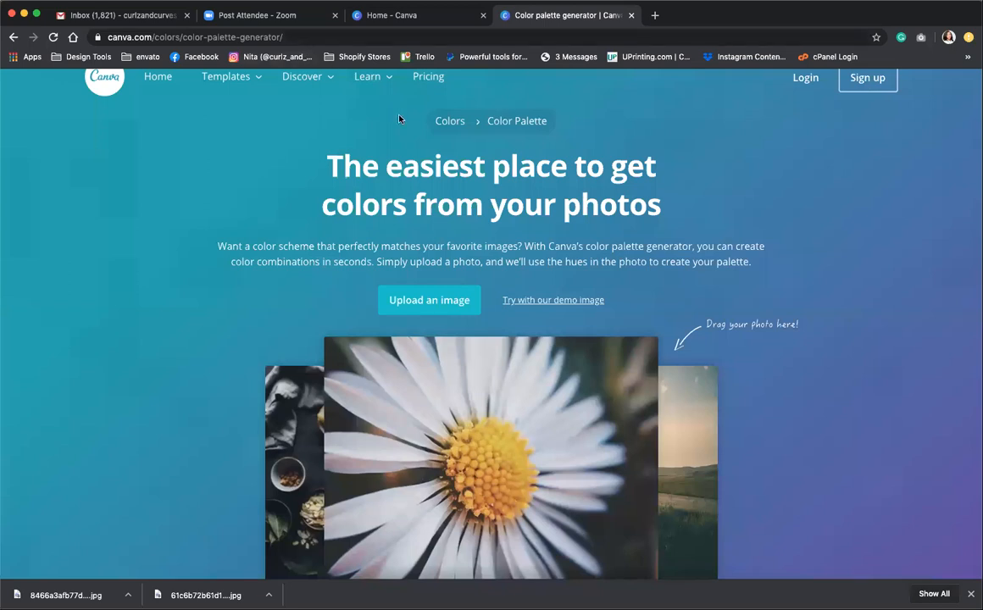
Generate a color palette from the downloaded image 8466a3afb77d....jpg and look over the resulting color names and hex codes
scroll(399, 119, down, 1)
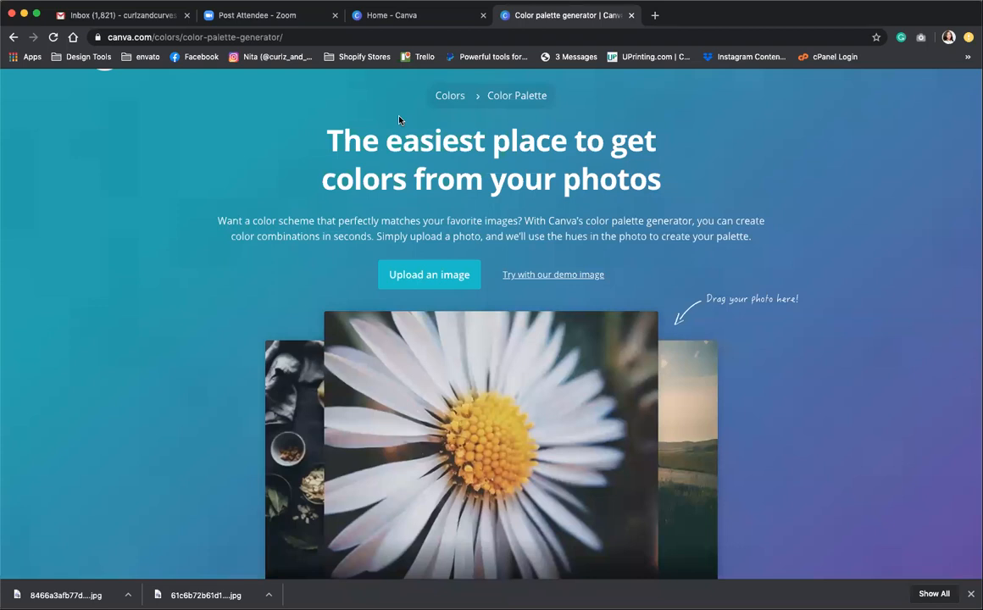
scroll(400, 119, up, 2)
scroll(419, 155, down, 2)
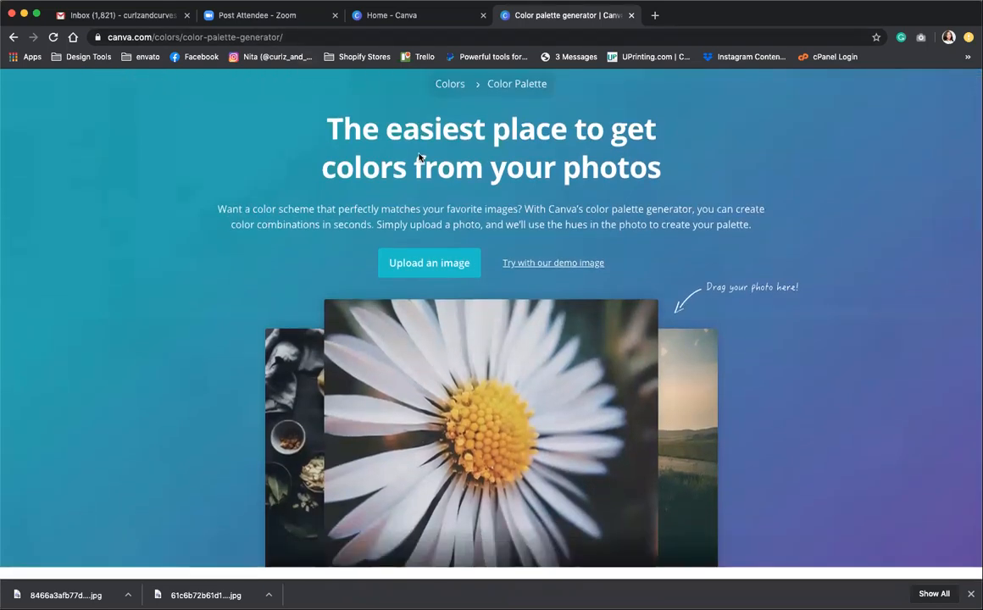
scroll(419, 157, down, 1)
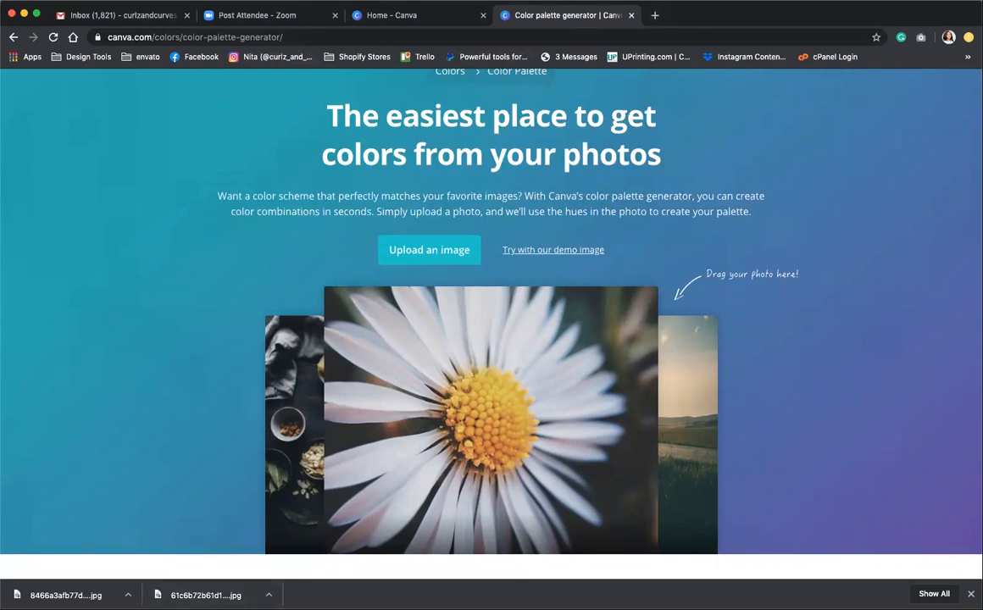
drag(66, 595, 461, 459)
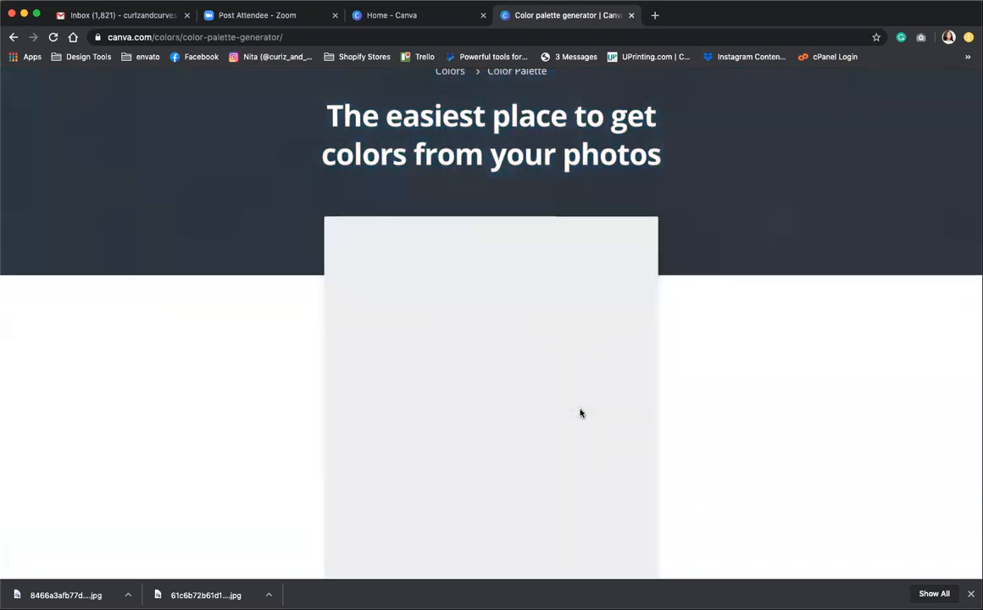
scroll(575, 413, down, 4)
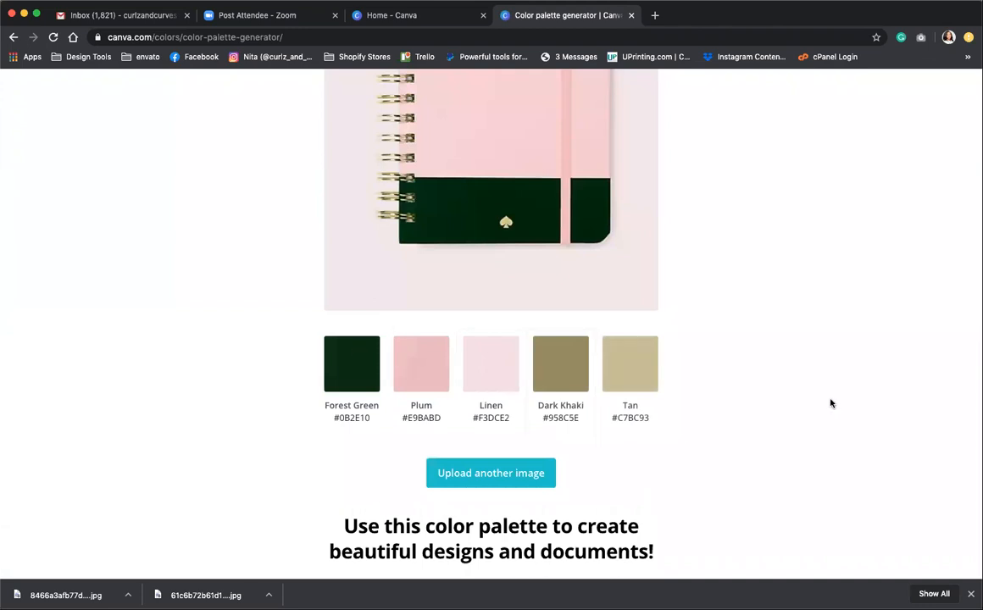
drag(597, 388, 331, 369)
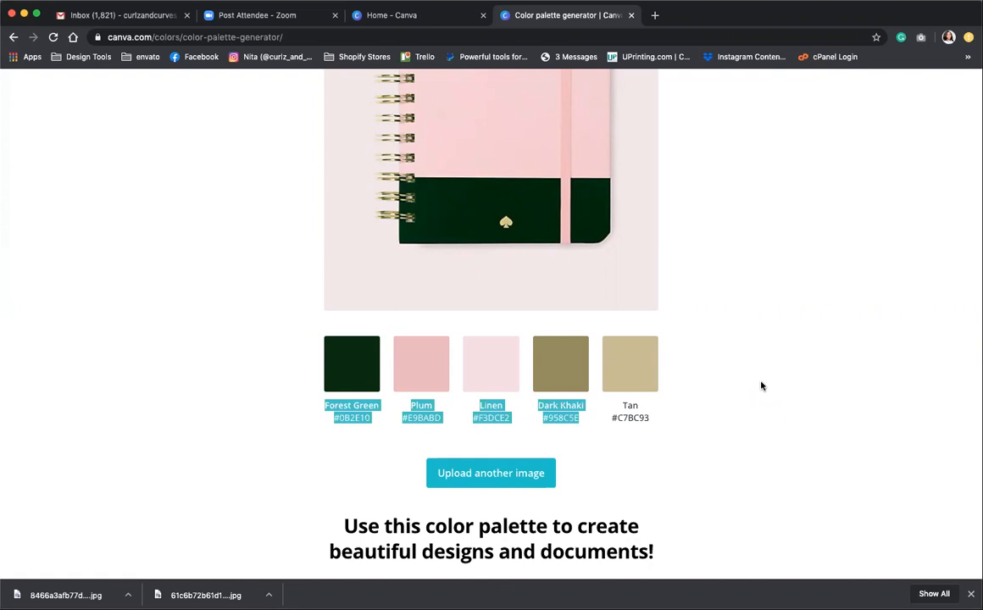
click(758, 388)
scroll(758, 388, up, 2)
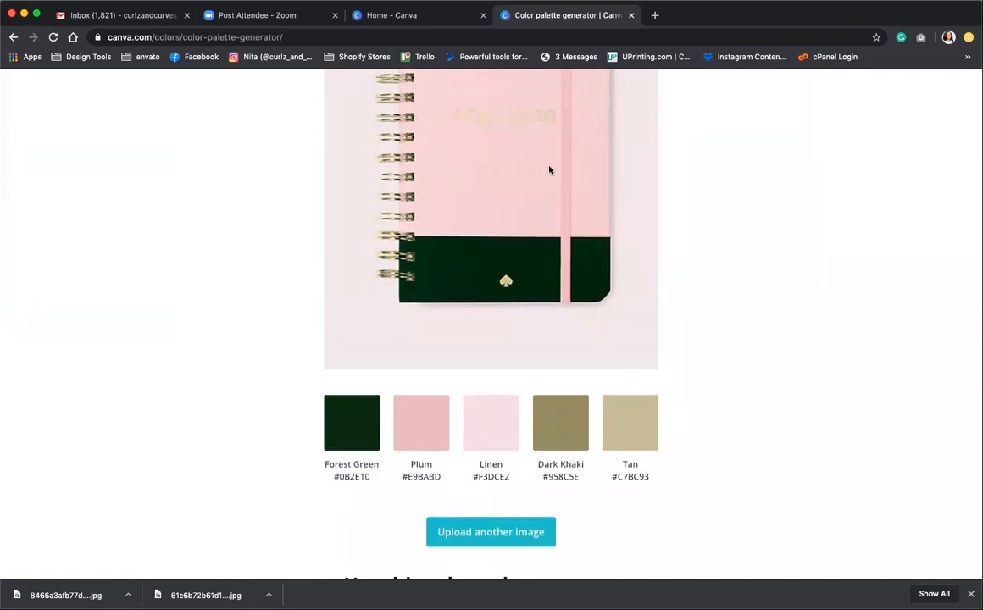
Open the existing mood board design "Copy of Copy of Copy of f5a3ab" from the Canva home page
click(450, 15)
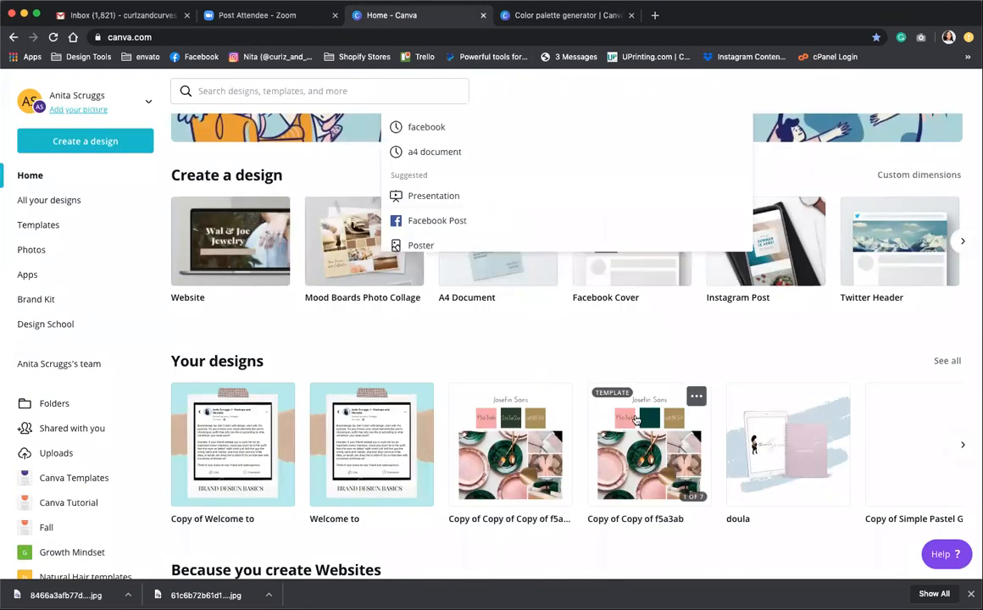
scroll(733, 517, up, 1)
click(528, 475)
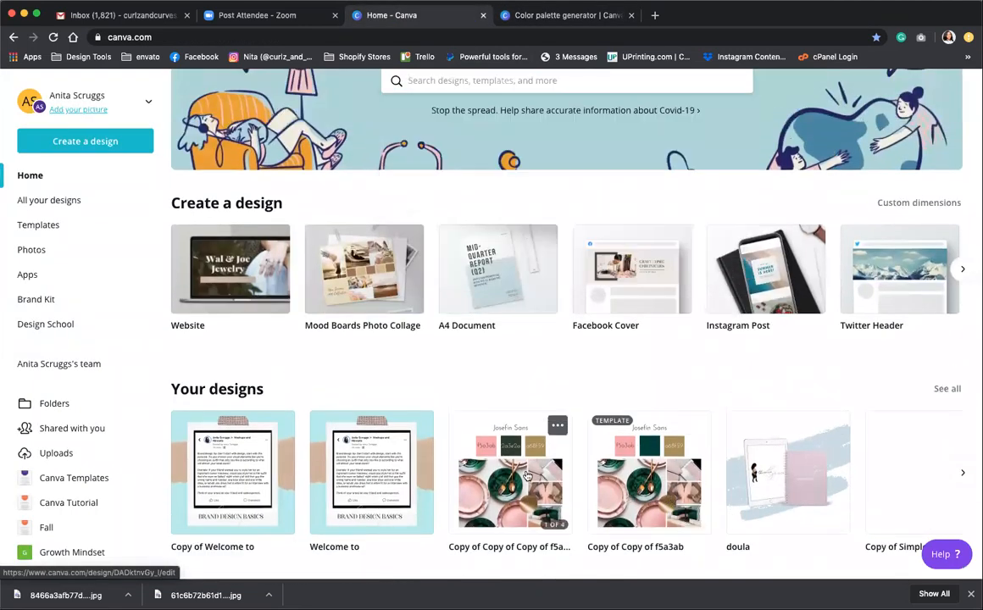
click(527, 475)
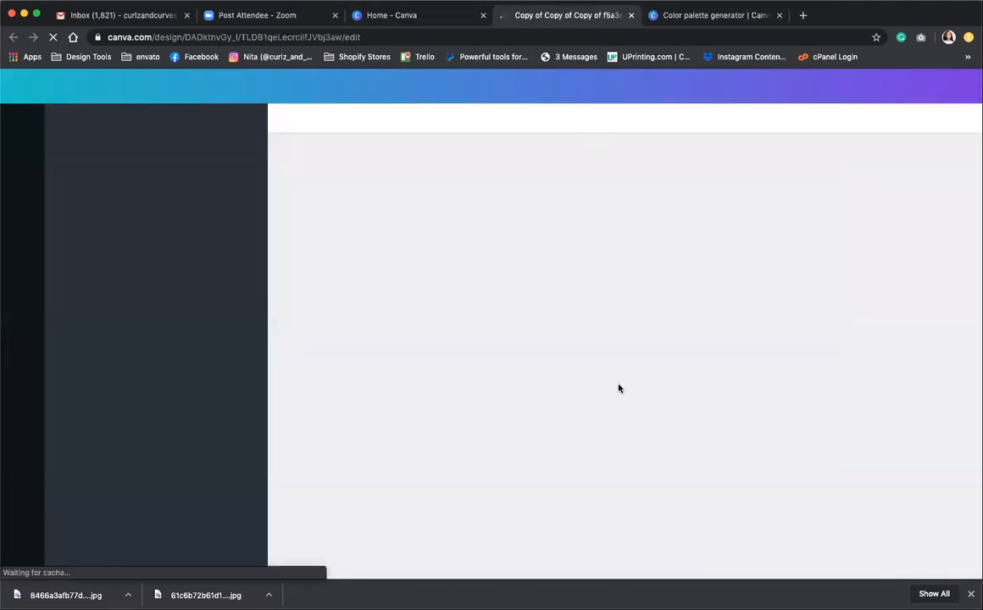
scroll(542, 356, down, 5)
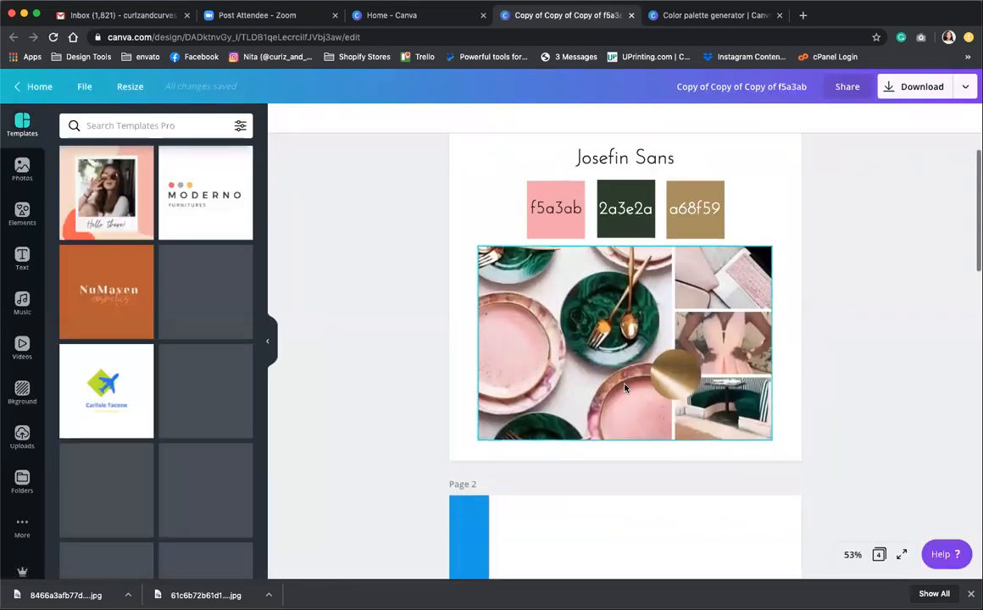
scroll(510, 371, up, 5)
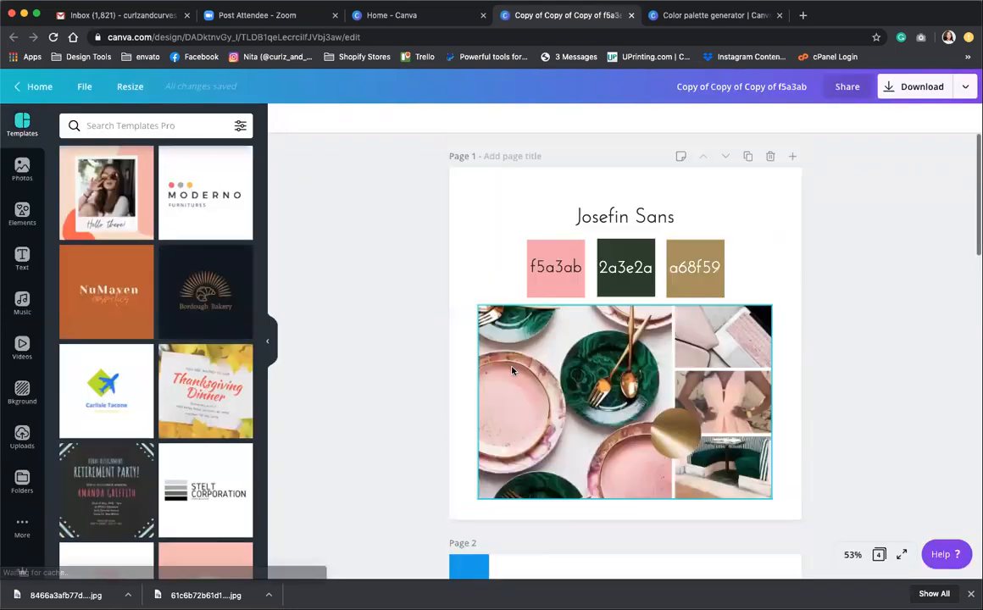
Recolor the mood board's first square, labeled f5a3ab, with the palette's Forest Green, #0B2E10
click(555, 267)
click(686, 16)
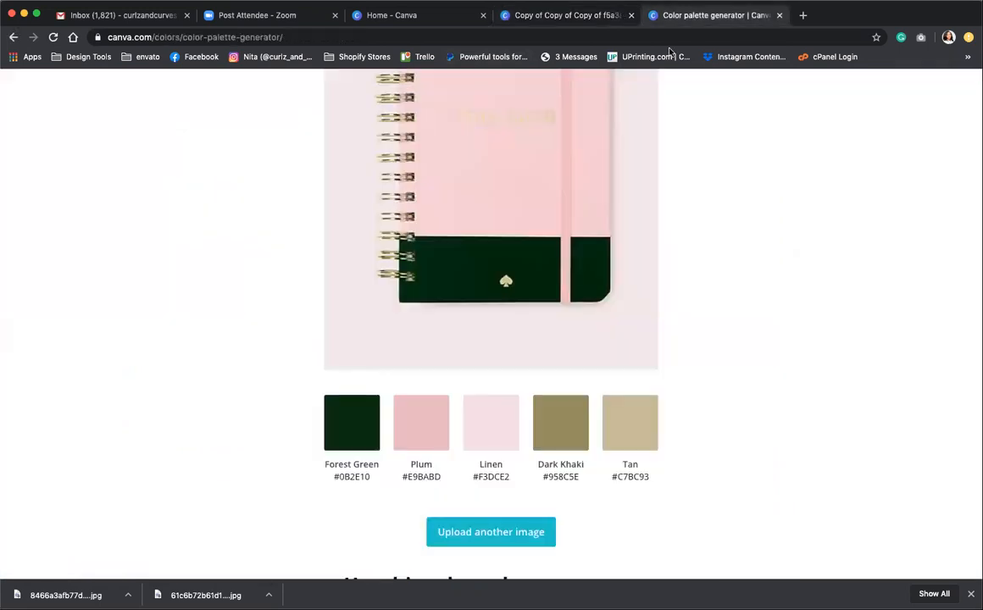
click(356, 476)
click(582, 24)
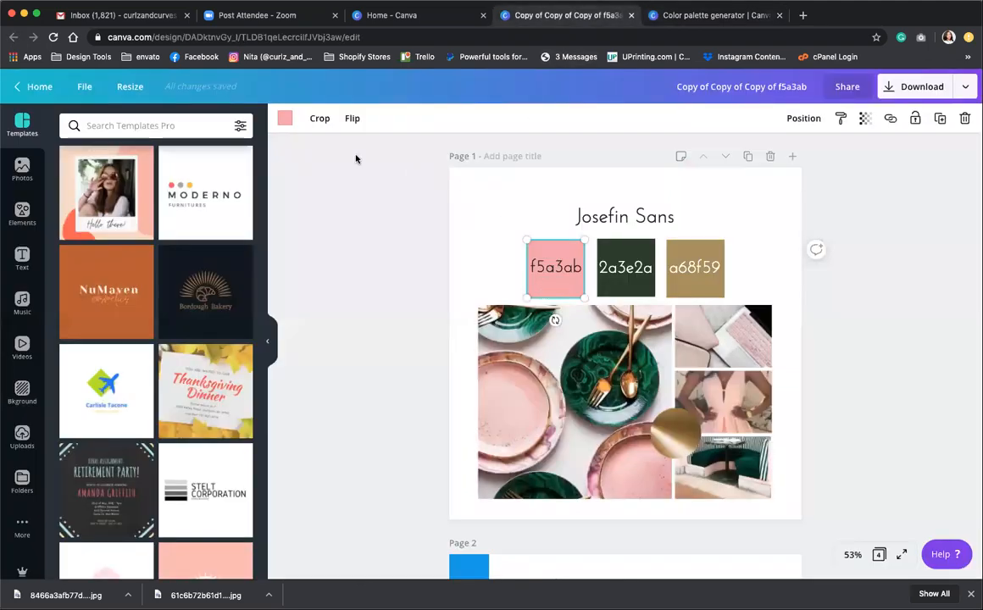
click(284, 120)
click(105, 127)
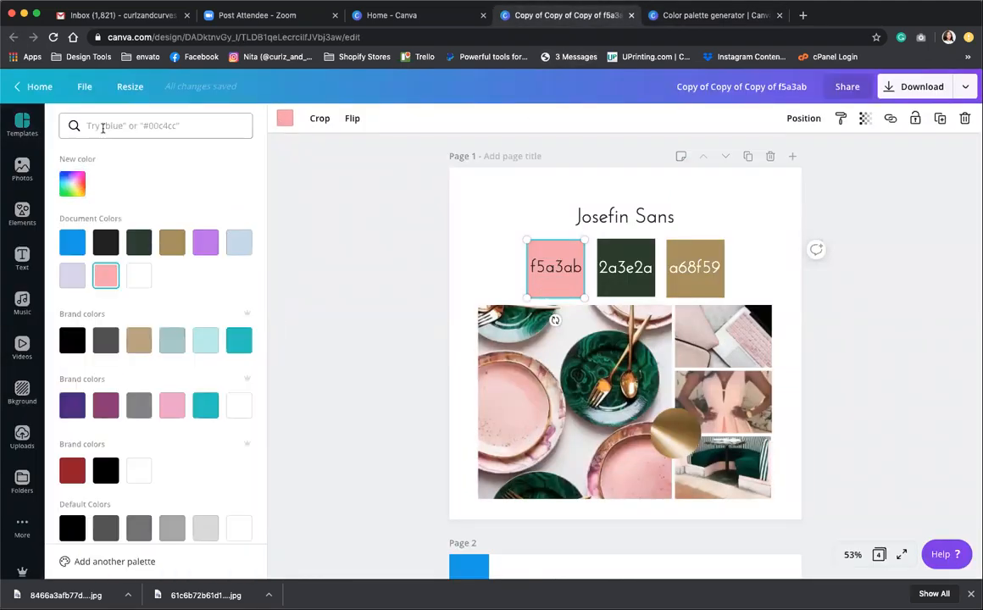
text(#0B2E10)
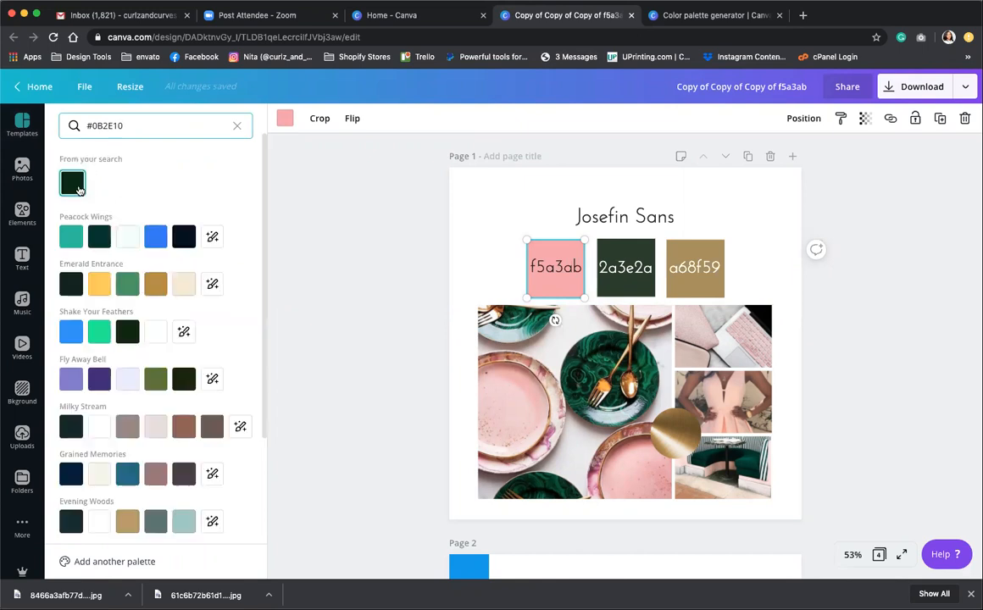
key(Return)
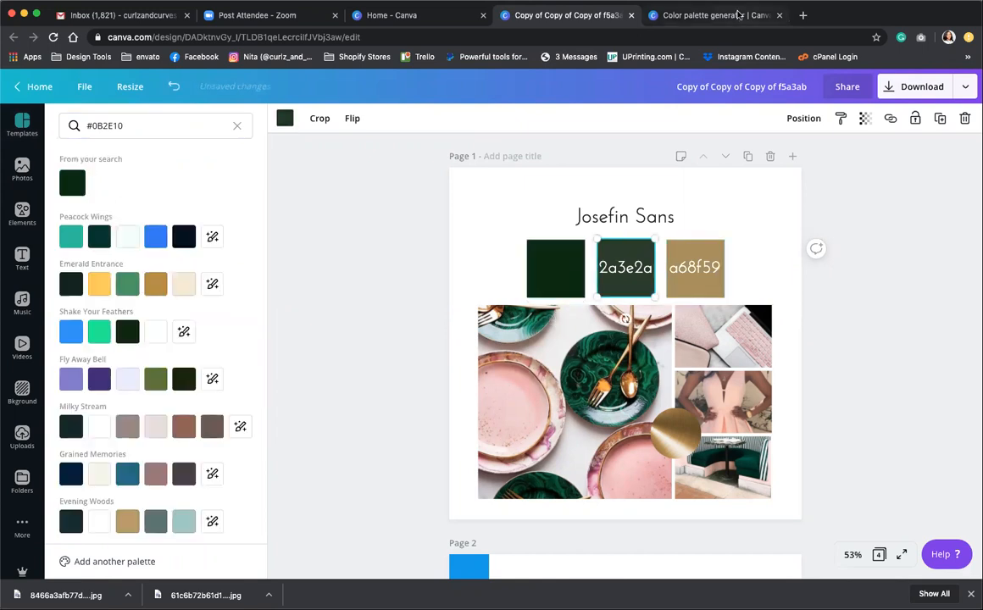
Copy the Plum color from the generated palette and recolor the middle square, labeled 2a3e2a, with #E9BABD
click(708, 16)
click(424, 428)
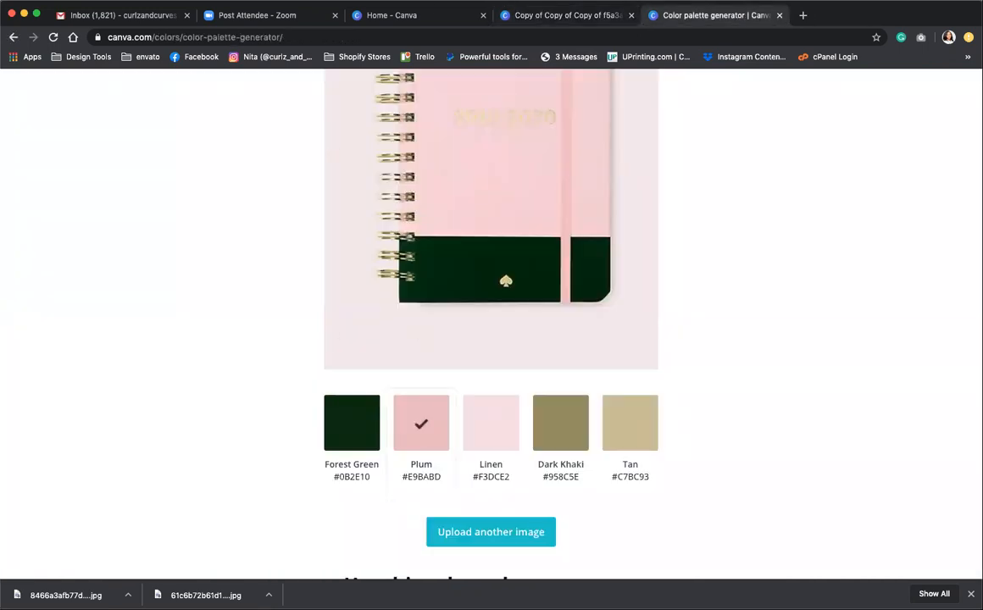
click(534, 17)
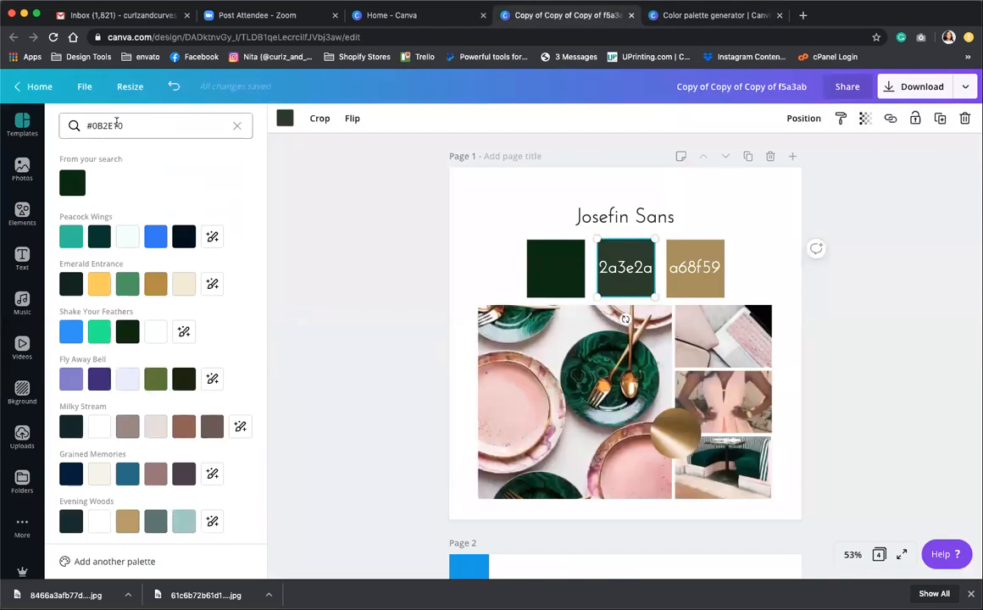
click(132, 126)
key(super+v)
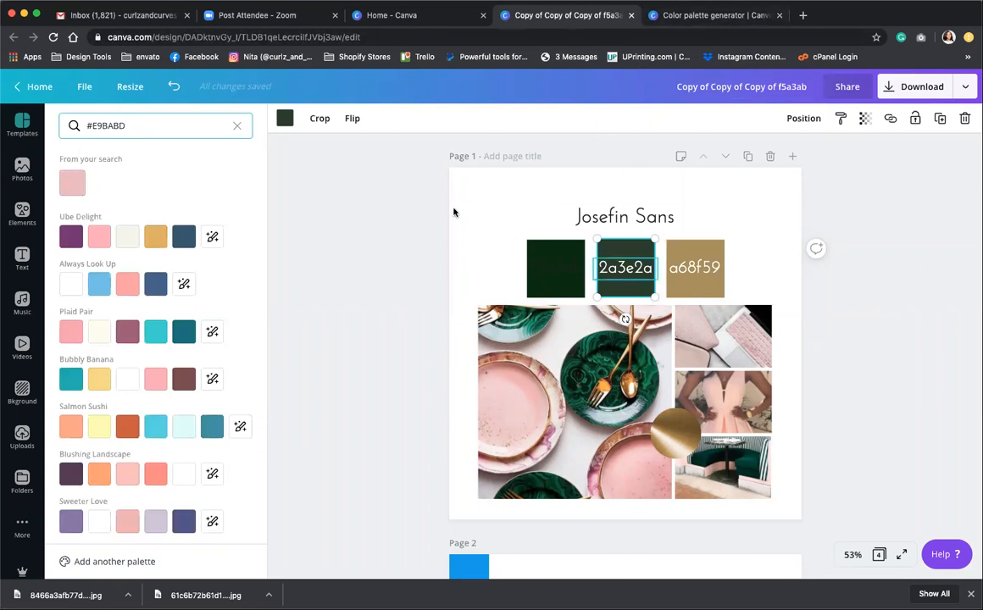
click(72, 184)
Copy the Tan color from the generated palette and recolor the third square, labeled a68f59, with #C7BC93
click(674, 250)
click(669, 16)
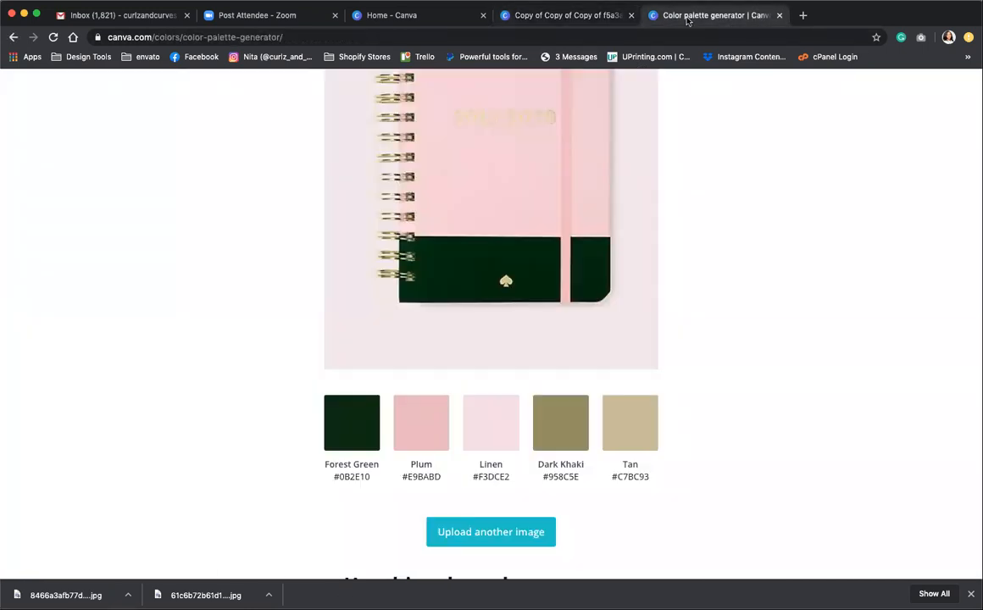
click(623, 407)
click(543, 17)
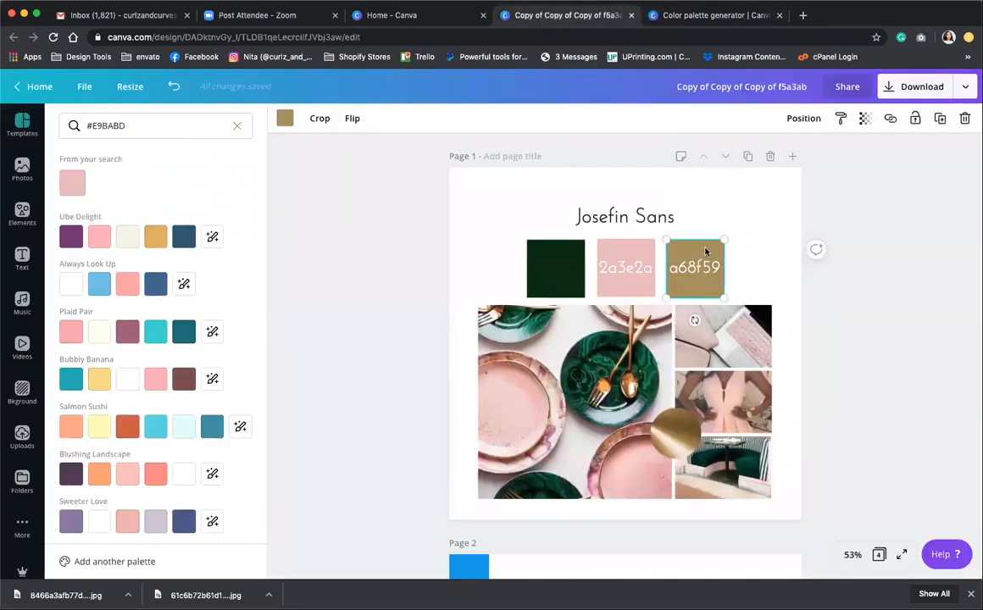
click(100, 125)
triple_click(100, 125)
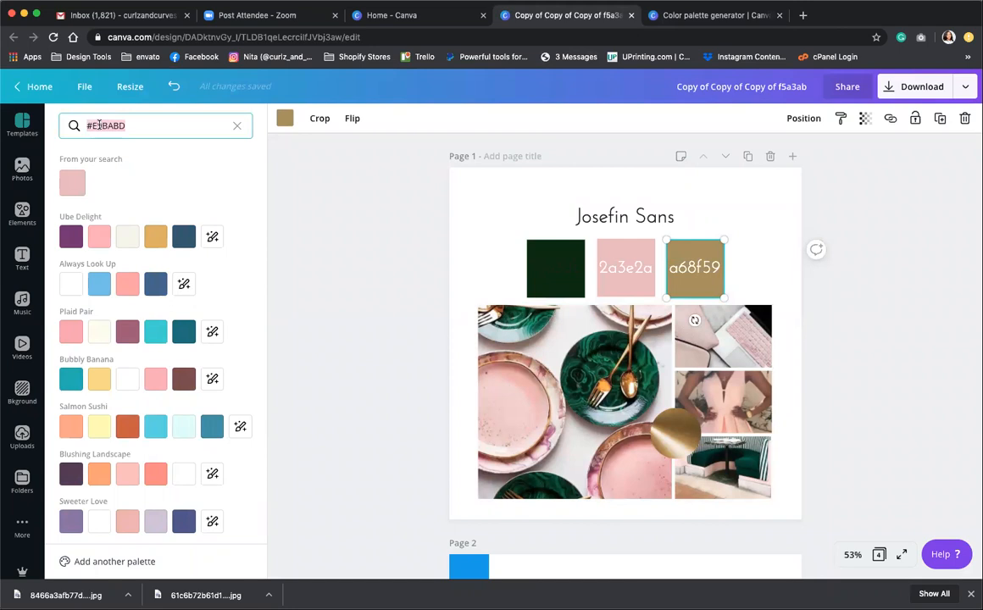
key(super+v)
click(72, 183)
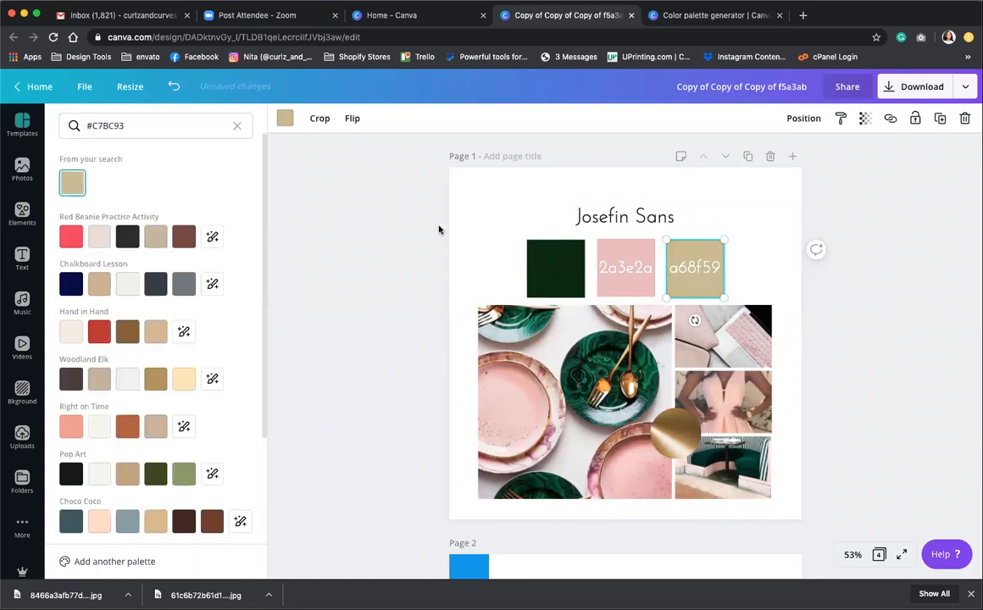
Delete two pages from the design, starting with the page directly after the mood board
click(487, 322)
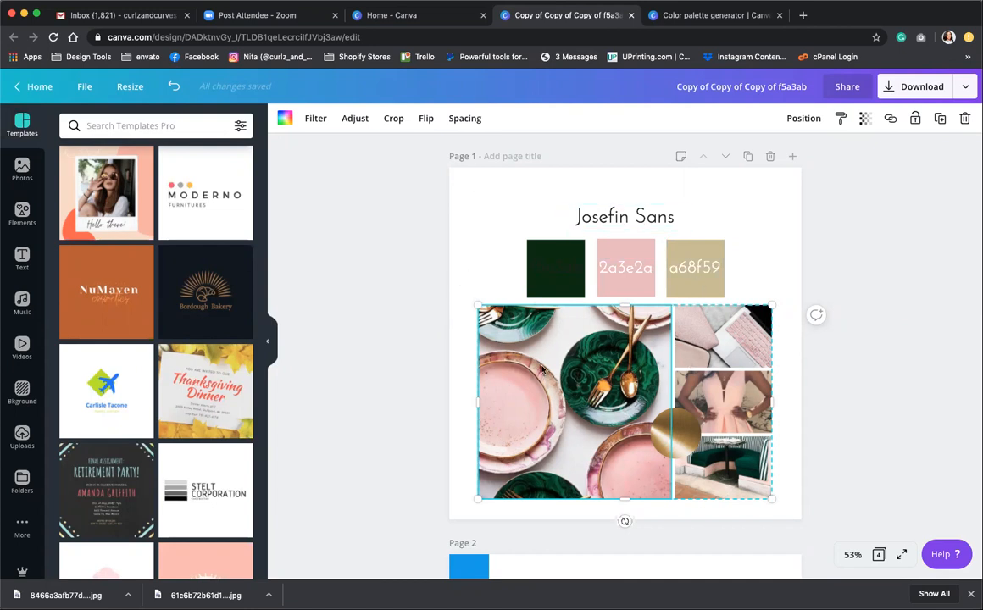
click(574, 273)
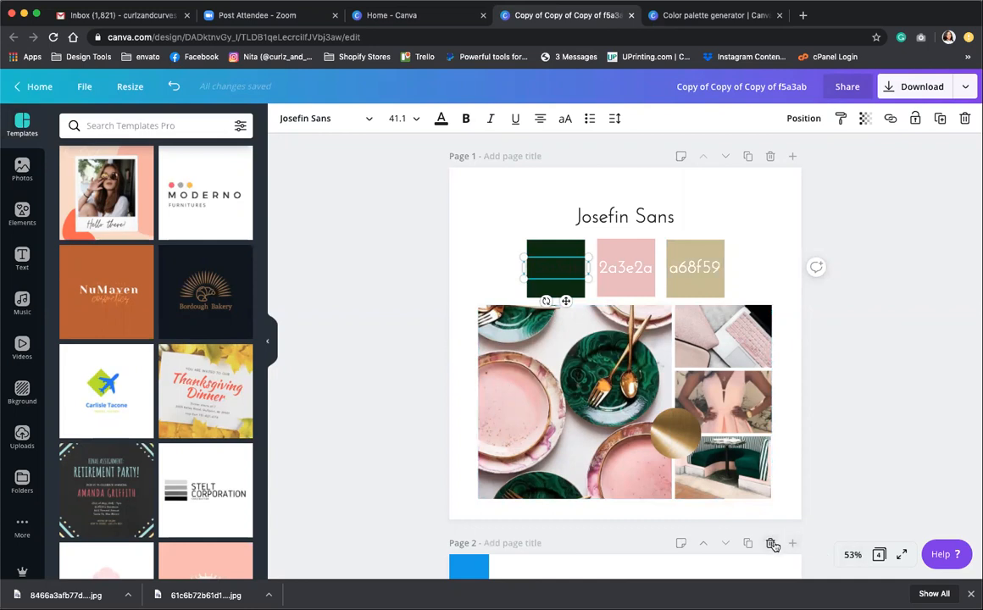
click(770, 545)
click(770, 545)
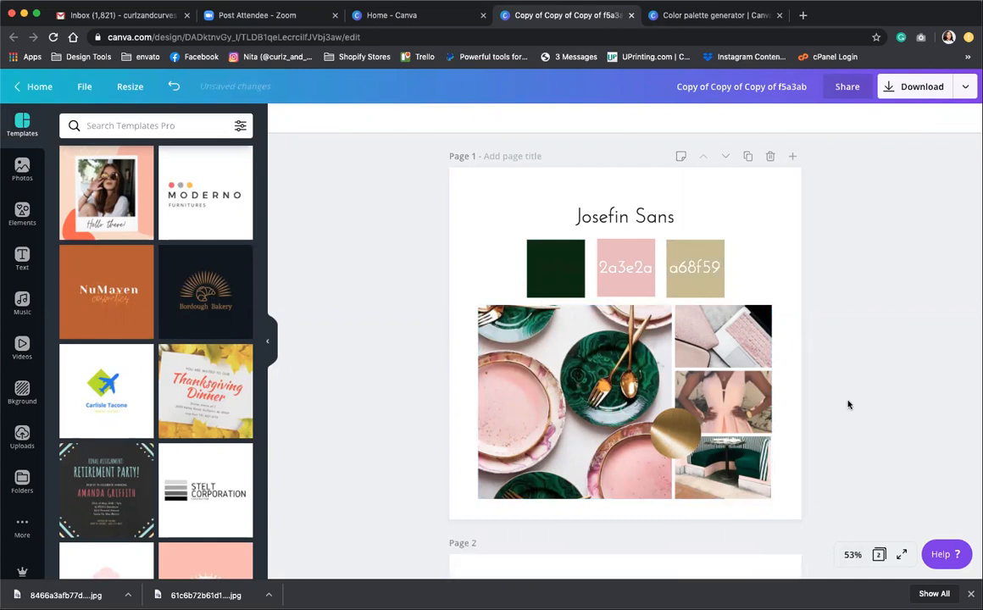
scroll(848, 405, down, 3)
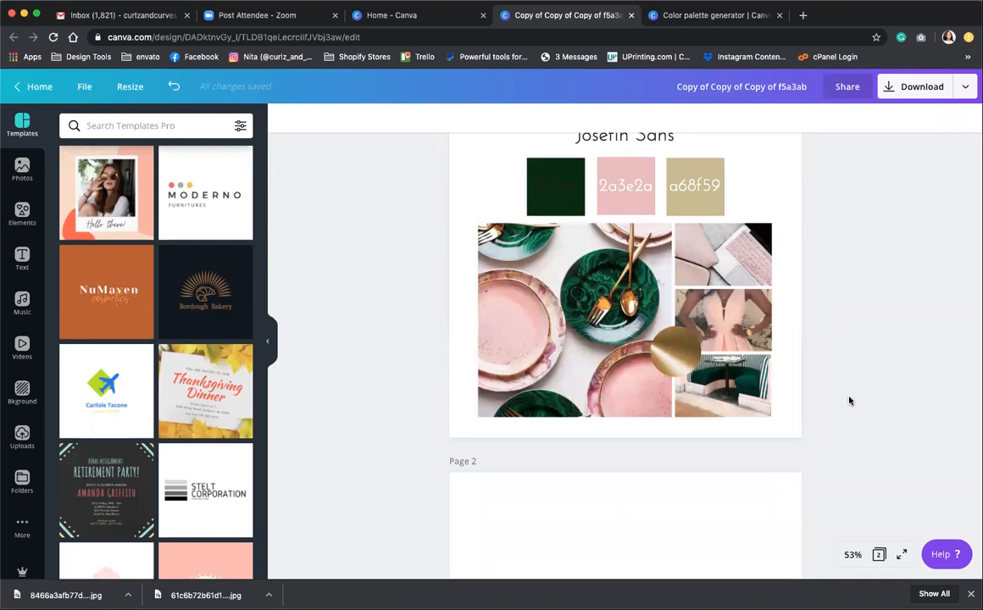
scroll(850, 400, up, 3)
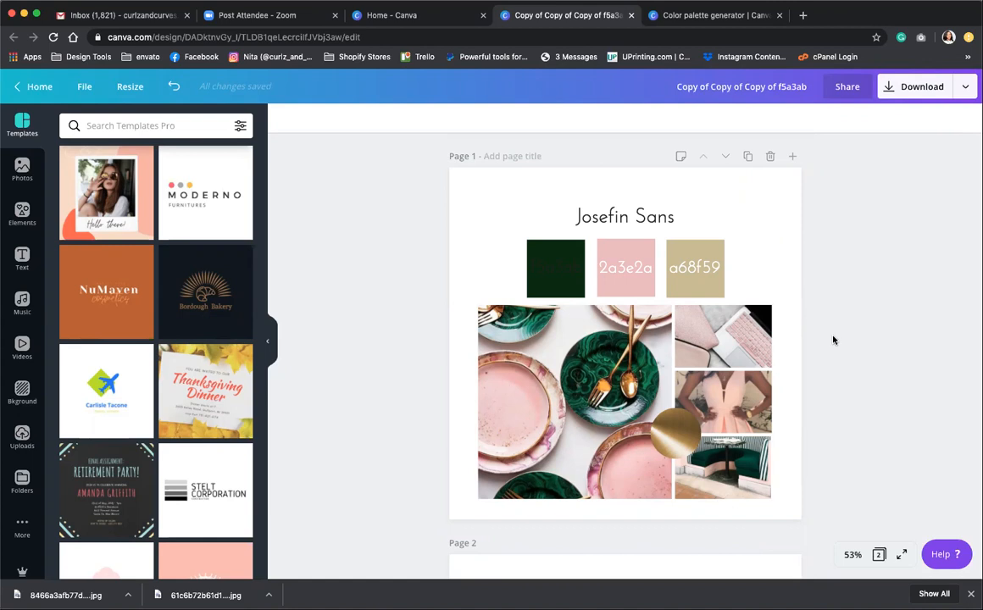
Show the uploaded images for use in the mood board's photo collage
click(532, 383)
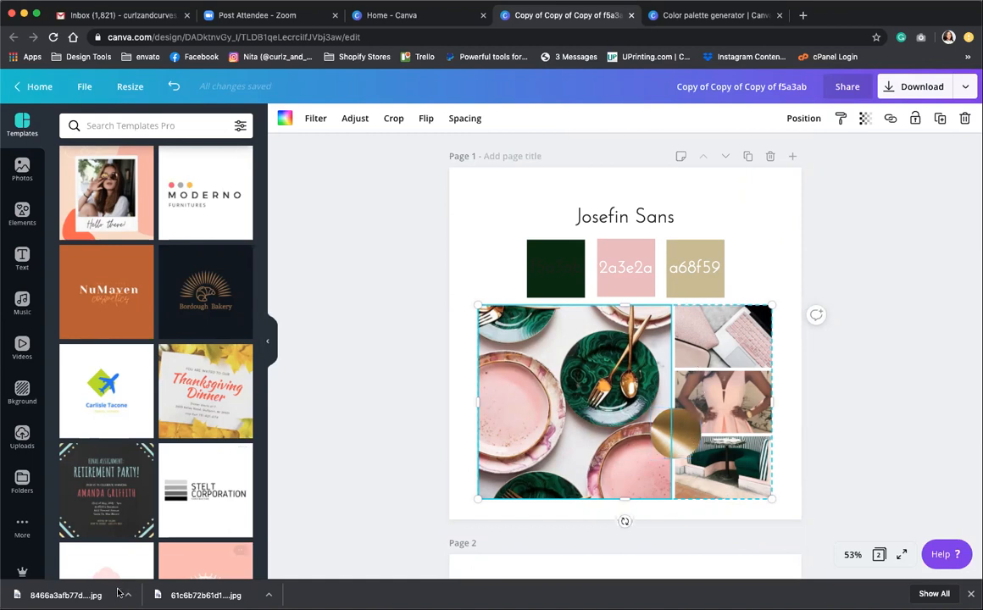
click(22, 438)
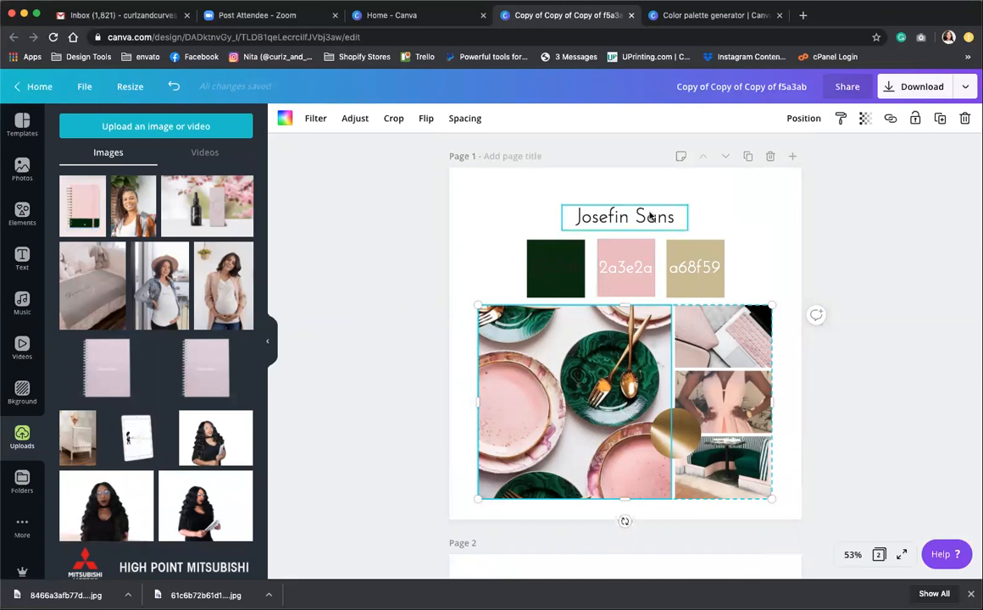
drag(490, 260, 770, 282)
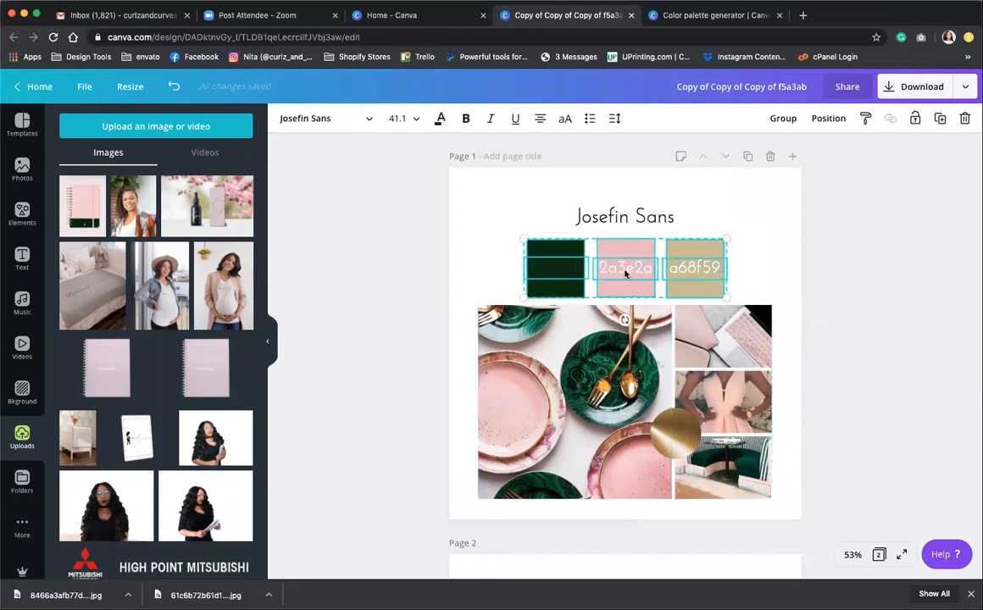
click(744, 256)
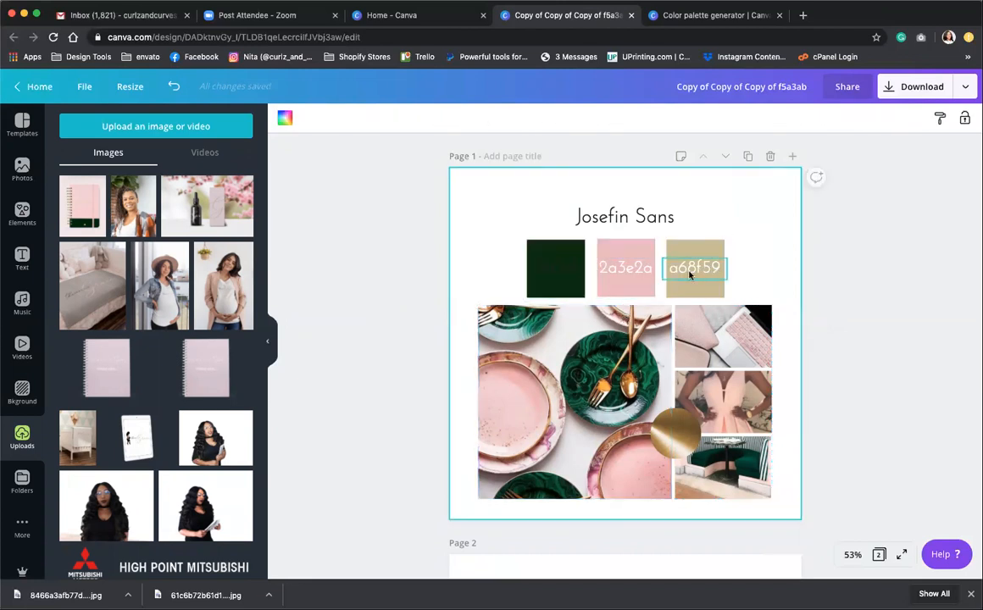
Move the three color squares to the top of page 1 and place the "Josefin Sans" title between them and the collage
drag(593, 221, 612, 334)
drag(469, 272, 696, 219)
drag(661, 330, 576, 269)
click(658, 271)
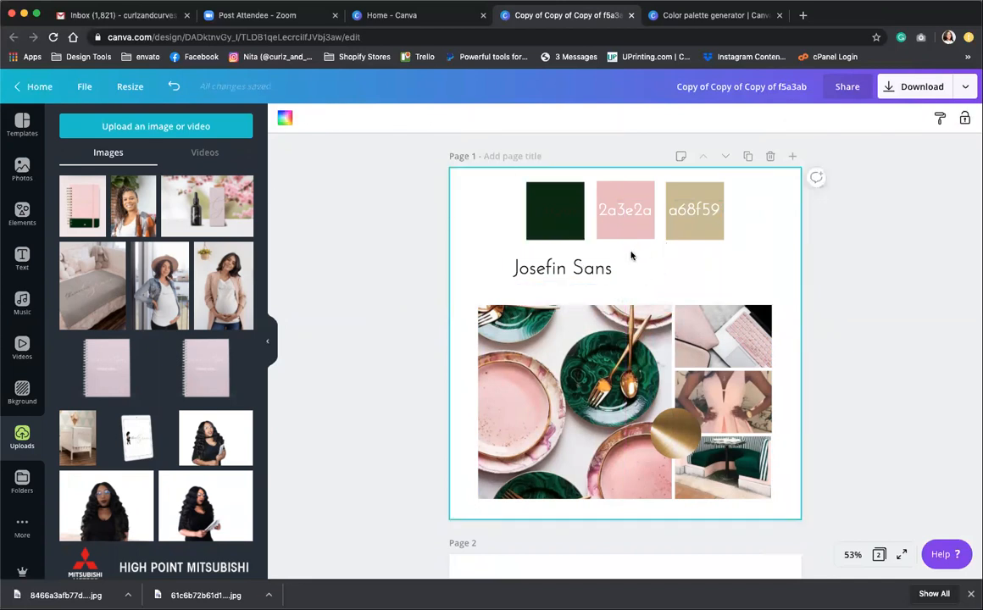
Replace the large plates photo in the collage with the uploaded pink and green notebook image
drag(64, 201, 584, 443)
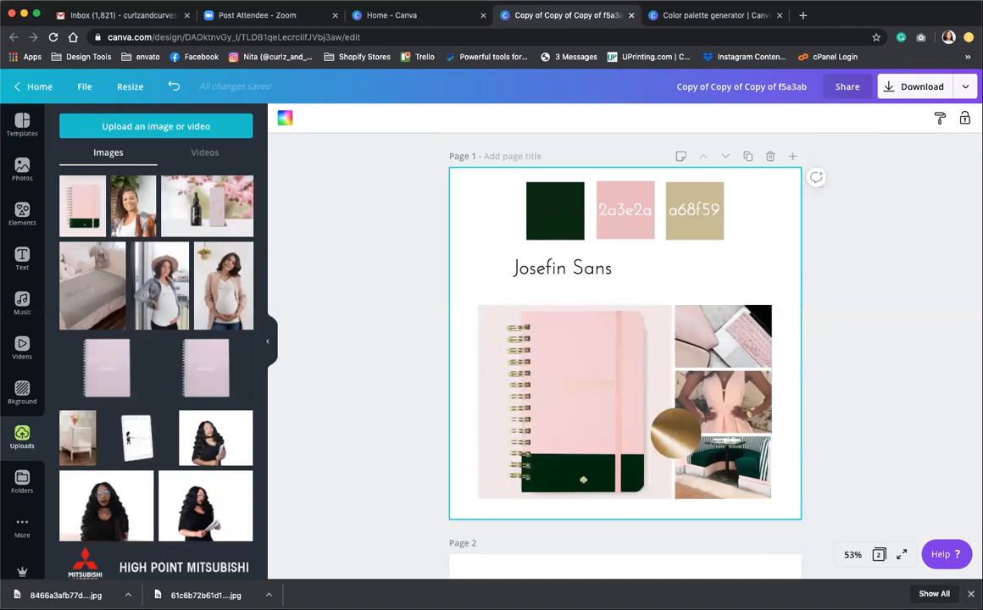
Add a heading reading "STAY CLASSY" below the "Josefin Sans" title on page 1
click(19, 254)
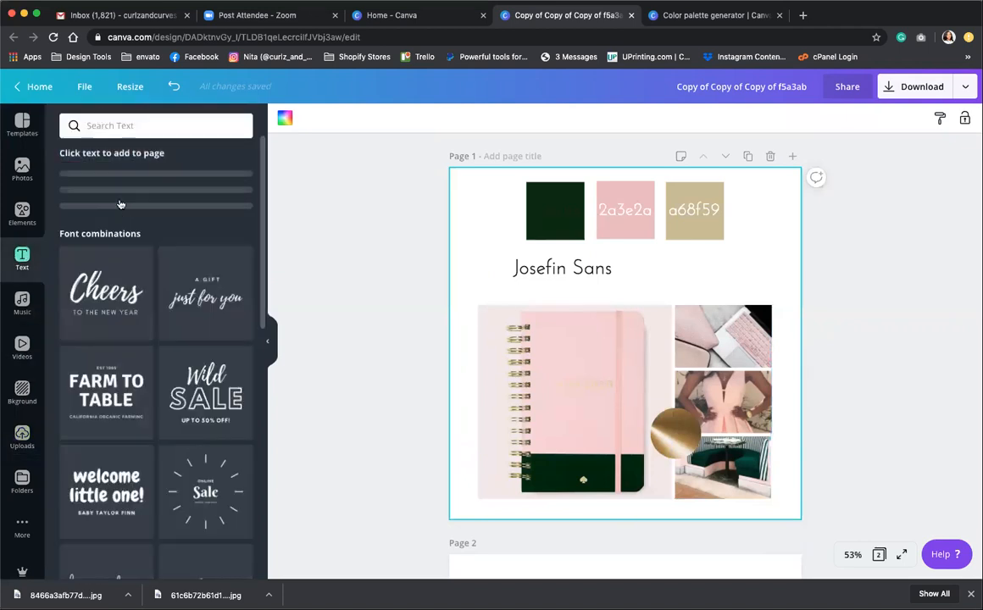
click(513, 264)
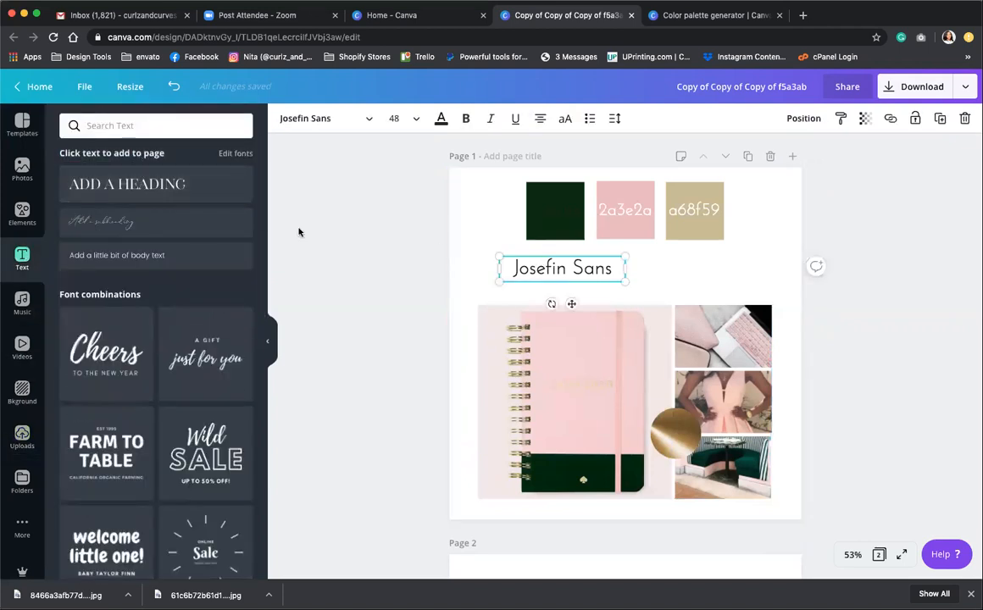
click(128, 193)
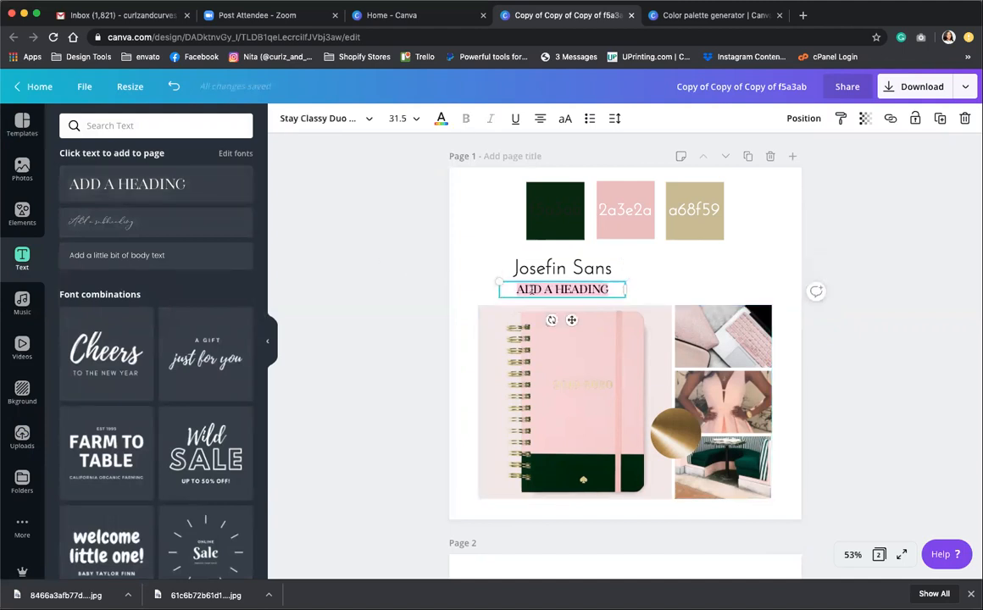
text(STAY CLASSY)
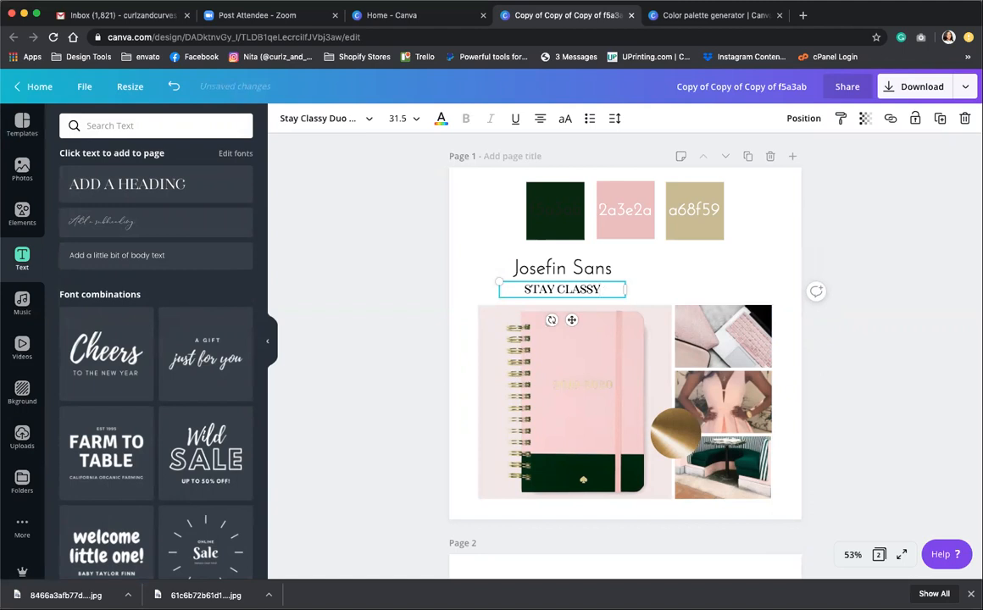
Move the "Josefin Sans" title beside "STAY CLASSY", change its text to "Poppins" and set its font to Poppins Light
drag(589, 267, 703, 287)
double_click(702, 286)
text(Po)
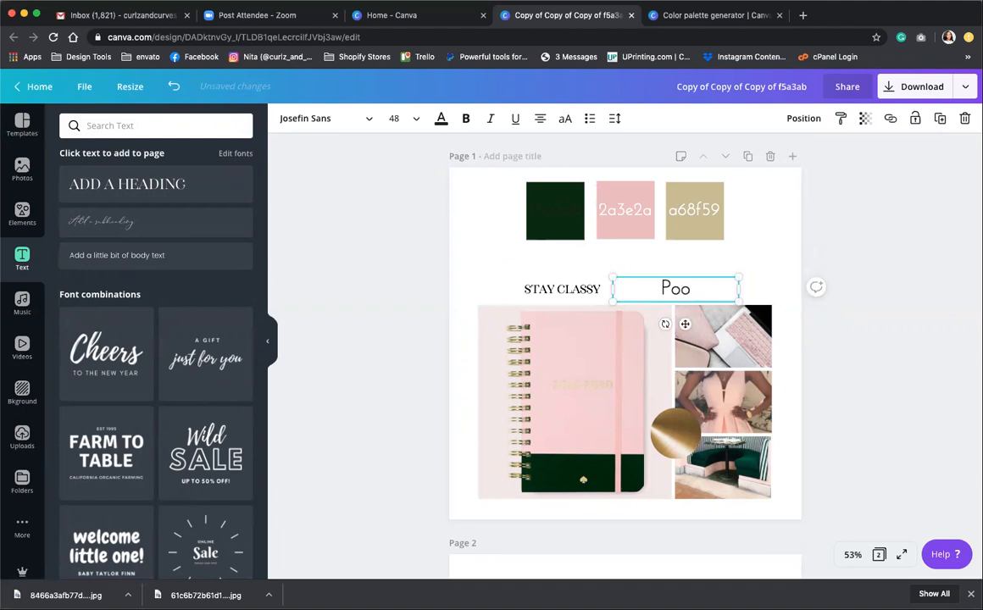
text(ppins)
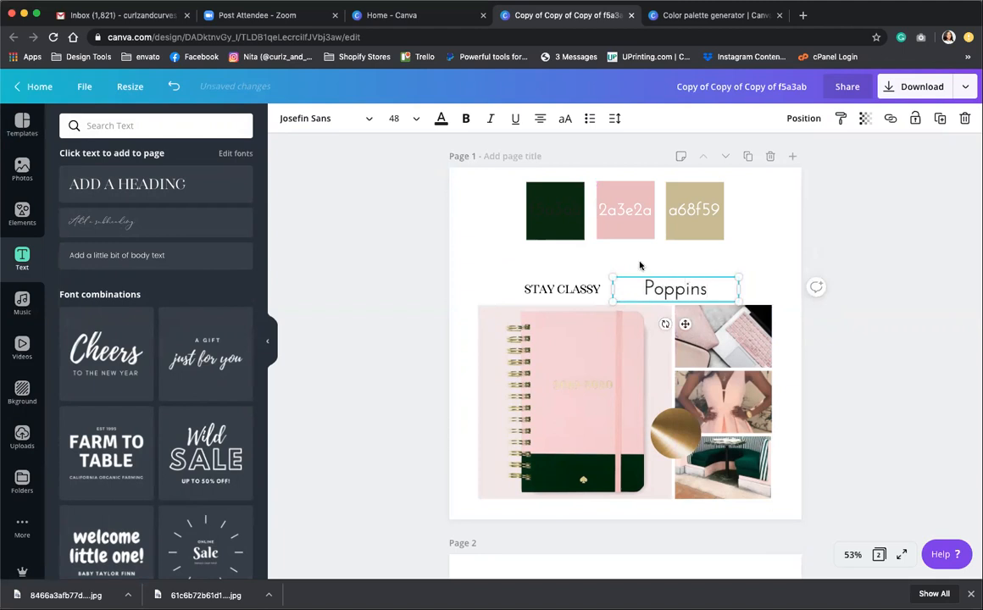
click(278, 111)
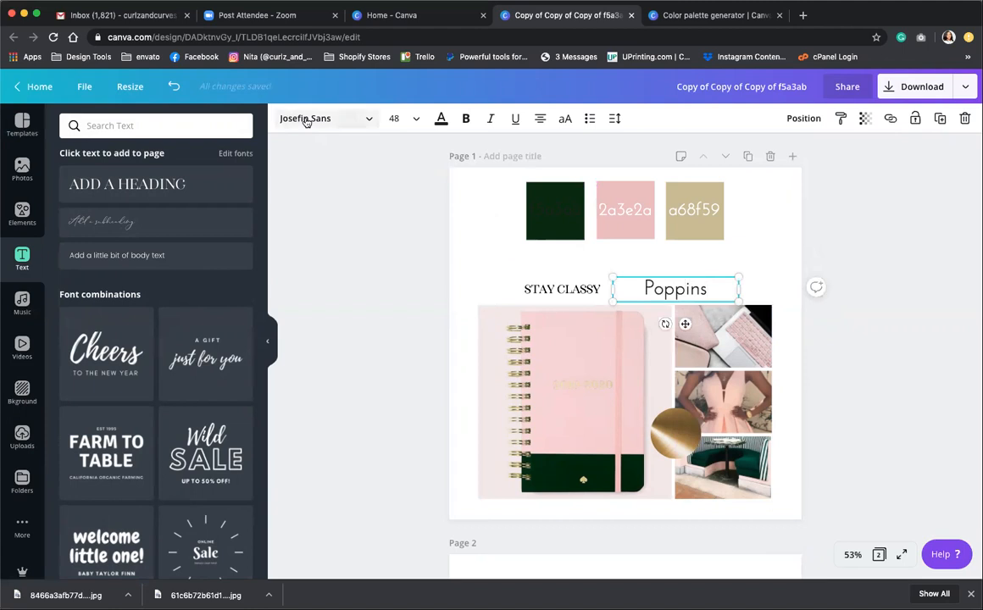
click(183, 125)
text(popp)
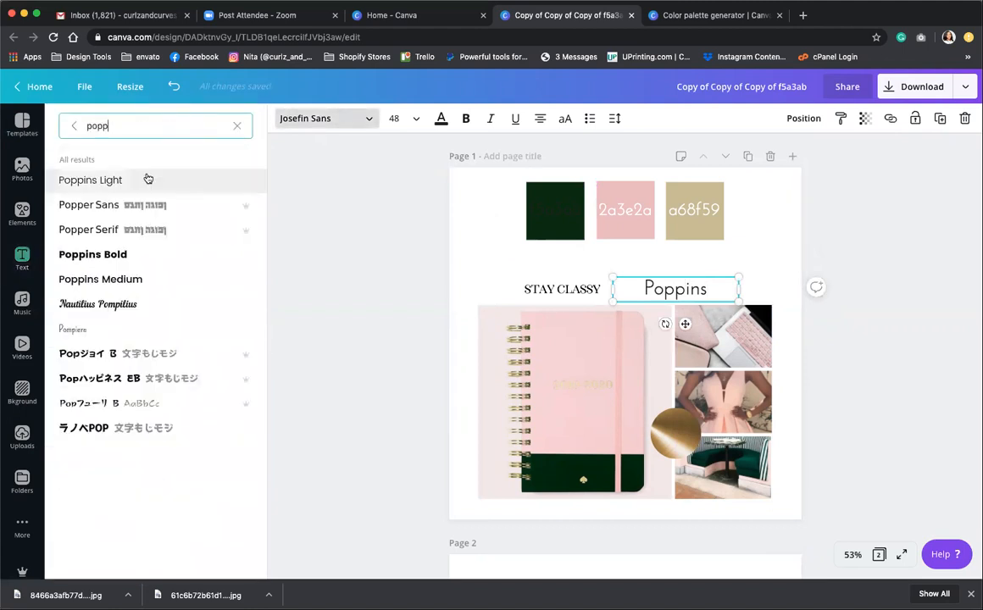
click(147, 180)
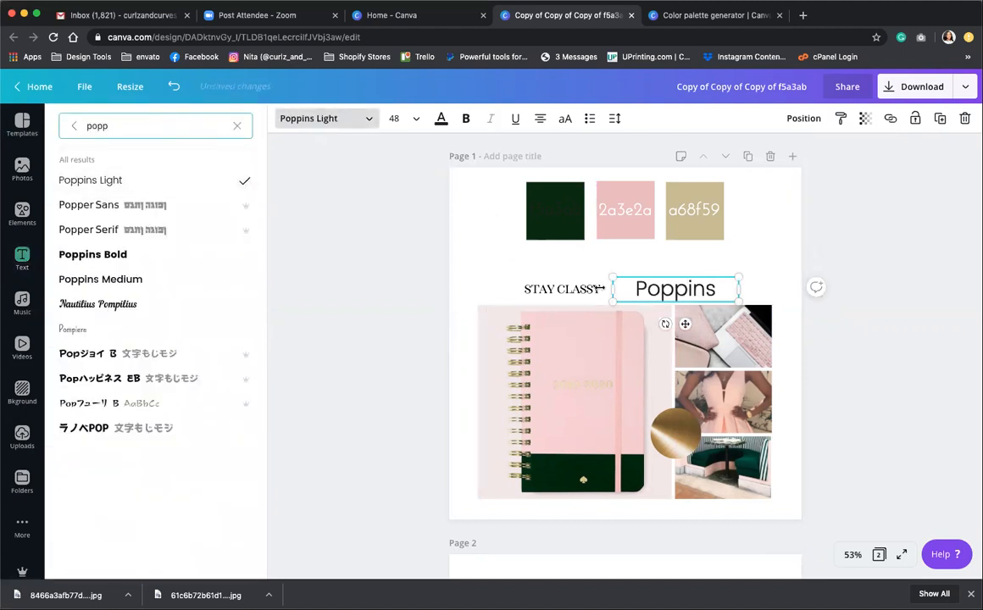
Try "Poppins" stacked under "STAY CLASSY", and place the two font names side by side just above the collage
drag(570, 290, 566, 267)
drag(673, 298, 563, 298)
click(589, 265)
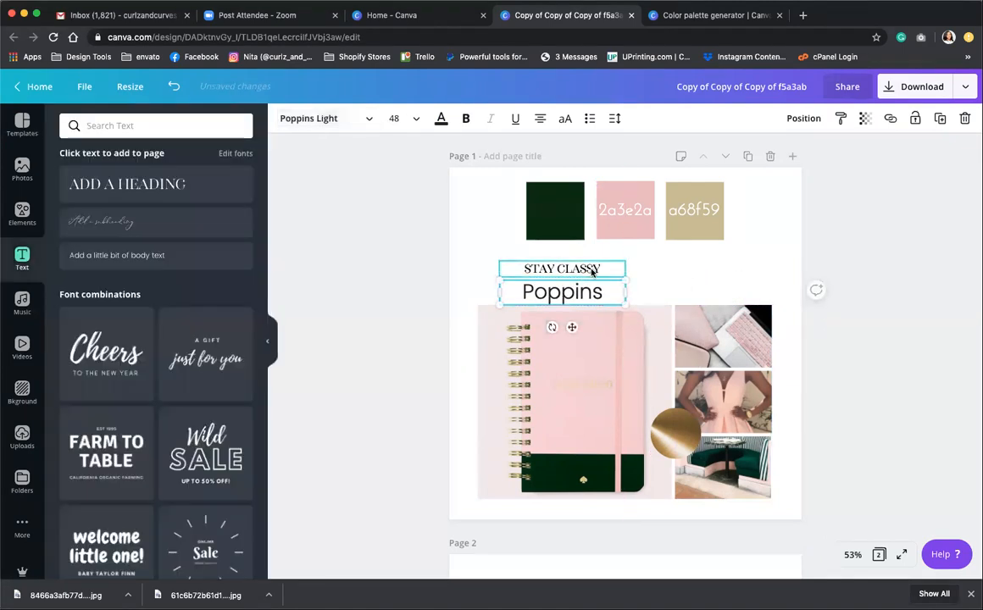
drag(566, 292, 687, 287)
drag(538, 269, 539, 291)
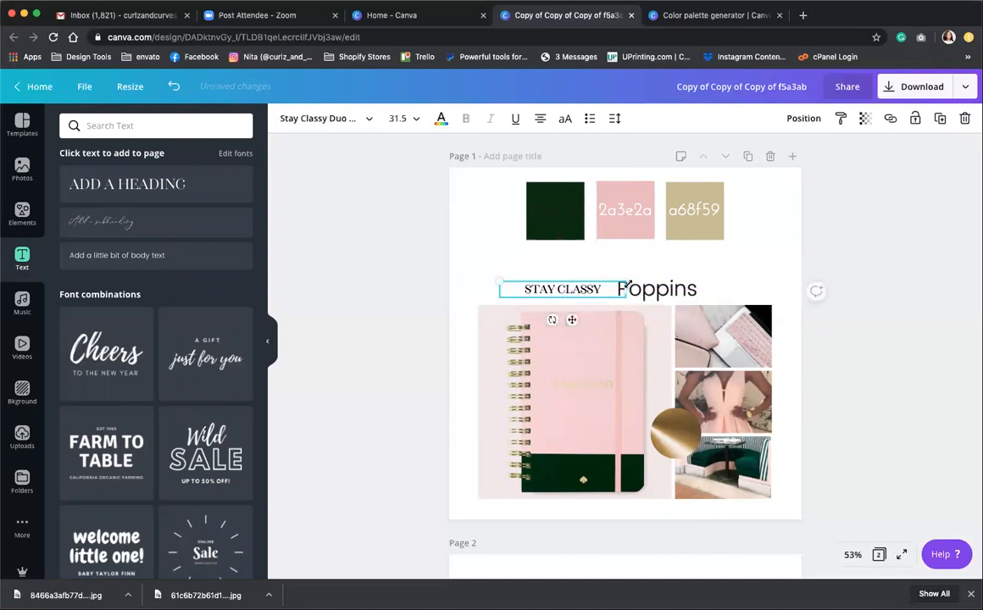
click(678, 265)
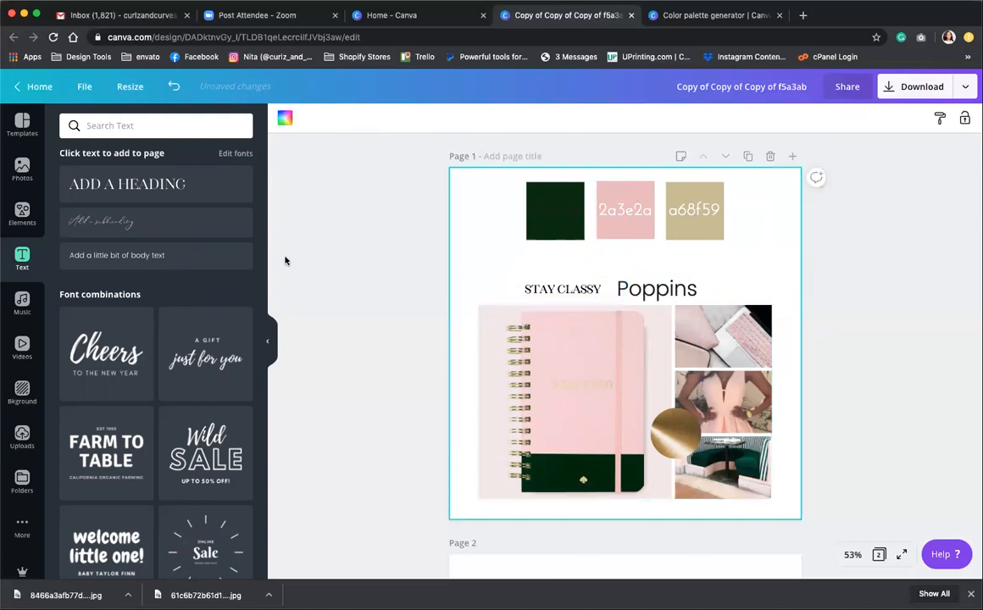
Add a script subheading reading "Stay classy duo" to page 1
click(157, 218)
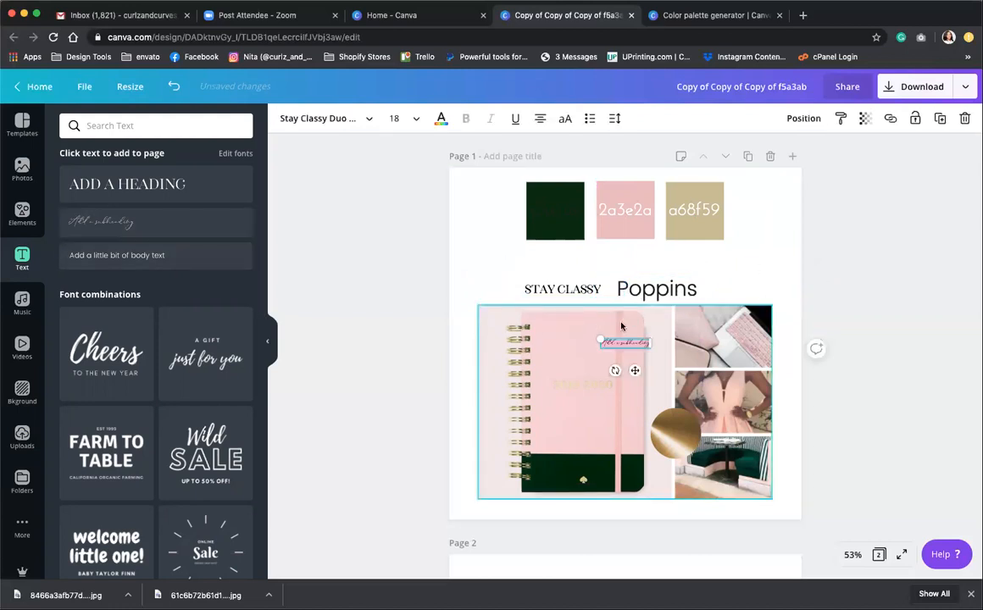
key(BackSpace)
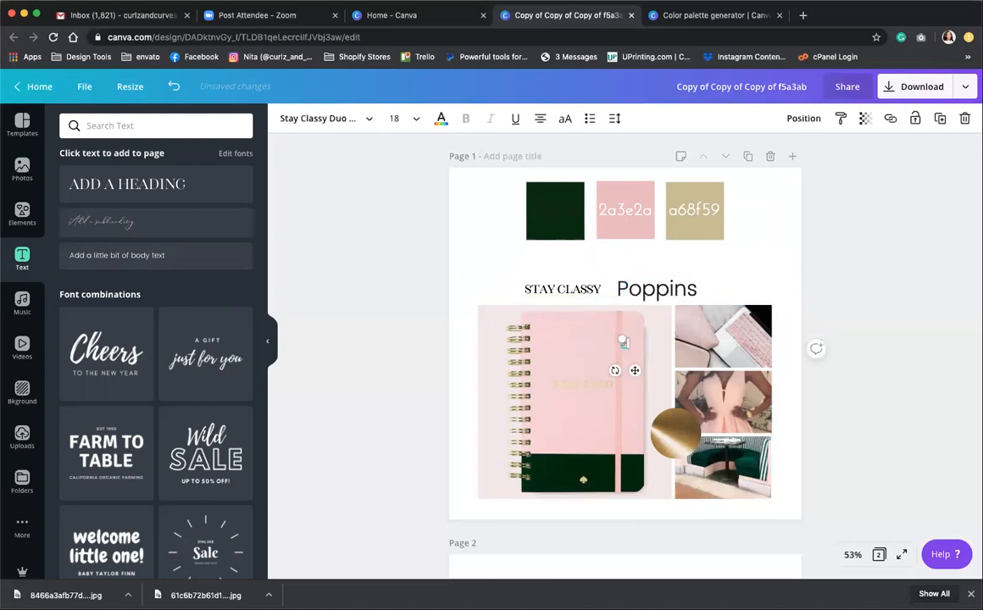
text(stay classy du)
click(736, 296)
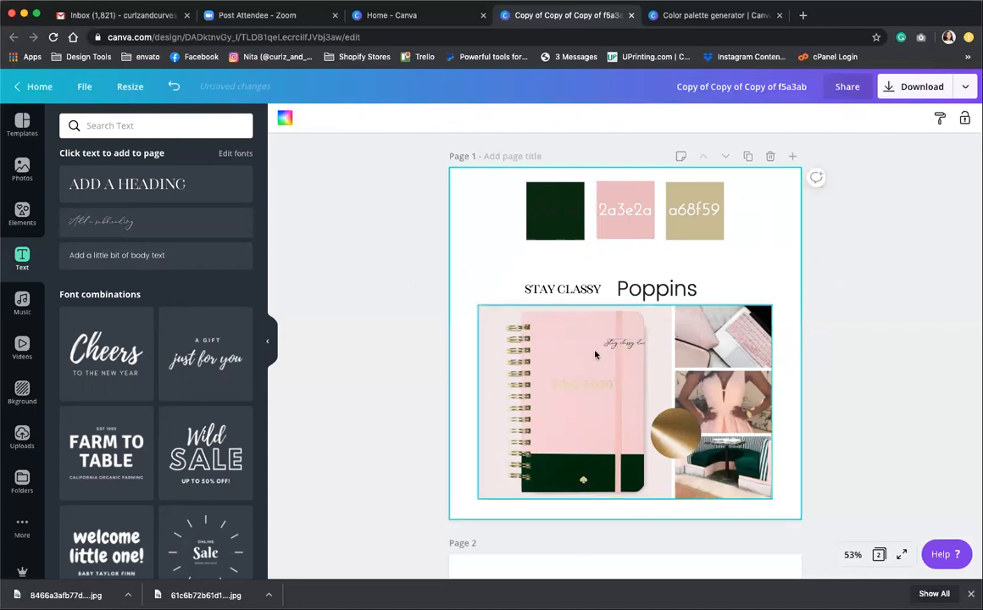
Enlarge the script text to about size 63.8 above the collage and move "STAY CLASSY" up level with it
drag(625, 342, 608, 273)
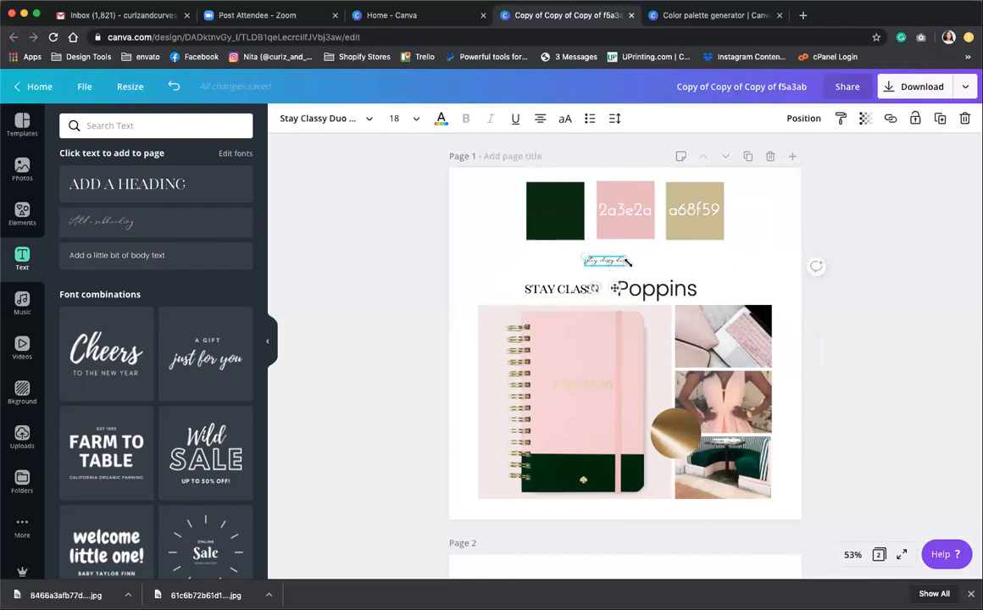
drag(691, 312, 746, 348)
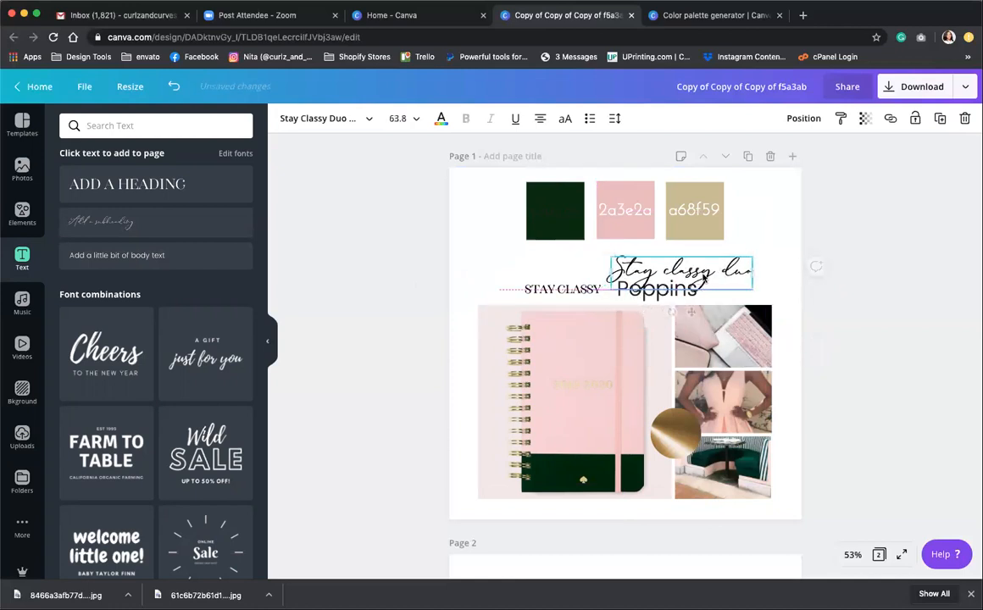
click(591, 291)
drag(590, 291, 591, 271)
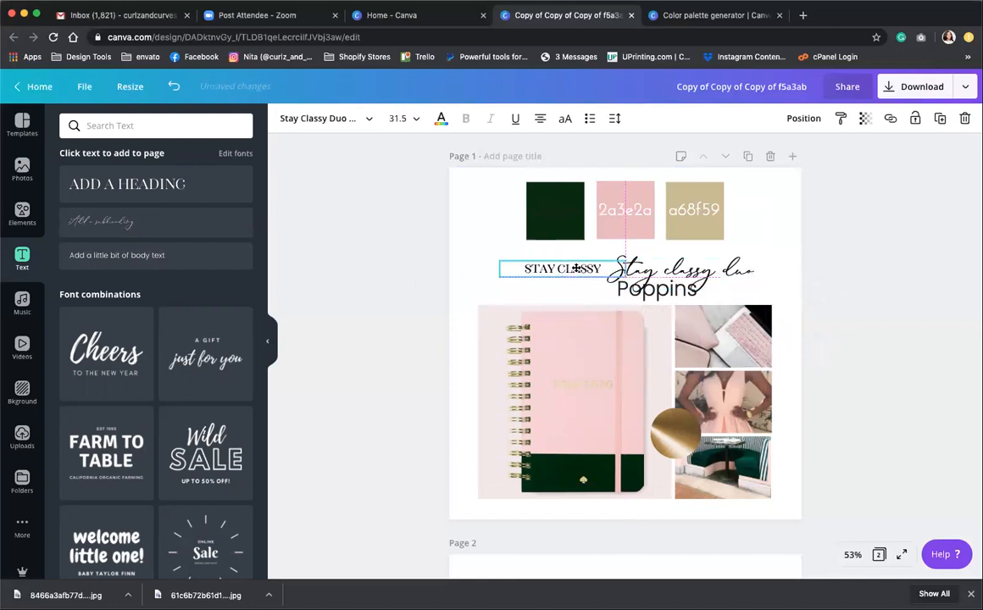
Change the "Poppins" text to uppercase and make it smaller
click(642, 297)
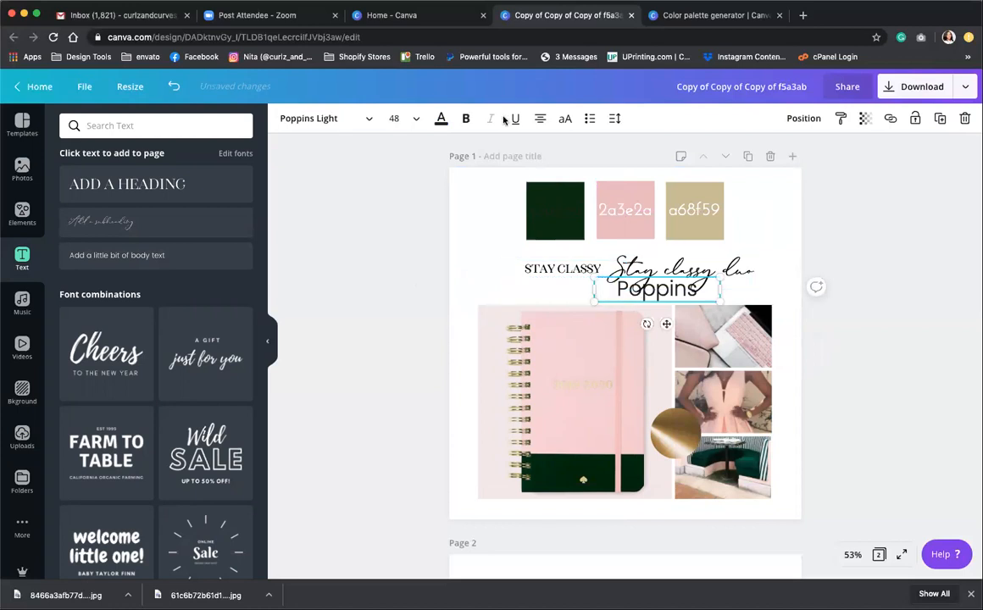
click(566, 119)
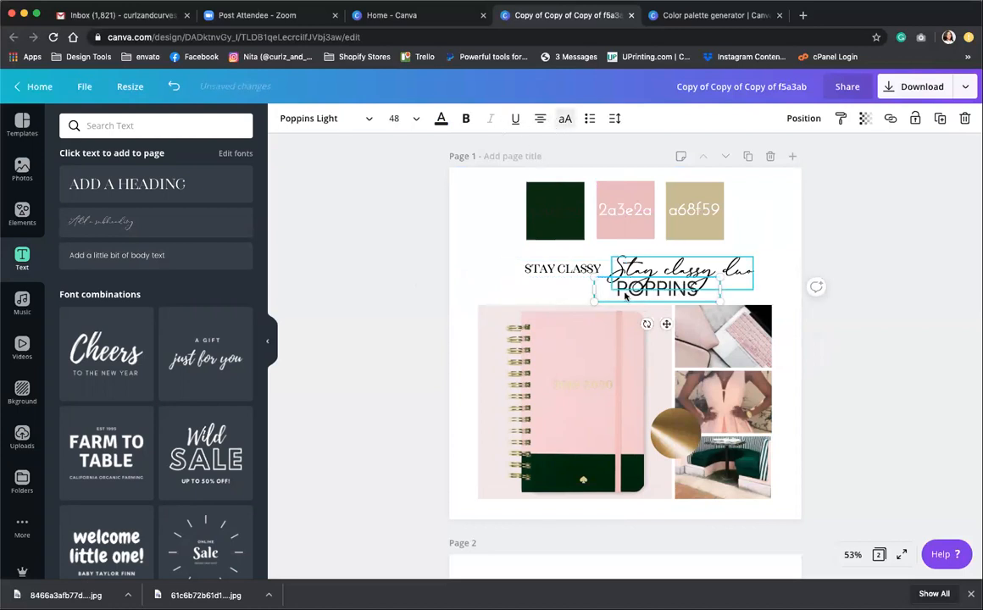
drag(594, 302, 625, 294)
click(652, 305)
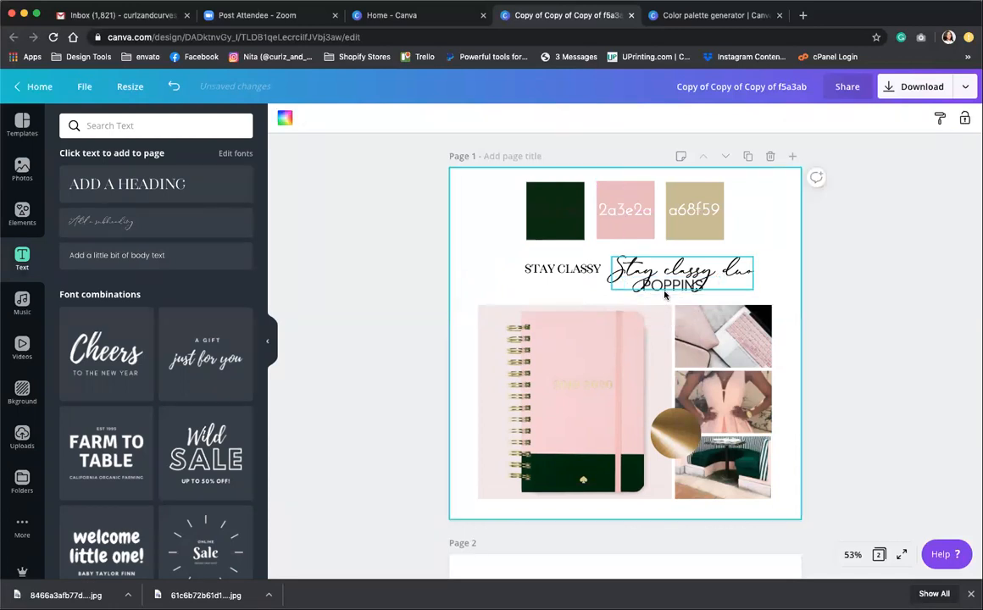
Place the "POPPINS" text directly beneath "STAY CLASSY", clear of the script text beside it
click(646, 286)
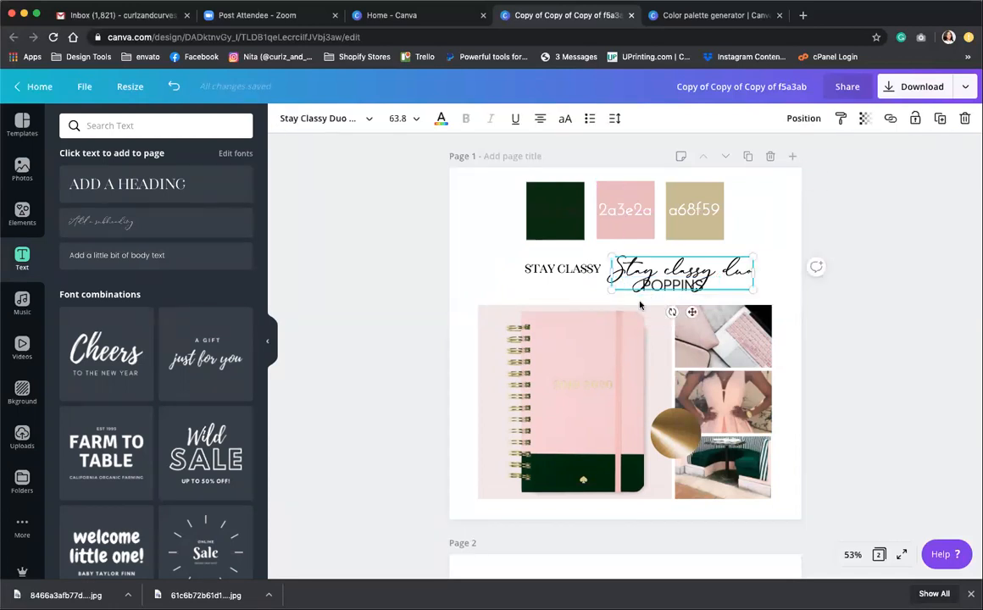
drag(693, 271, 699, 257)
drag(661, 291, 629, 302)
drag(664, 260, 571, 292)
Set the hex code text on the dark green square to white and reload the design page
click(557, 215)
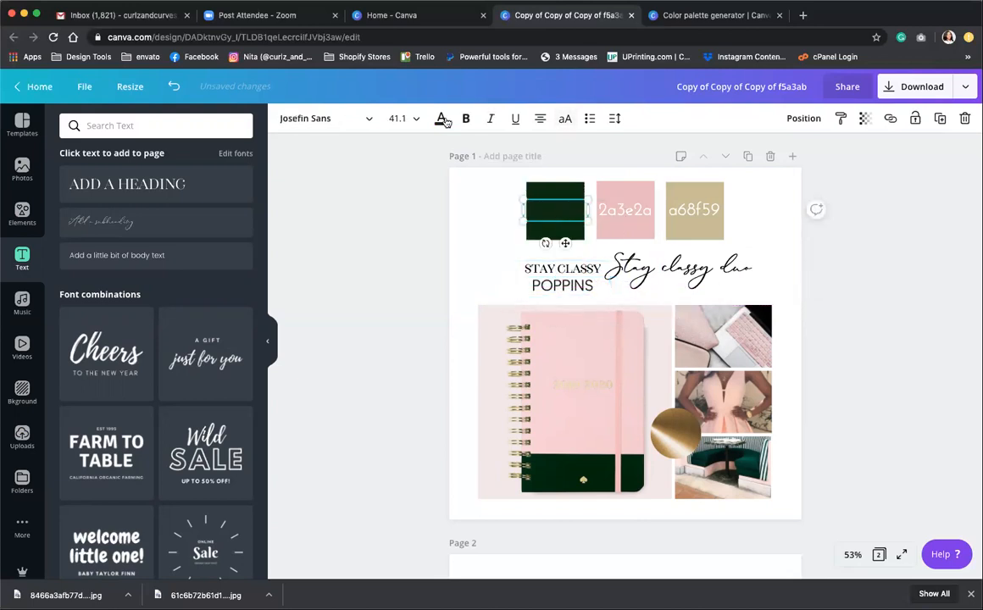
click(441, 118)
click(238, 243)
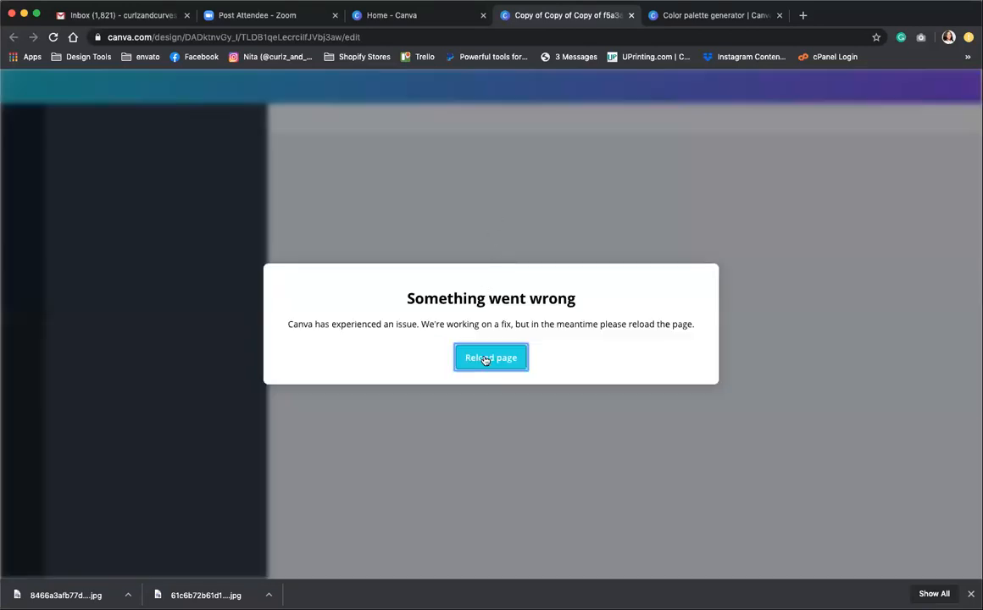
click(485, 360)
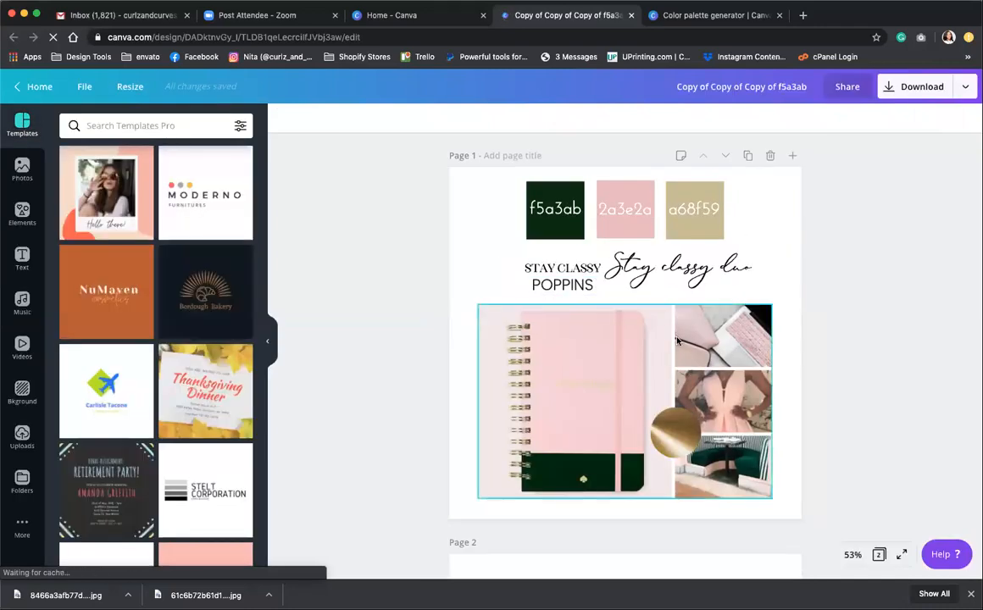
Set the background of blank page 2 to the pink document color
scroll(677, 340, down, 2)
scroll(677, 340, up, 2)
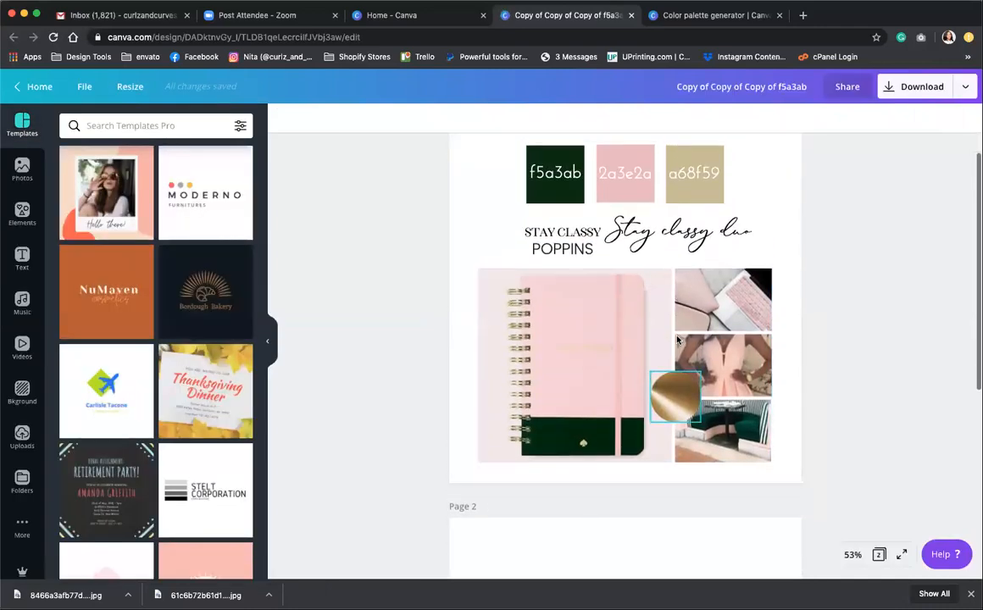
scroll(679, 399, down, 3)
click(680, 448)
click(286, 119)
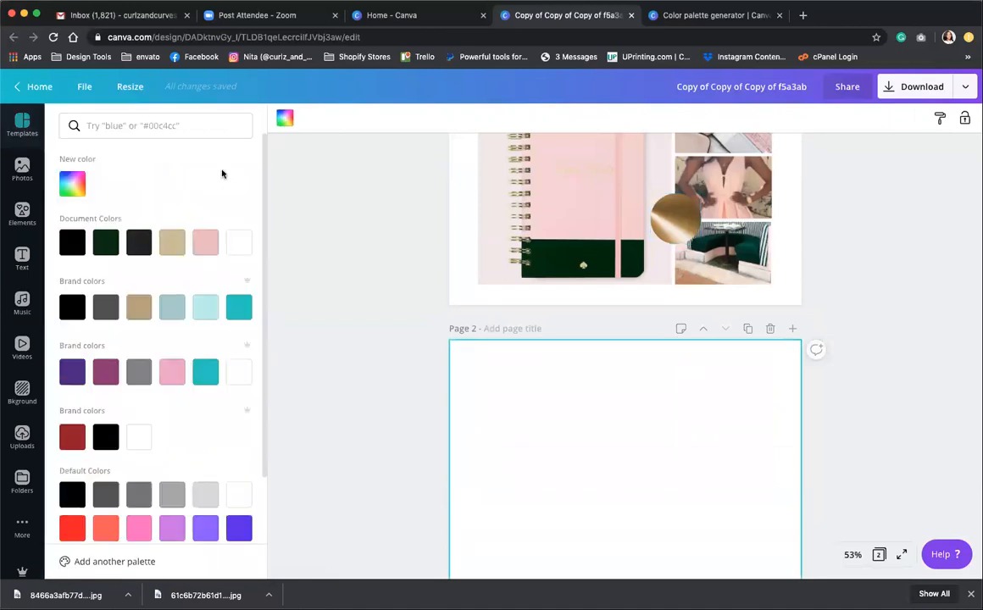
click(206, 244)
scroll(733, 431, down, 1)
scroll(732, 430, up, 3)
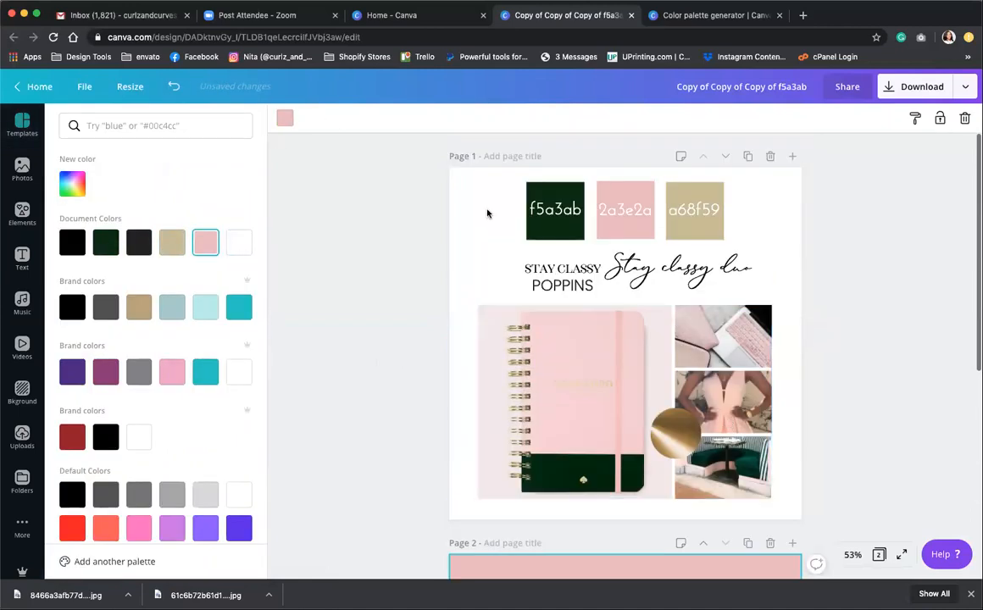
Add a square shape to page 2 and reshape it into a narrow vertical stripe spanning the page height near the left edge
scroll(573, 404, down, 1)
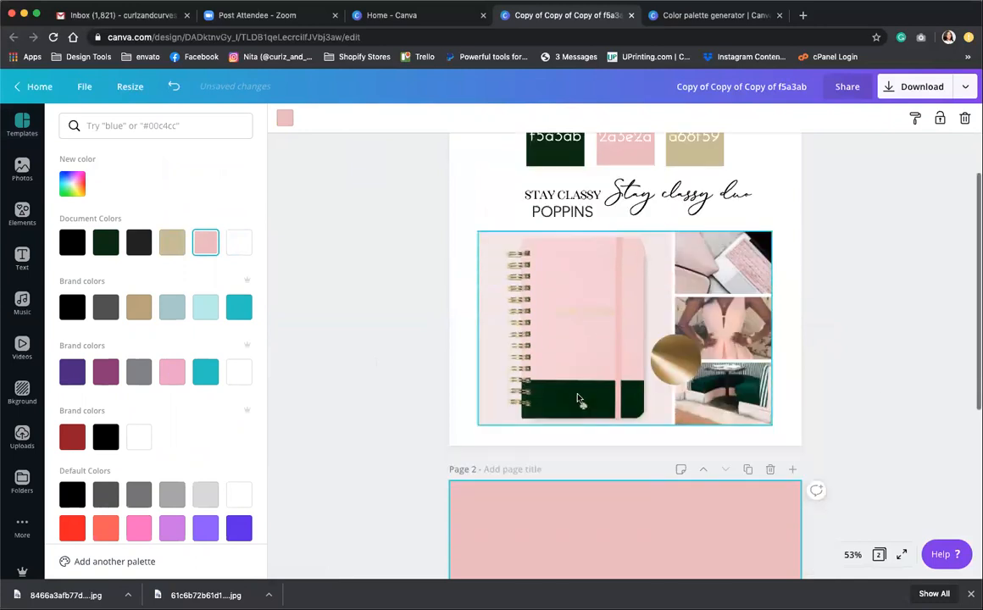
scroll(582, 391, down, 3)
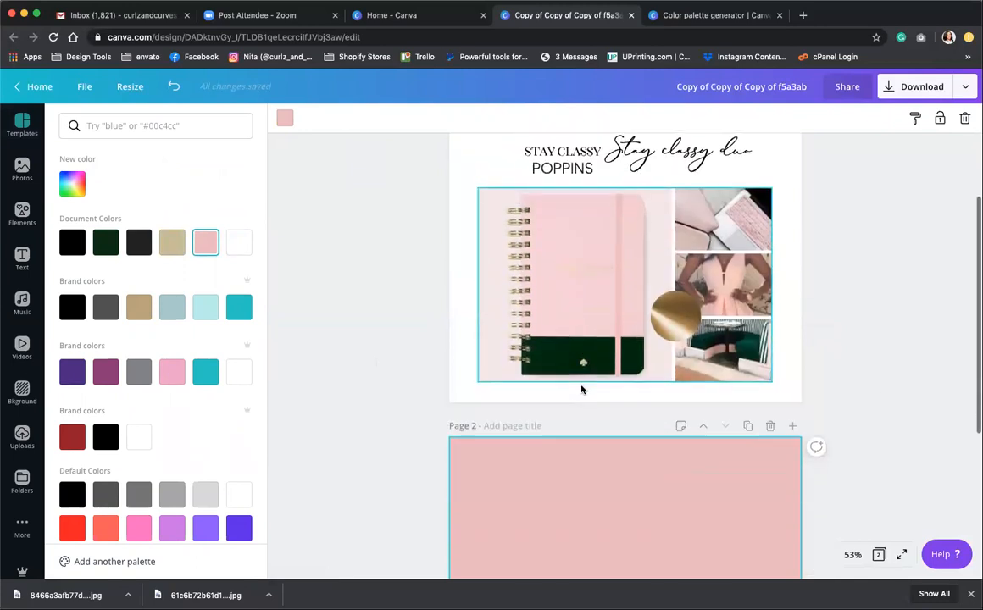
scroll(581, 389, down, 1)
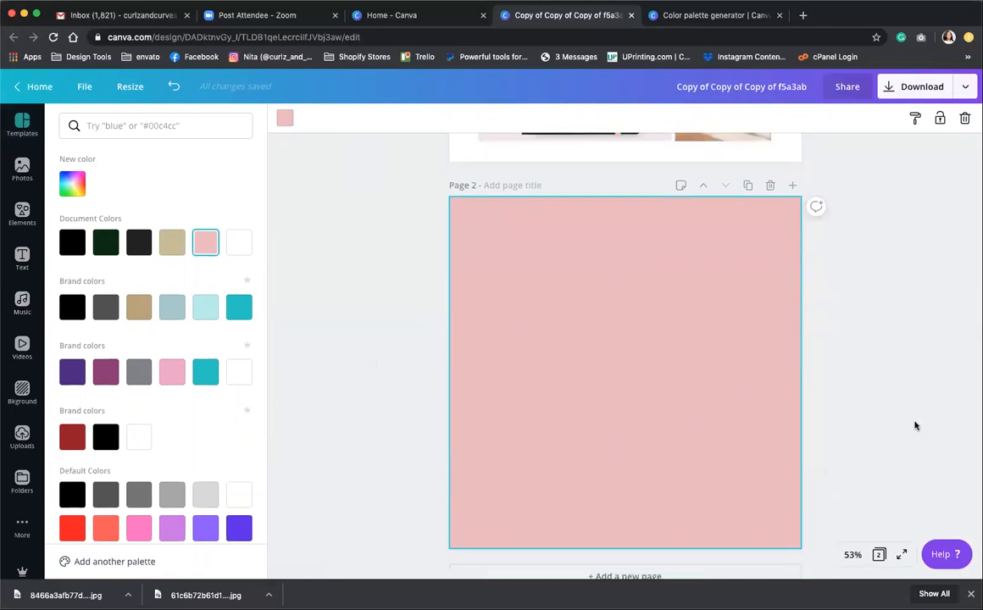
scroll(617, 343, up, 1)
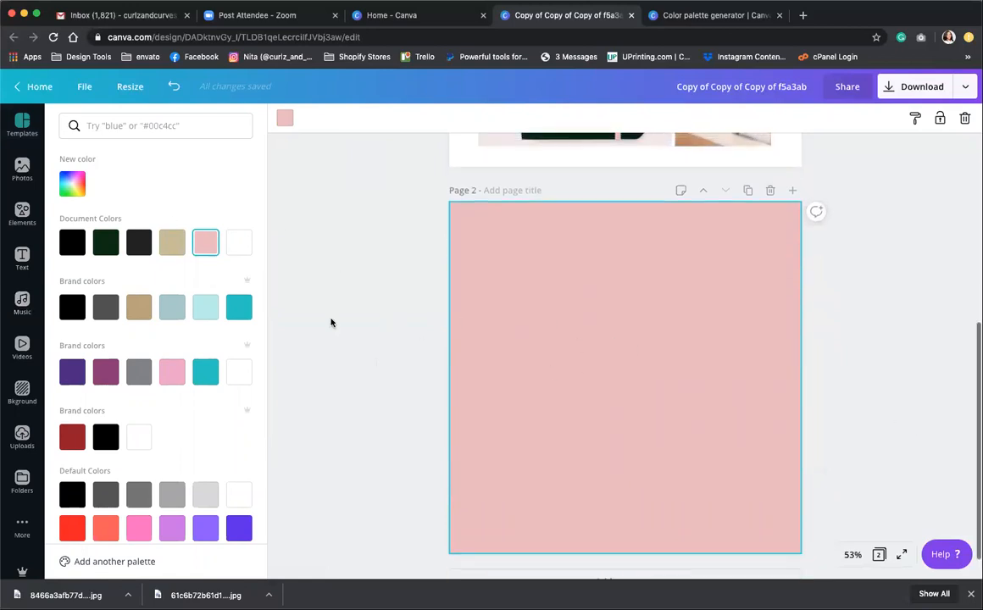
click(23, 126)
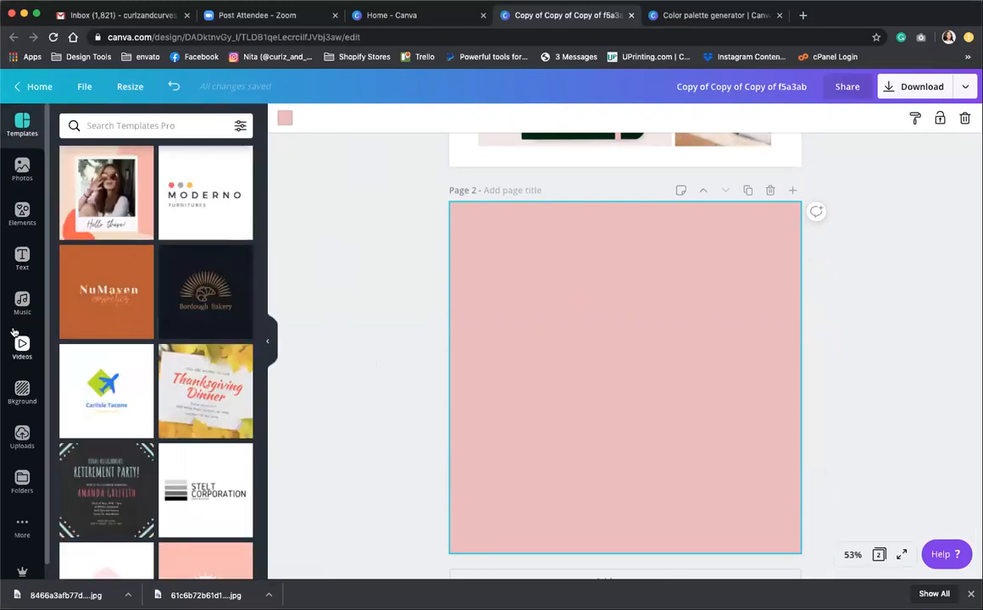
click(24, 224)
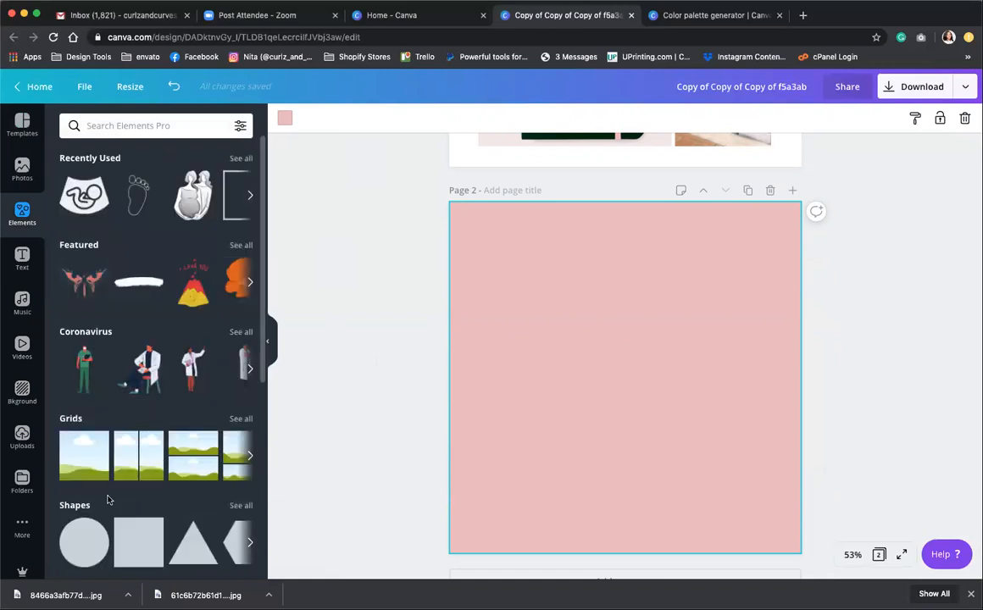
click(131, 530)
drag(723, 368, 536, 131)
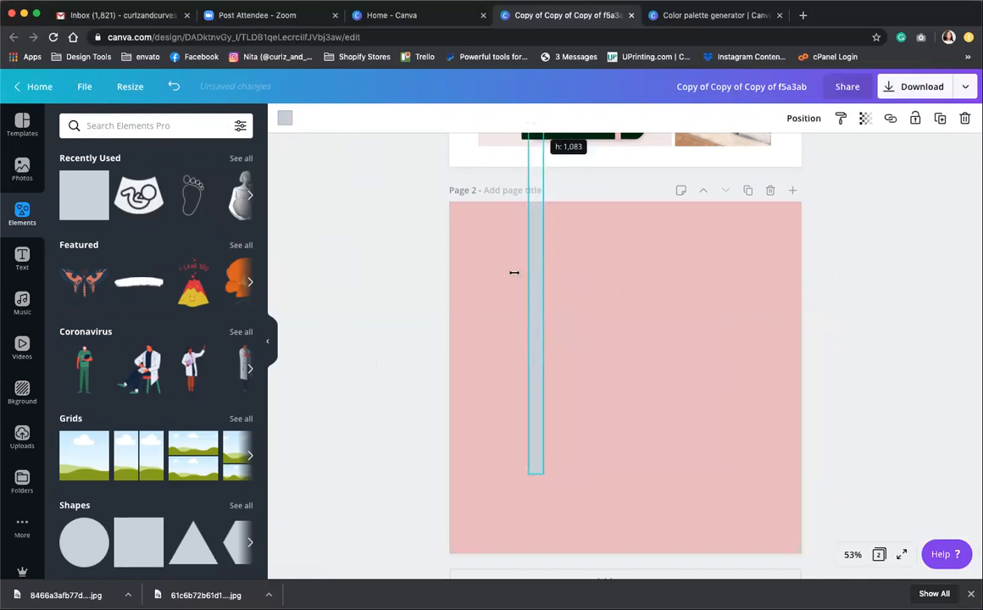
drag(517, 287, 488, 323)
drag(493, 545, 493, 588)
drag(493, 318, 478, 317)
Color the vertical stripe on page 2 with the dark green document color
click(286, 119)
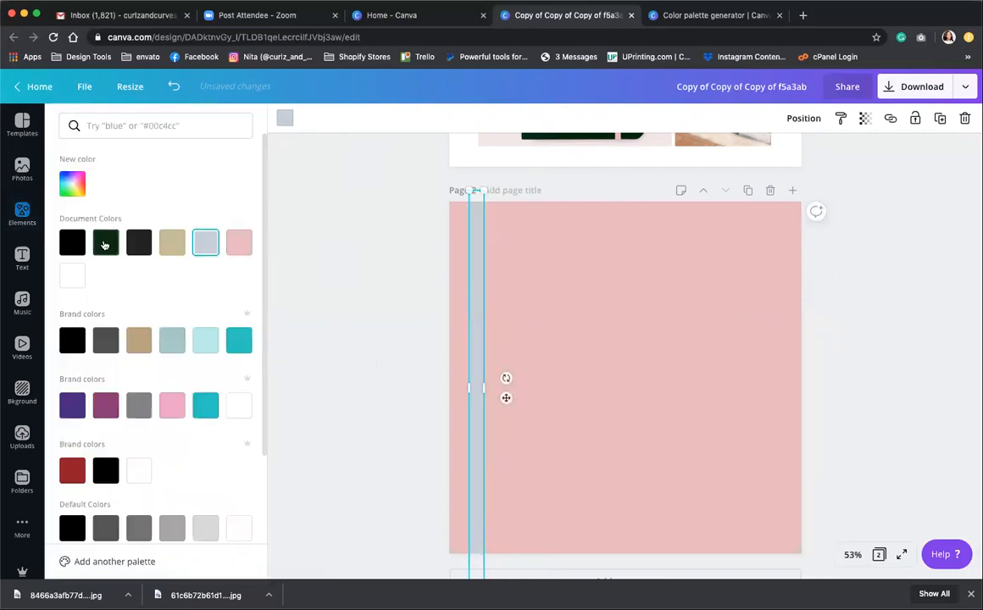
click(100, 240)
click(598, 419)
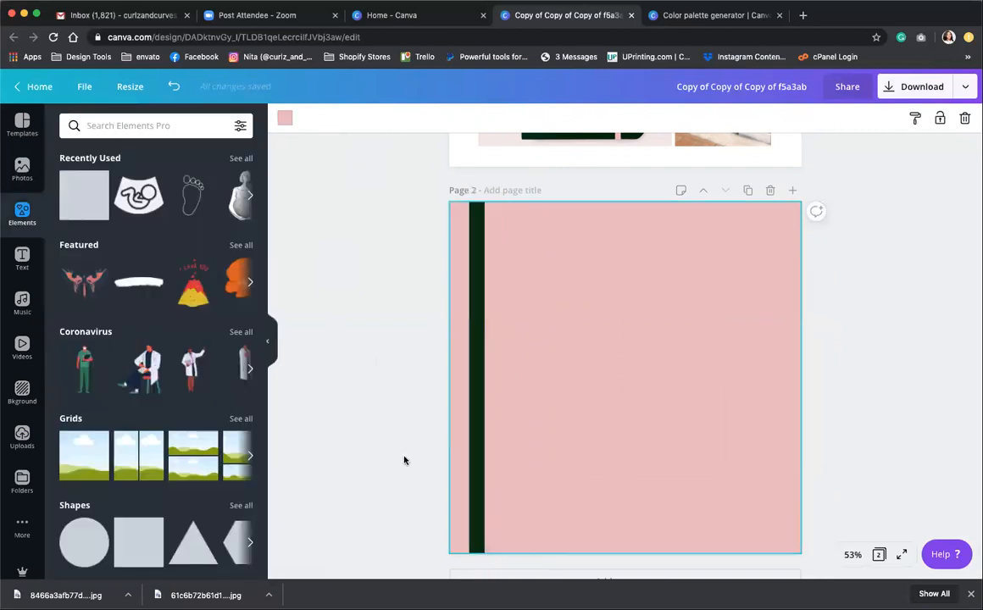
Add a heading text to page 2 and place it centered near the page's lower edge
click(22, 259)
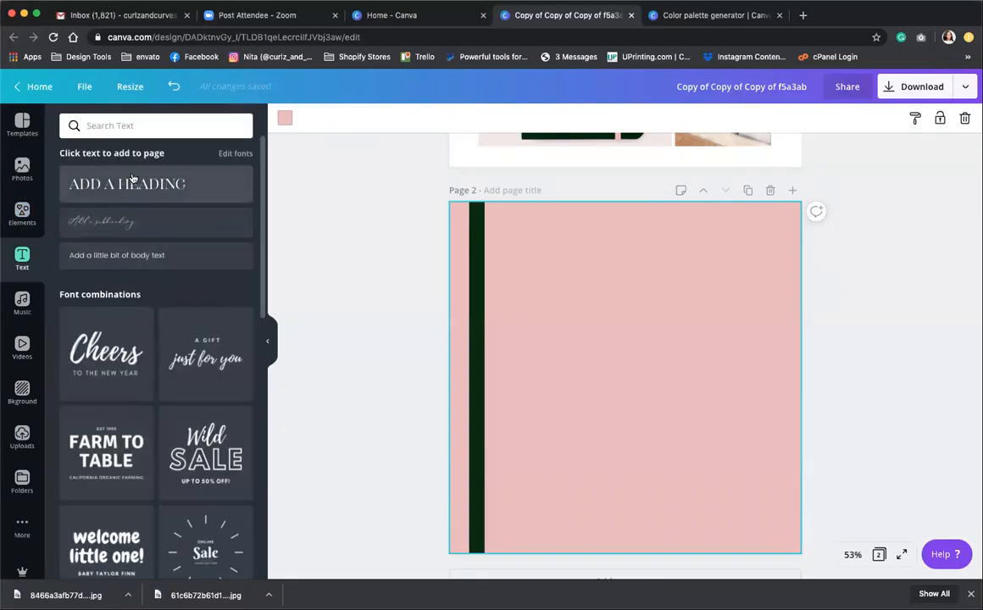
click(127, 184)
click(613, 361)
drag(617, 379, 617, 526)
scroll(650, 476, up, 5)
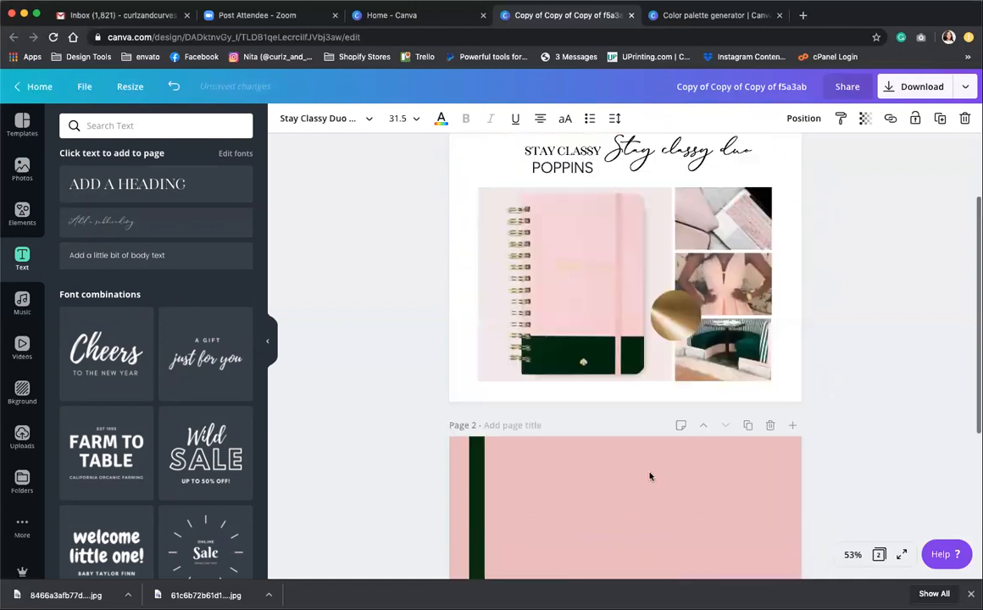
scroll(650, 479, down, 1)
scroll(650, 480, down, 4)
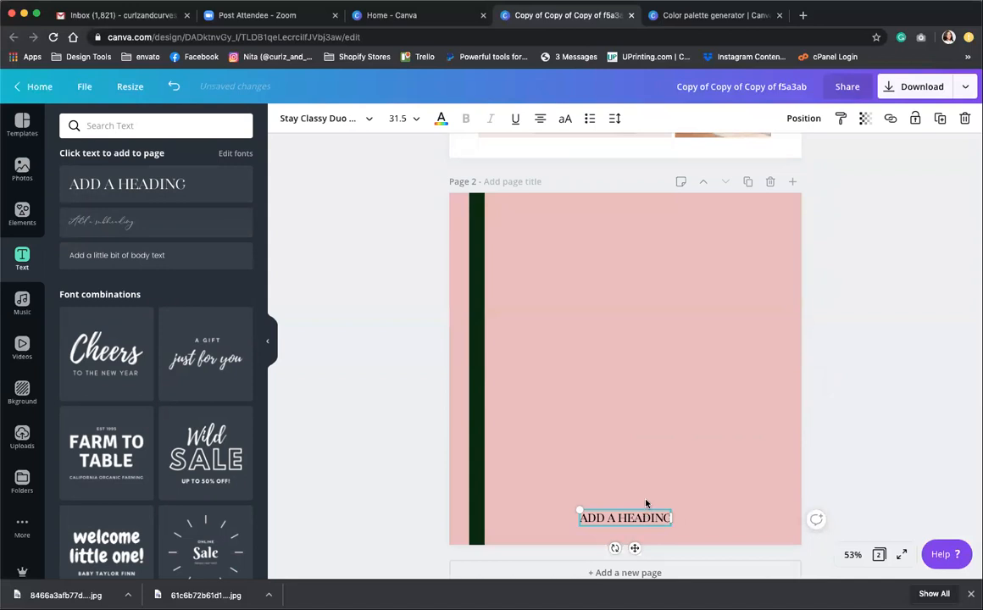
scroll(618, 531, down, 1)
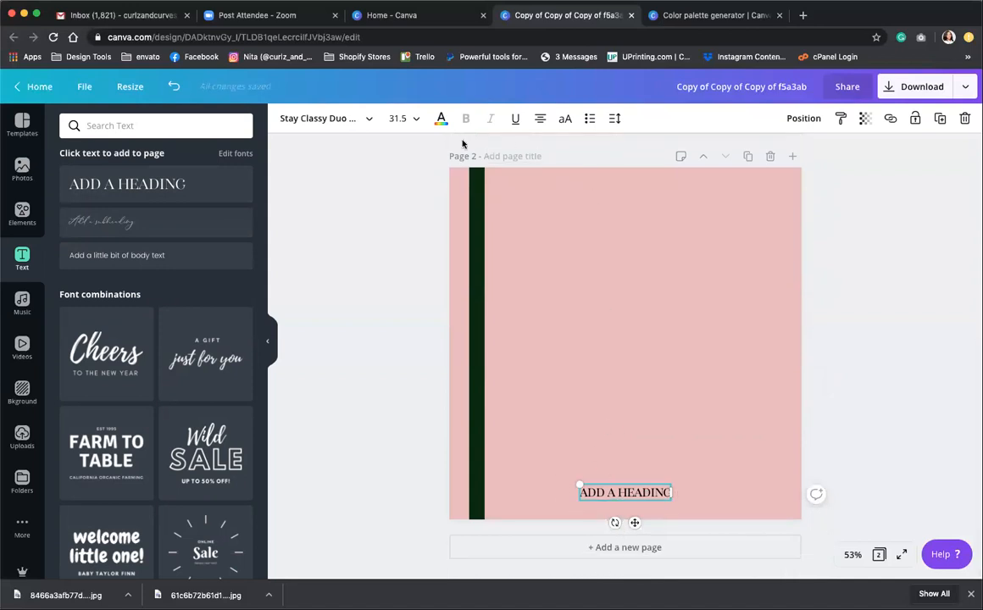
Set the heading text on page 2 to white
click(443, 127)
click(238, 241)
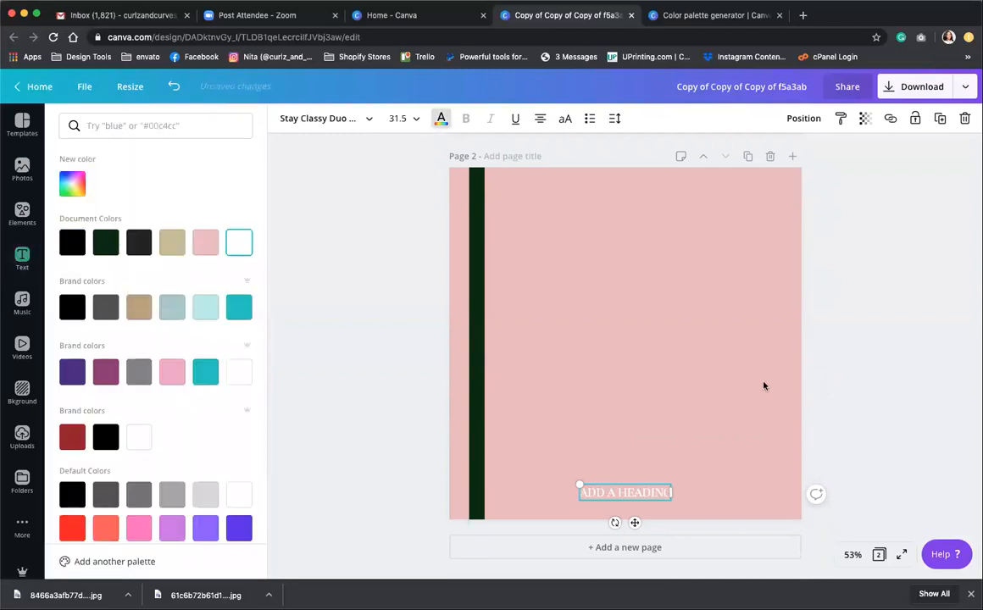
key(Escape)
click(691, 462)
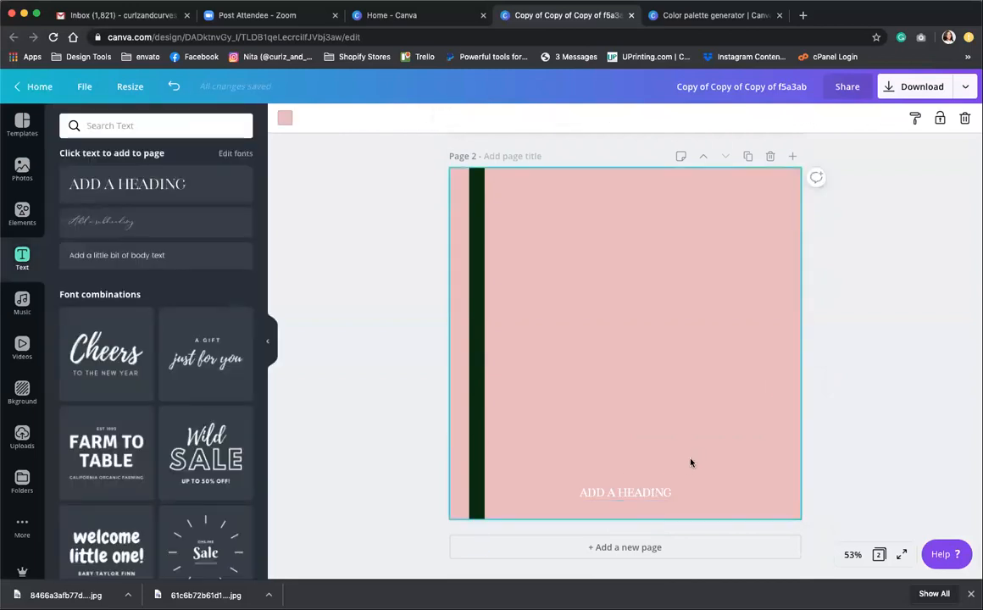
Replace the heading text with "CHIC AND ORGANIZED" and shift it slightly lower on page 2
click(660, 495)
text(C)
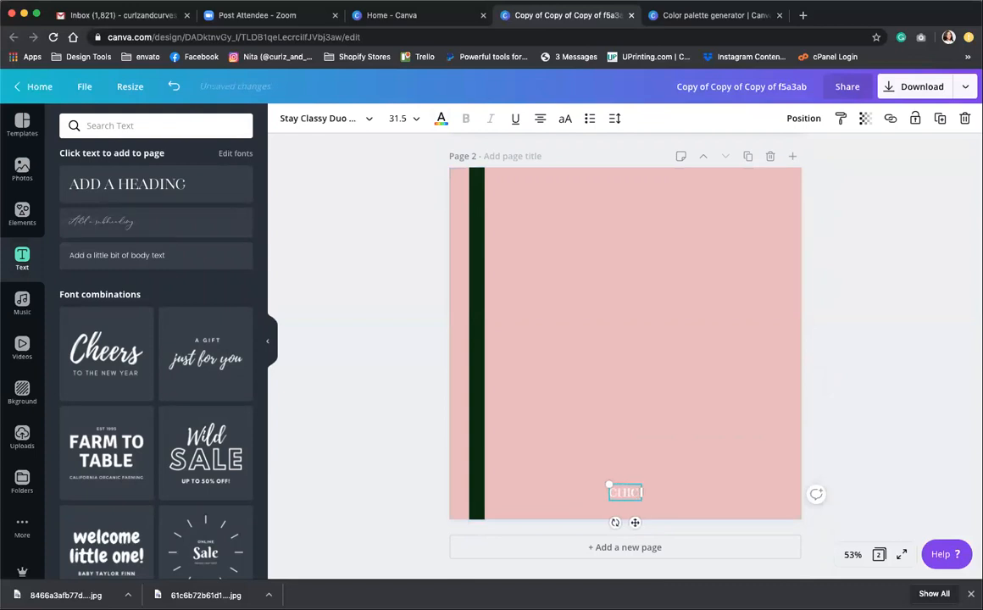
text(LIC AND ORGANIZE)
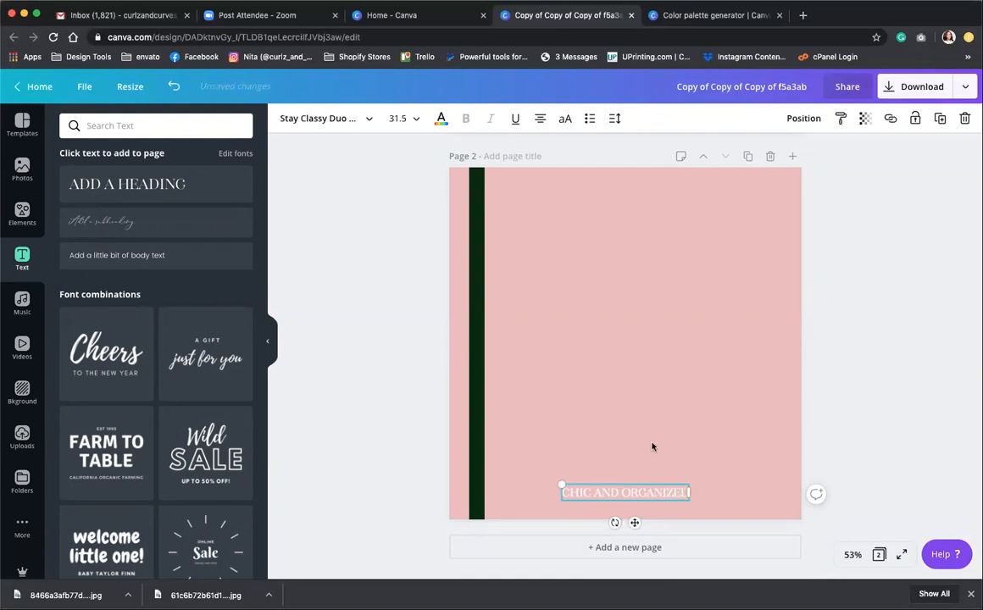
text(D)
click(673, 519)
mouse_move(665, 492)
mouse_down()
mouse_move(686, 492)
mouse_move(666, 500)
mouse_up()
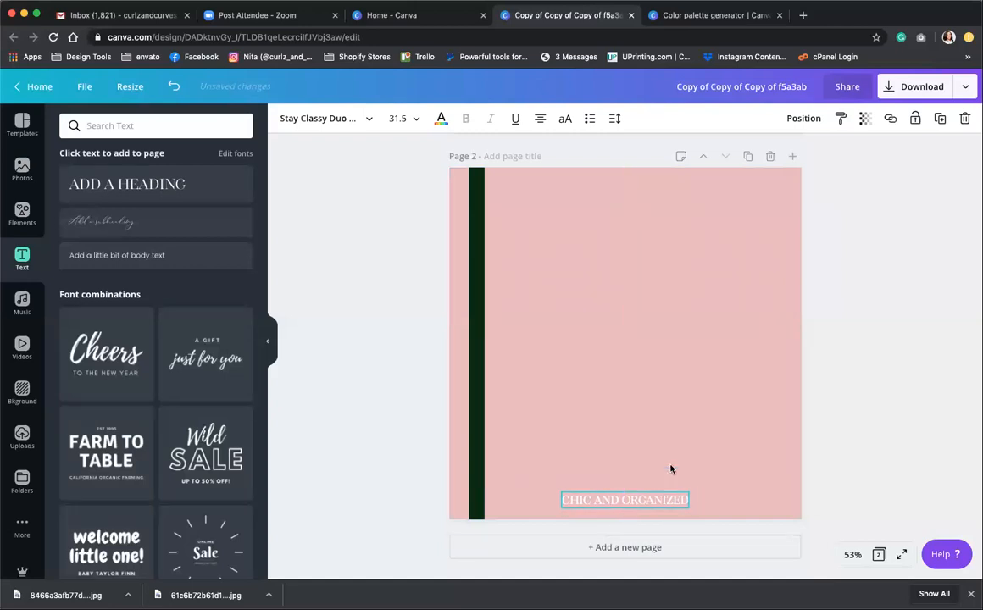
click(665, 492)
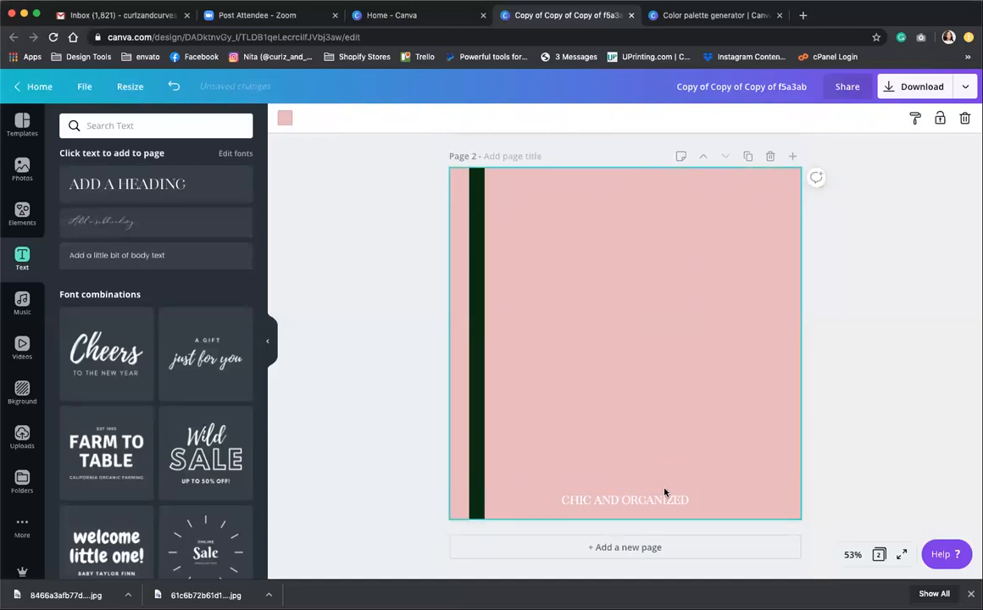
Duplicate page 2 and move the "CHIC AND ORGANIZED" text slightly up on the copy
click(751, 157)
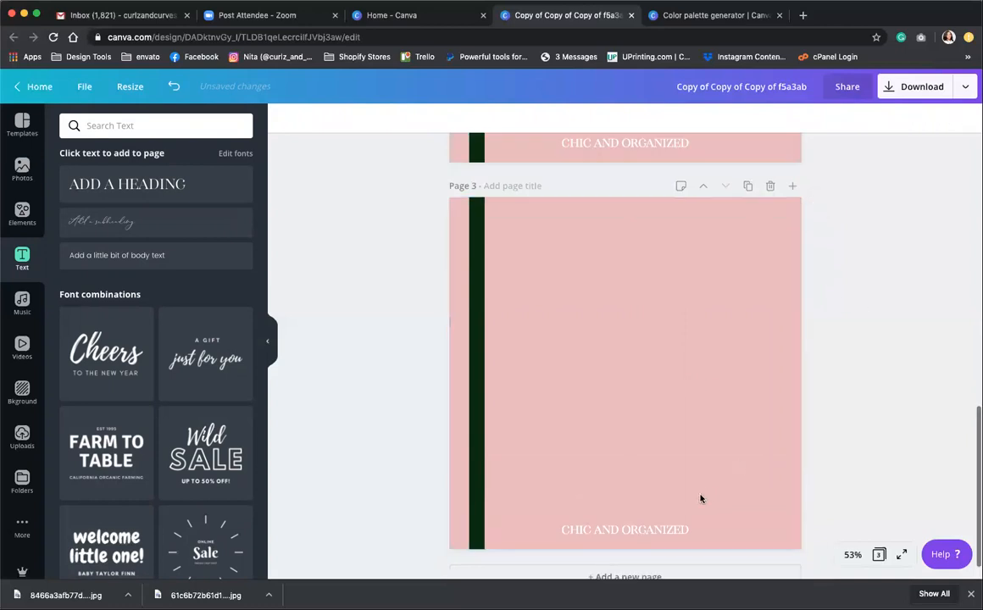
drag(679, 539, 677, 532)
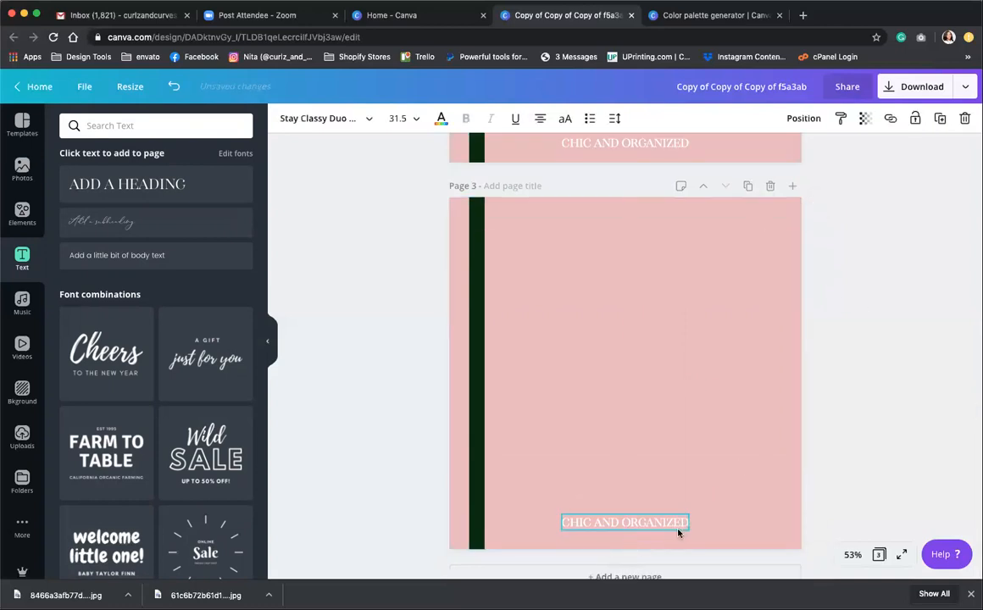
click(904, 414)
scroll(678, 287, up, 2)
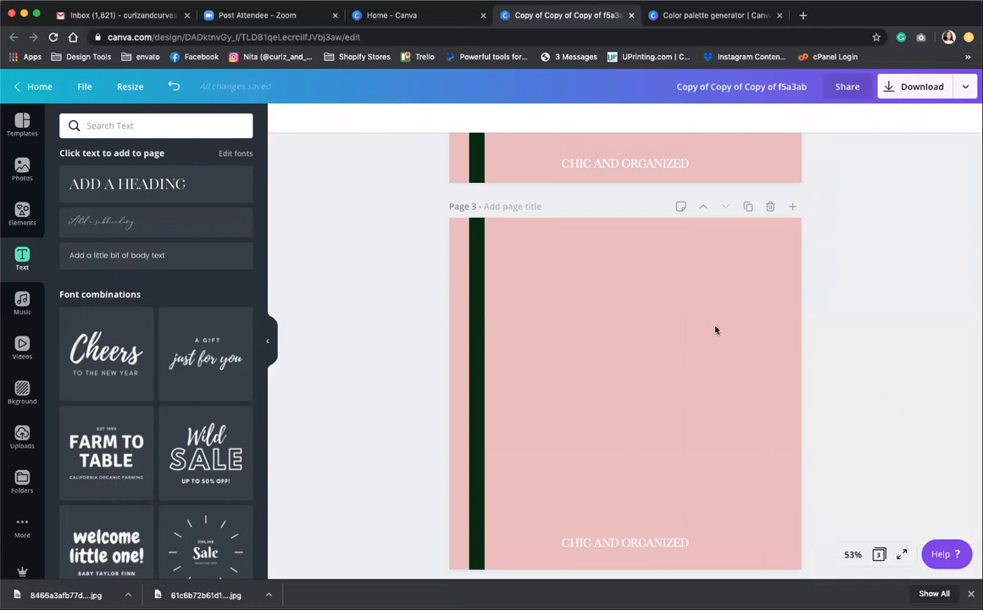
Set the background of page 3 to the dark green document color
click(643, 427)
scroll(512, 197, up, 1)
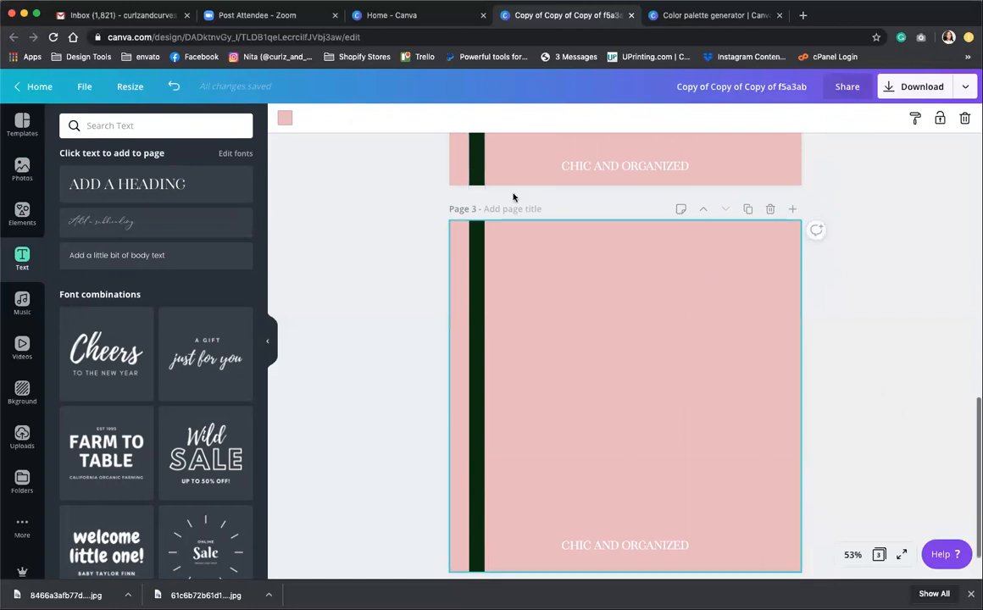
click(285, 117)
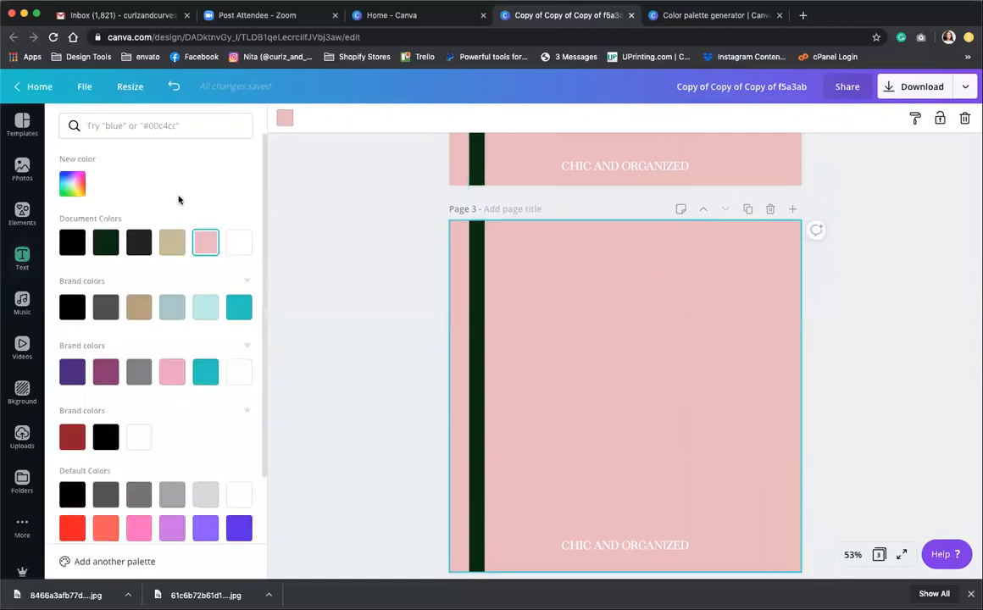
click(106, 243)
Recolor the vertical stripe on page 3 with the pink document color and compare the page with page 2
click(475, 310)
click(284, 120)
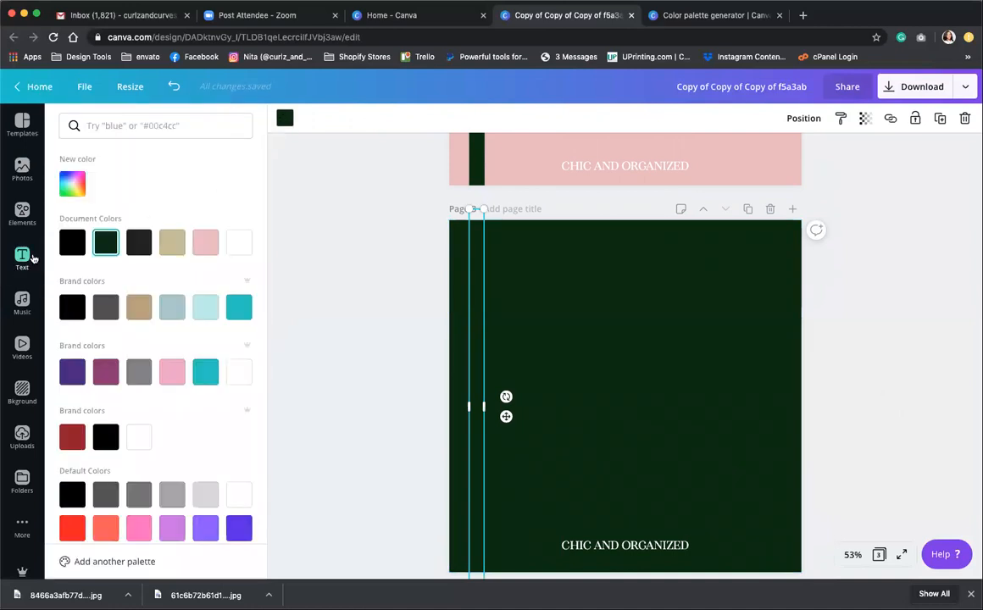
click(203, 243)
scroll(750, 483, up, 5)
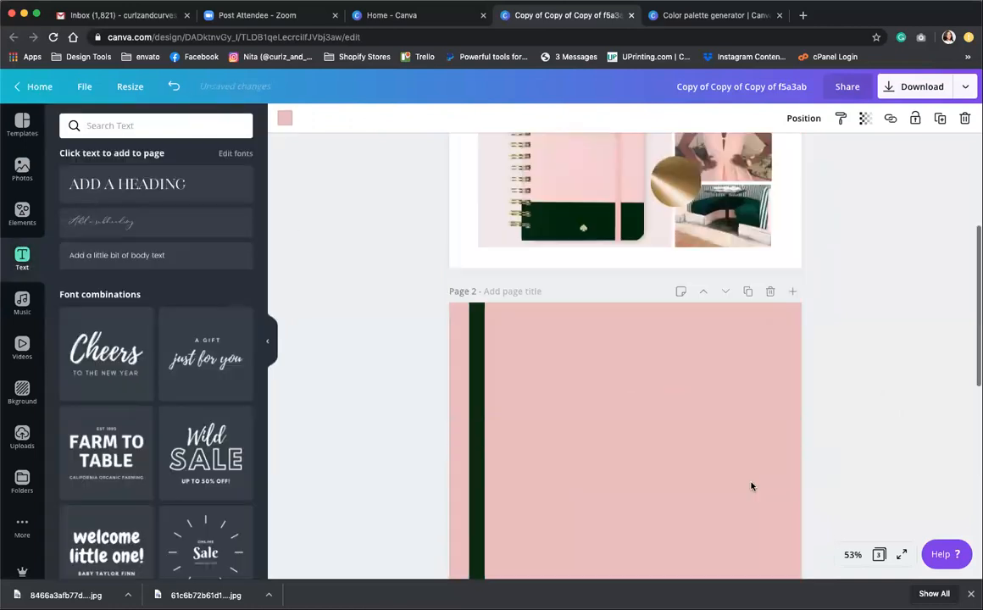
scroll(752, 484, down, 6)
click(735, 465)
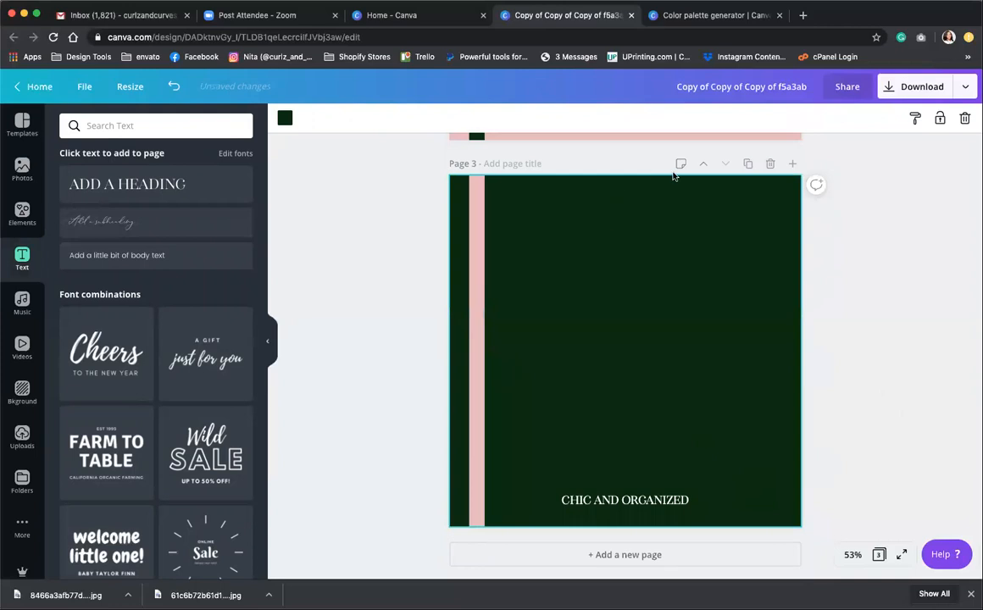
Duplicate page 3 and reshape the copy's pink stripe into a large rectangle centered above the text, with a green border around it
click(748, 165)
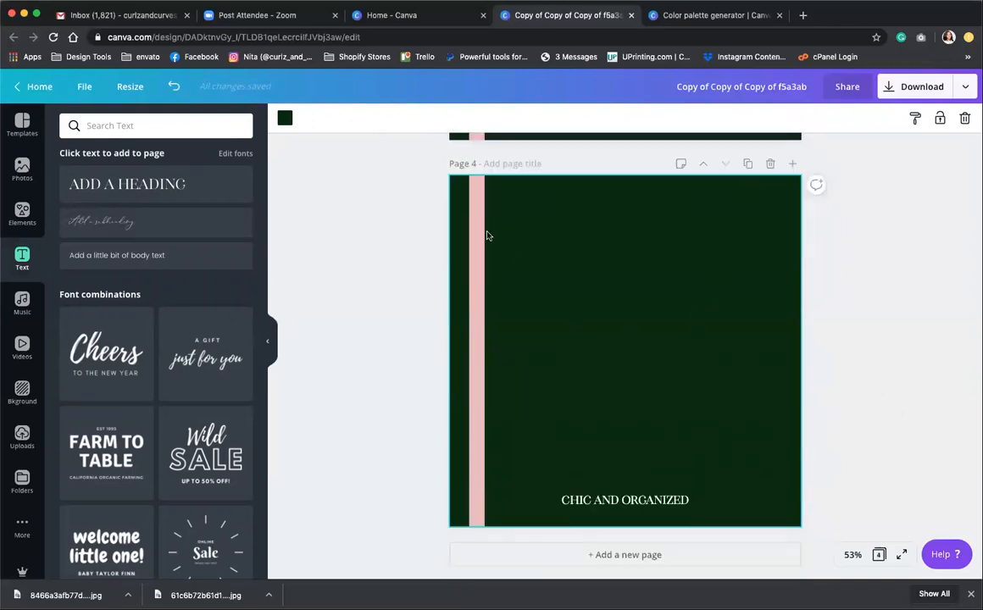
click(480, 299)
drag(482, 359, 863, 338)
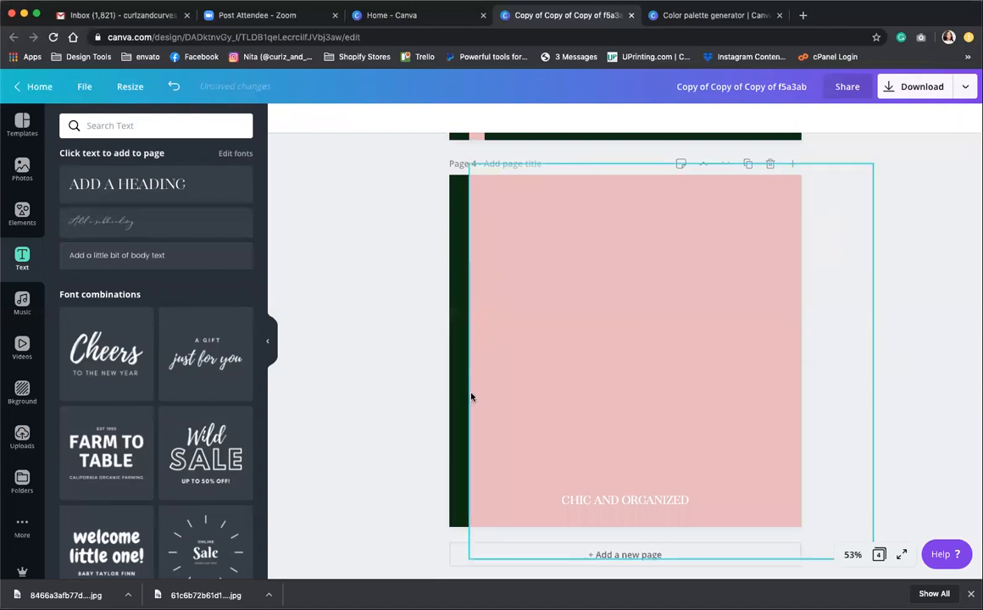
drag(668, 533, 669, 423)
drag(873, 272, 769, 284)
drag(725, 278, 730, 320)
click(834, 321)
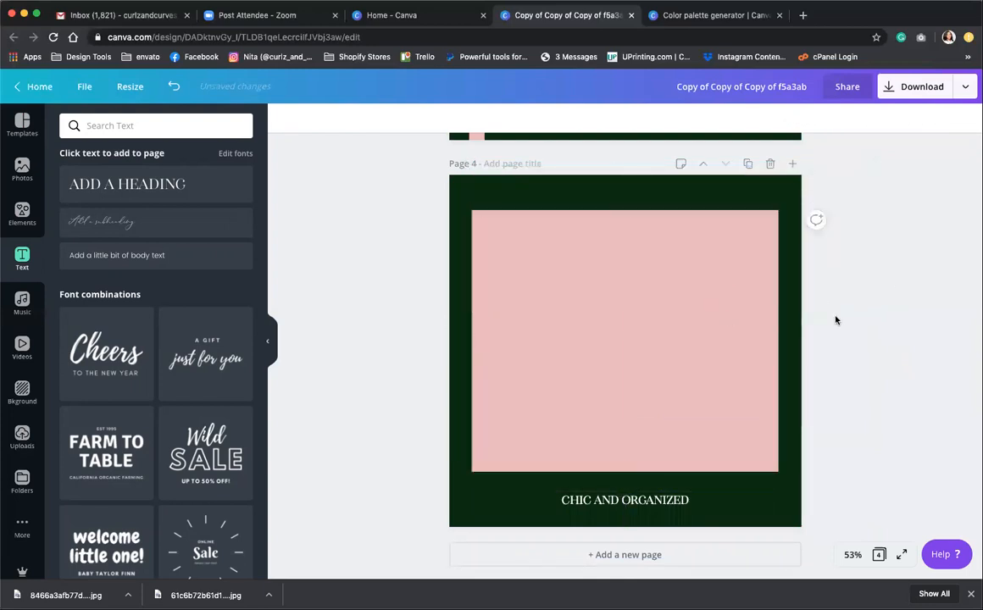
Change the page 4 text to the Stay Classy Duo Script font, enlarge it to 60.2 and center it beneath the pink rectangle
click(665, 509)
click(315, 118)
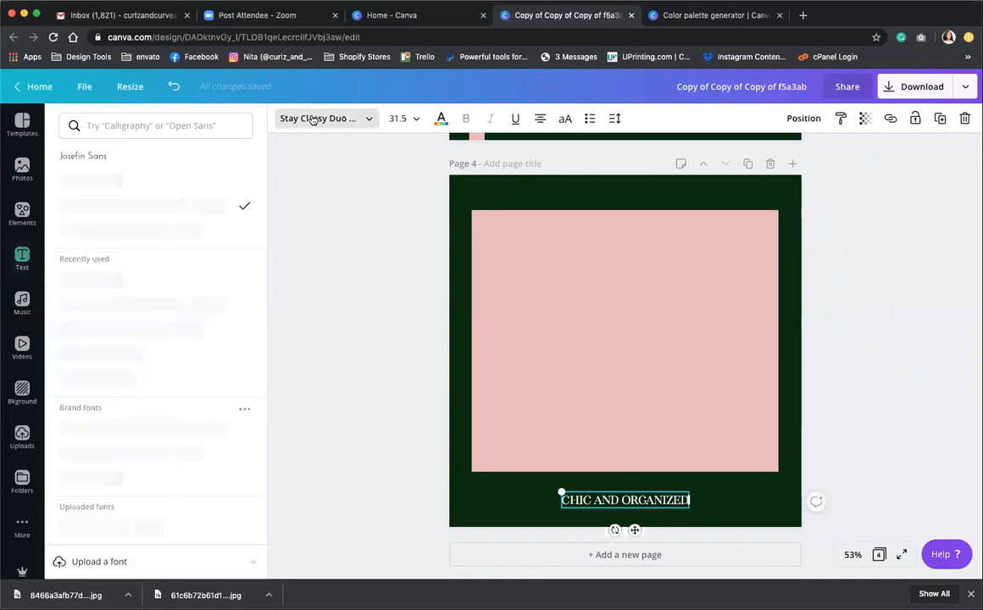
click(173, 219)
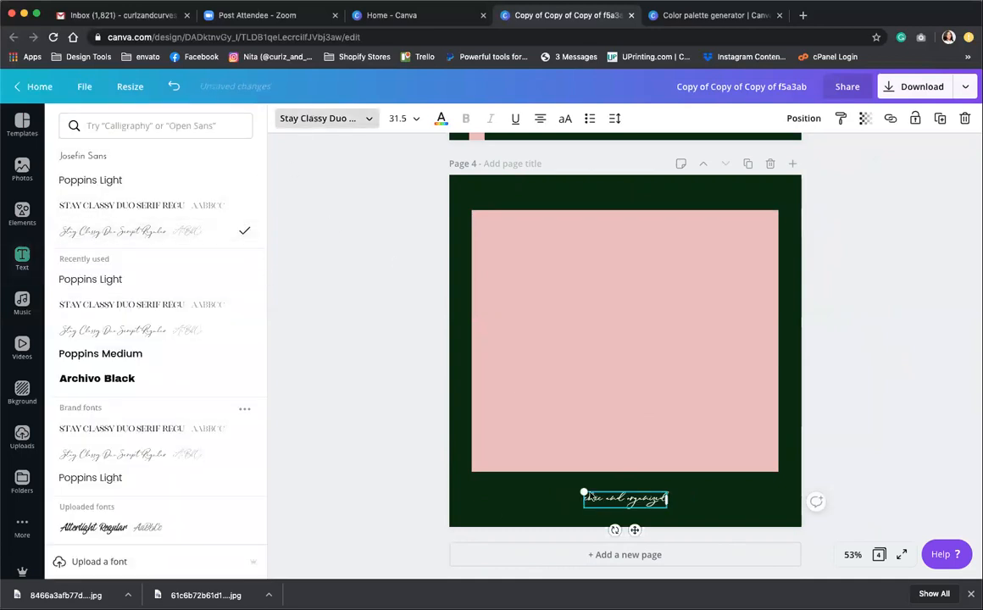
drag(552, 472, 492, 428)
drag(589, 500, 628, 497)
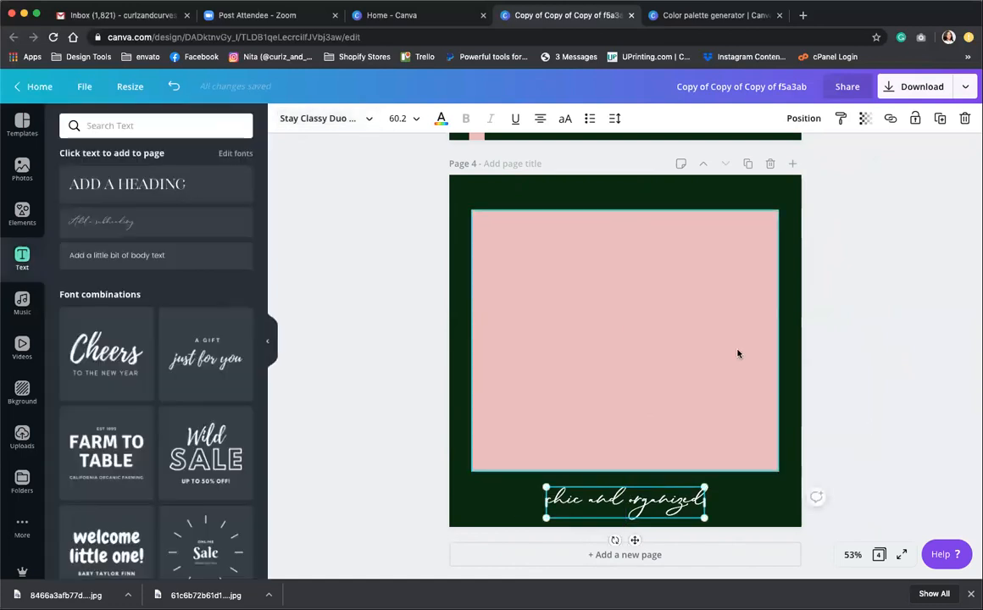
Select the pink rectangle on page 4 and duplicate the page
click(743, 350)
drag(742, 350, 739, 353)
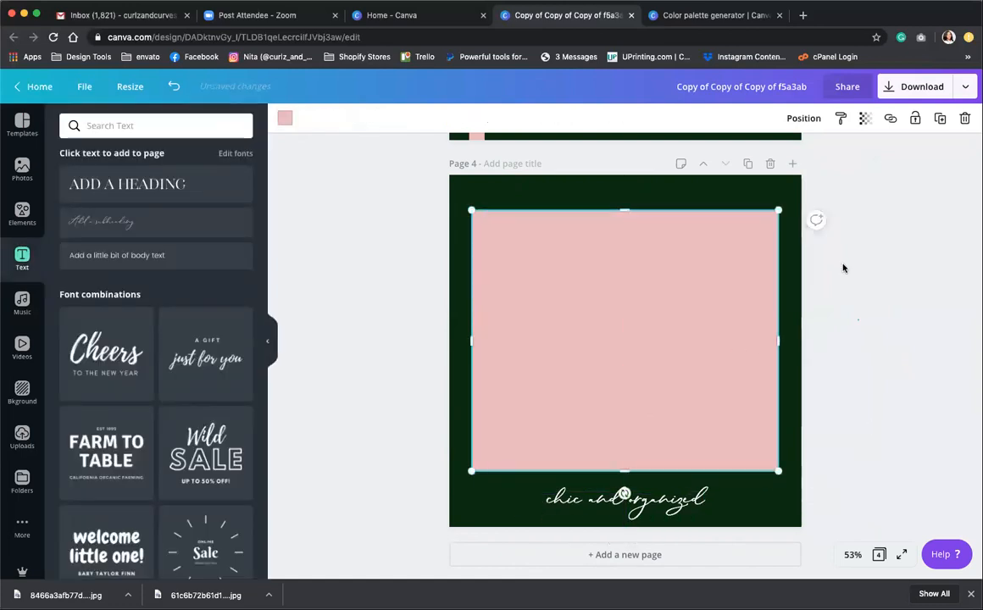
click(746, 165)
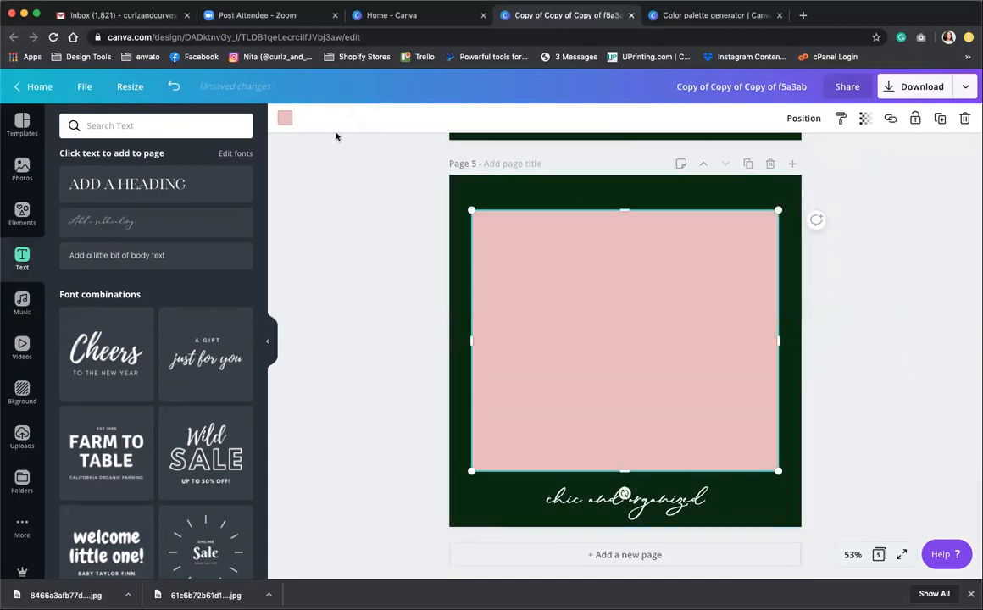
Recolor the large rectangle on page 5 white and return it to the pink document color
click(280, 117)
click(237, 241)
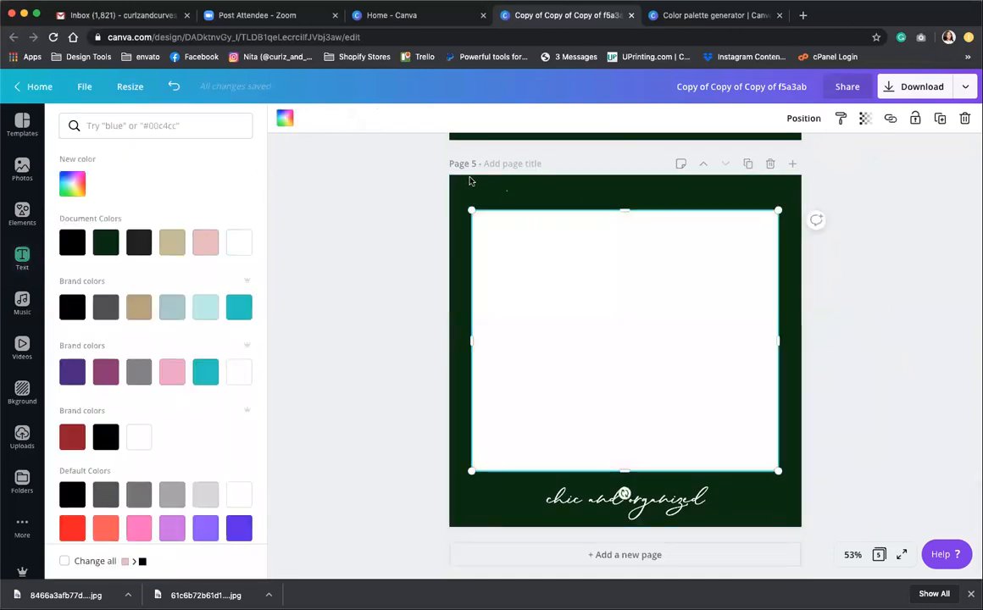
click(276, 115)
click(280, 117)
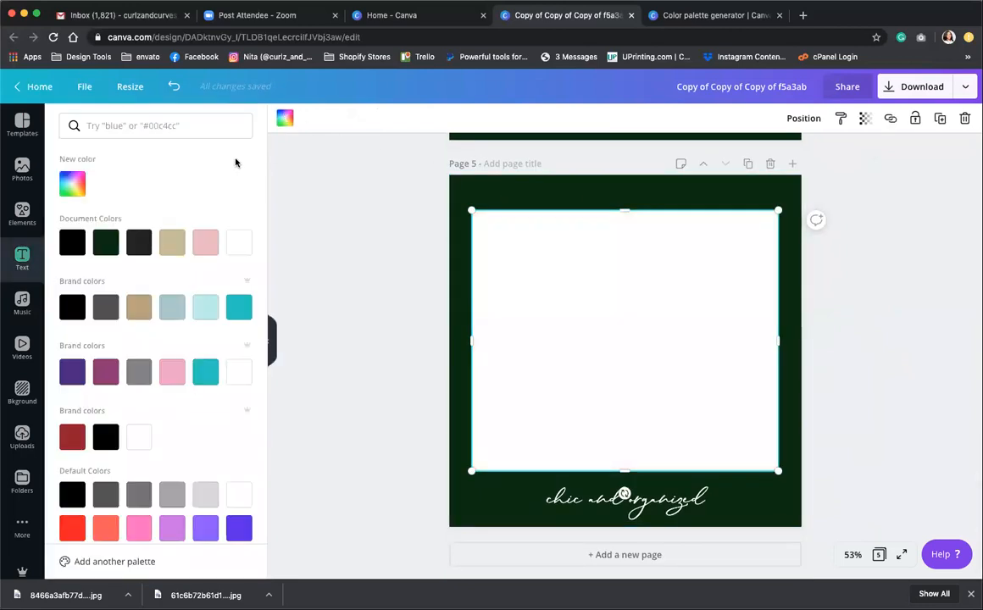
click(208, 242)
Set the page 5 background to the pink document color and fill its large rectangle with white
click(513, 180)
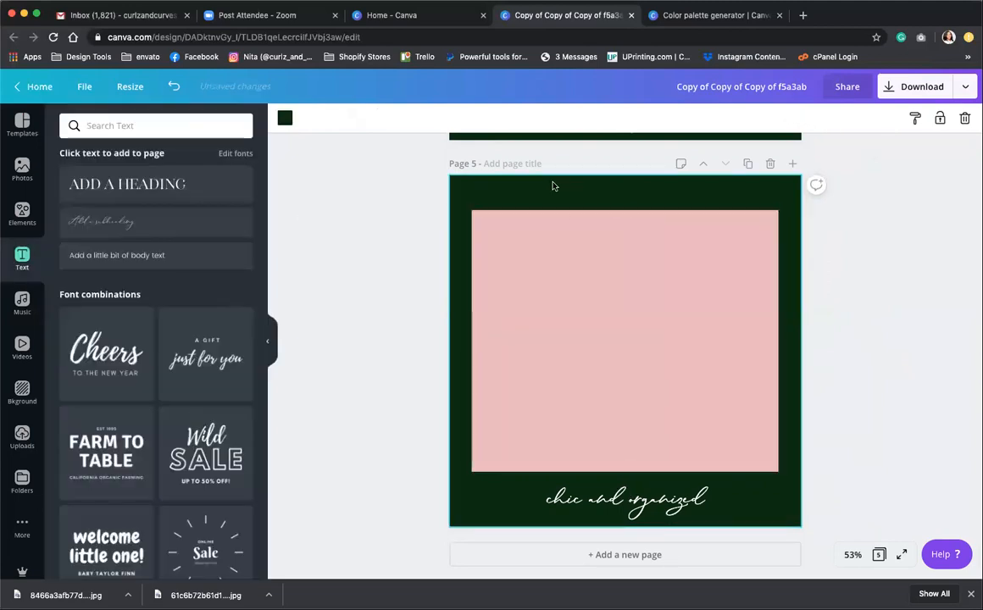
click(285, 118)
click(204, 242)
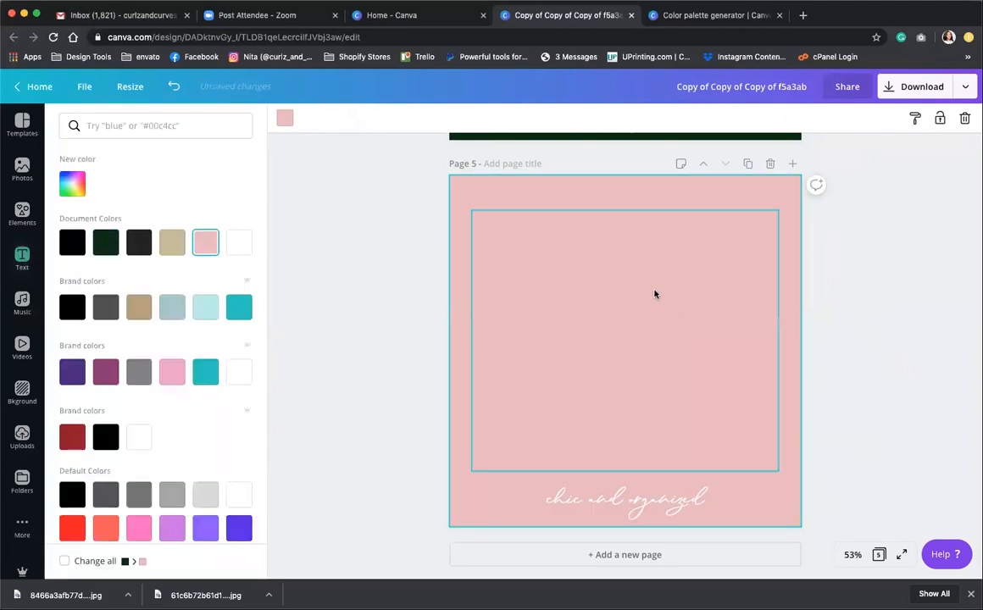
click(654, 291)
click(288, 120)
click(237, 242)
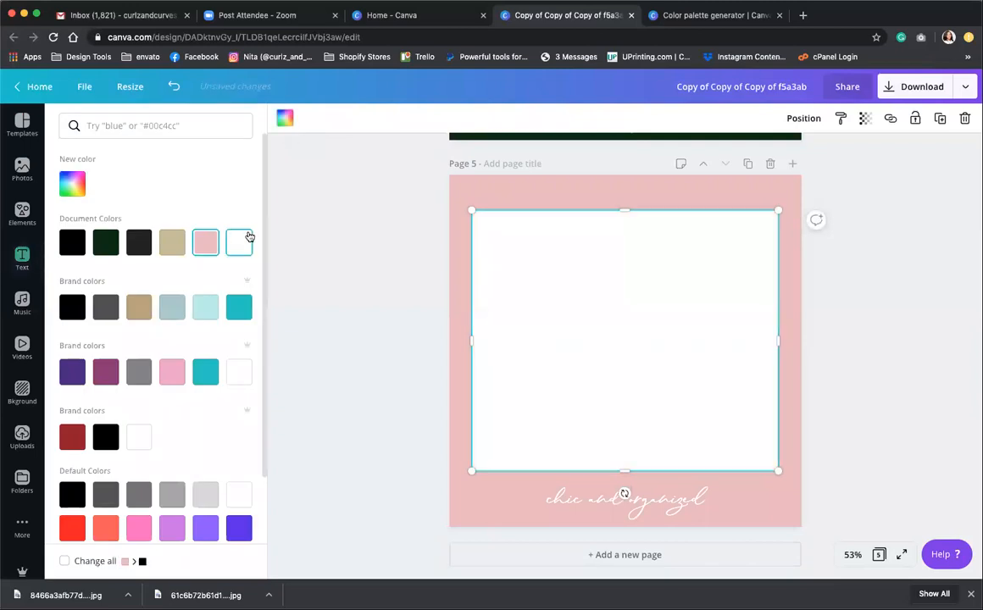
click(410, 270)
Extend the white rectangle on page 5 up past the page's upper edge and duplicate the page
scroll(816, 439, up, 2)
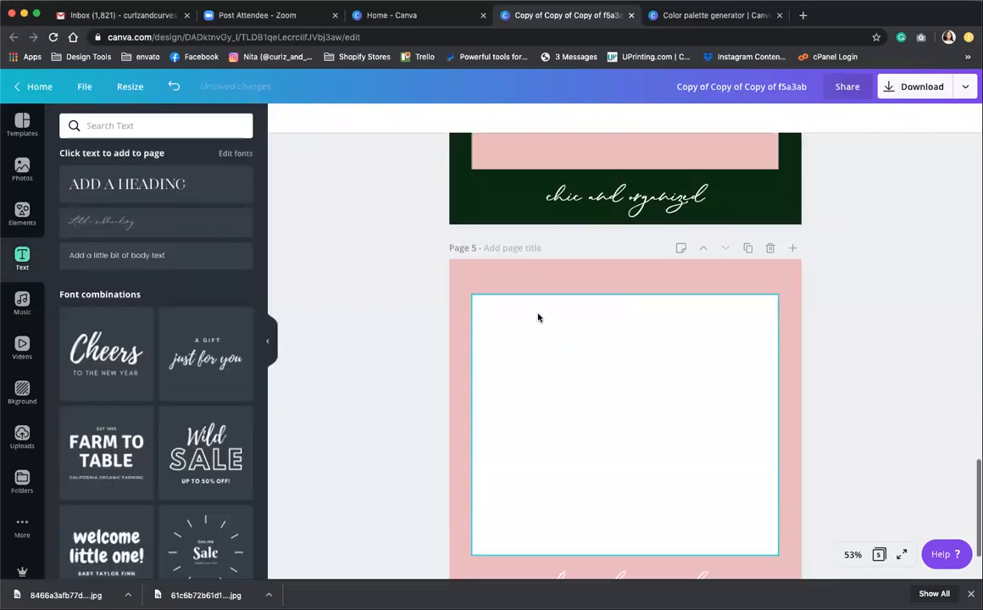
scroll(627, 322, up, 2)
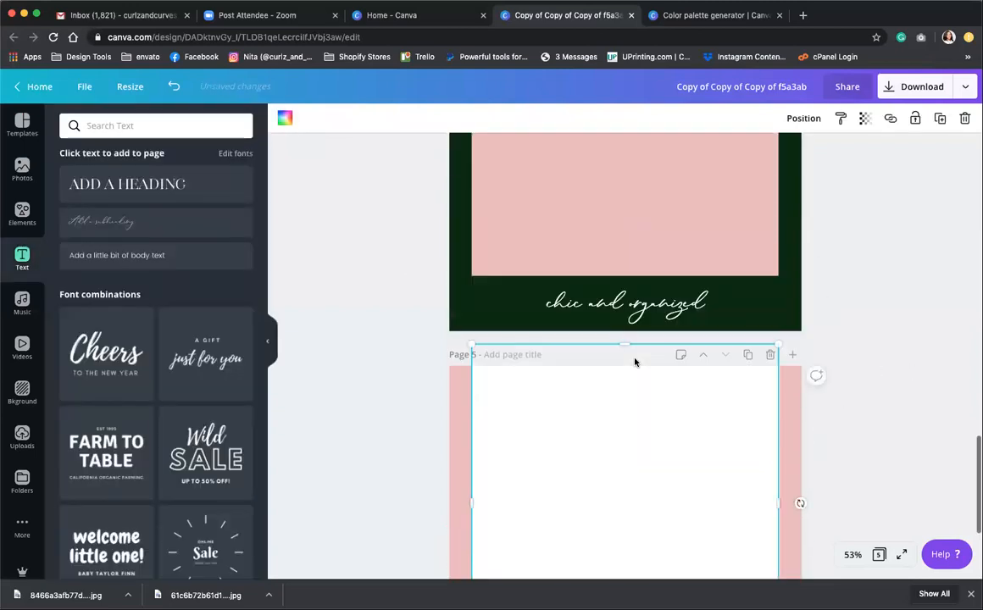
click(901, 402)
scroll(901, 402, down, 4)
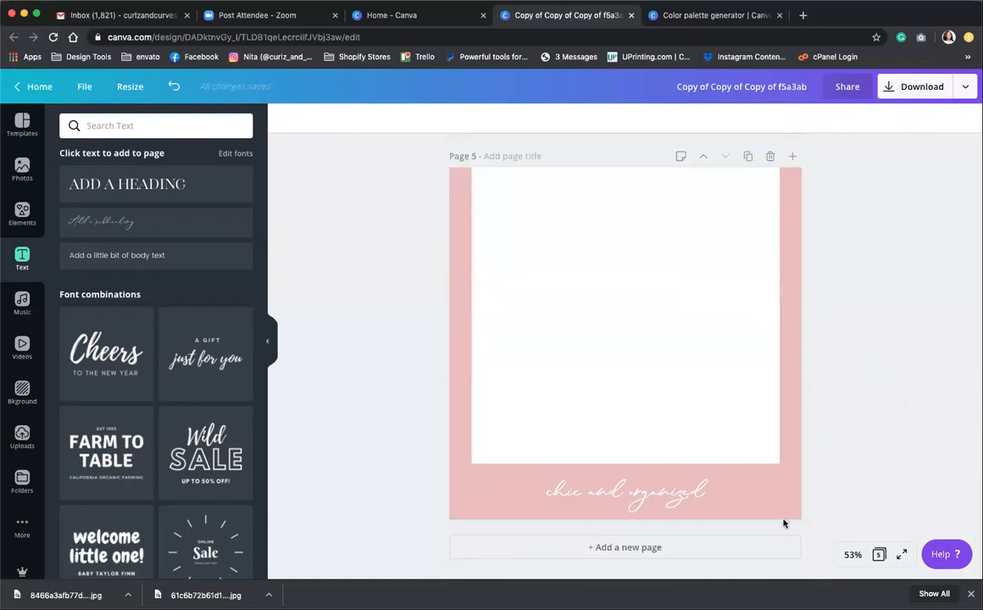
click(748, 156)
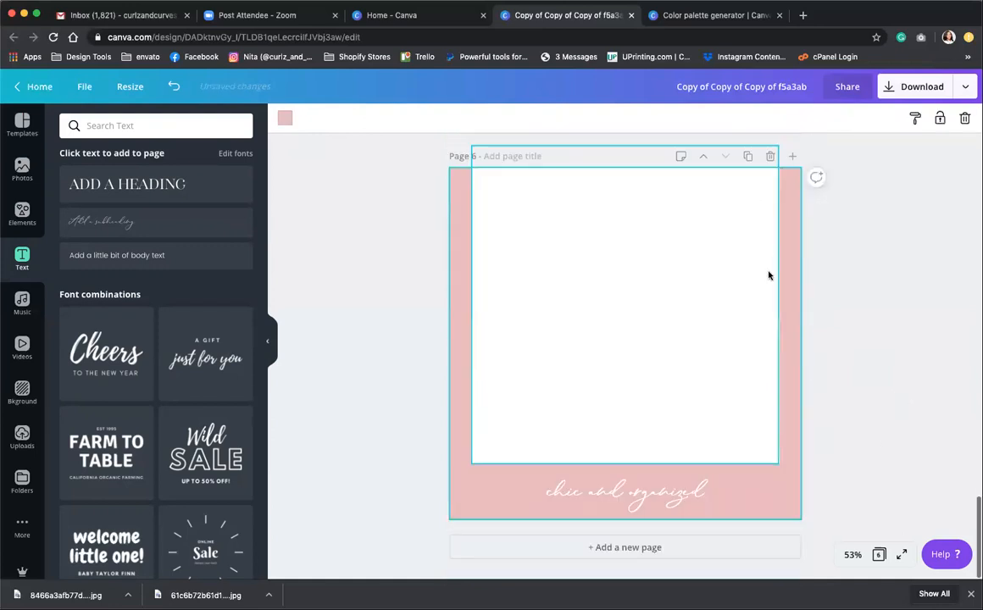
Recolor the "chic and organized" text on page 5 with the dark green document color
click(559, 294)
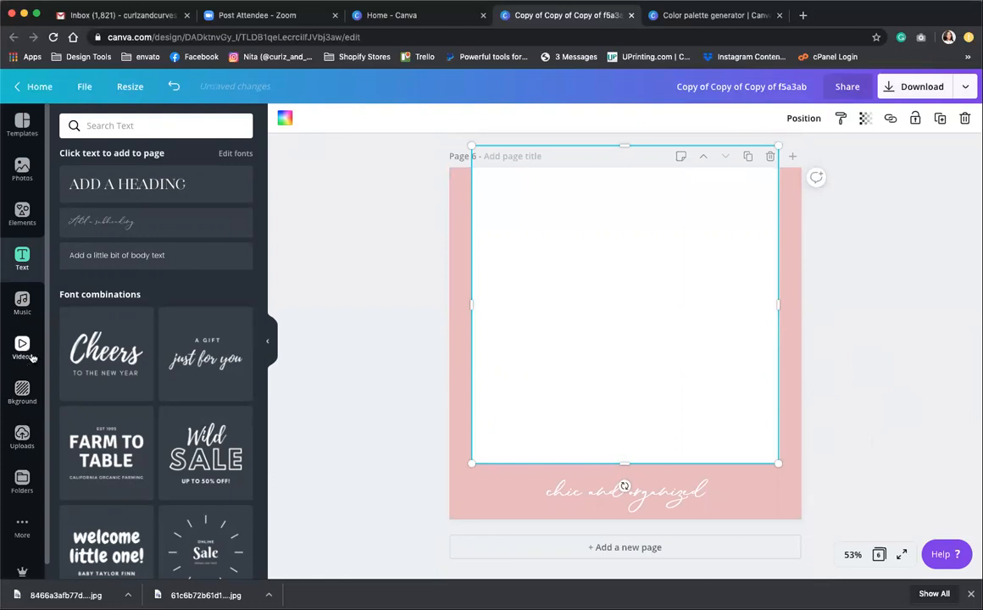
scroll(525, 294, up, 6)
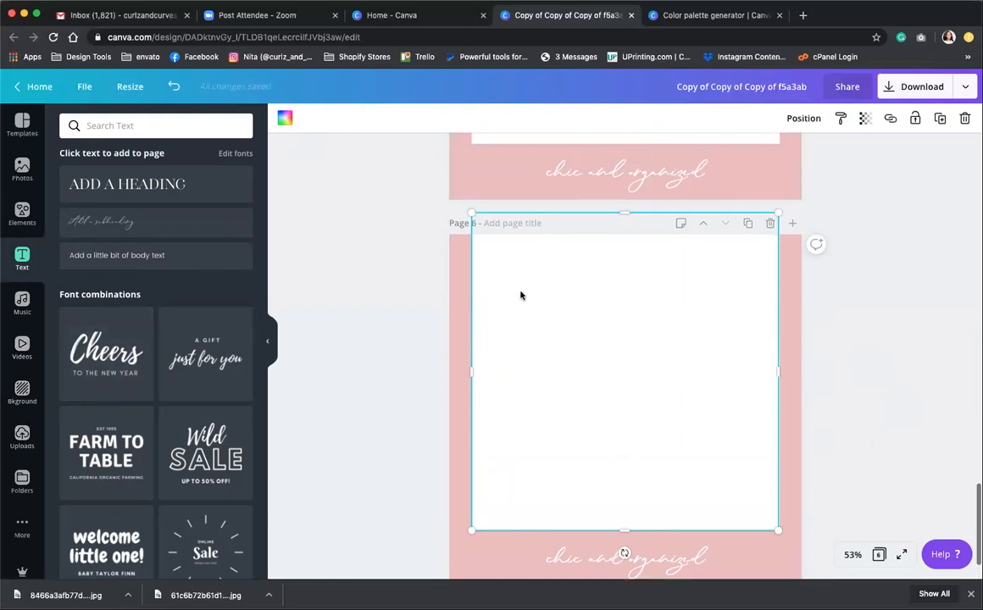
scroll(522, 343, up, 5)
scroll(539, 333, down, 4)
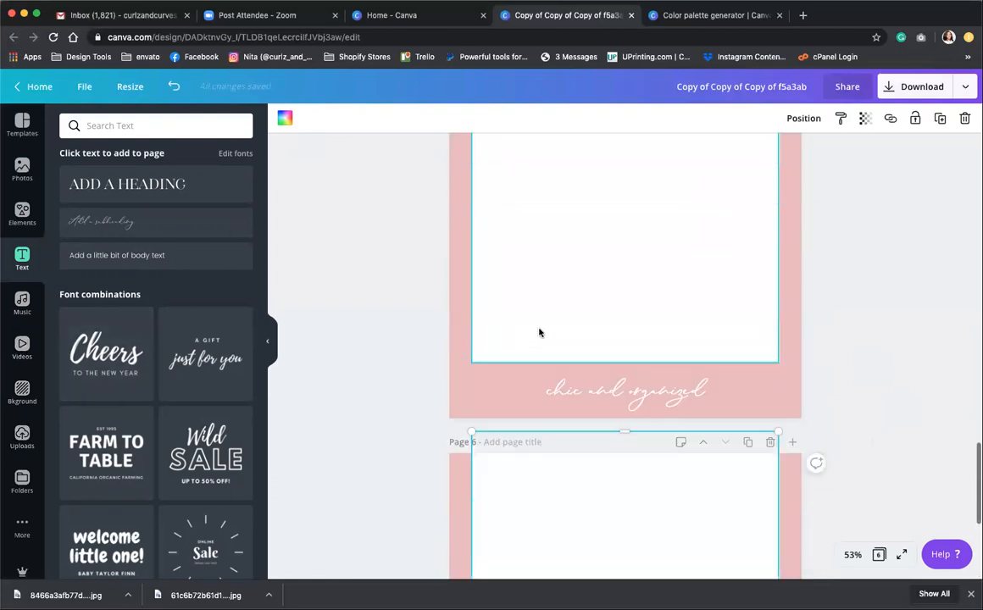
click(607, 399)
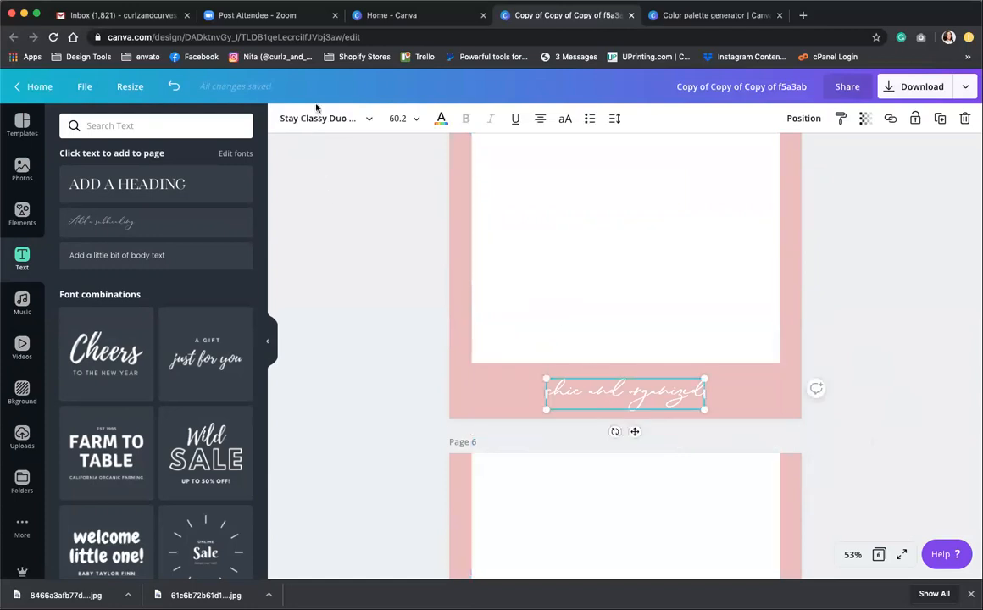
click(442, 119)
click(106, 244)
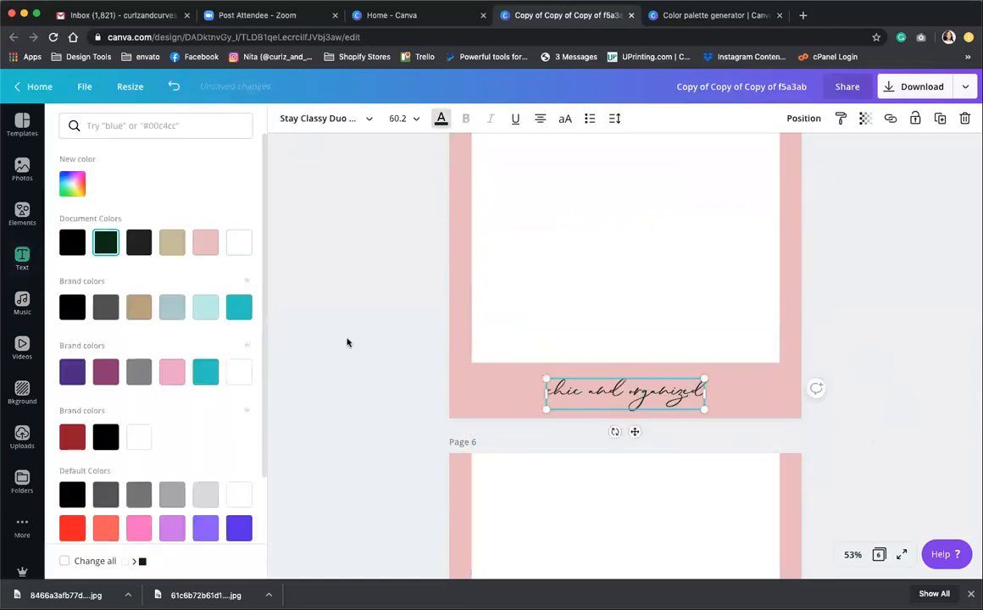
Add a single-image grid that fills page 6
scroll(799, 430, down, 5)
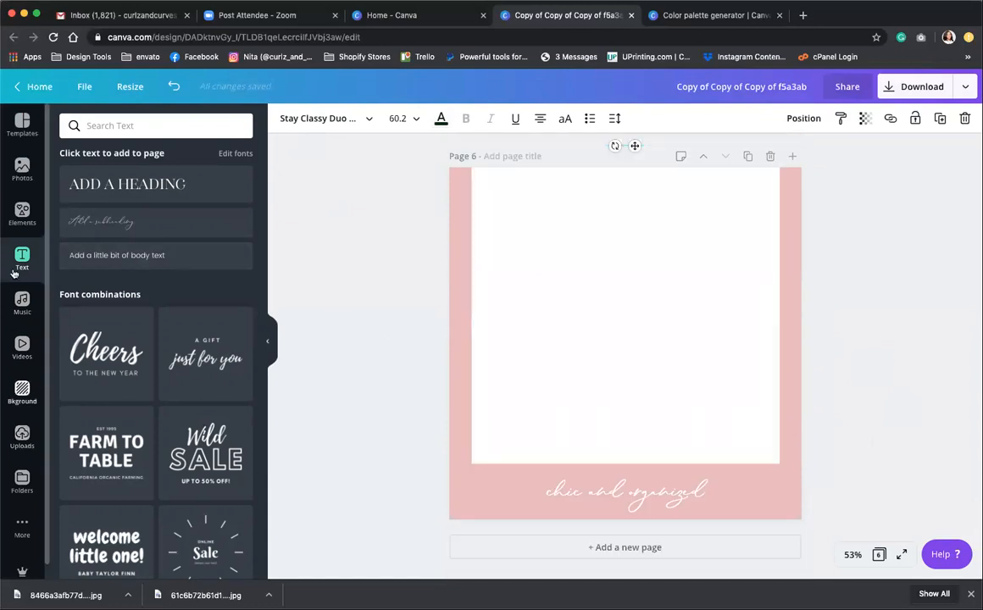
click(22, 213)
drag(85, 445, 461, 406)
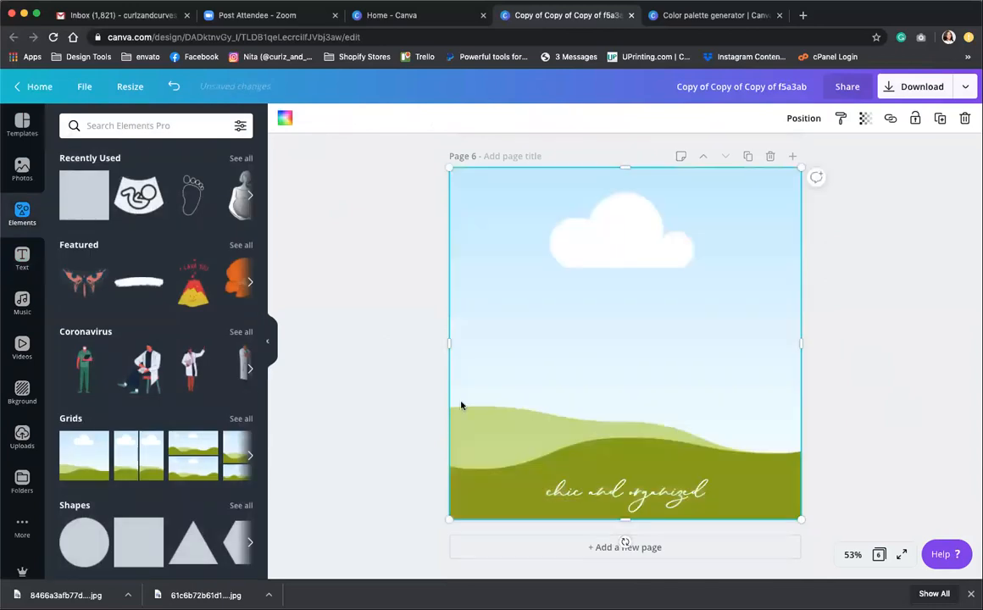
Fill the page 6 grid with a gold gradient from the Textures folder and narrow it to a thin strip along the page's left edge
click(23, 480)
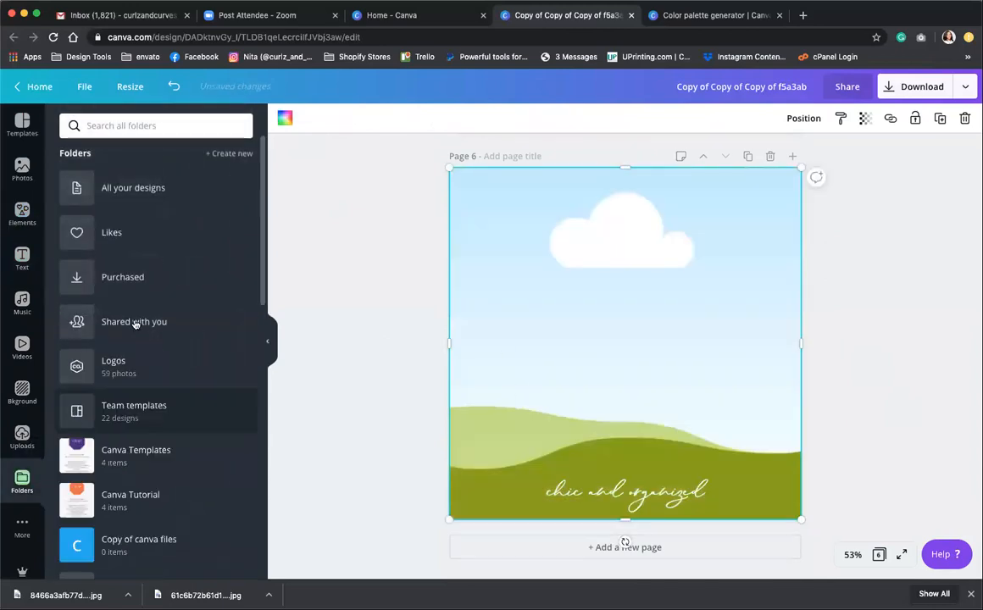
scroll(134, 405, down, 10)
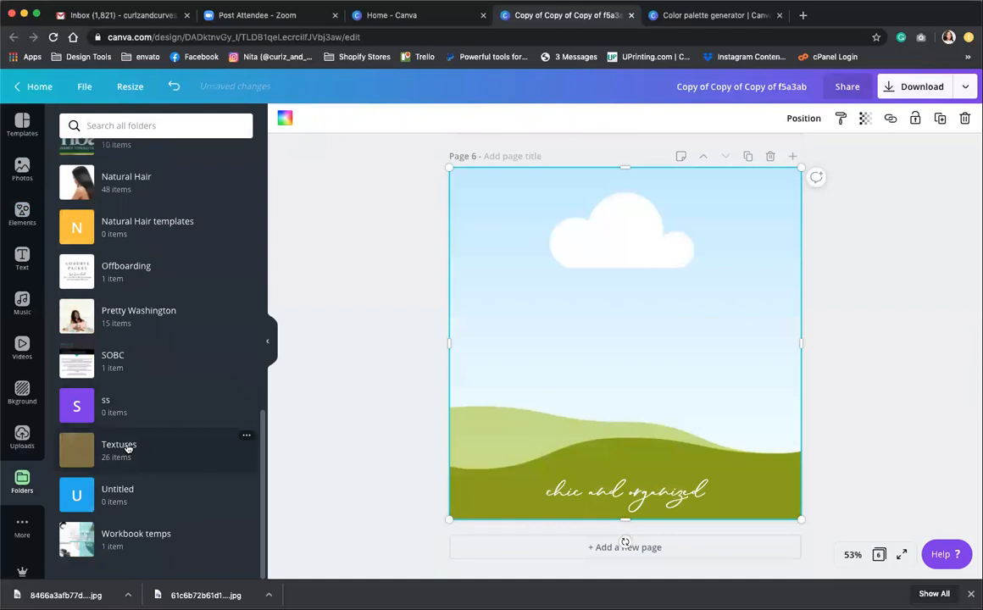
click(129, 446)
scroll(134, 441, down, 3)
drag(139, 410, 535, 355)
click(700, 340)
drag(799, 343, 459, 368)
Delete the white rectangle from page 6
click(540, 234)
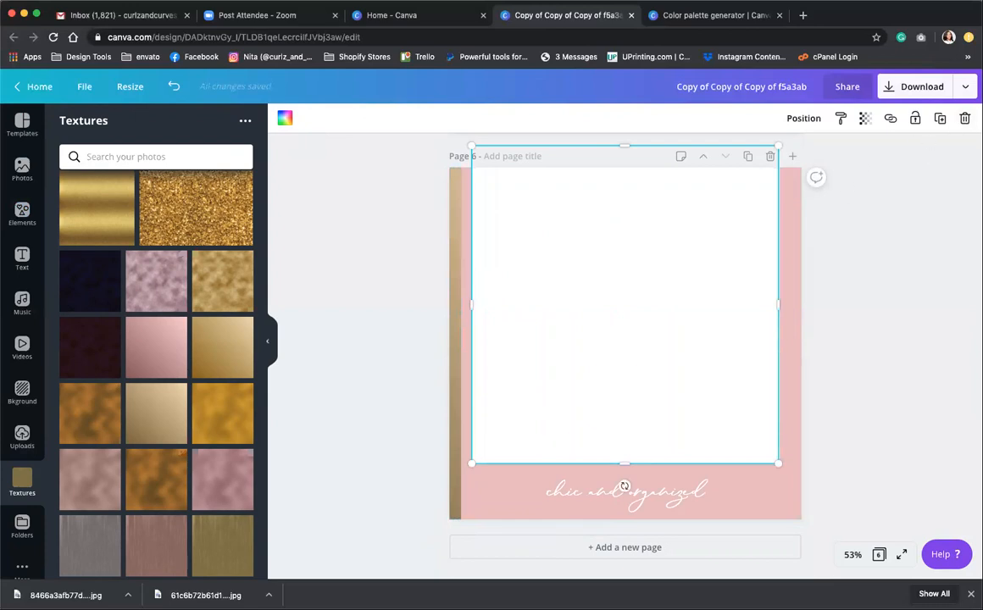
click(964, 119)
click(461, 336)
click(477, 326)
Add a heading to page 6 that reads "3 ORGANIZATION TIPS"
click(22, 257)
click(123, 177)
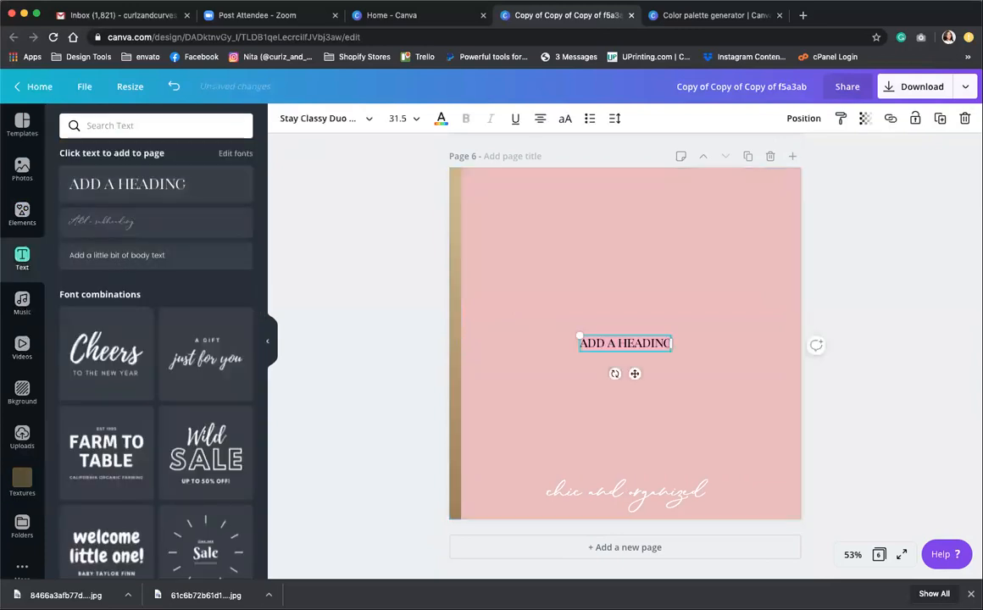
text(S)
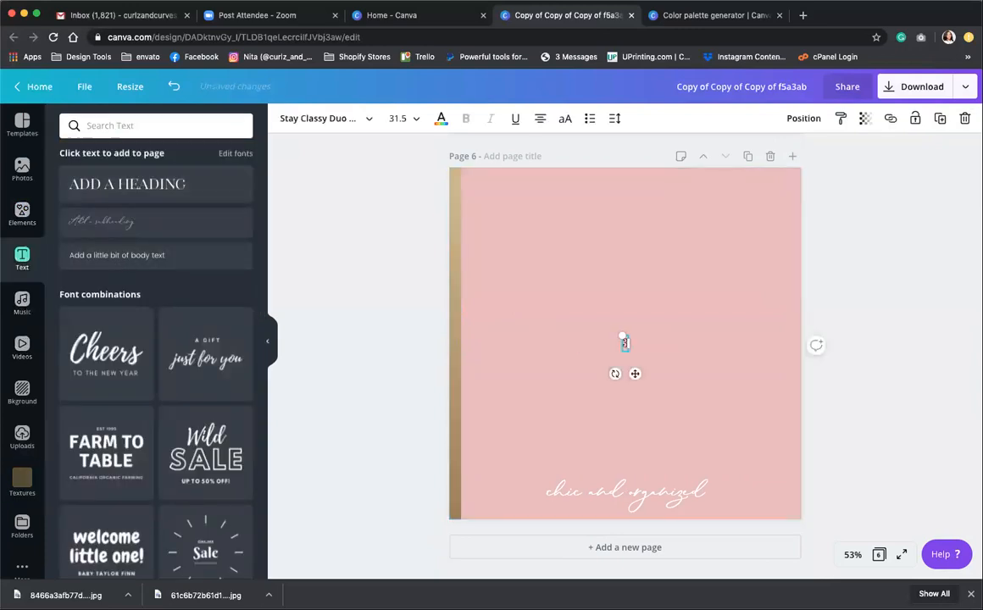
text( ORGANIZAI)
key(BackSpace)
key(BackSpace)
text(ATION TIPS)
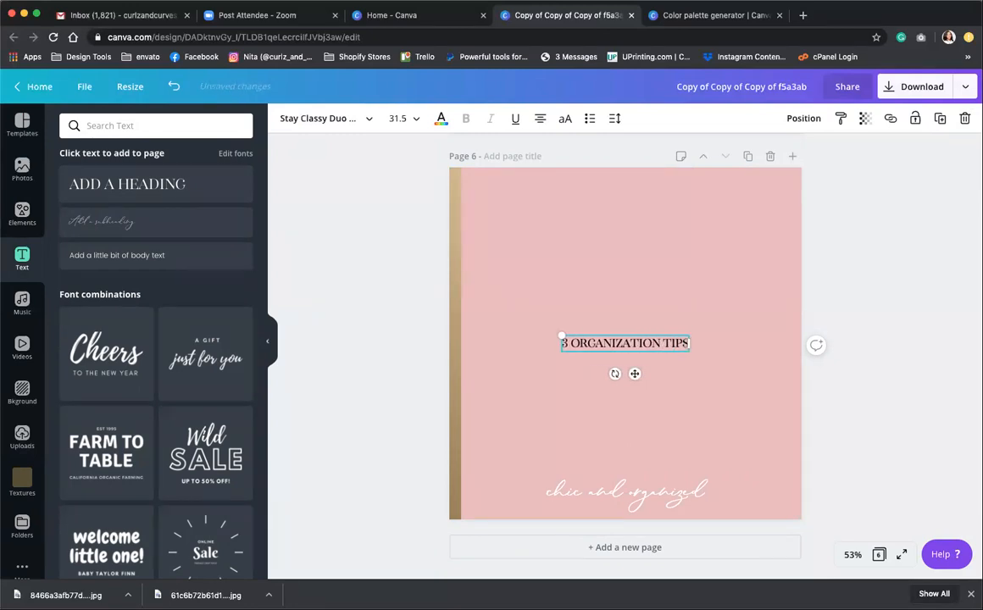
Continue the page 6 heading with the lines "THAT EVERY BOSS WOMAN" and "CAN IMPLEMENT TODAY"
key(Return)
text(THAT EVER)
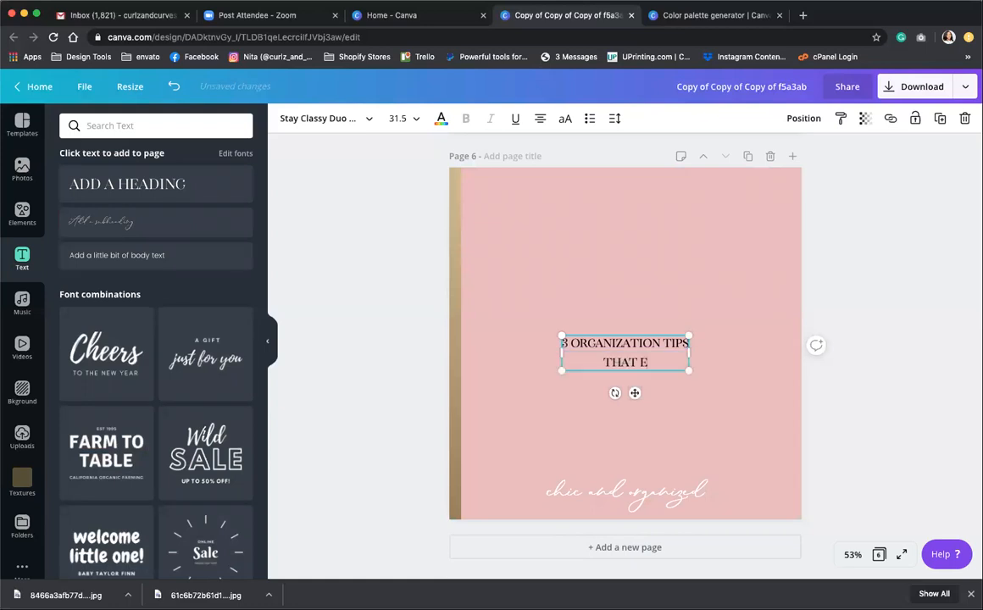
key(BackSpace)
key(BackSpace)
text(ERY)
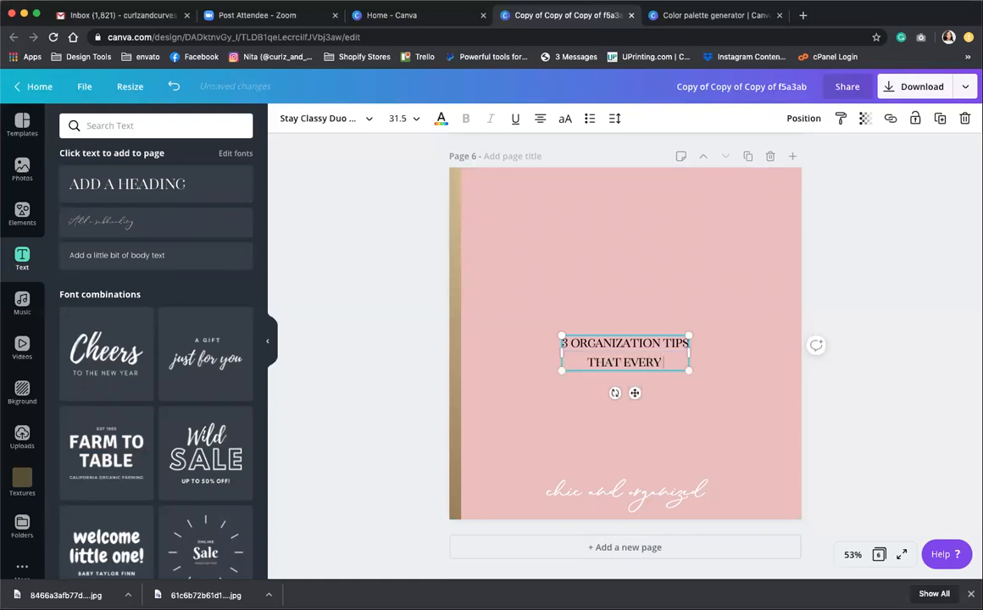
text( BOSS WOMAN)
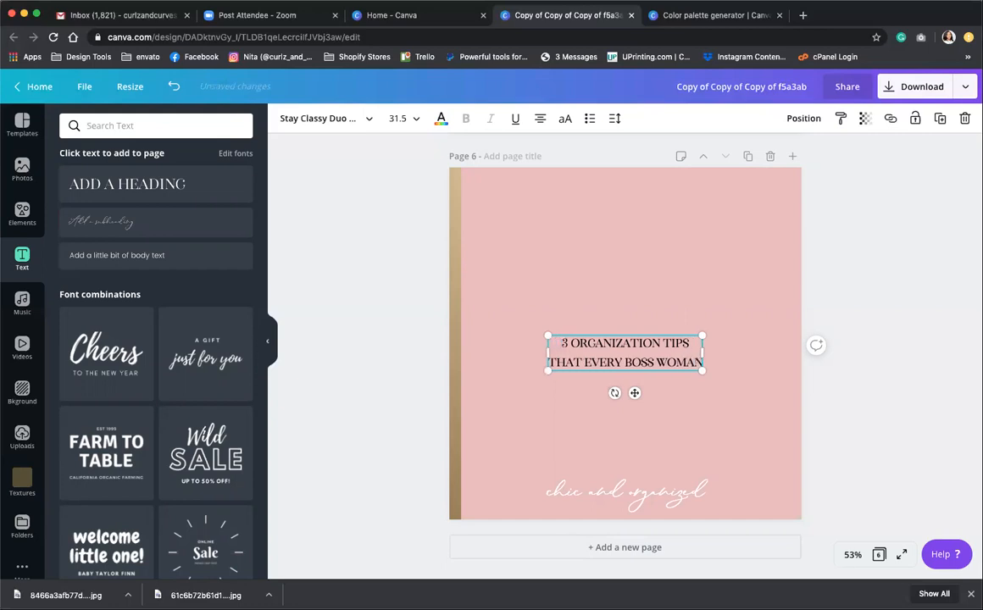
key(Return)
text(CAN IMPLEMENT)
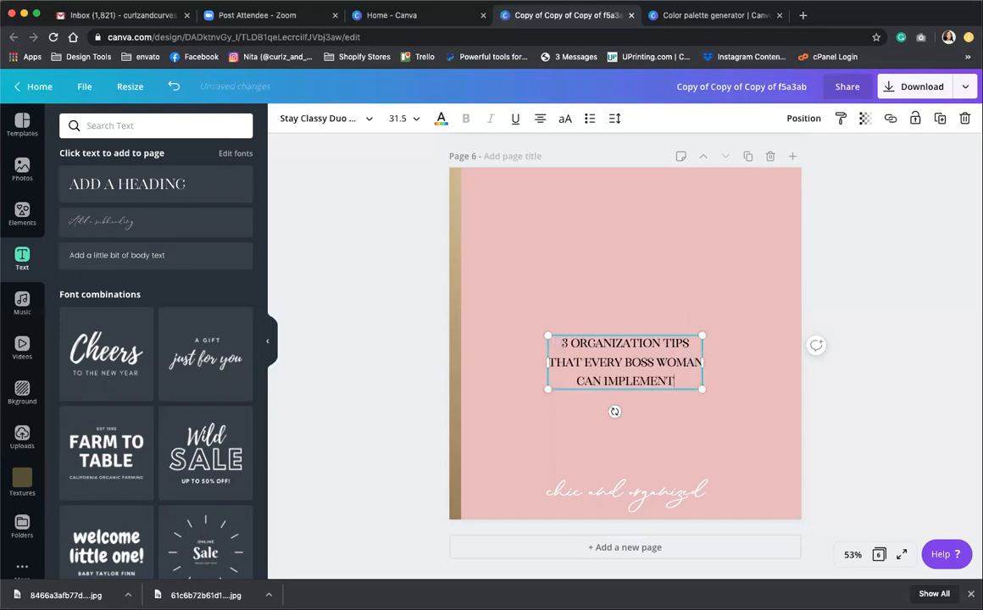
text( TODAY)
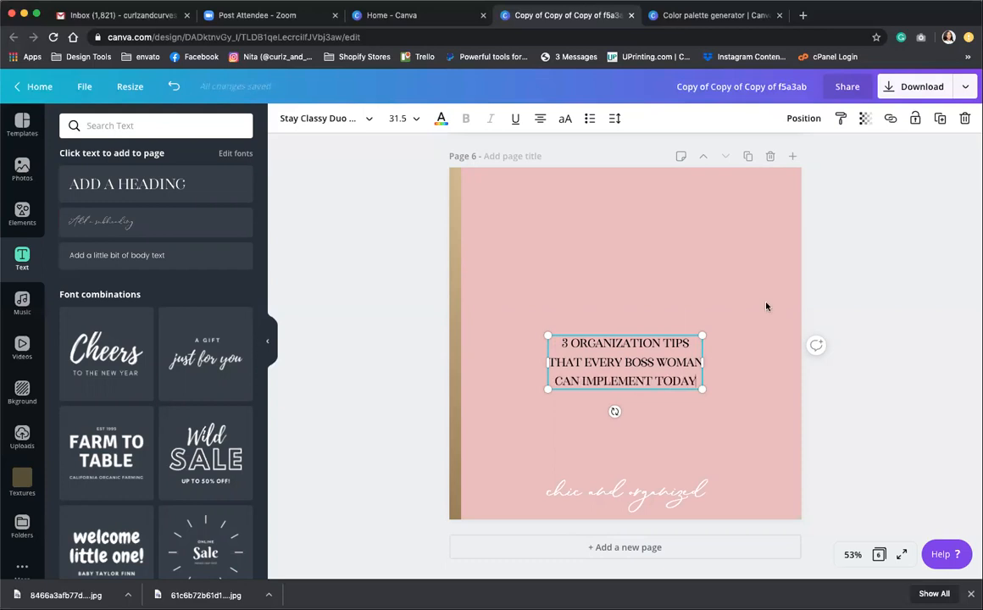
Enlarge the page 6 heading to font size 53.2 and center it on the page
mouse_move(707, 338)
mouse_down()
mouse_move(761, 235)
mouse_move(707, 343)
mouse_up()
drag(746, 205, 771, 148)
mouse_move(814, 347)
mouse_down()
mouse_move(733, 357)
mouse_move(814, 337)
mouse_up()
drag(704, 369, 656, 340)
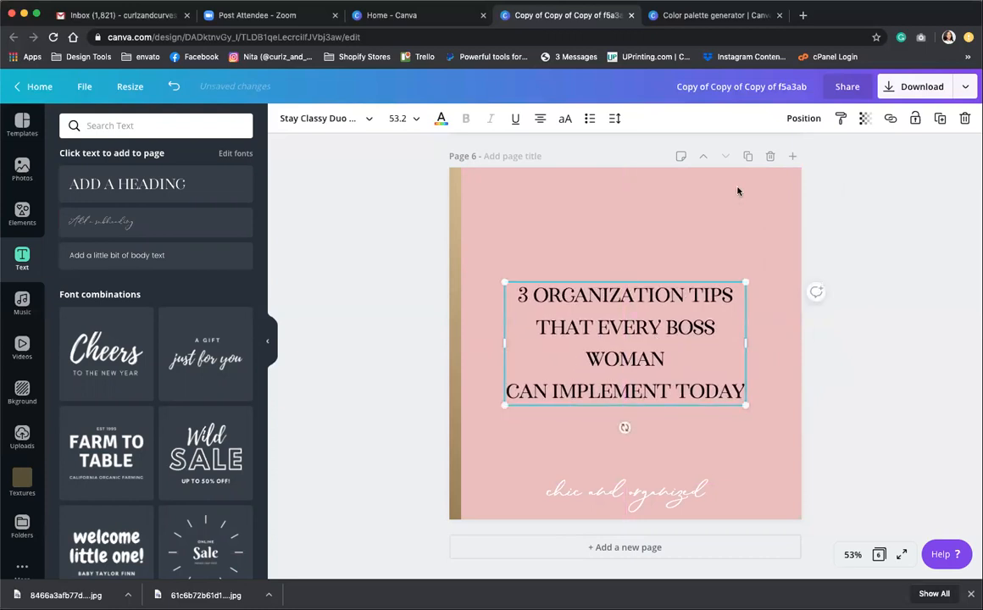
Duplicate page 6 and set the heading on the copy to font size 12
click(748, 156)
click(416, 120)
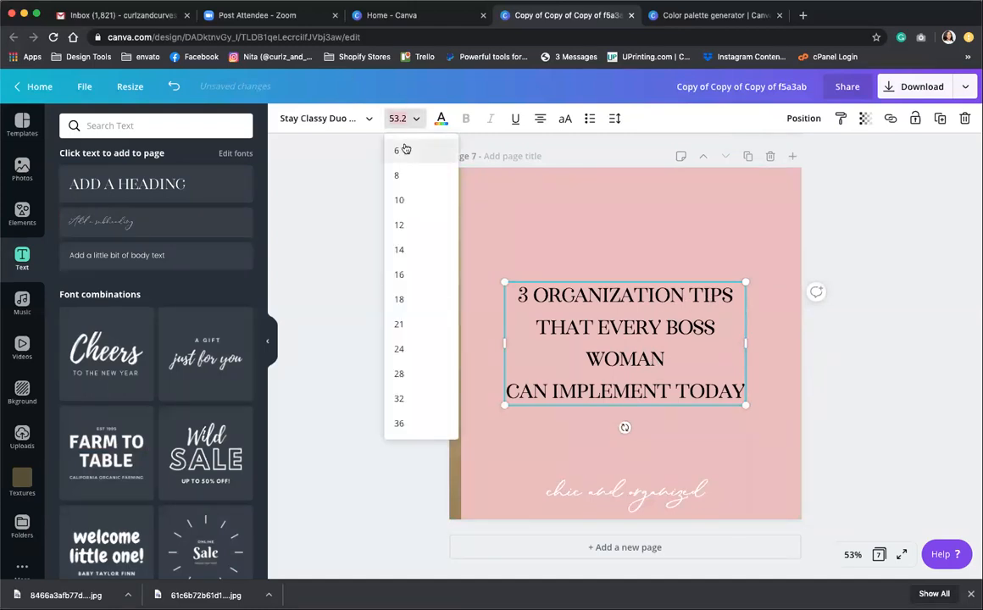
click(400, 223)
Widen the heading's text box on page 7 and remove the line breaks so the heading runs on one line
drag(500, 292, 466, 293)
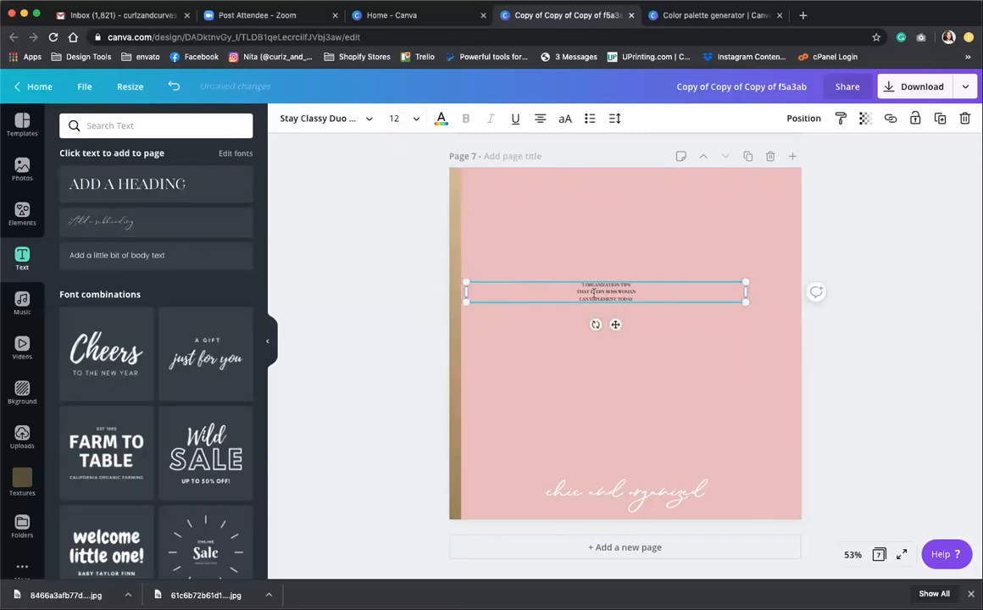
key(BackSpace)
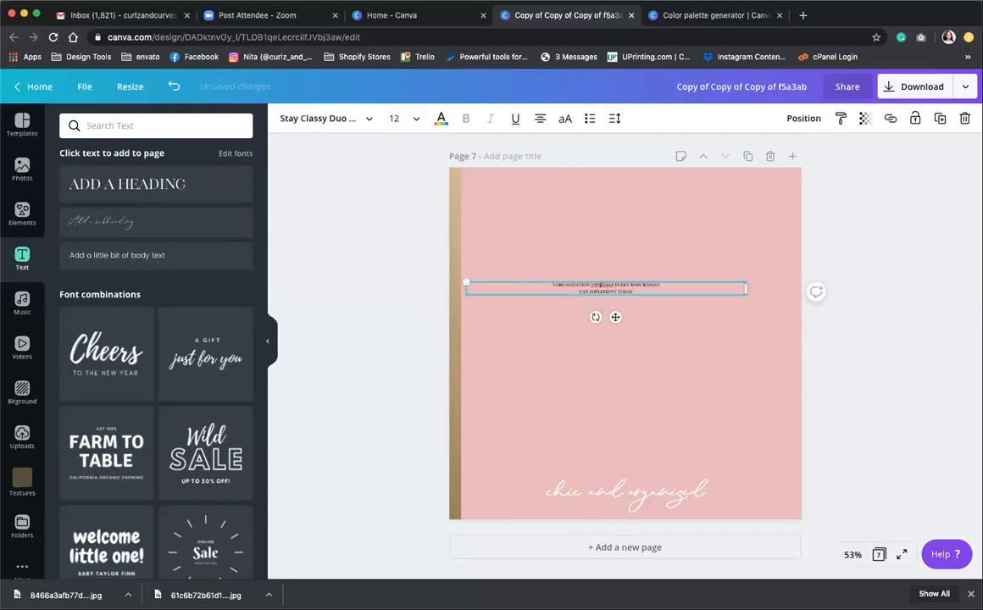
key(BackSpace)
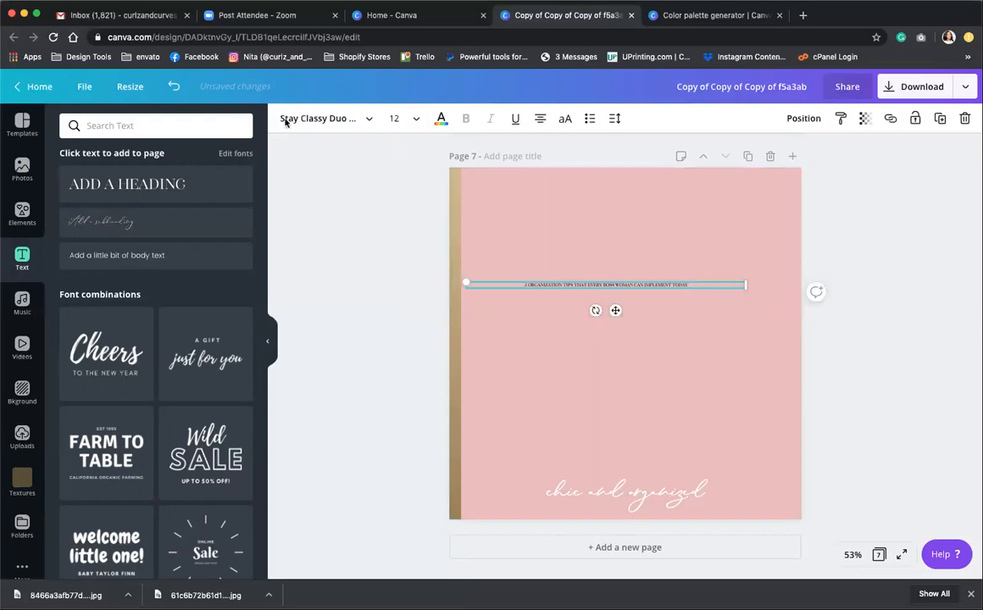
Set the page 7 heading to font size 21 and place it on one line along the page's upper edge
click(415, 118)
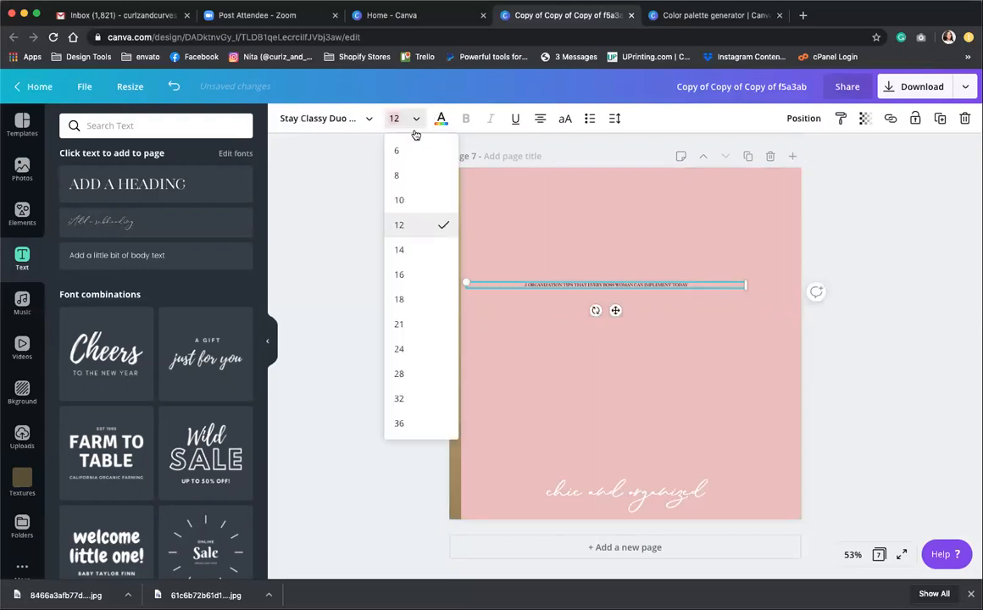
click(397, 323)
drag(747, 294, 758, 172)
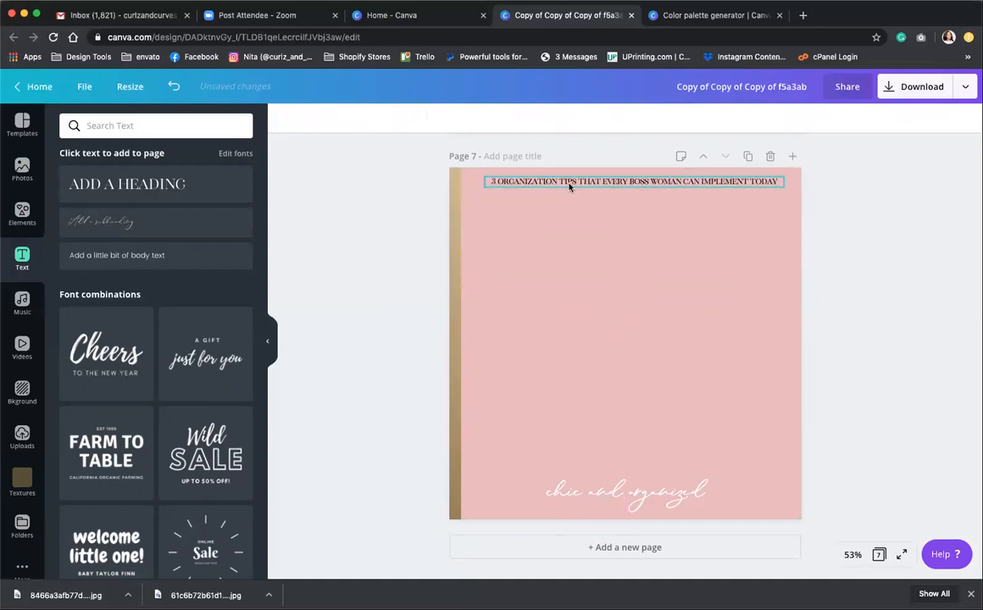
Change the page 7 heading's text color to white
click(440, 119)
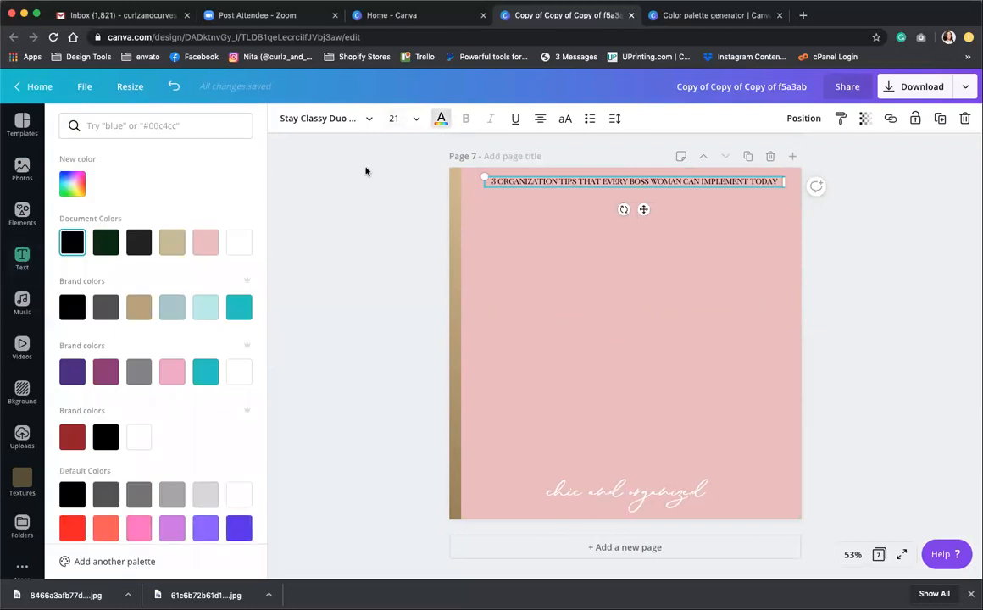
click(237, 244)
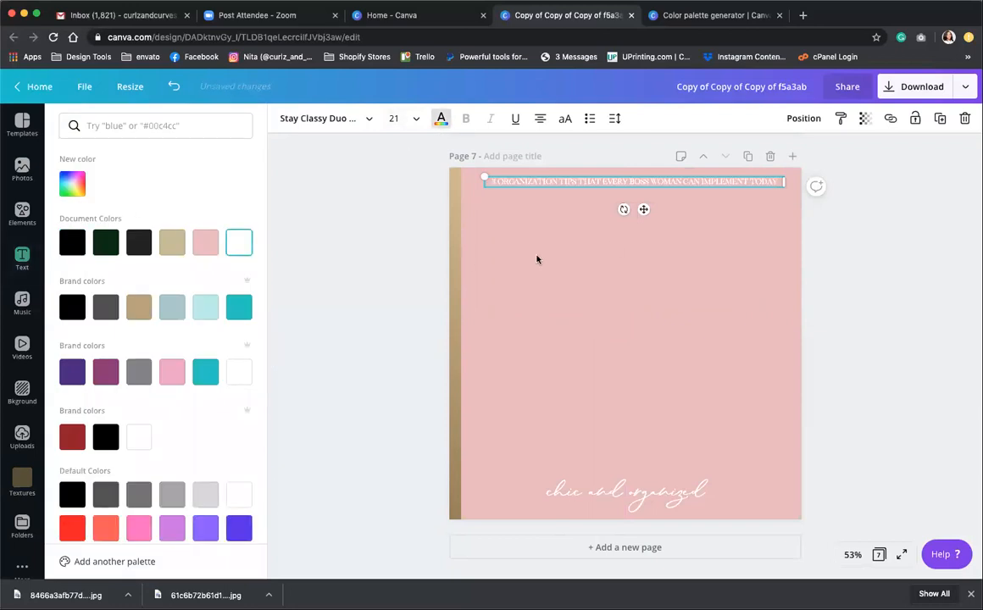
click(866, 292)
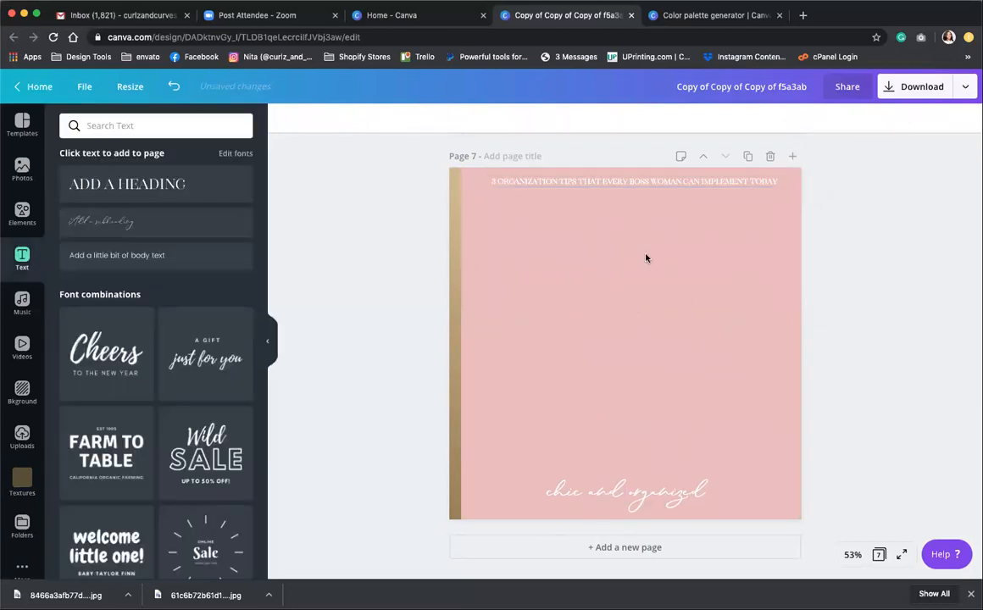
Add a heading text box to page 7 that reads SLIDE
click(127, 184)
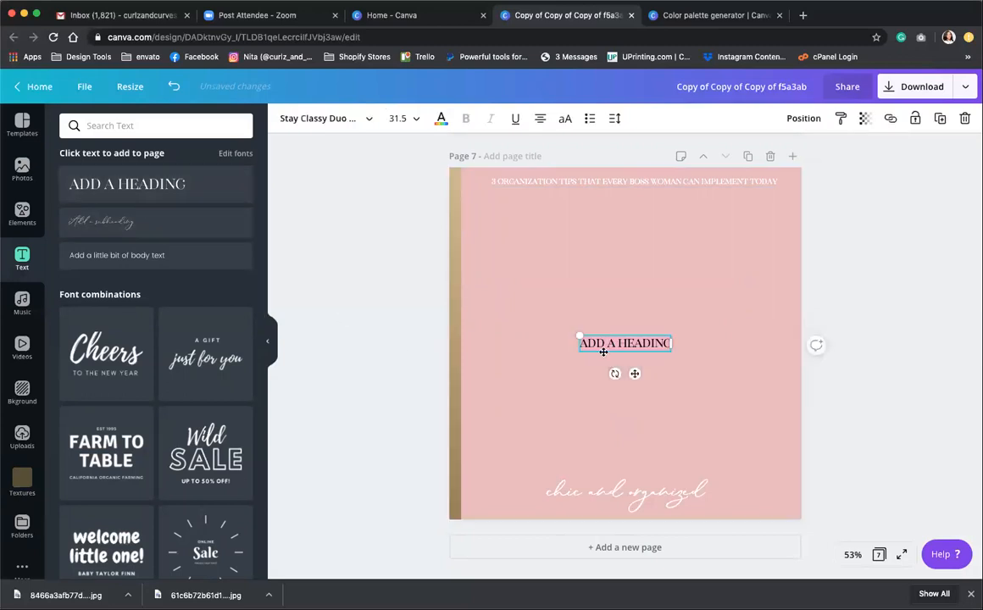
text(SWIE)
key(BackSpace)
key(BackSpace)
key(BackSpace)
text(LIFE)
key(BackSpace)
key(BackSpace)
text(DE)
click(655, 331)
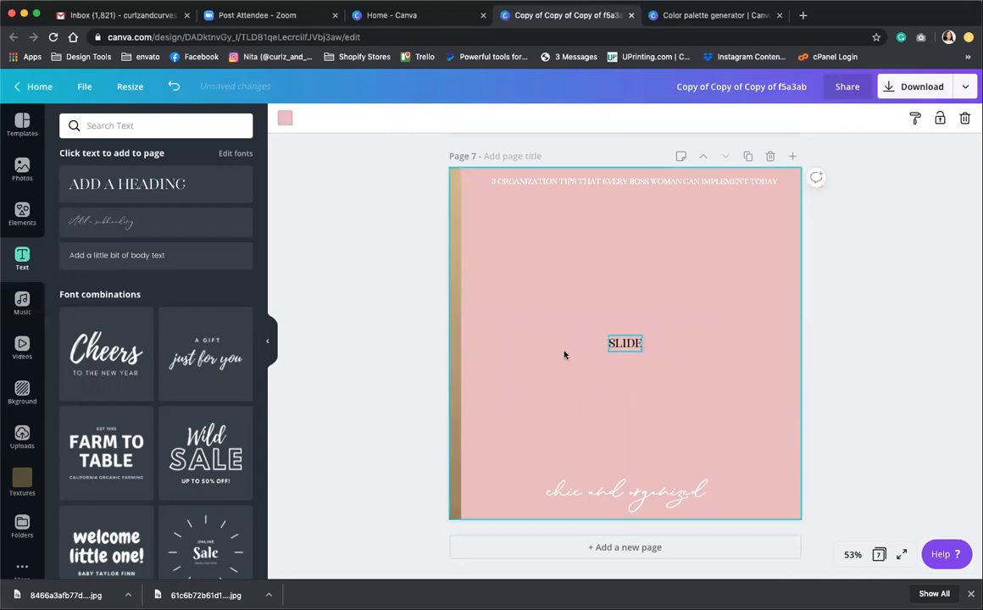
Find the white zigzag arrow by searching elements for "arrow", add it to page 7, and place it smaller near the lower-right corner
click(191, 123)
click(28, 222)
click(93, 125)
text(arrow)
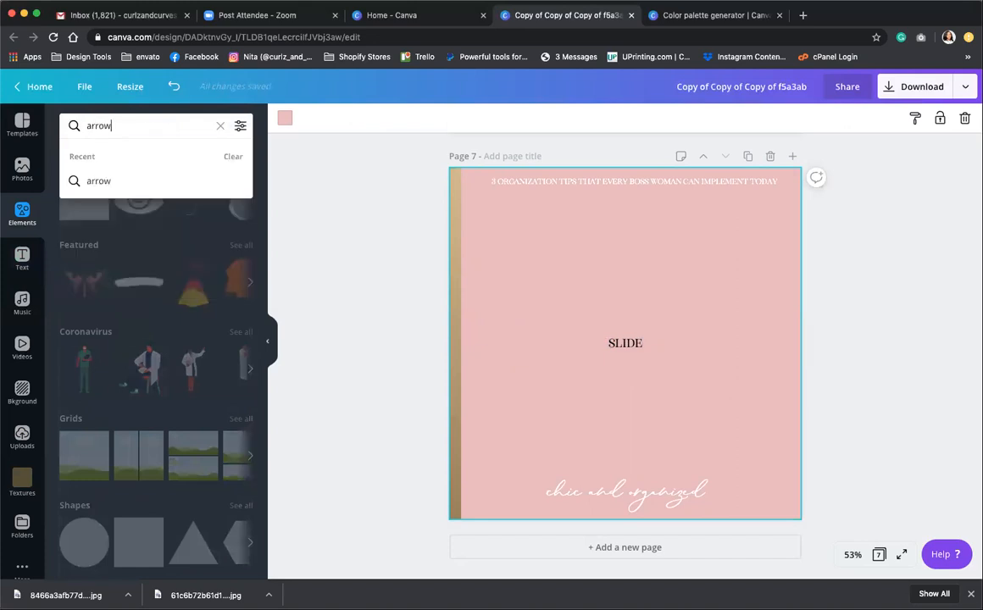
key(Return)
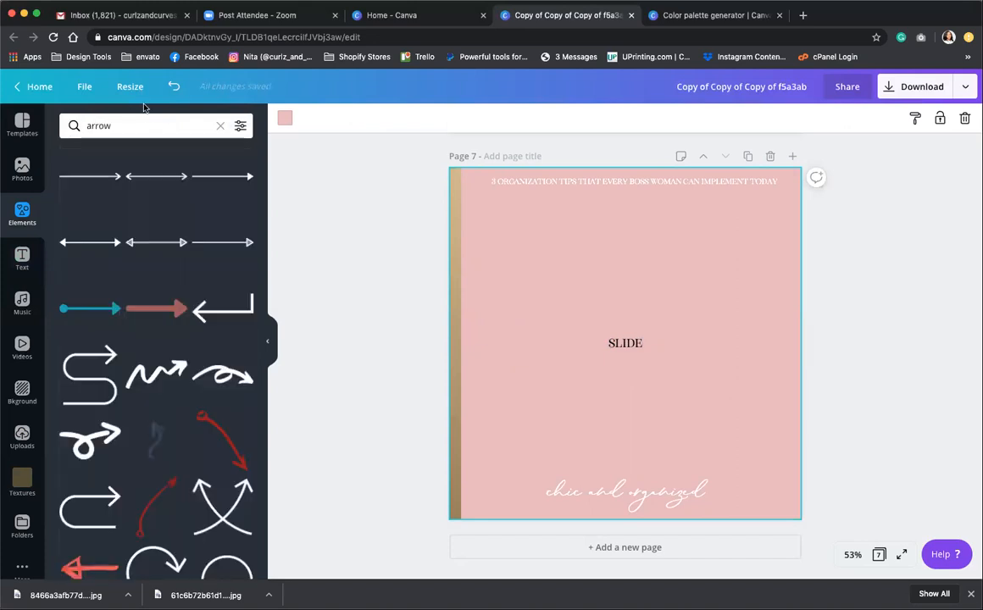
click(157, 373)
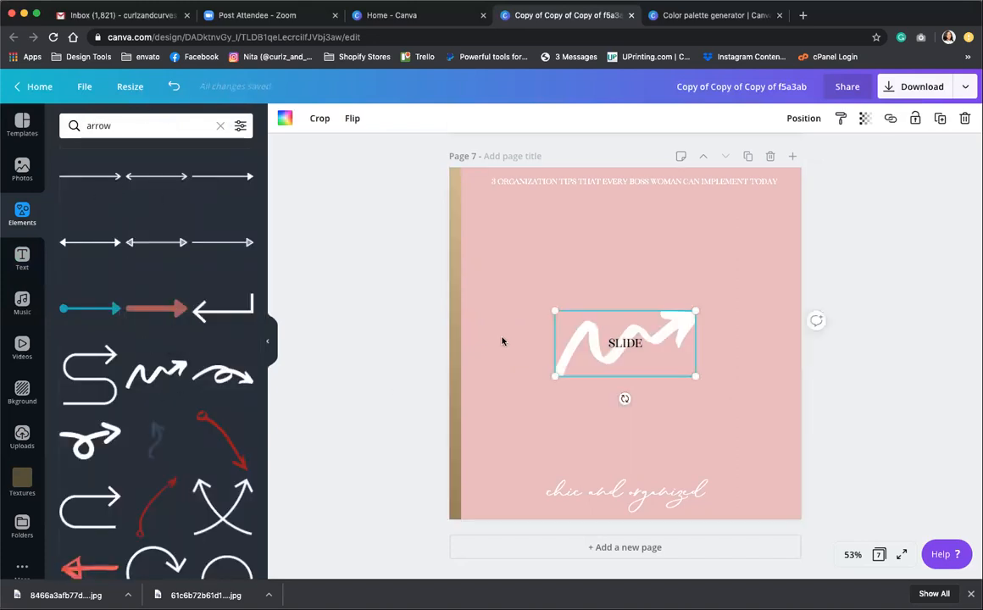
drag(555, 310, 622, 335)
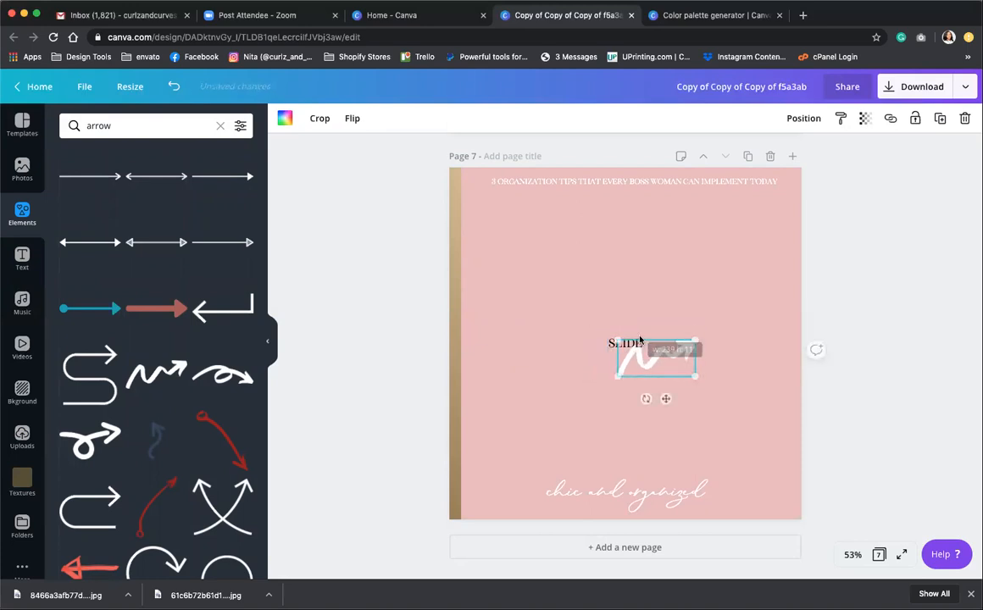
drag(695, 360, 794, 465)
Place the SLIDE text just above the arrow and color it white
drag(624, 339, 753, 432)
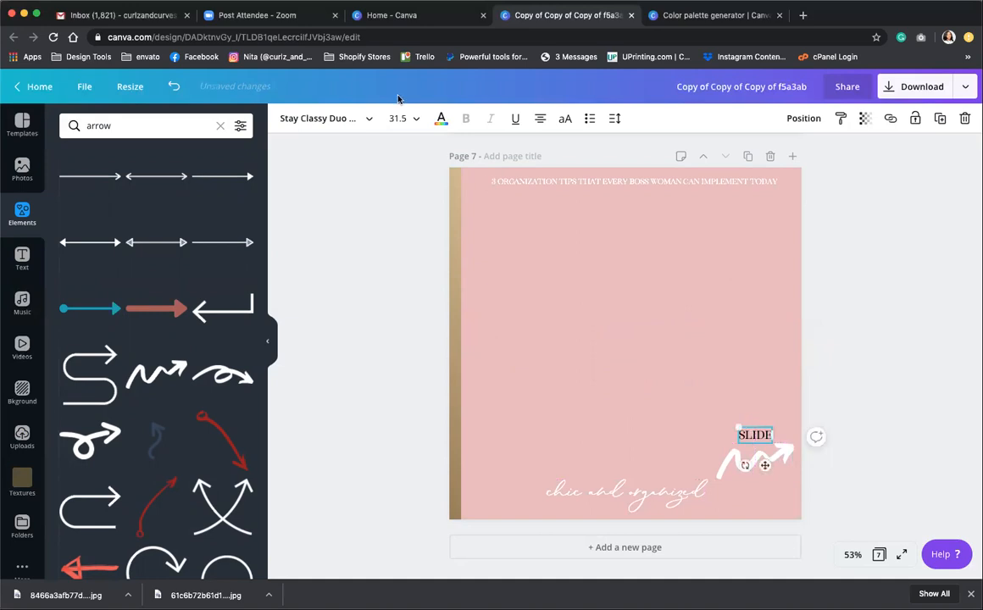
click(441, 121)
click(240, 241)
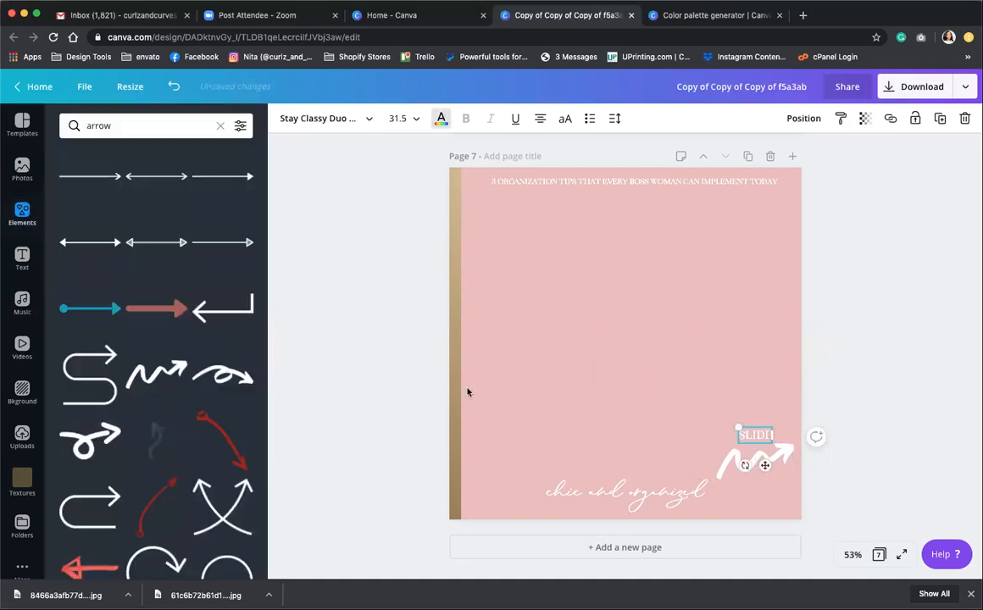
click(654, 356)
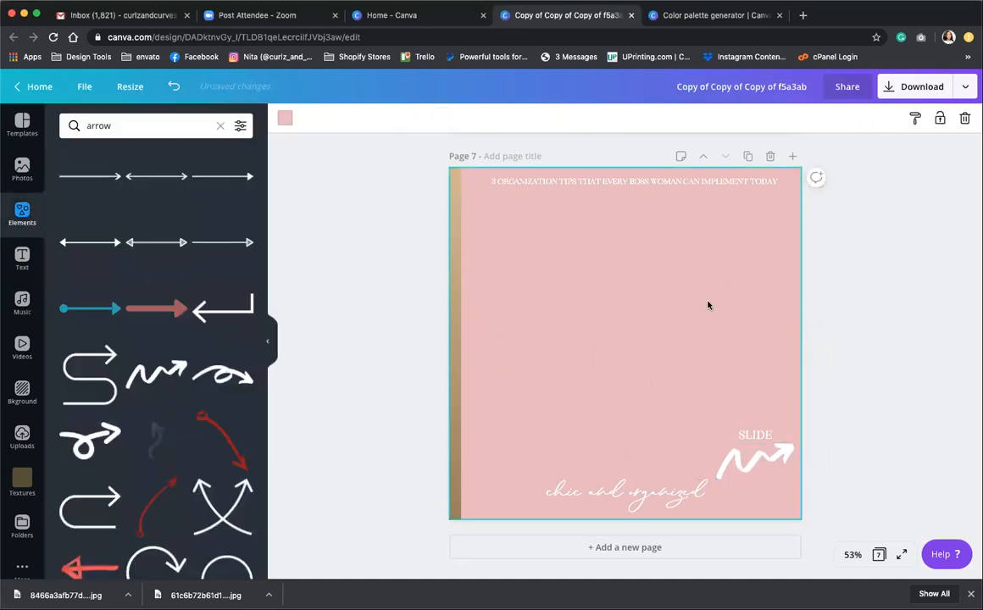
Shift the gold strip on page 7 slightly inward from the page's left edge
click(678, 184)
drag(454, 257, 461, 256)
click(388, 301)
mouse_move(643, 492)
mouse_down()
mouse_move(656, 492)
mouse_move(647, 490)
mouse_up()
click(644, 528)
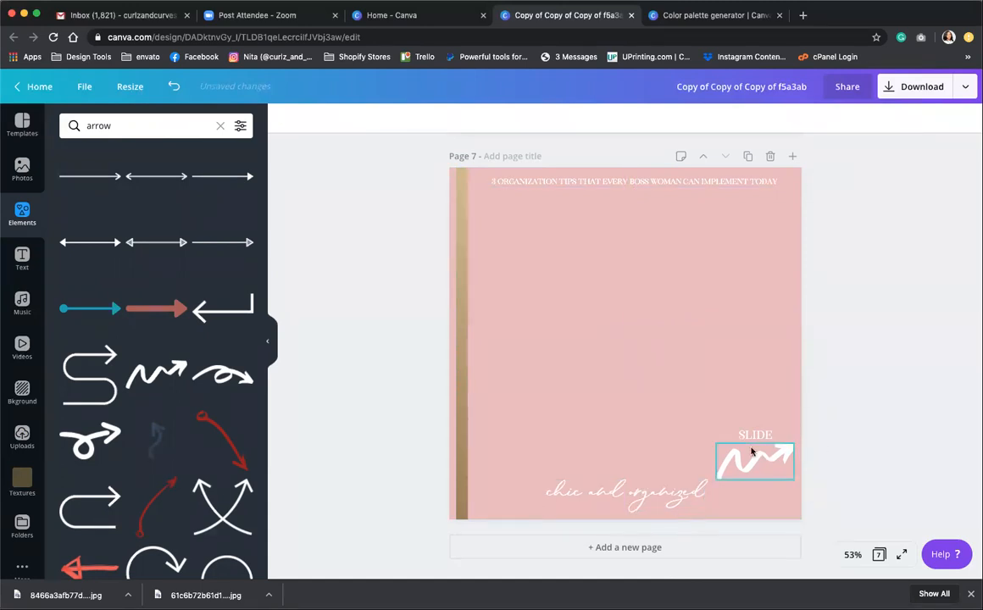
click(692, 182)
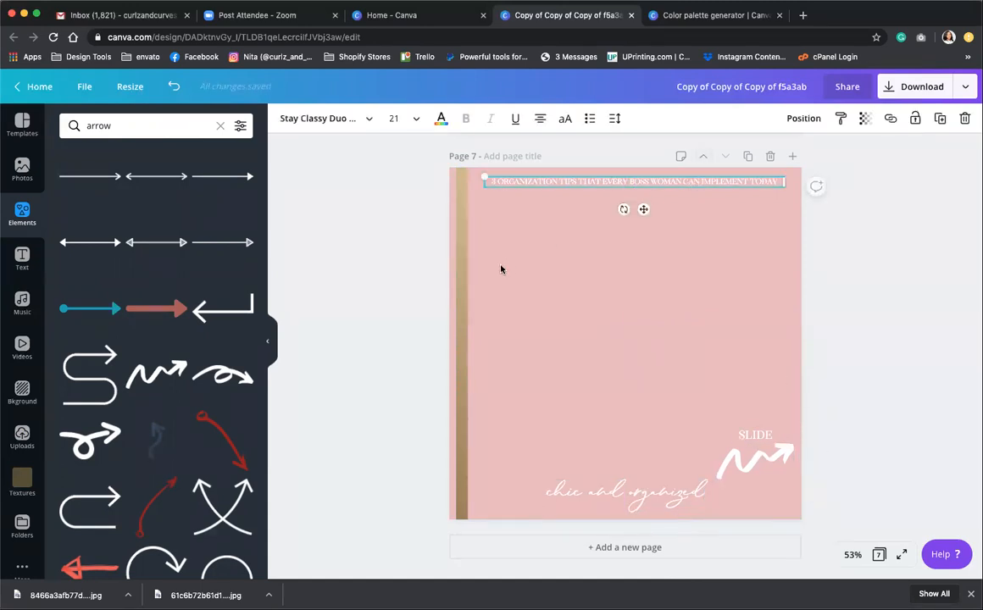
Turn the gold strip on page 7 horizontal and lay it across the page's upper edge behind the heading
click(467, 285)
drag(467, 521, 780, 183)
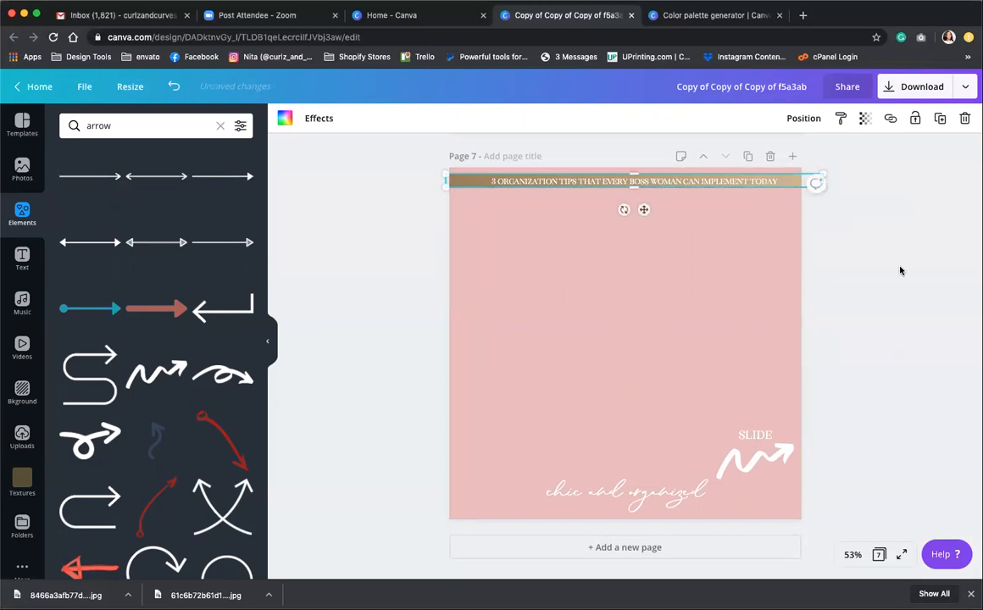
click(827, 304)
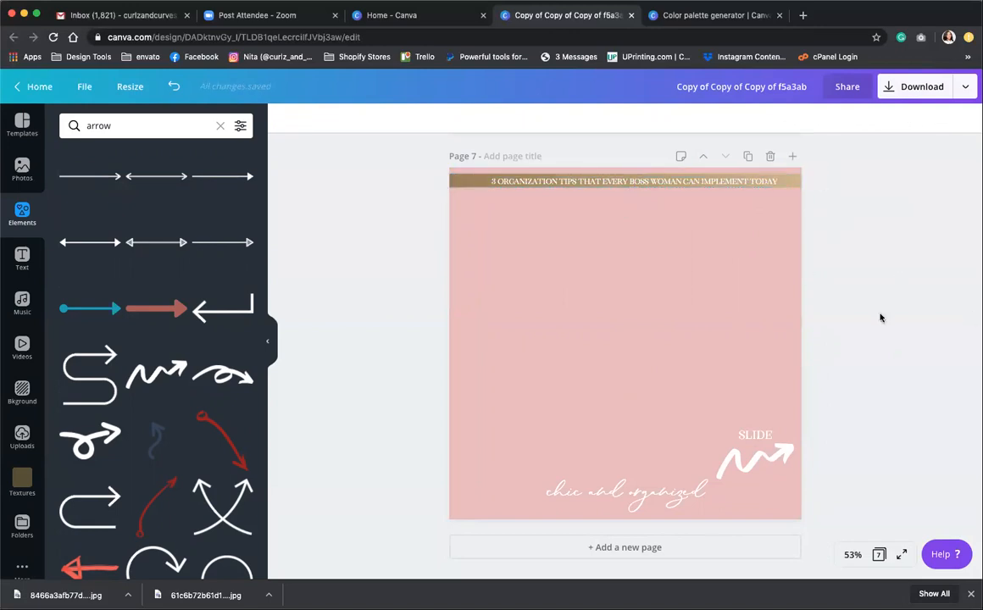
Shrink the zigzag arrow on page 7 and position it just below the SLIDE text
click(747, 443)
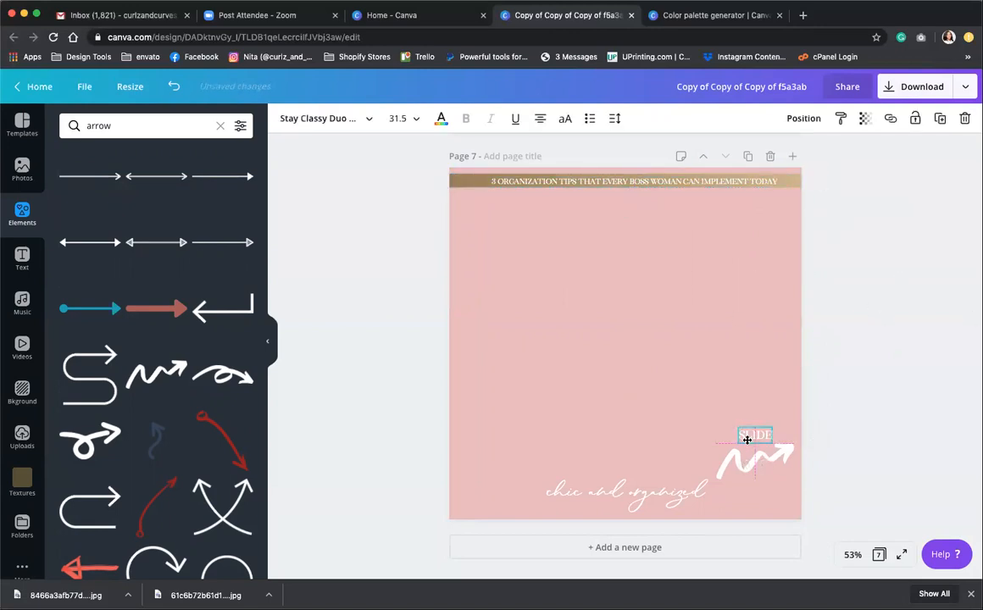
click(729, 473)
drag(717, 479, 777, 452)
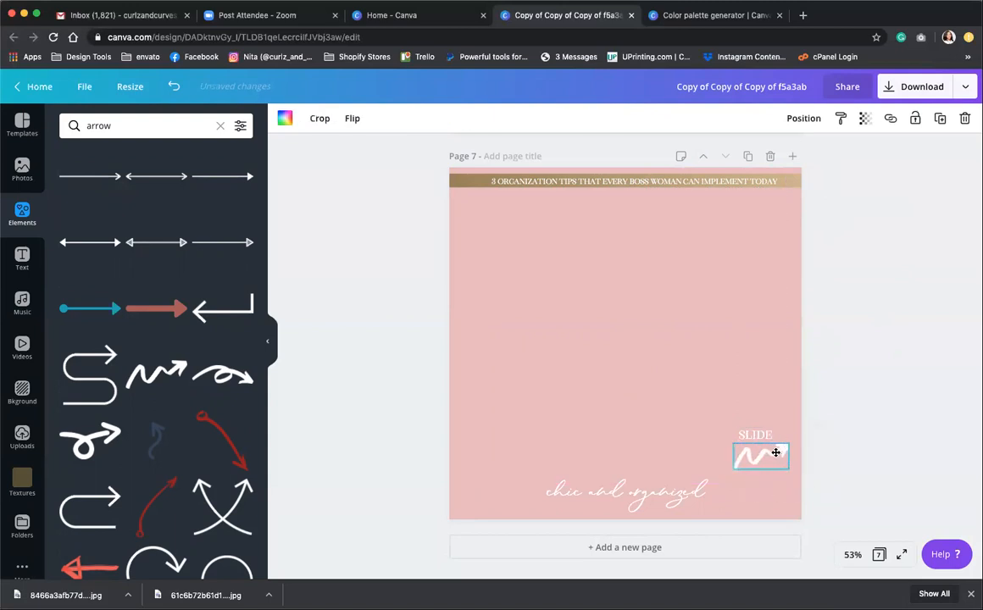
click(448, 243)
Change the "chic and organized" tagline on page 7 to the dark green document color
scroll(626, 526, up, 1)
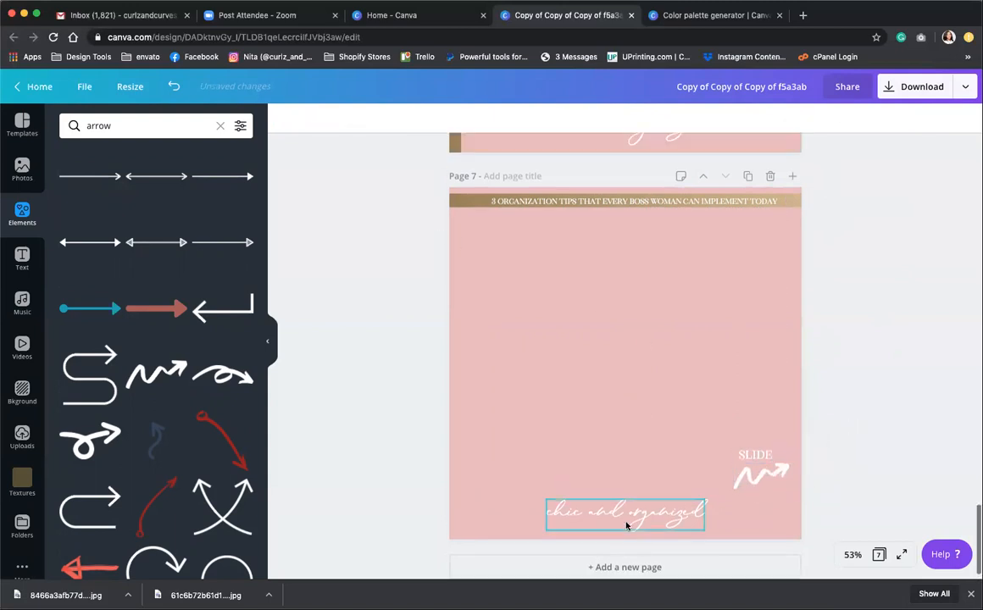
click(627, 512)
click(440, 119)
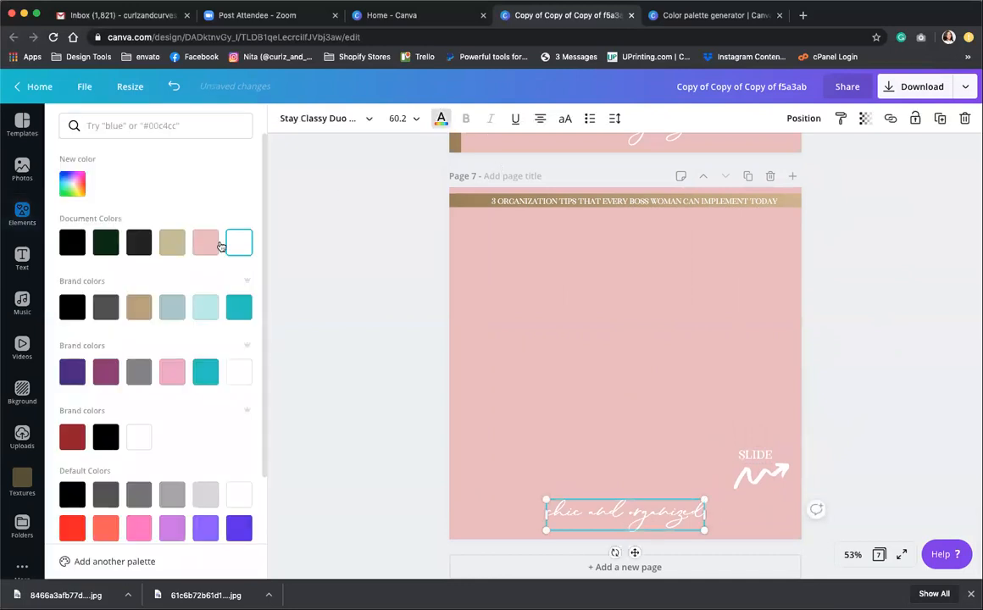
click(106, 243)
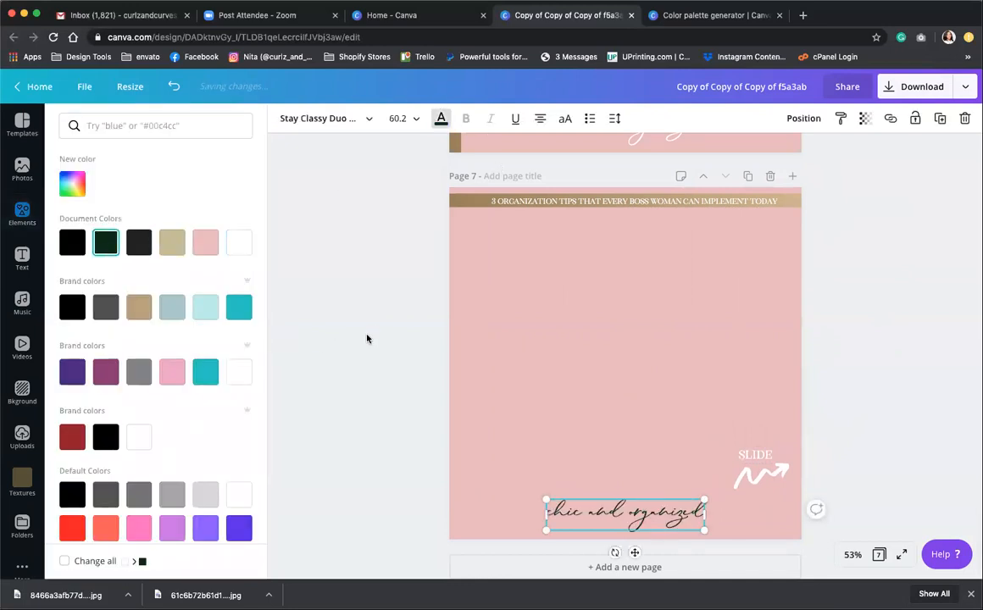
click(964, 312)
click(703, 308)
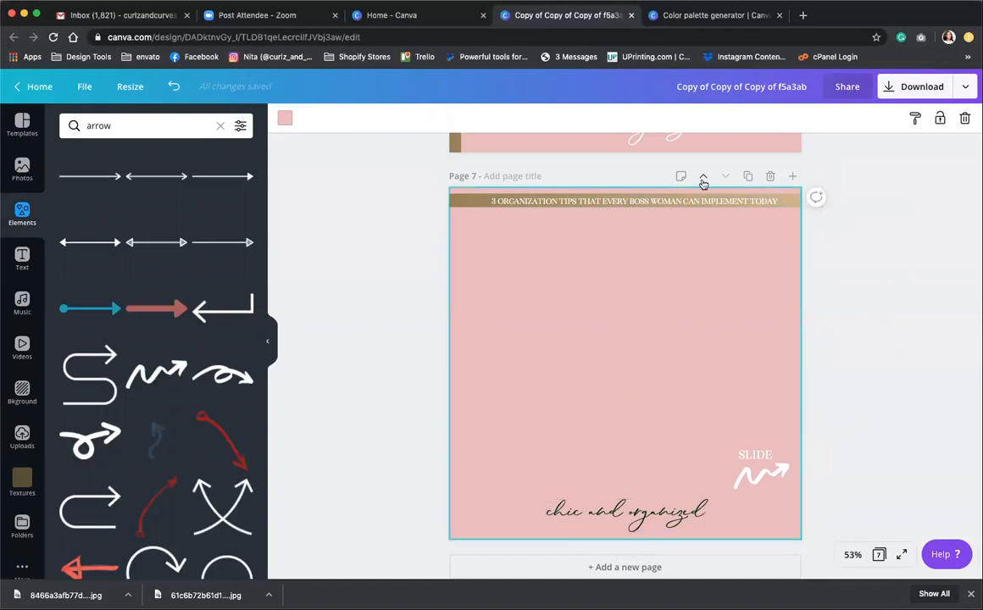
Duplicate page 7 and recolor the strip behind the heading on the copy to dark green
click(750, 176)
click(455, 203)
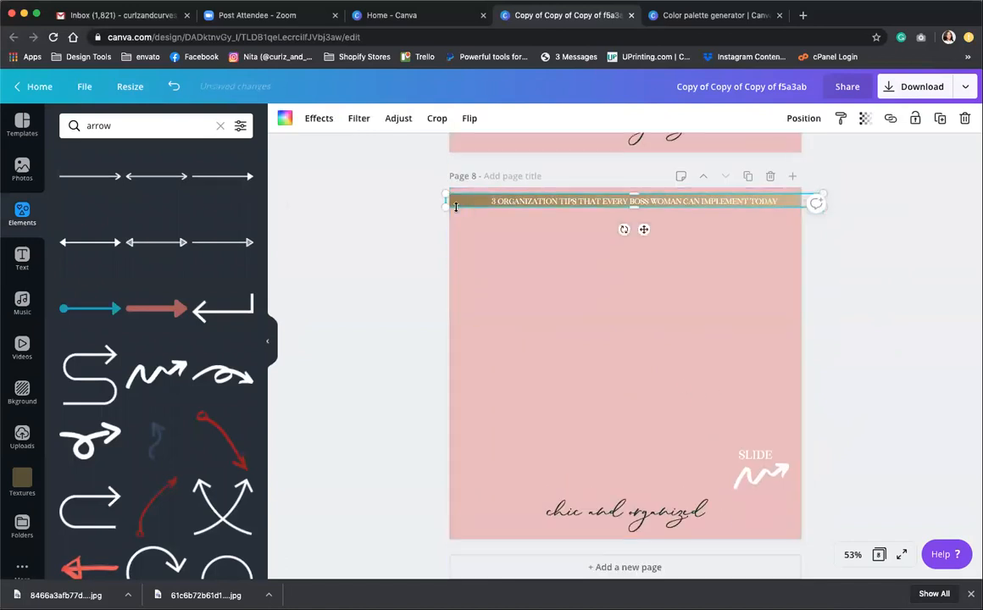
click(285, 119)
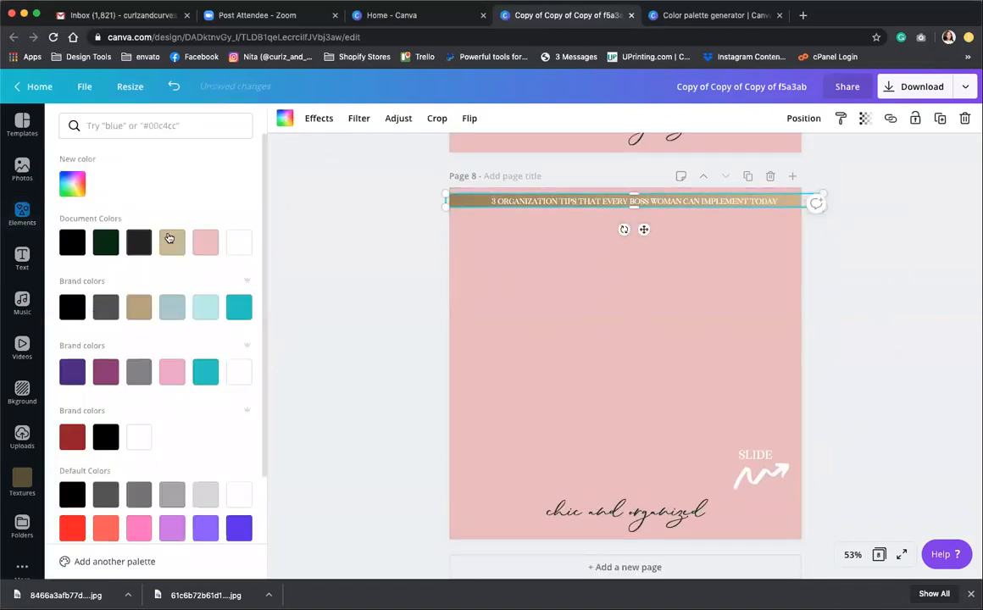
click(106, 243)
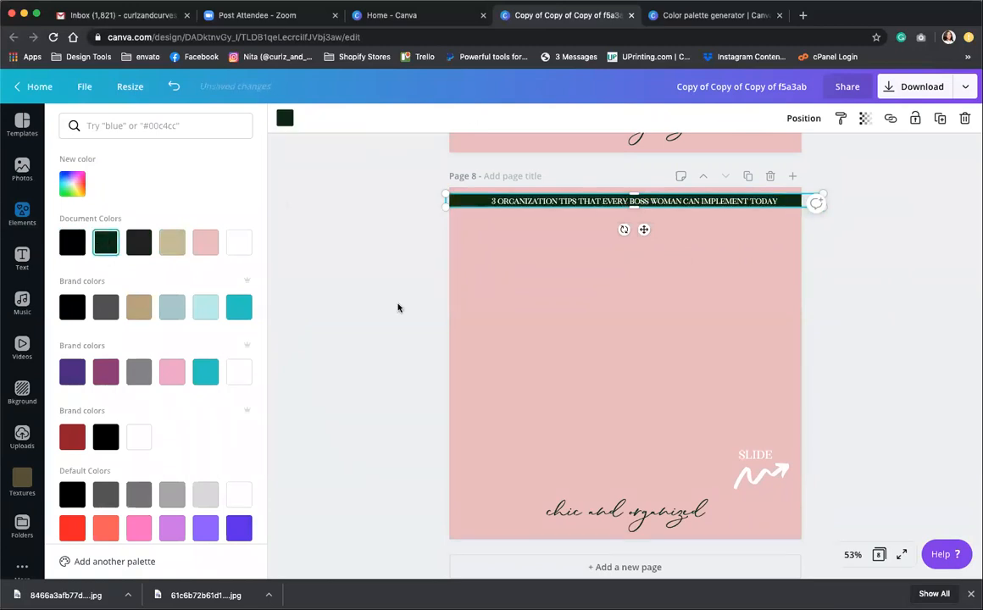
Change the "chic and organized" tagline on page 8 to white
click(584, 459)
click(593, 512)
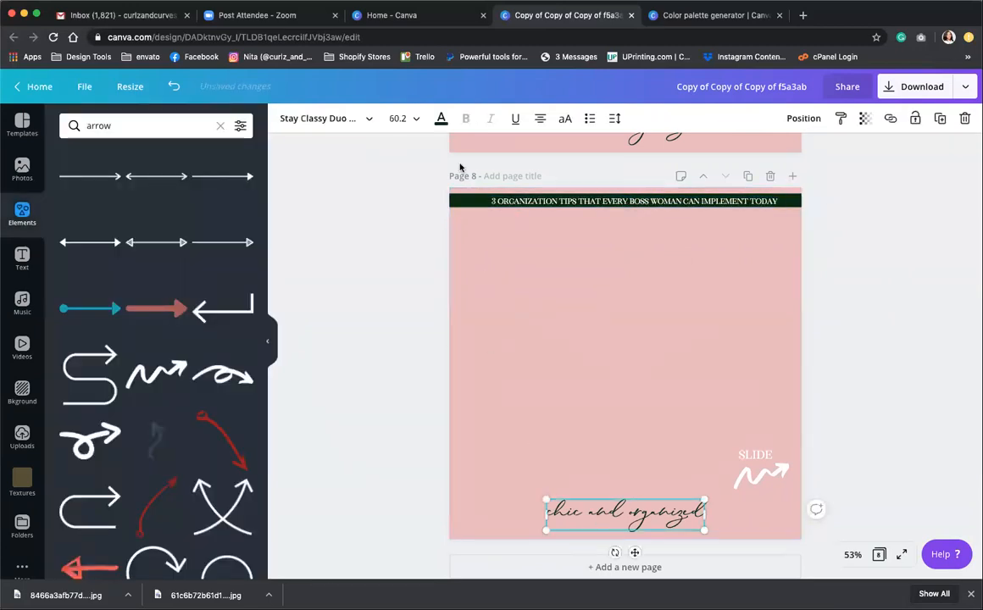
click(441, 119)
click(235, 241)
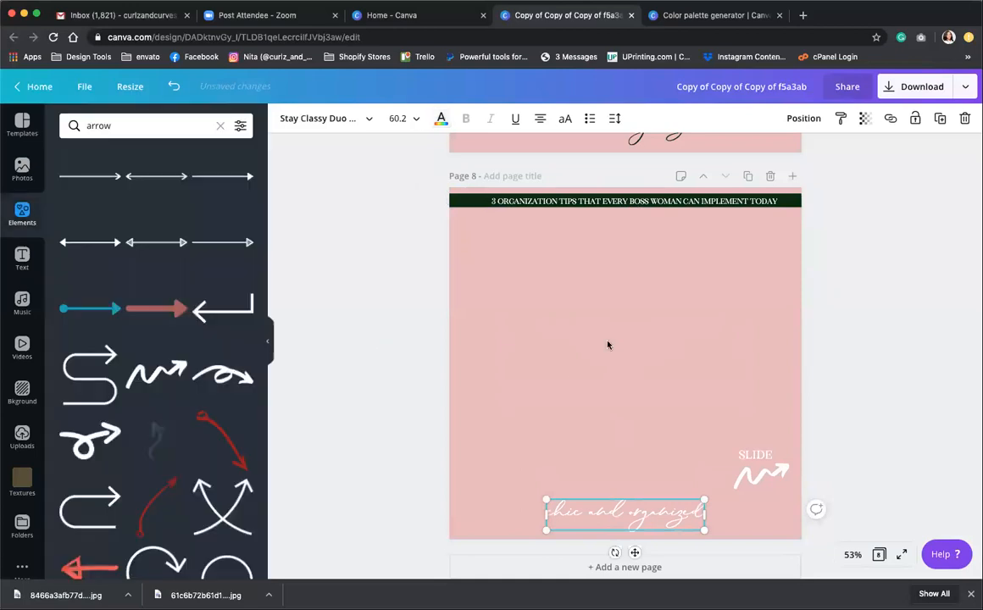
Add a new pink page 9 at the end of the design
scroll(669, 348, up, 10)
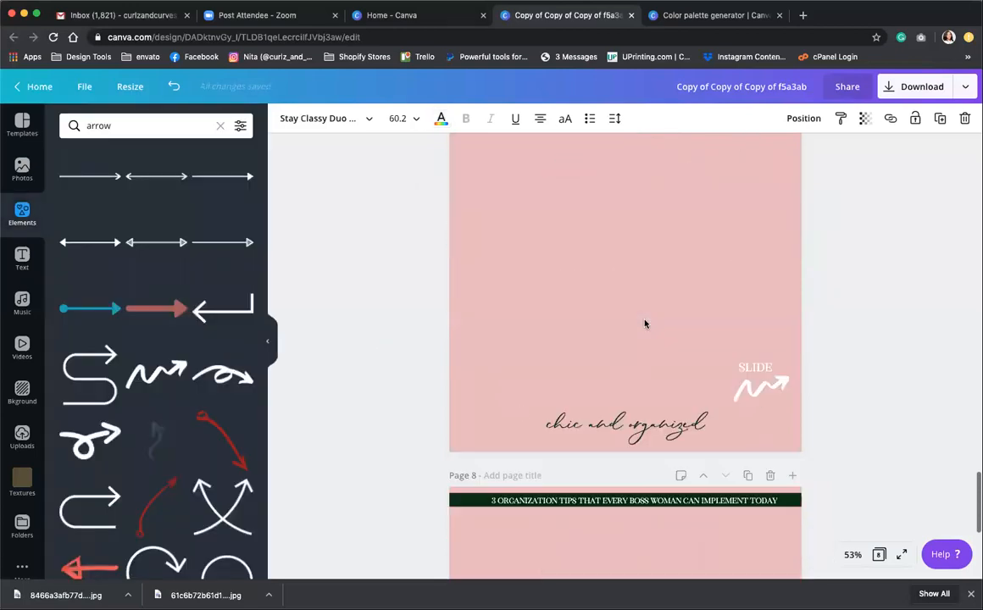
scroll(648, 364, up, 5)
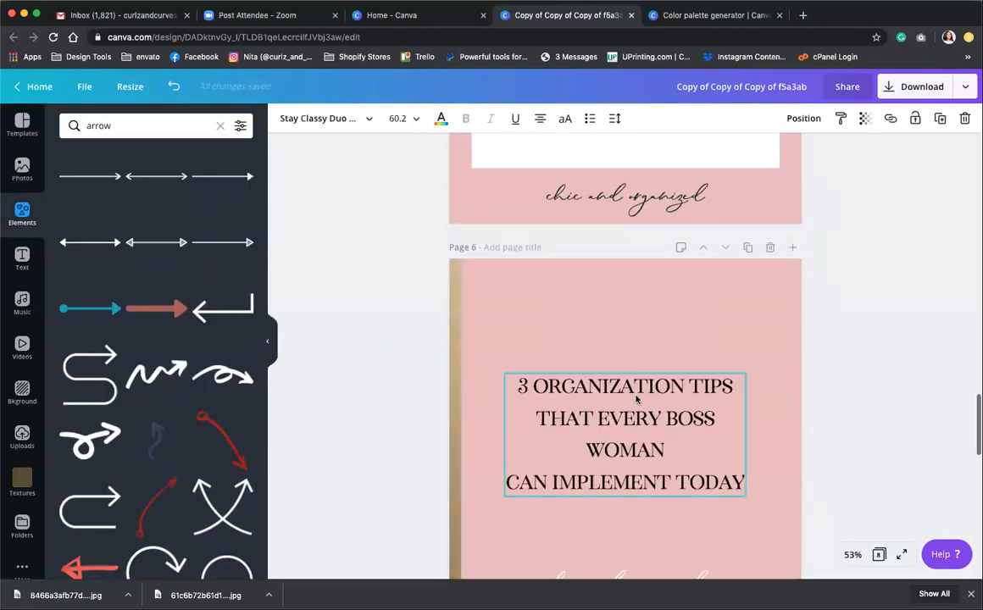
scroll(643, 361, down, 10)
click(631, 400)
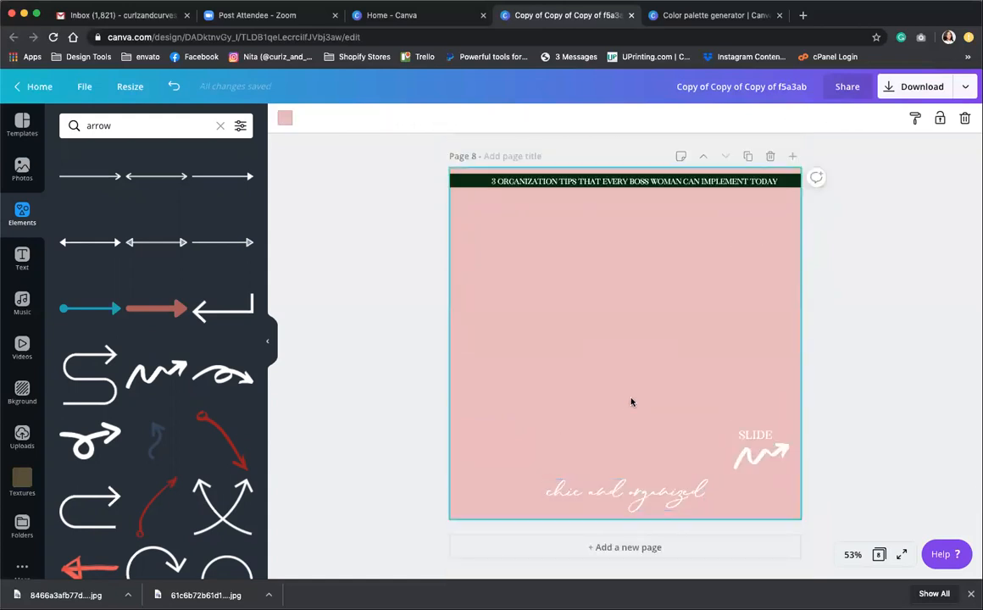
click(630, 556)
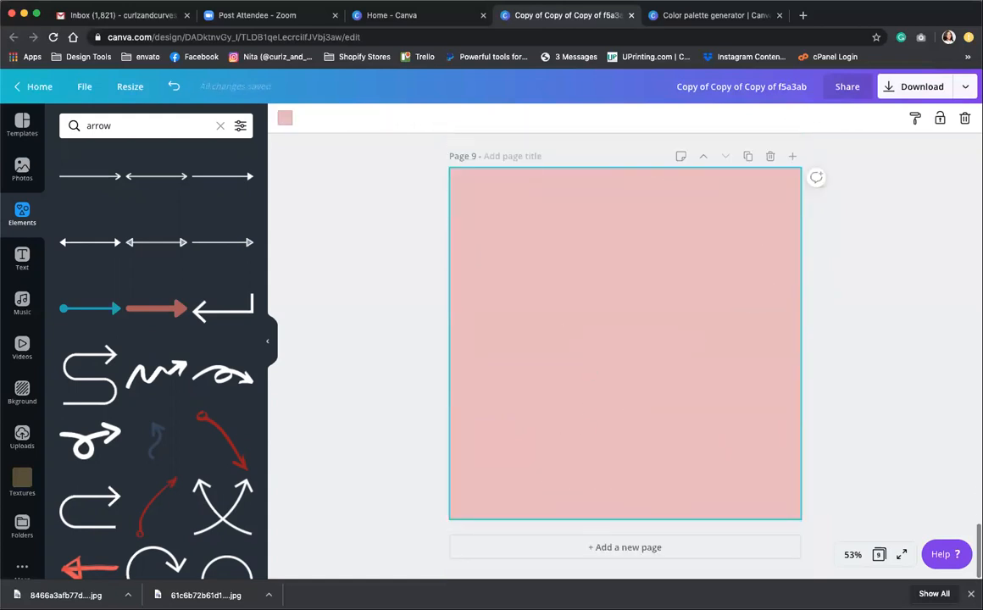
Search the elements for "tablet" and look through the graphics
click(220, 125)
click(139, 125)
text(tablet)
key(Return)
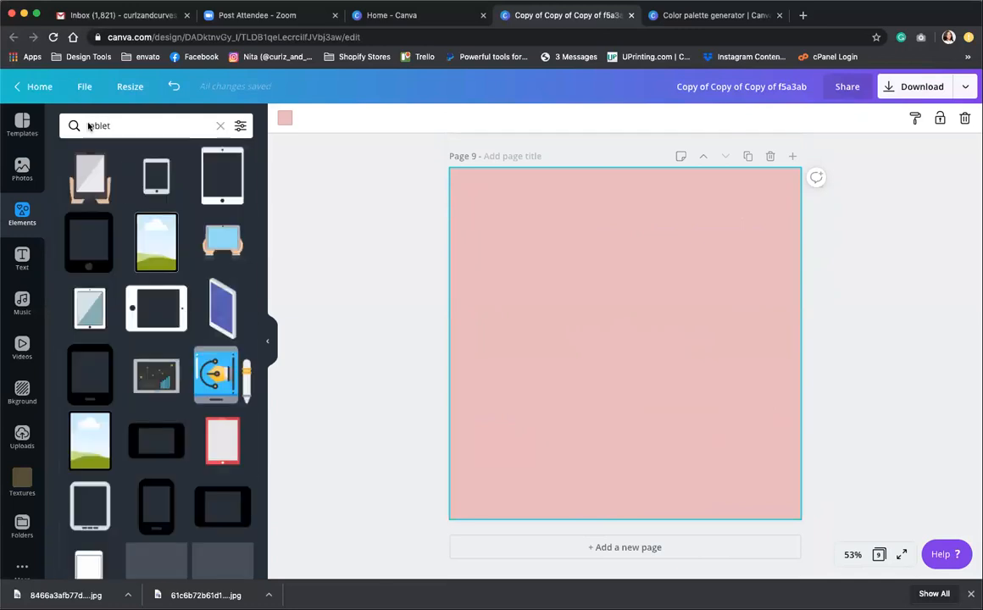
scroll(143, 178, down, 2)
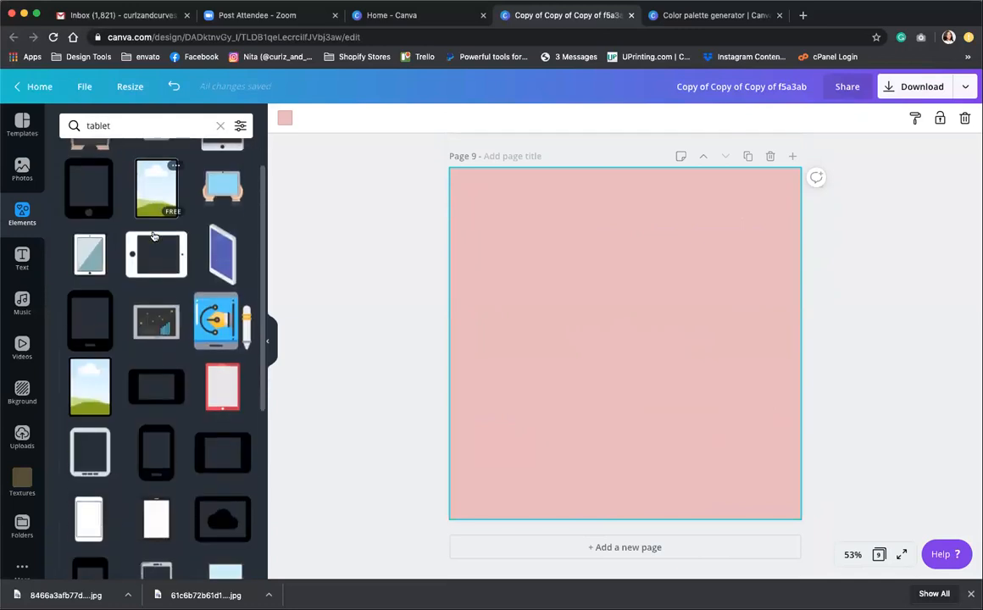
Search the photos for "tablet" and add the upright black tablet with a blank screen to page 9
click(20, 167)
text(tablet)
key(Return)
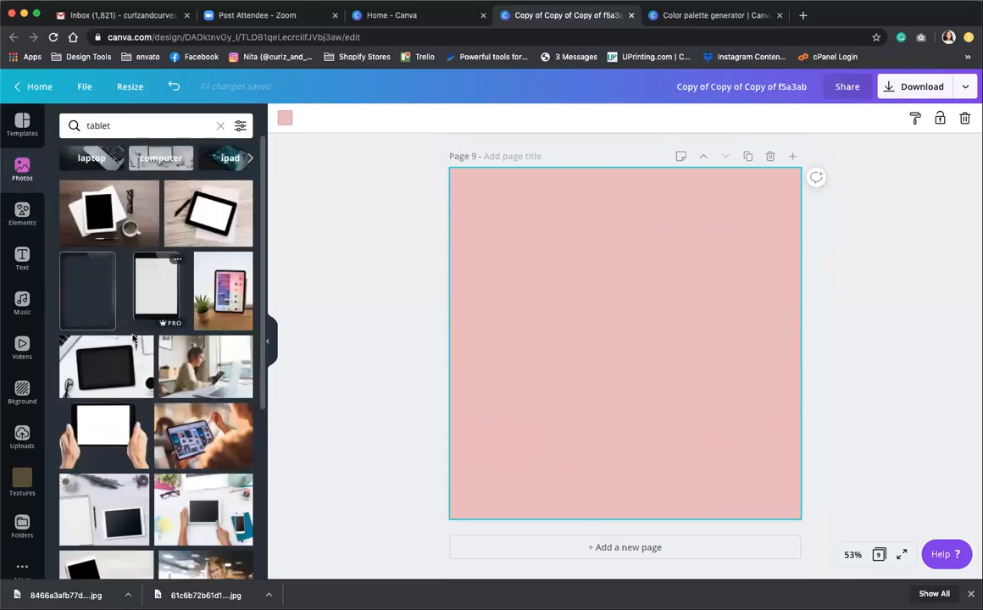
scroll(133, 337, down, 2)
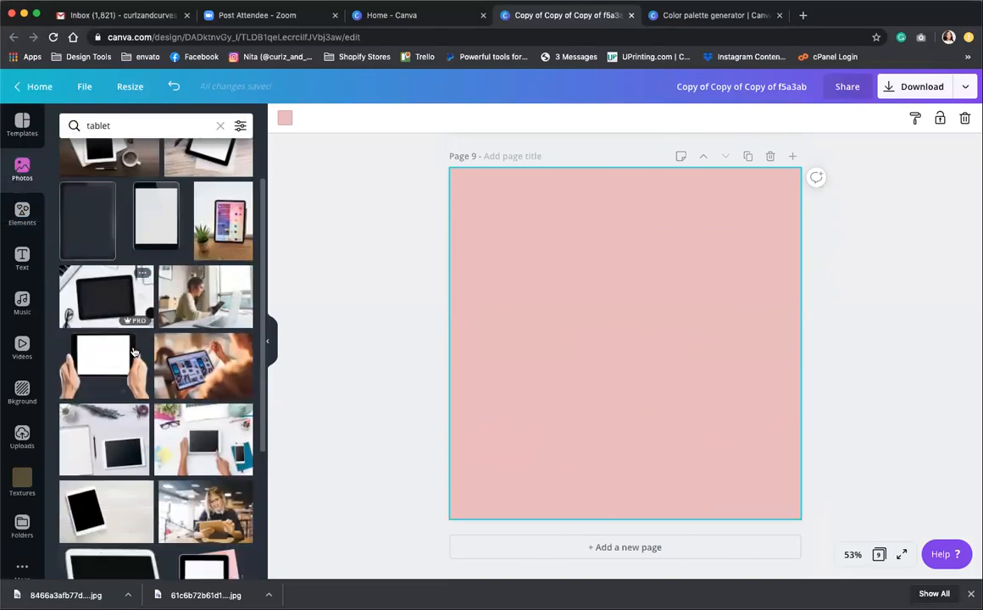
click(166, 228)
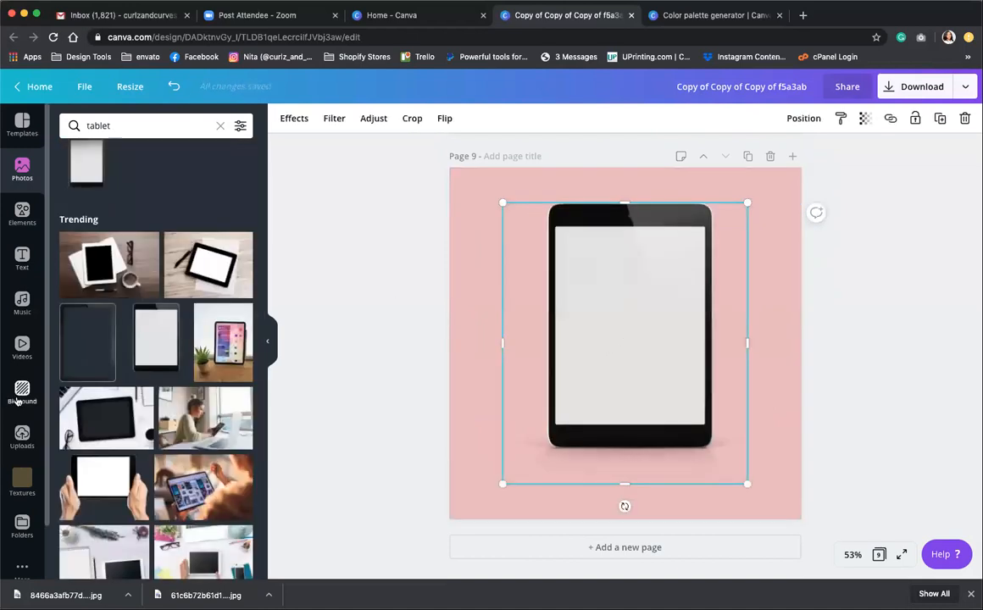
Clear the elements search and add a single-image grid over the tablet on page 9
click(22, 212)
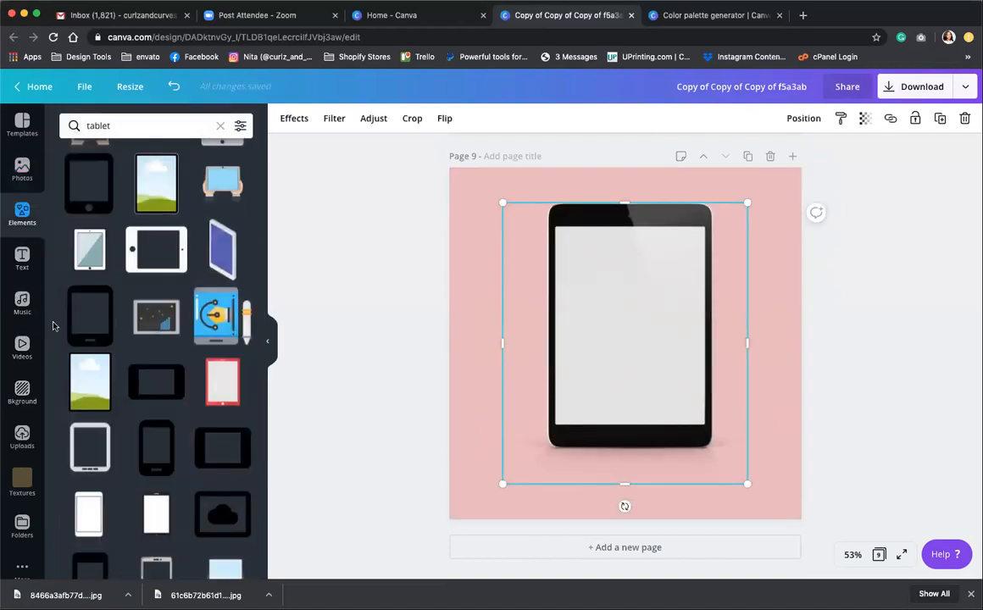
click(220, 125)
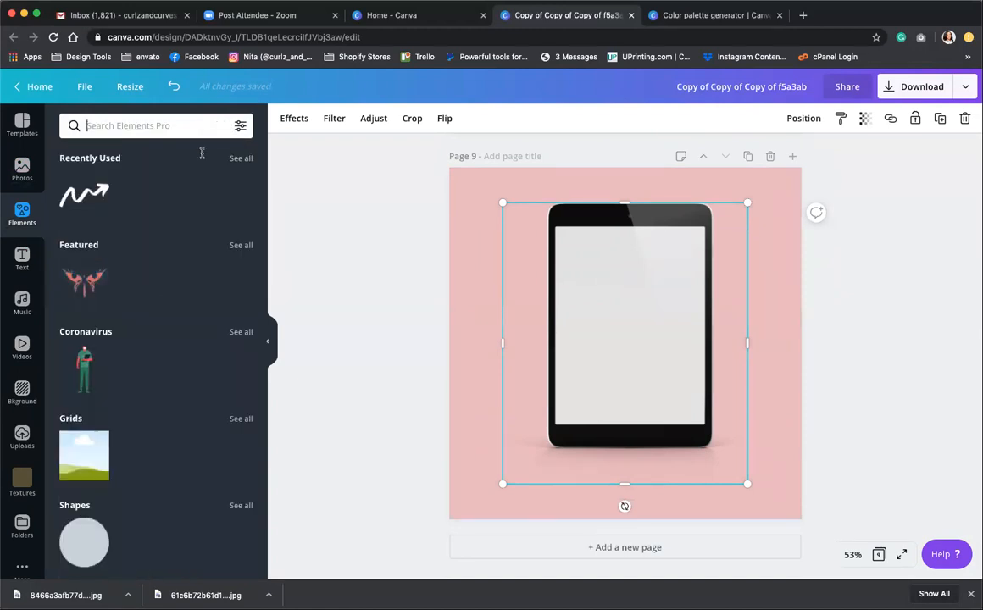
click(75, 445)
drag(772, 286, 713, 277)
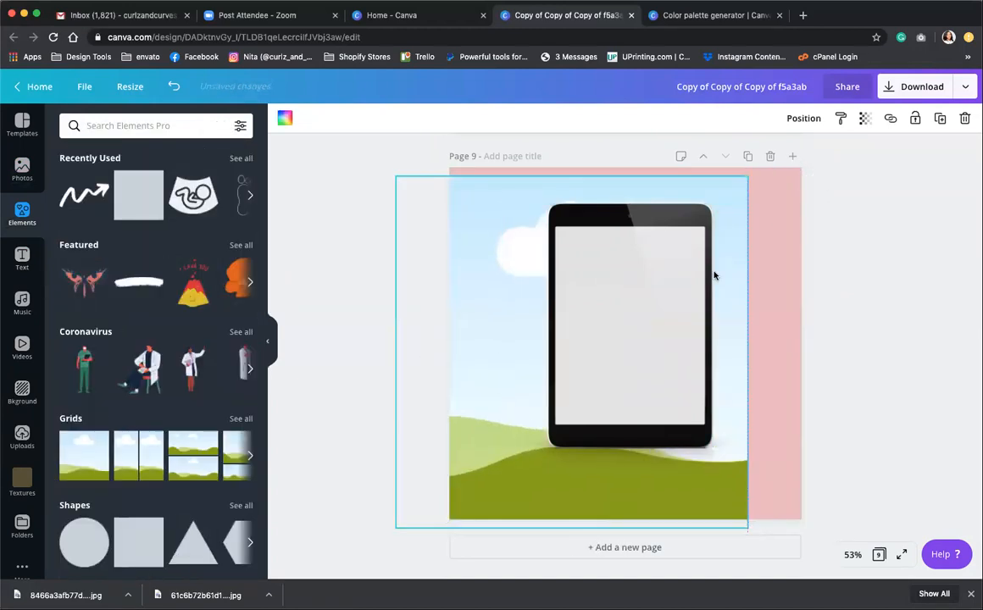
click(820, 121)
click(657, 153)
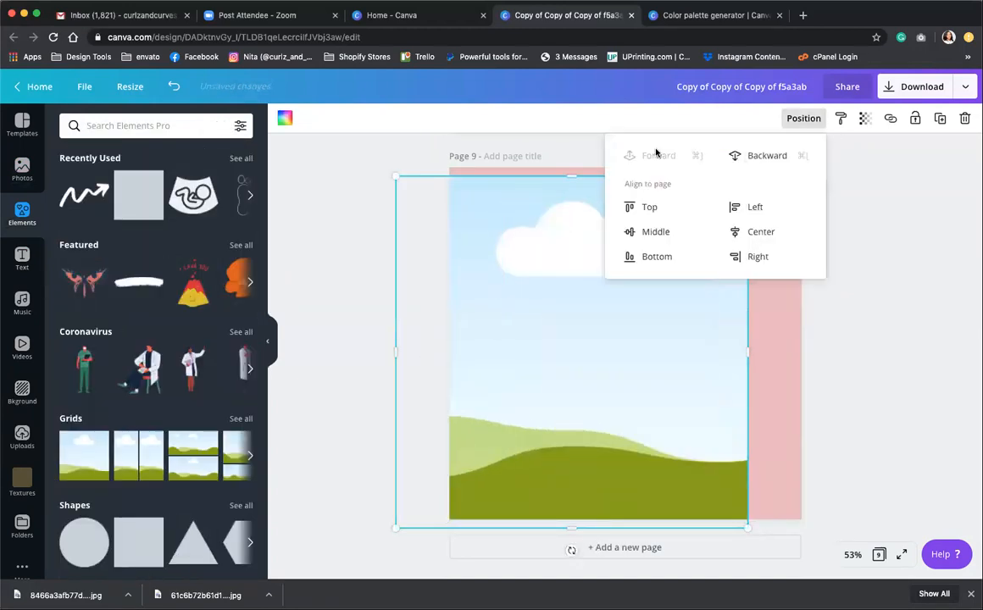
Shrink the grid on all four sides until it covers just the tablet's screen
drag(743, 351, 705, 351)
drag(394, 354, 555, 356)
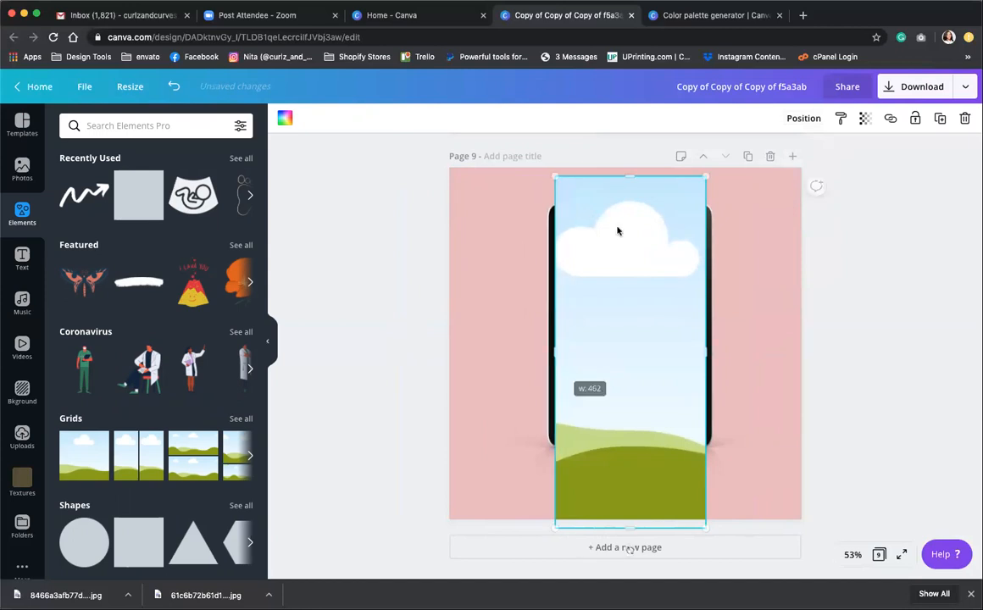
drag(629, 176, 629, 216)
drag(633, 525, 636, 423)
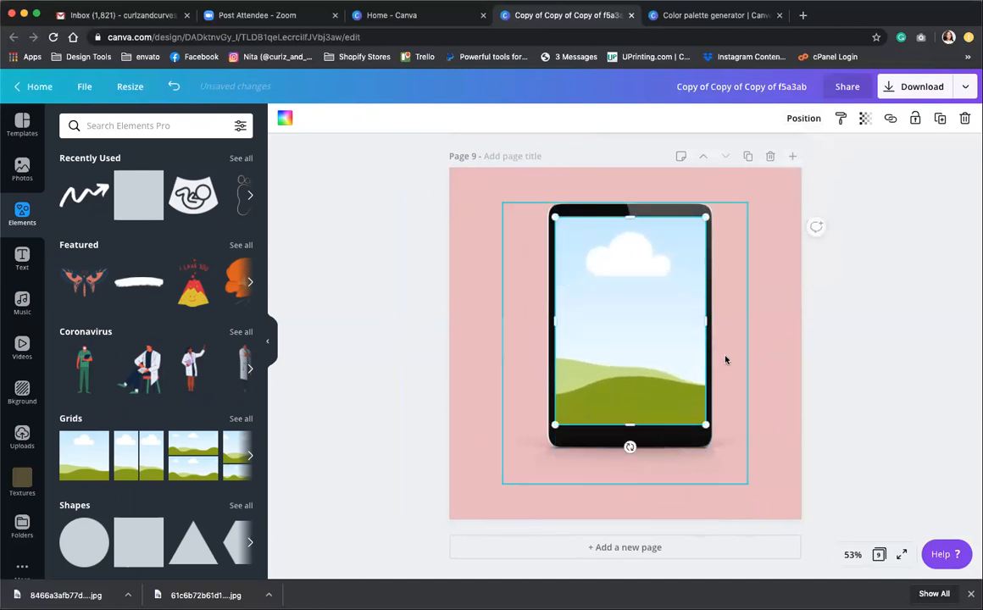
Fill the grid with the uploaded photo of the woman in black holding papers, then enlarge and crop it to fit the screen
click(23, 436)
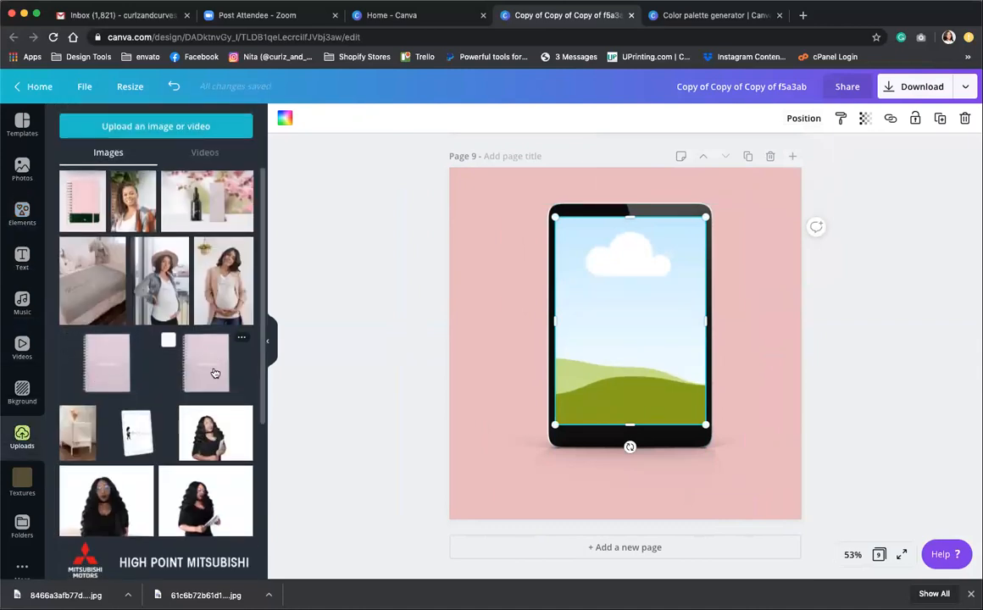
scroll(216, 371, down, 10)
scroll(215, 373, down, 10)
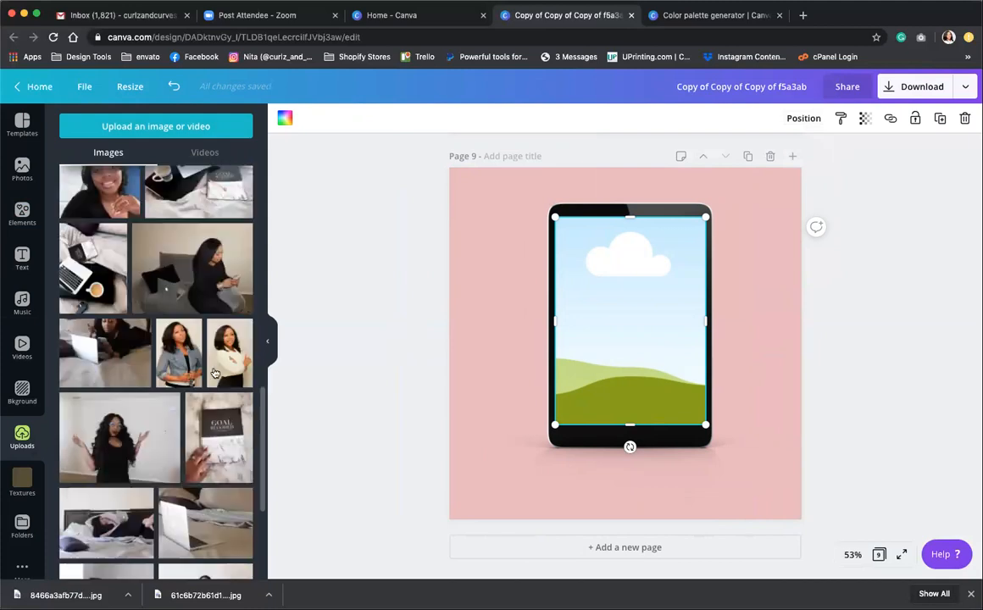
scroll(215, 373, up, 15)
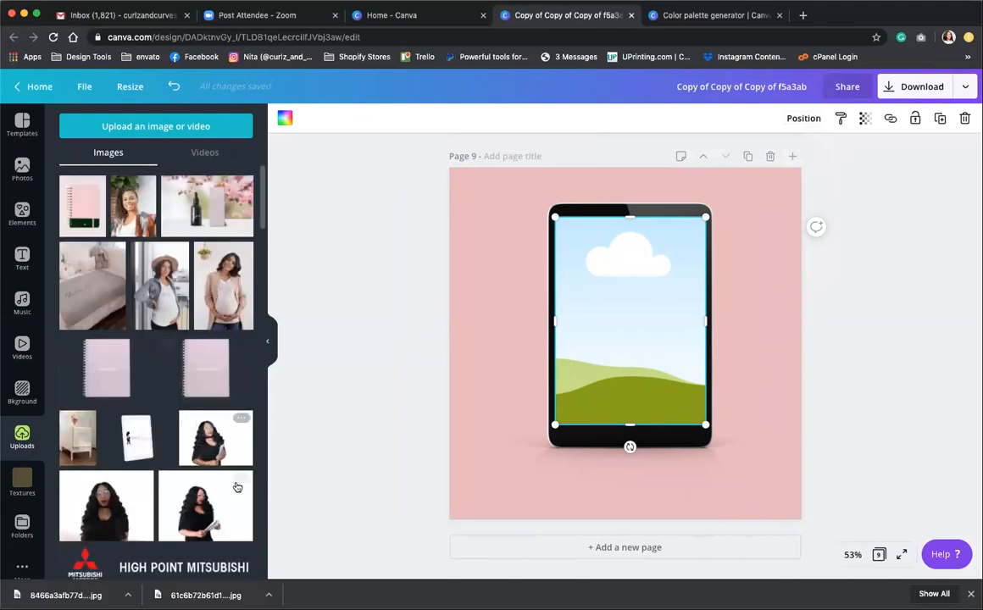
drag(557, 341, 632, 313)
double_click(634, 313)
drag(768, 215, 842, 161)
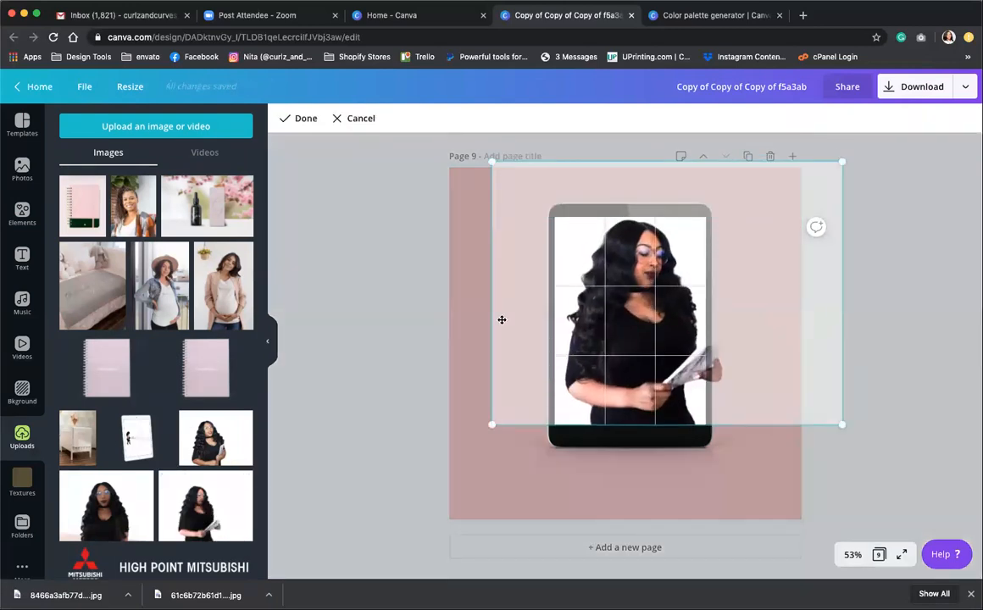
click(292, 118)
Apply the Greyscale filter to the photo in the tablet
click(359, 120)
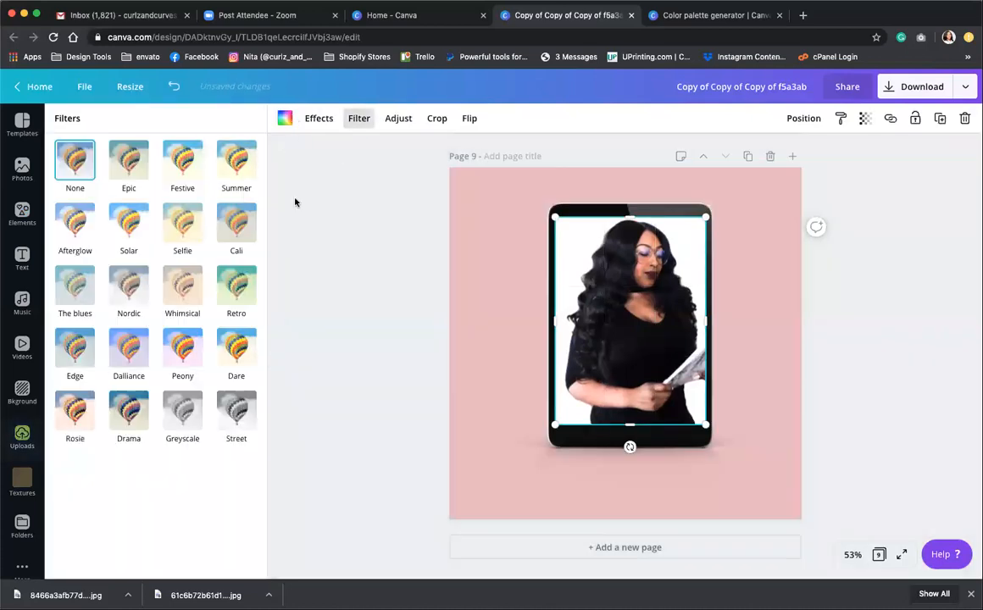
click(178, 398)
click(656, 362)
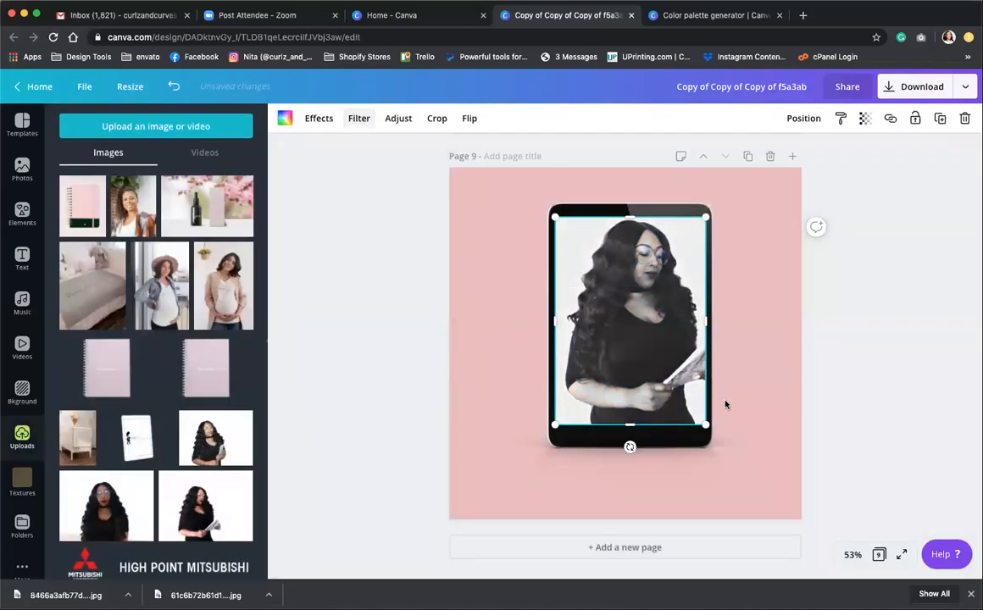
click(868, 386)
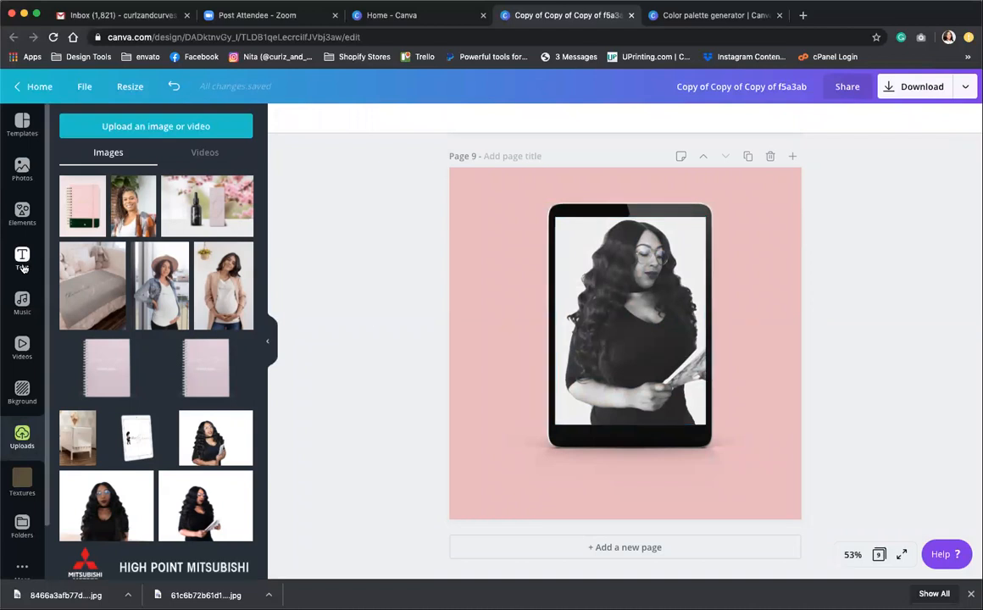
Add a heading to page 9 and center it below the tablet
click(23, 261)
click(127, 178)
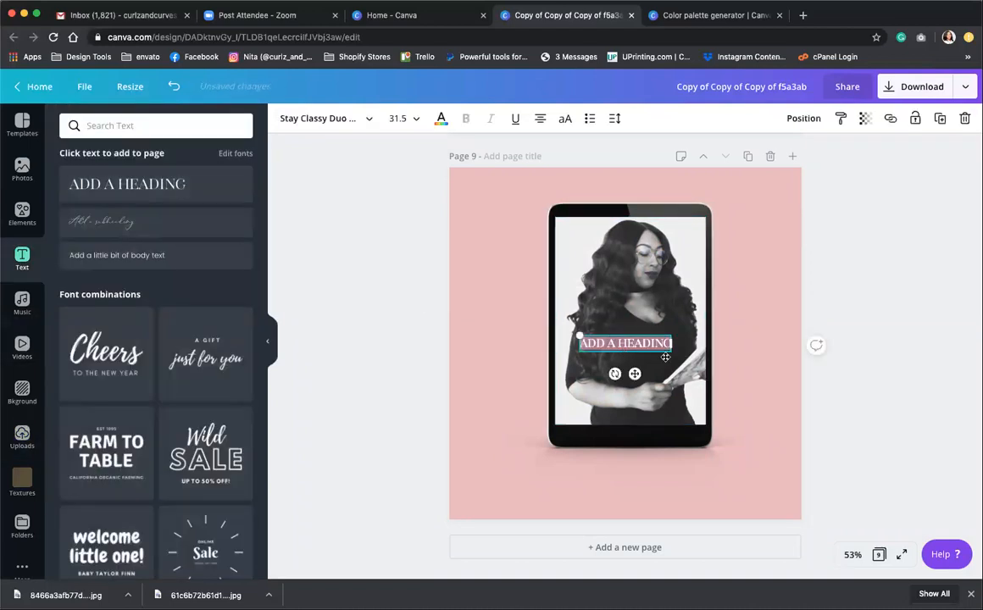
click(742, 332)
drag(636, 353, 643, 488)
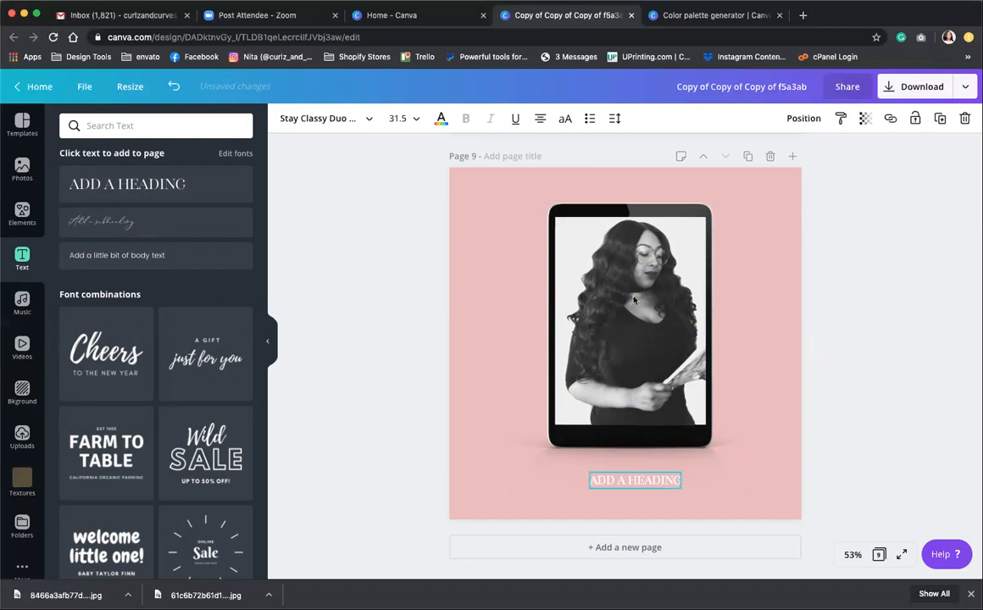
click(772, 439)
drag(639, 485, 633, 481)
Replace the heading with "JOIN ME LIVE FOR 3 TIPS TO SLAY YOUR SCHEDULE" on two lines and move it closer to the tablet
text(JOIN)
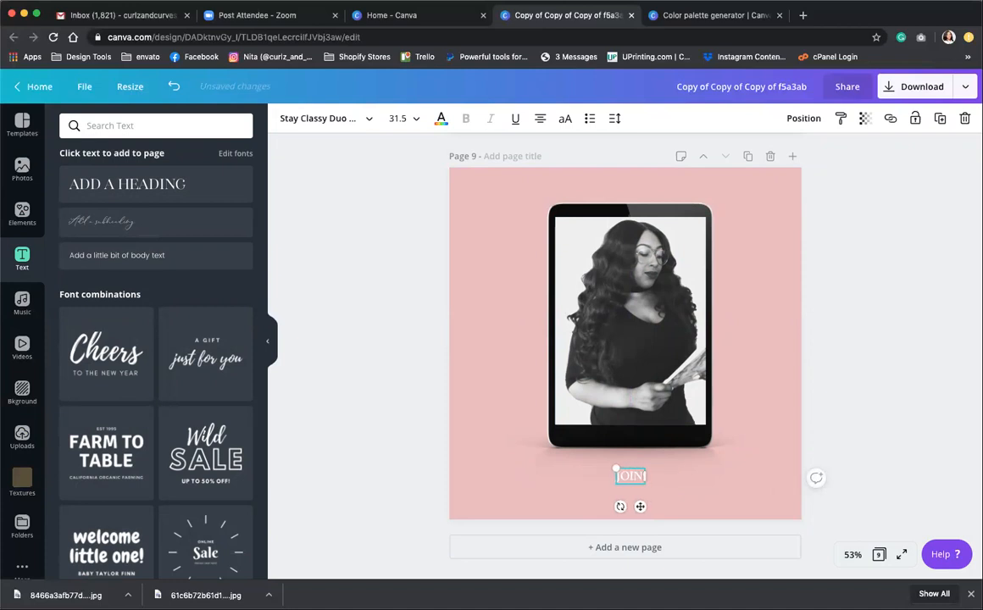
text( ME LIVE FOR)
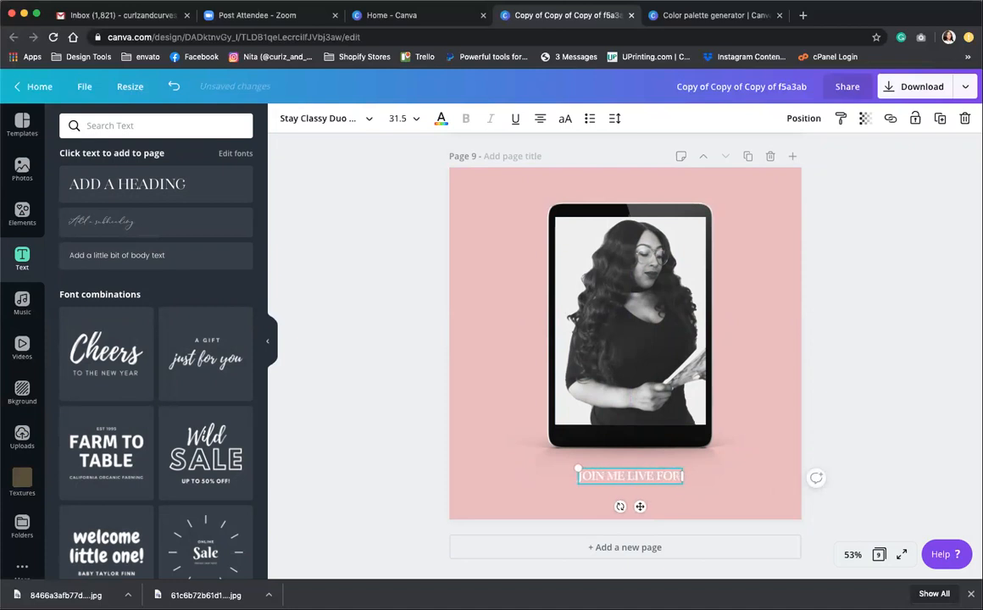
text( 3 TIPS)
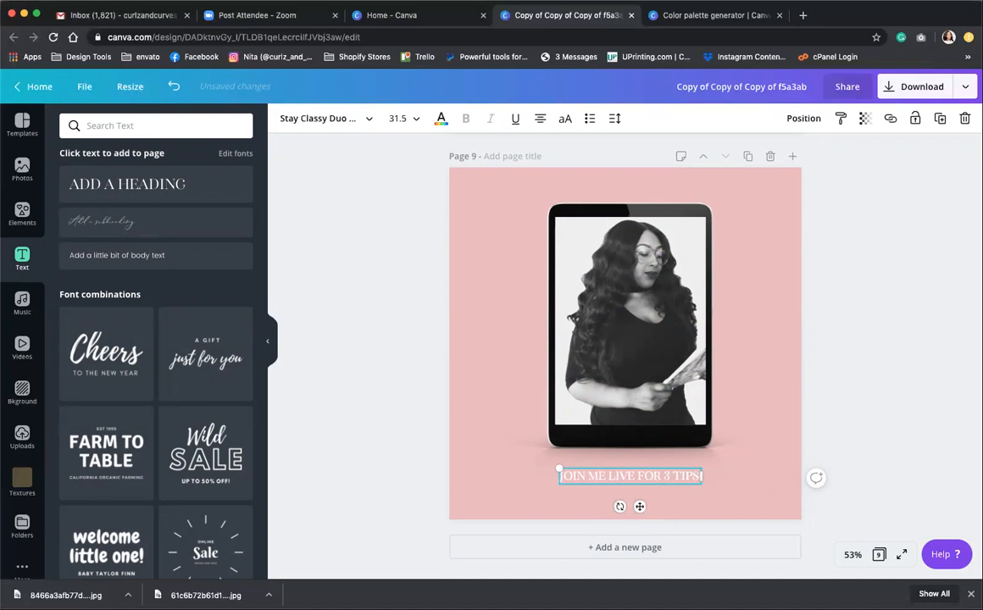
key(Return)
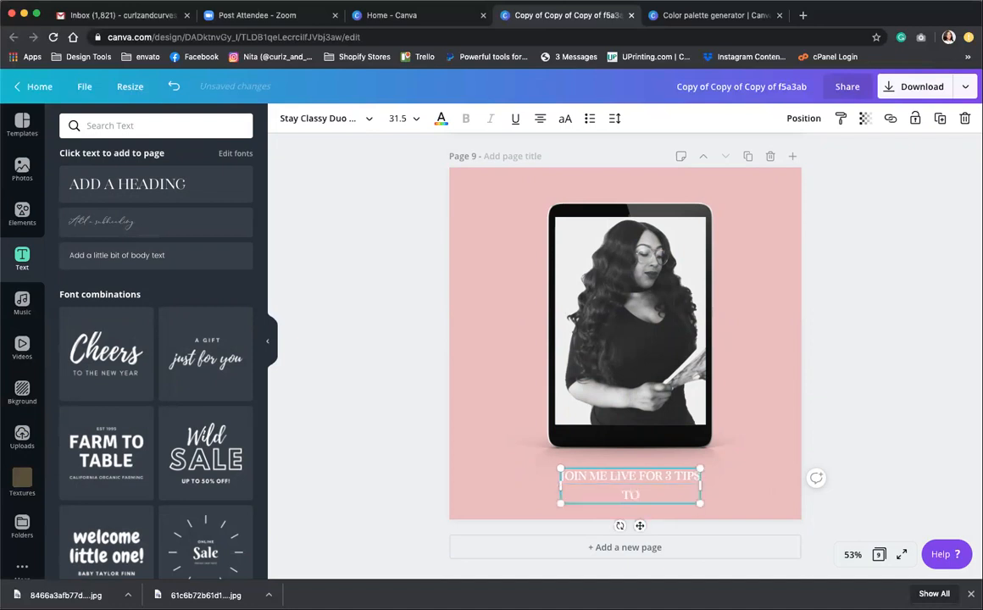
text(TO SLAY YOUR SCHEDULE)
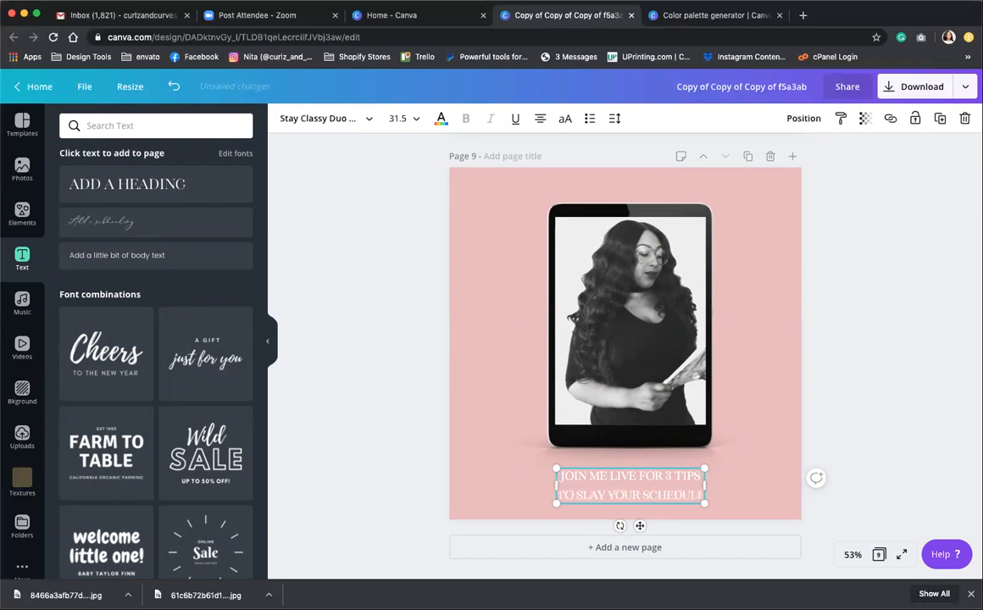
click(847, 409)
mouse_move(669, 492)
mouse_down()
mouse_move(667, 469)
mouse_move(669, 478)
mouse_up()
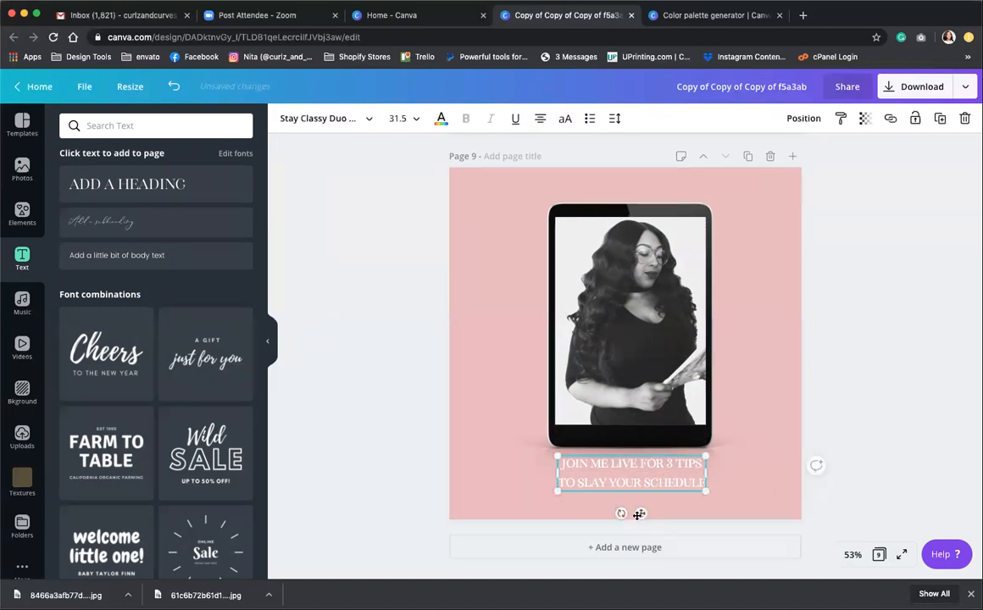
Add a rounded square shape, shrink it to a small button-sized bar and place it below the heading
click(23, 215)
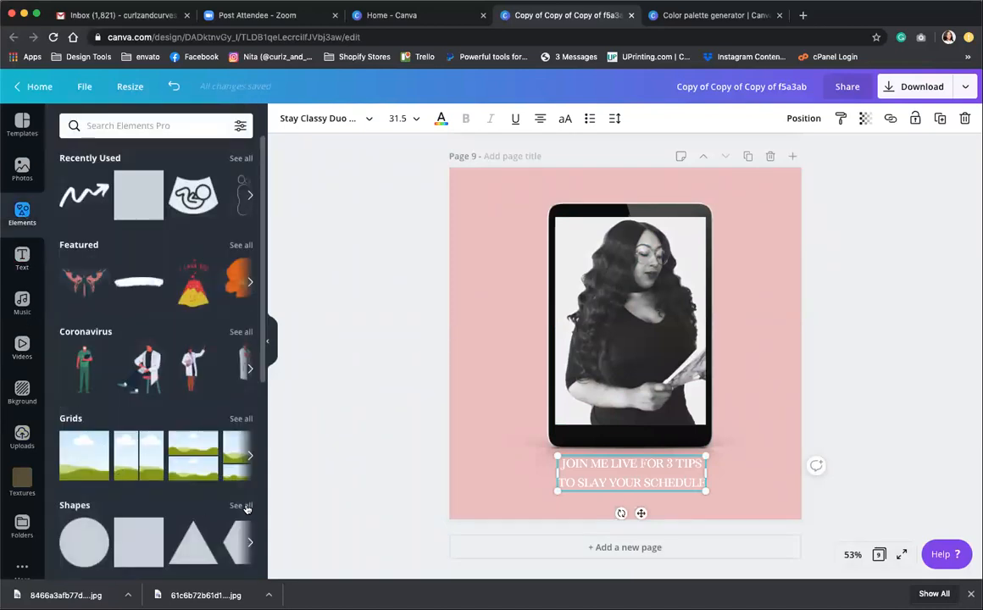
click(241, 505)
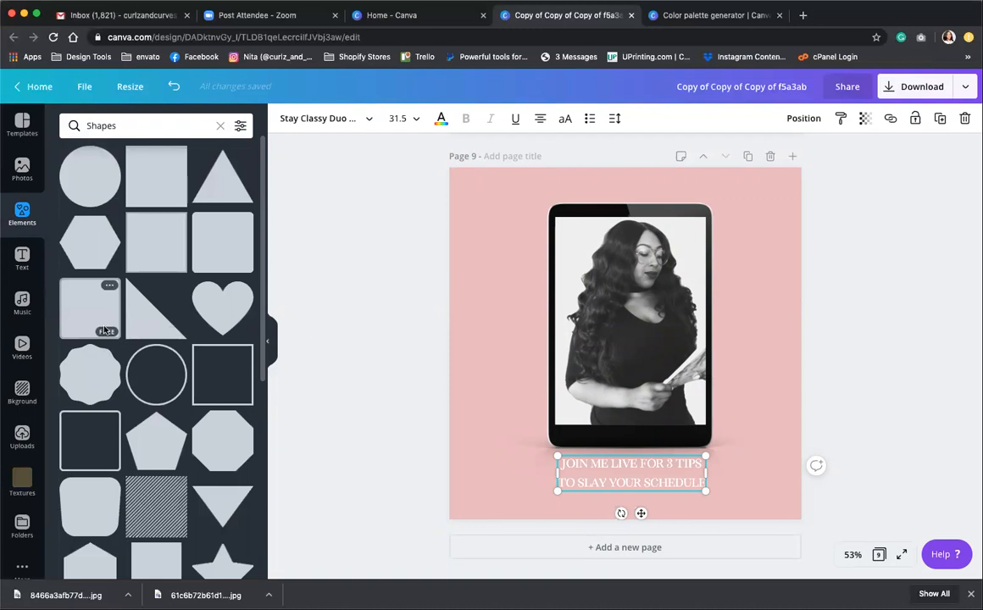
click(212, 229)
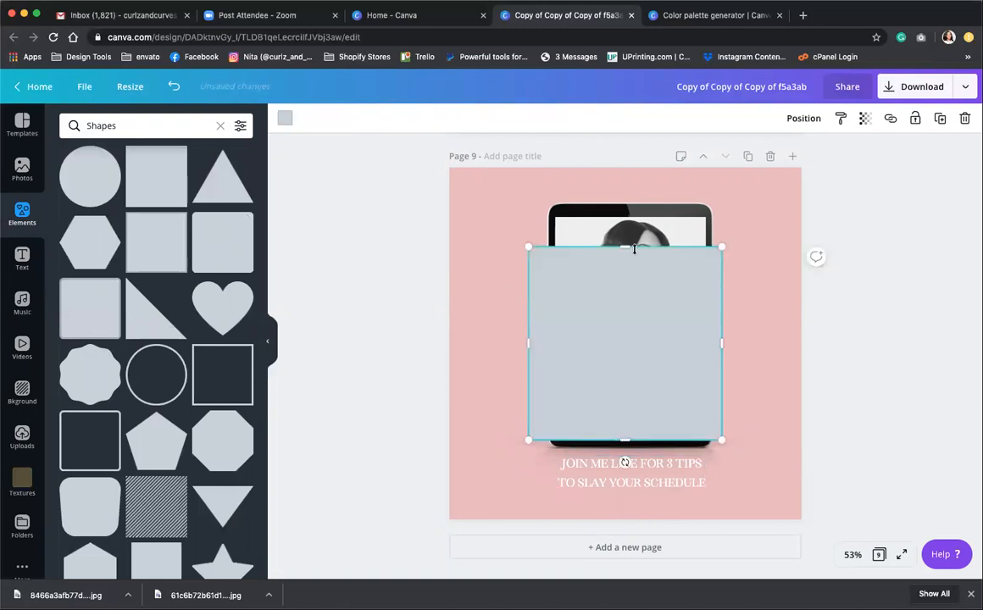
drag(625, 248, 624, 490)
drag(679, 393, 639, 505)
Recolor the small bar to the document's dark green and align it centrally under the heading
click(285, 118)
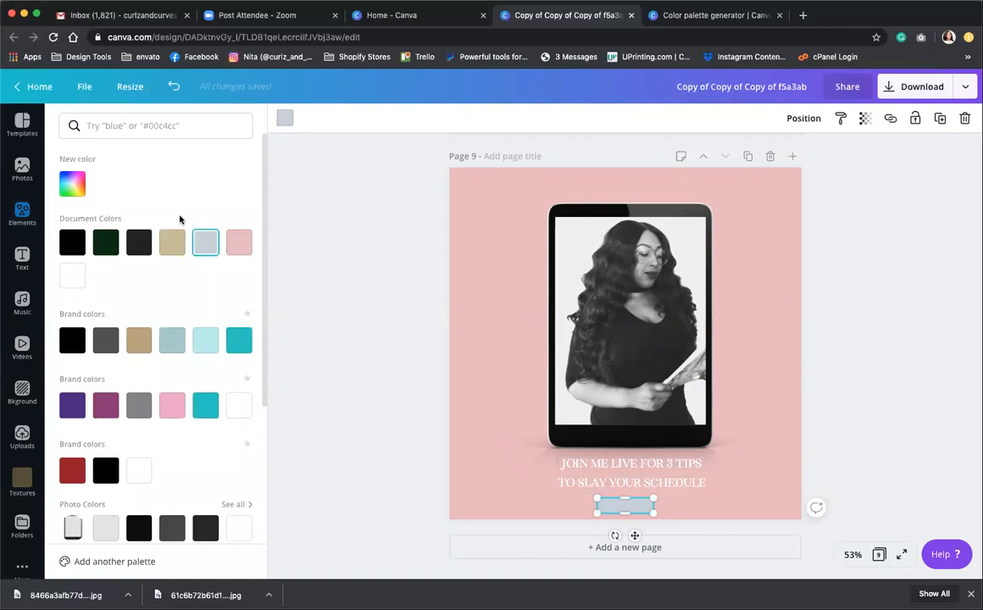
click(106, 242)
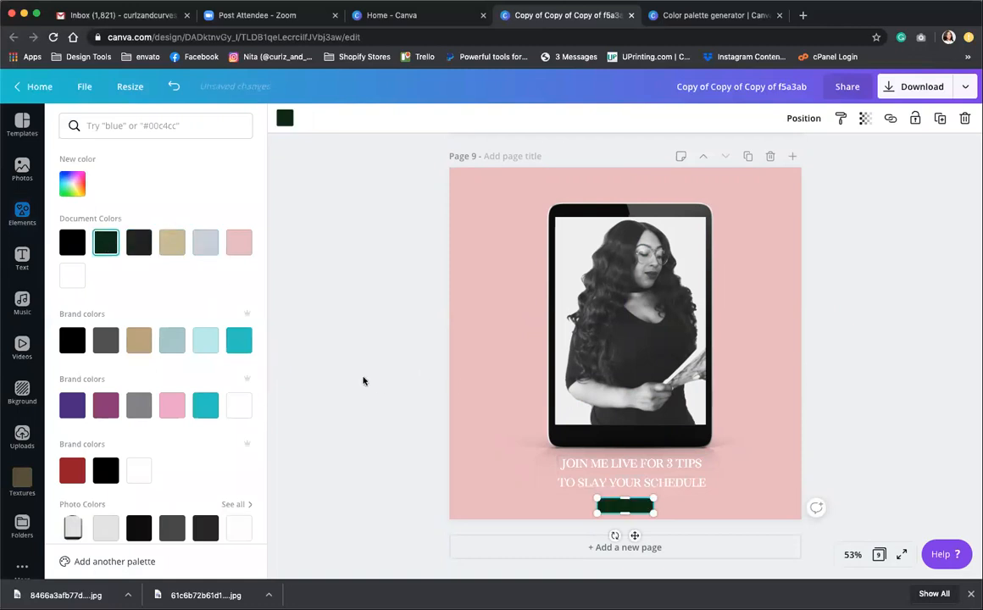
click(564, 465)
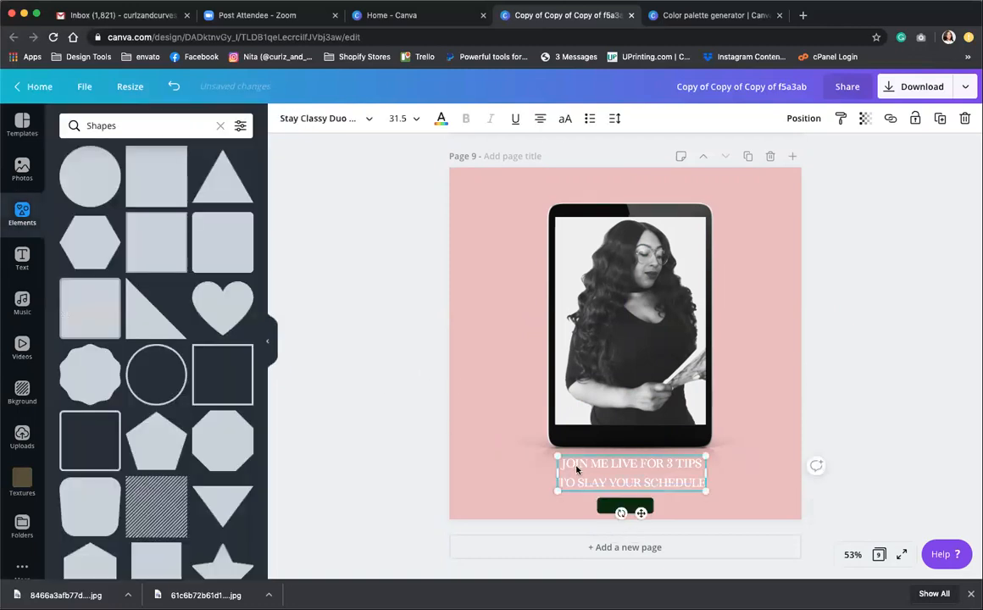
click(750, 498)
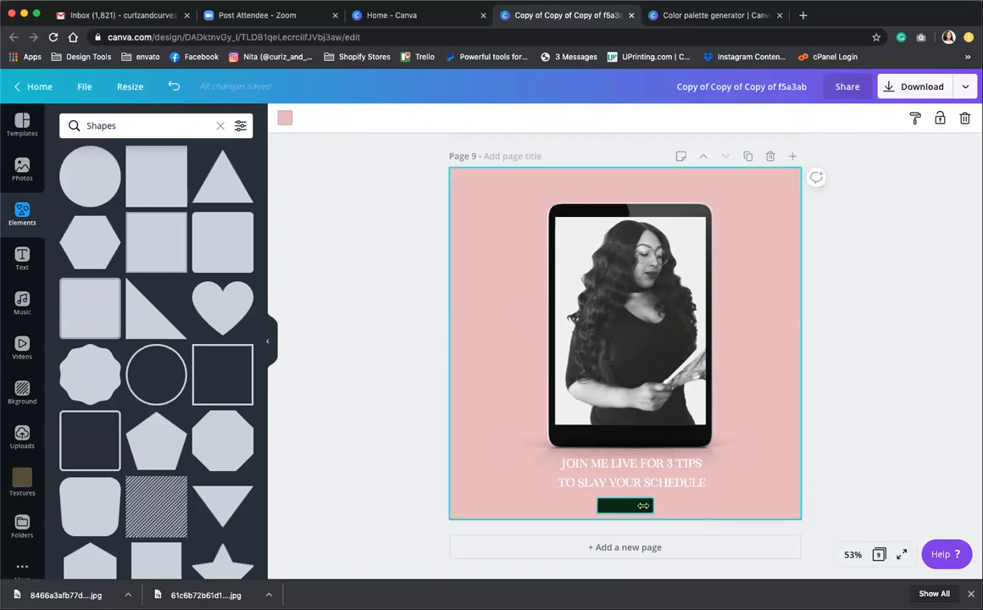
drag(643, 506, 656, 504)
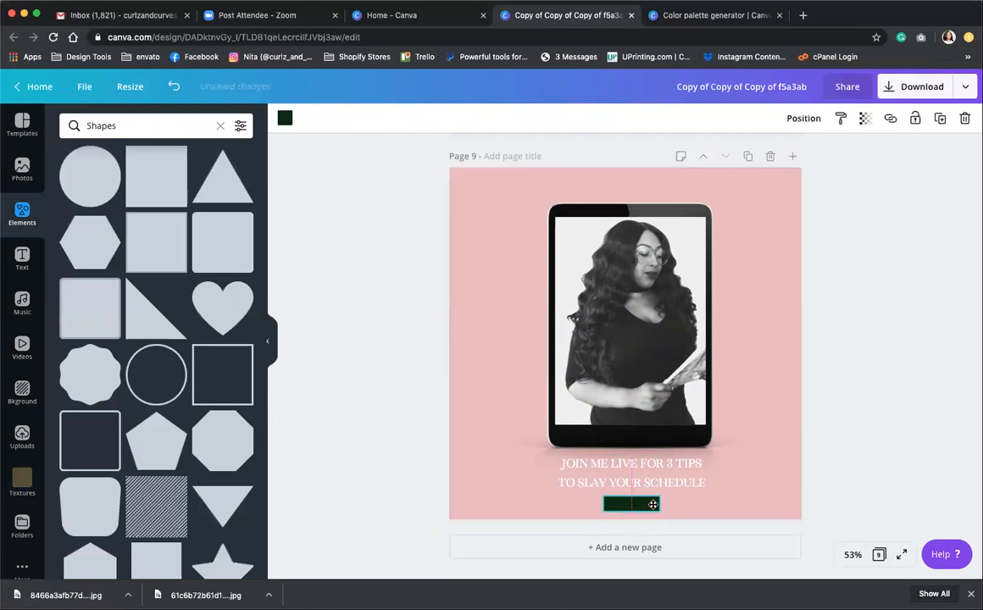
Replace the photo in the tablet with the uploaded black-and-white website layout image
click(625, 296)
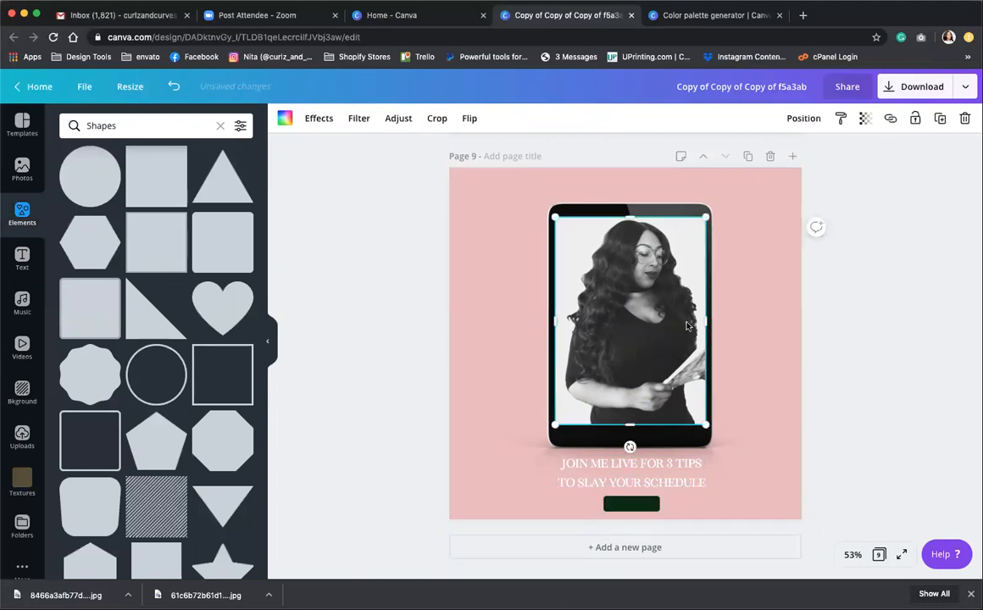
click(21, 447)
scroll(152, 481, down, 10)
scroll(152, 481, down, 15)
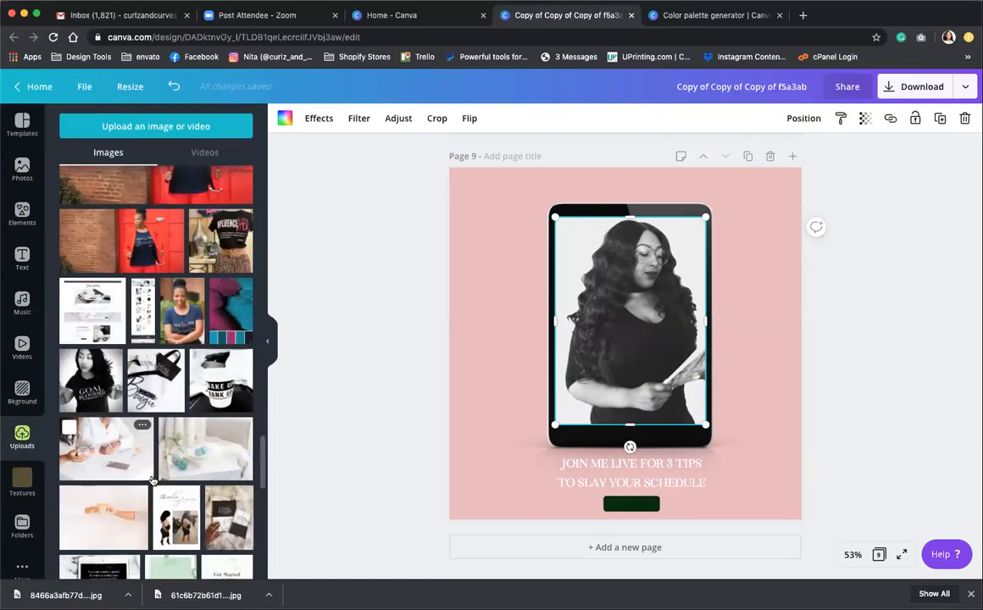
scroll(152, 481, down, 2)
drag(82, 245, 631, 322)
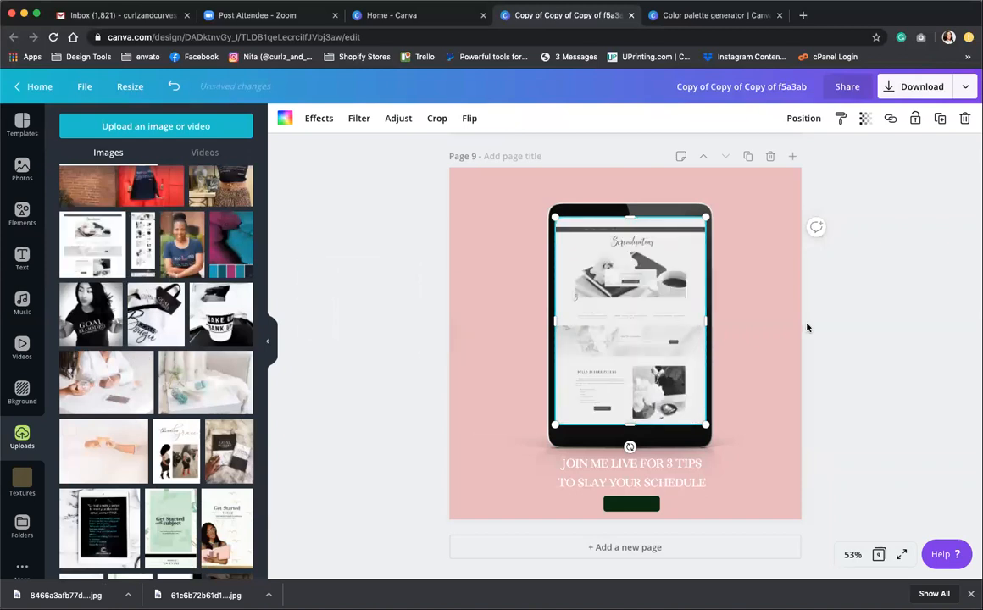
Review the finished template pages, including an overview of all pages in the document
scroll(662, 359, up, 3)
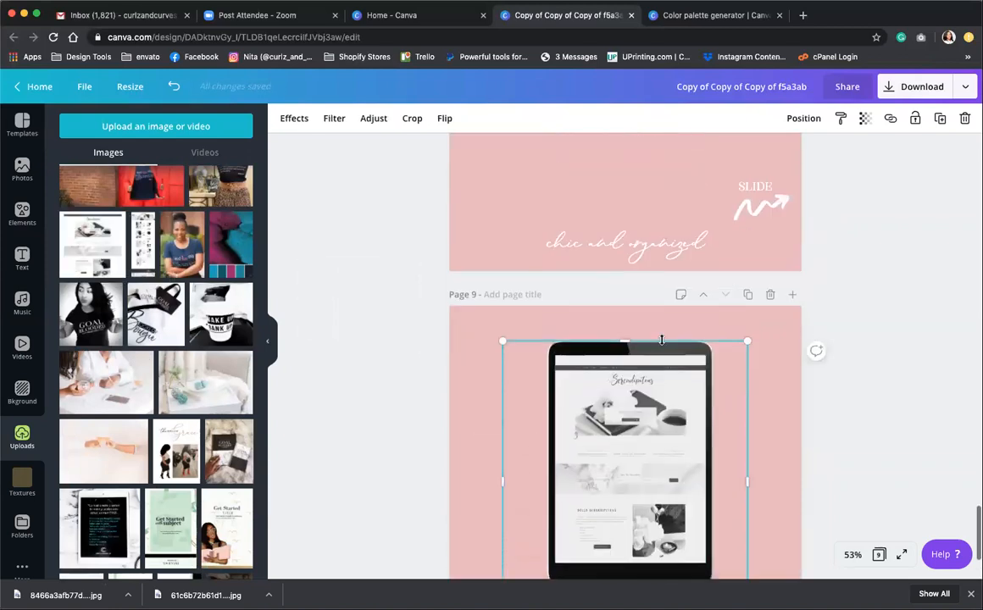
scroll(662, 359, down, 2)
scroll(653, 399, up, 5)
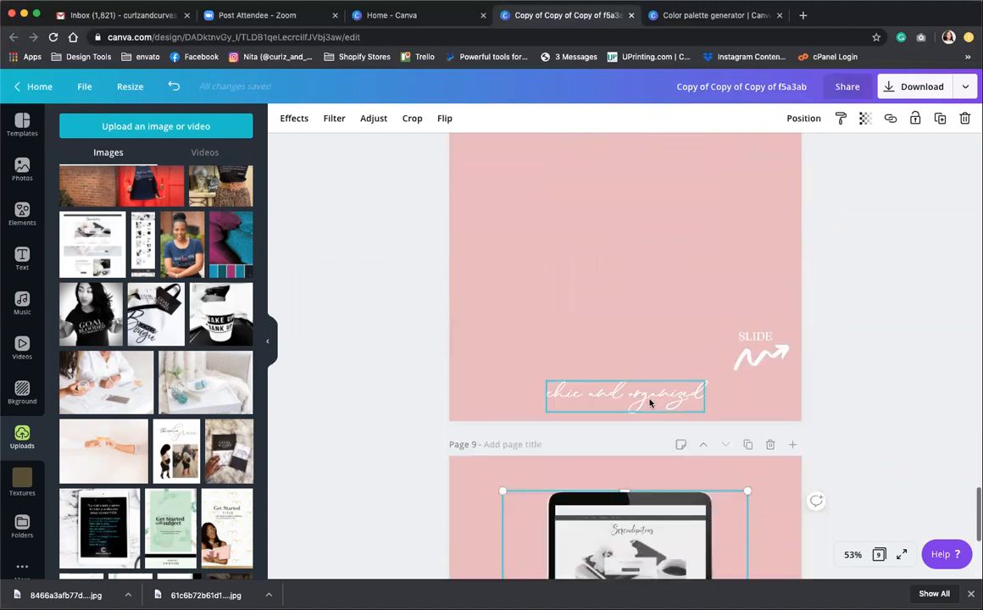
scroll(651, 409, down, 5)
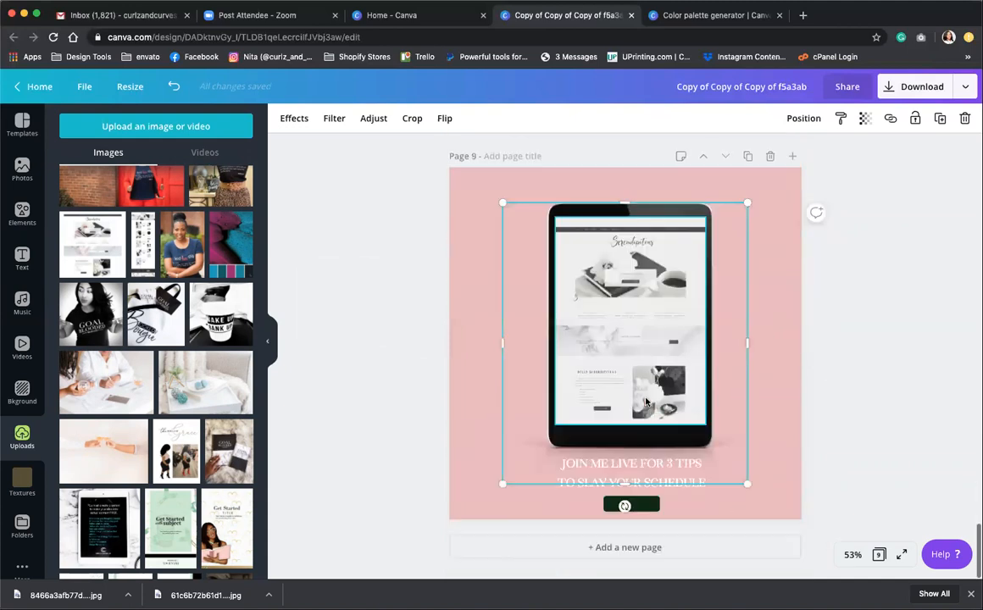
click(894, 448)
scroll(625, 440, up, 5)
scroll(627, 440, up, 5)
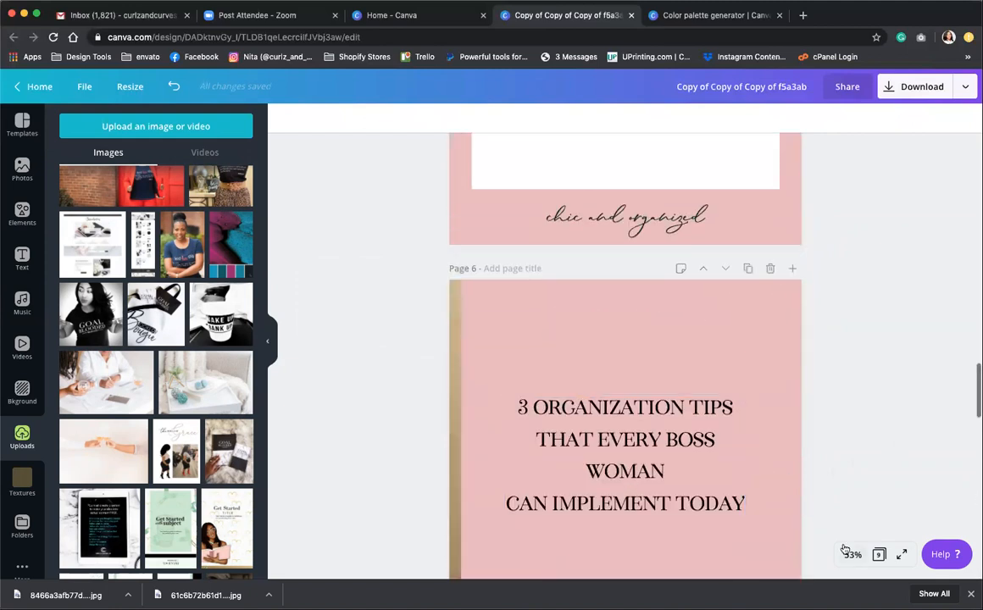
click(879, 556)
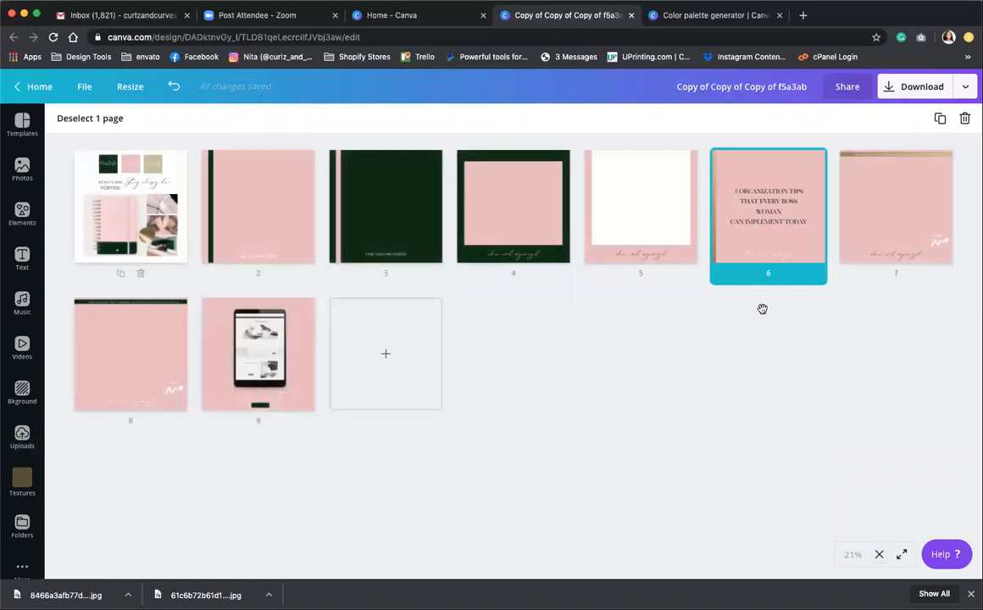
click(569, 435)
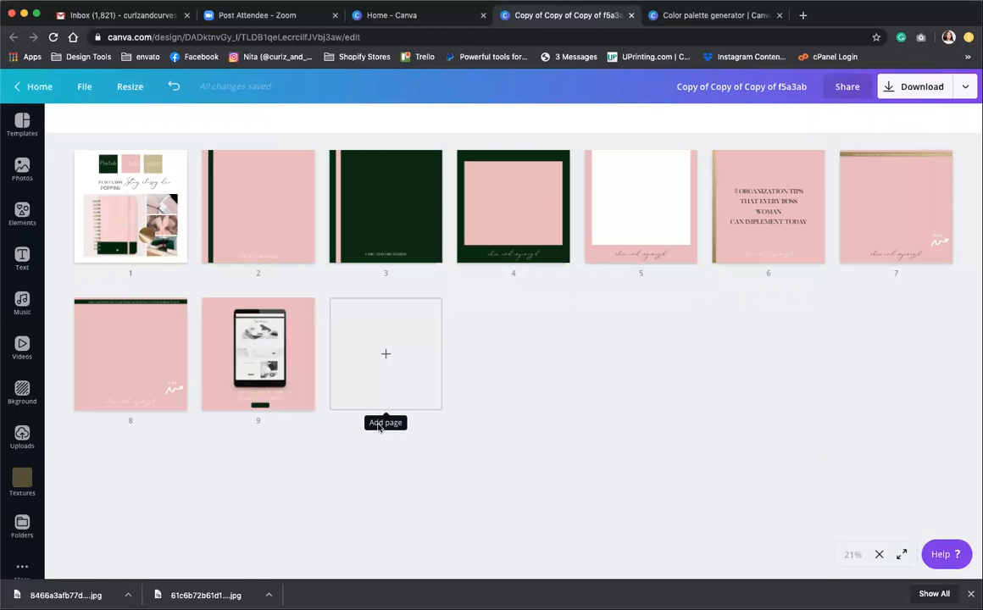
click(879, 554)
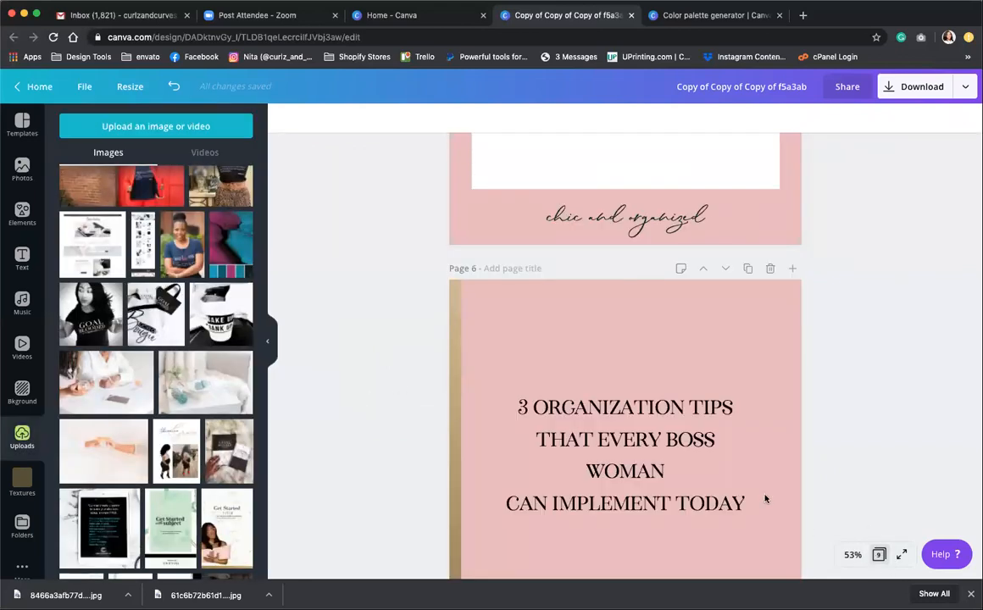
Add a page after page 9 with a heading reading "EDUCATION", "MOTIVATION" and "PROMOTION" on three lines
scroll(707, 486, down, 15)
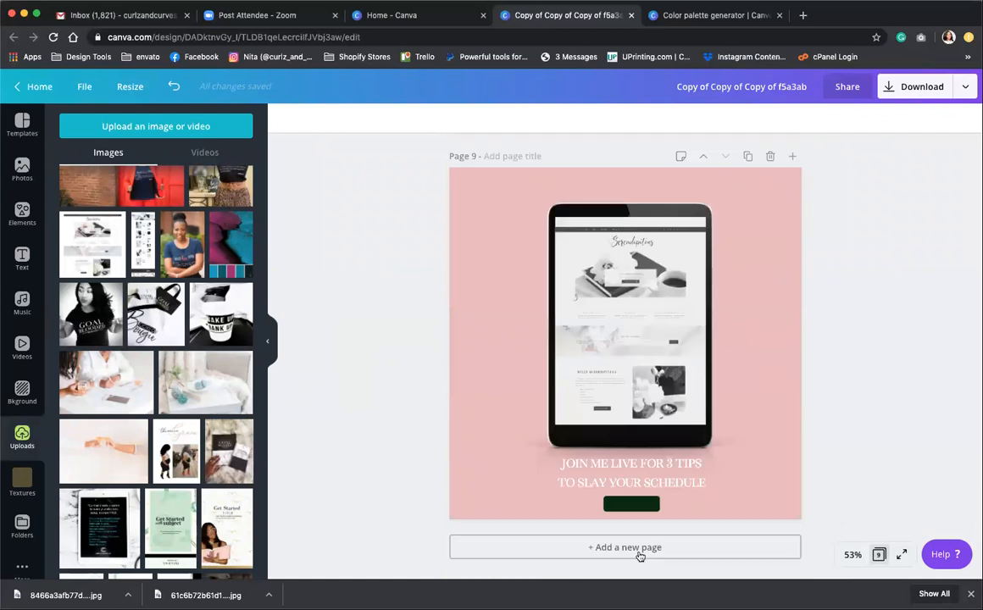
click(641, 549)
click(21, 258)
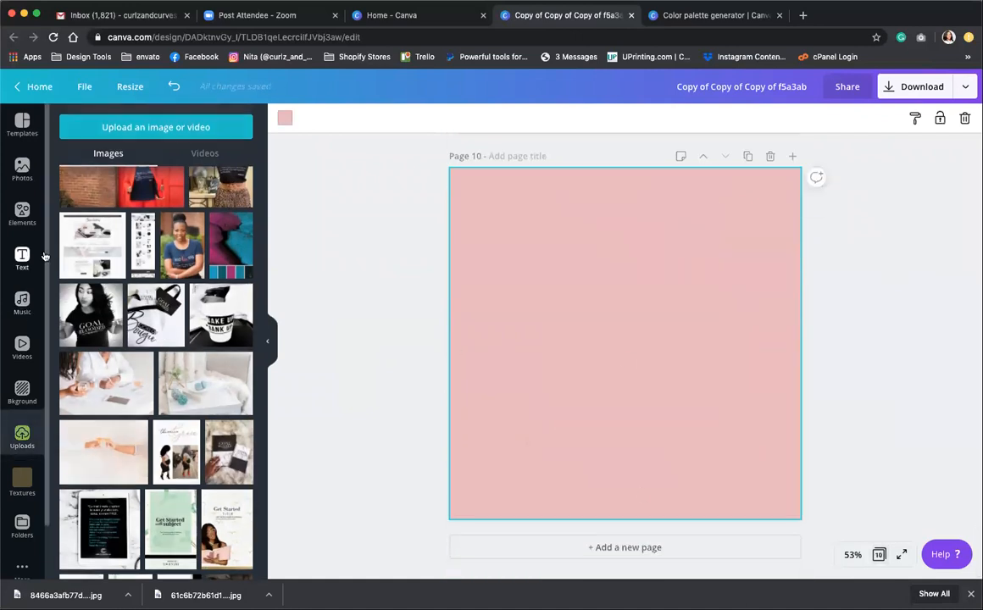
click(96, 184)
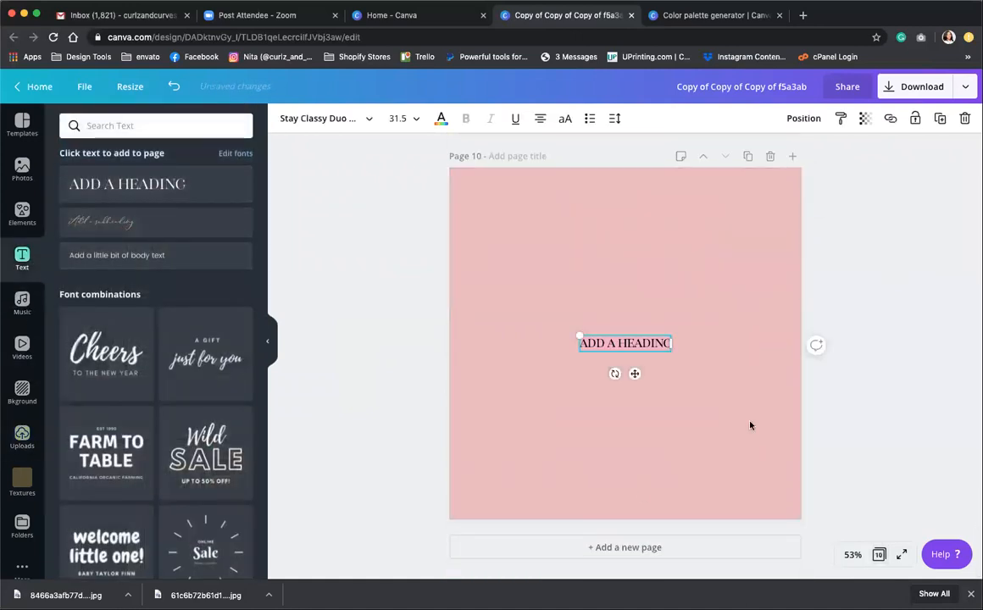
text(EDUCATION)
key(Return)
text(MOTIVATION)
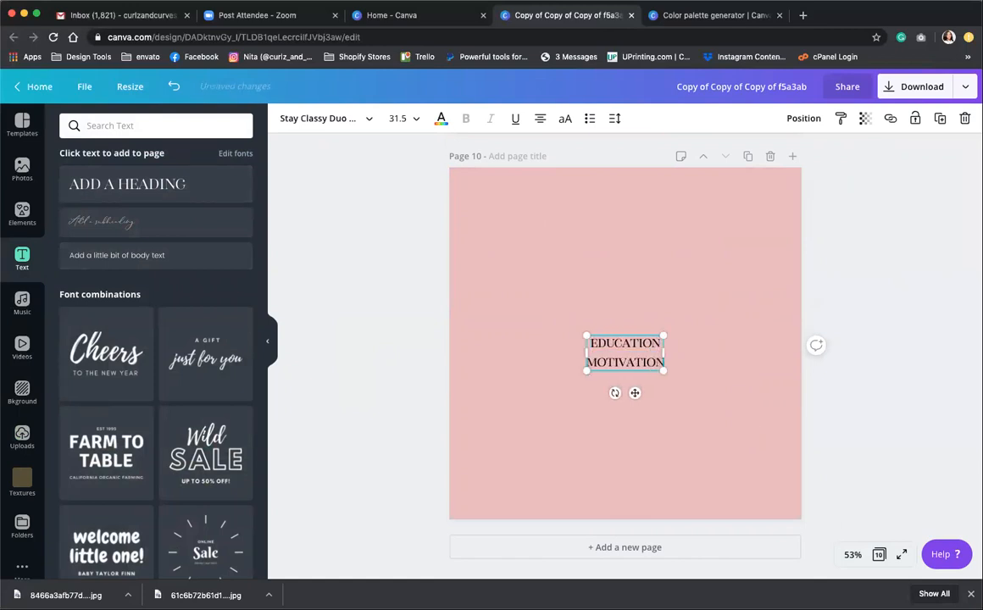
key(Return)
text(PROMOTION)
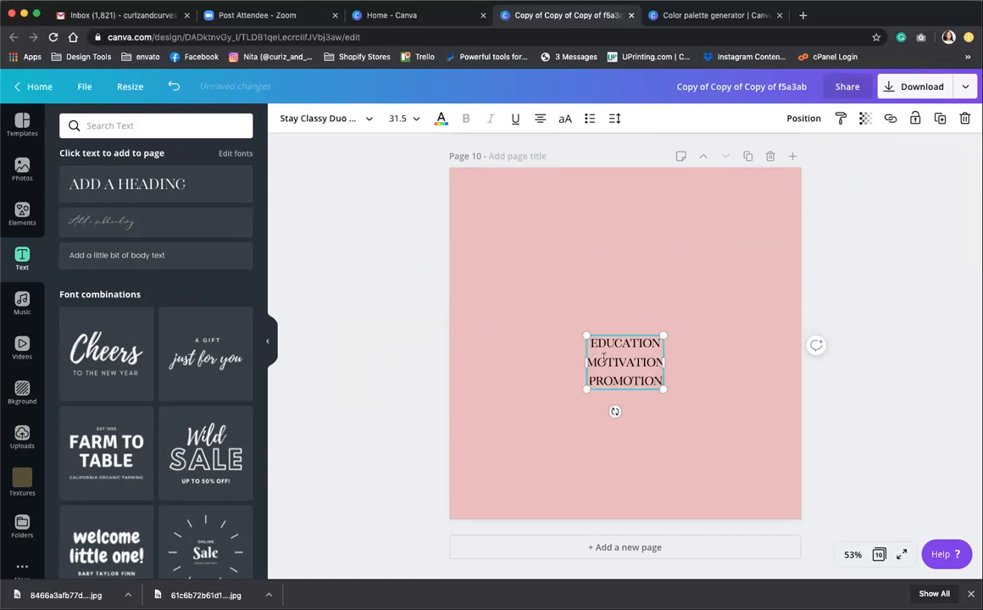
Enlarge the three-line heading to font size 87.4 and center it on the page
drag(582, 334, 450, 240)
drag(581, 290, 646, 320)
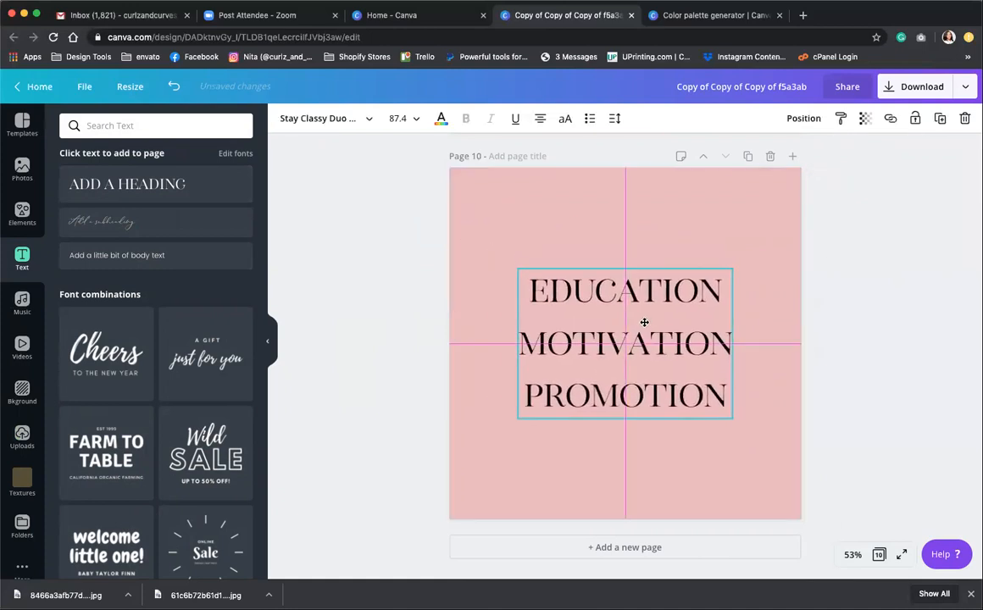
click(786, 351)
Look over all the pages from the mood board to the three-line heading page for brand consistency
scroll(683, 388, up, 3)
scroll(680, 385, up, 5)
scroll(683, 415, down, 8)
click(668, 400)
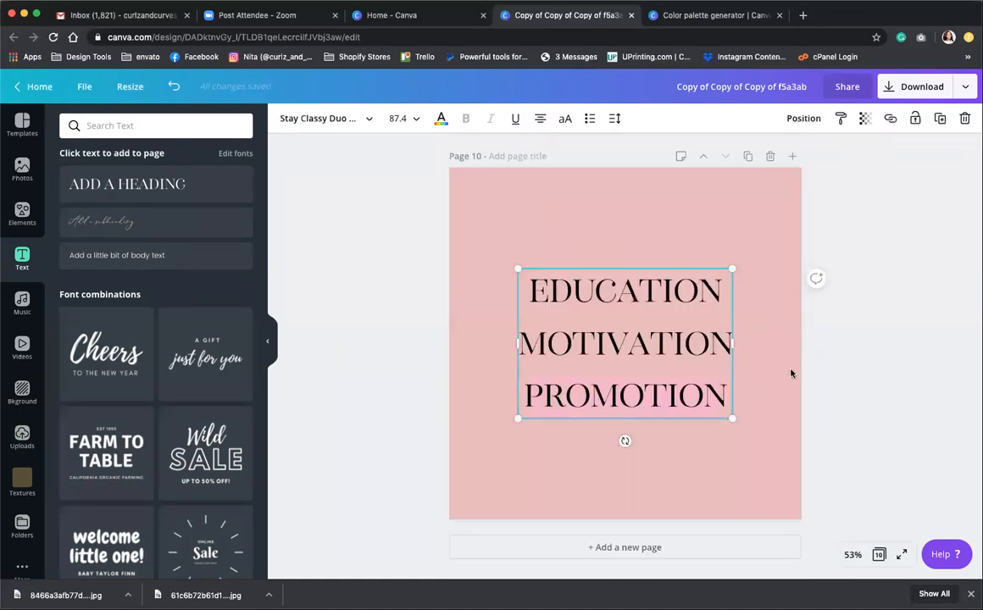
click(771, 377)
click(706, 395)
click(774, 371)
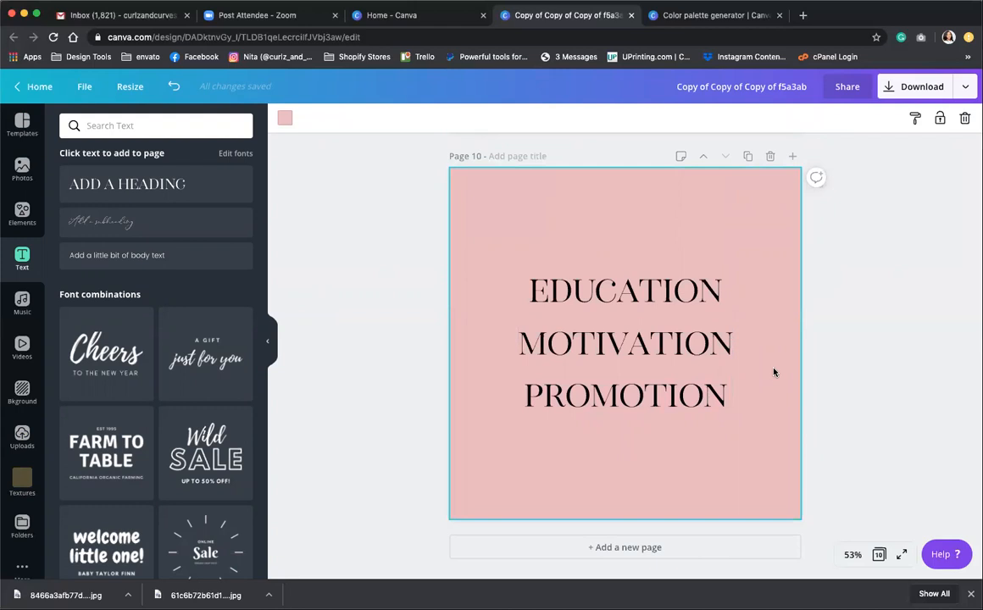
scroll(737, 427, up, 10)
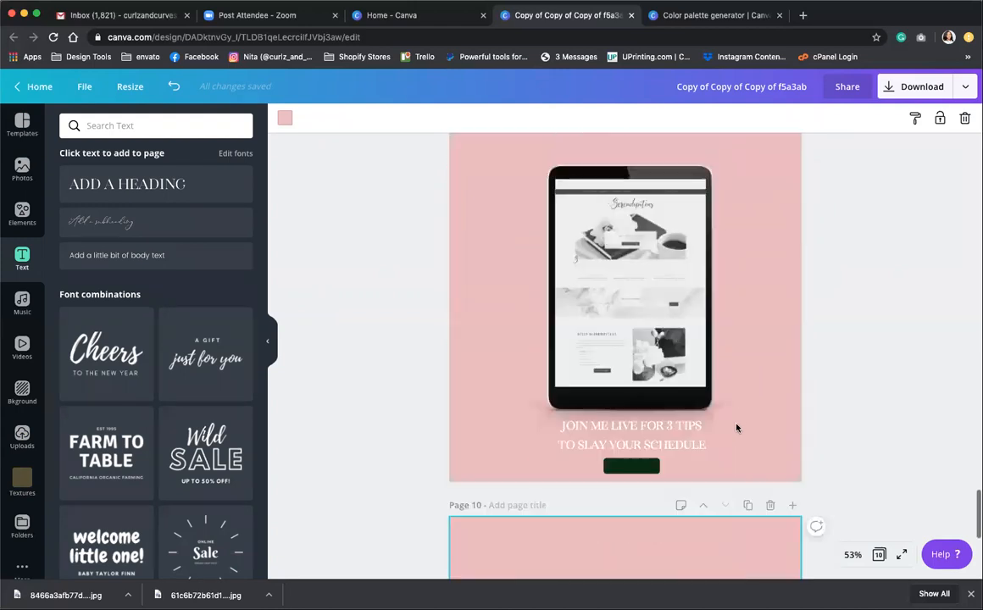
scroll(735, 430, down, 10)
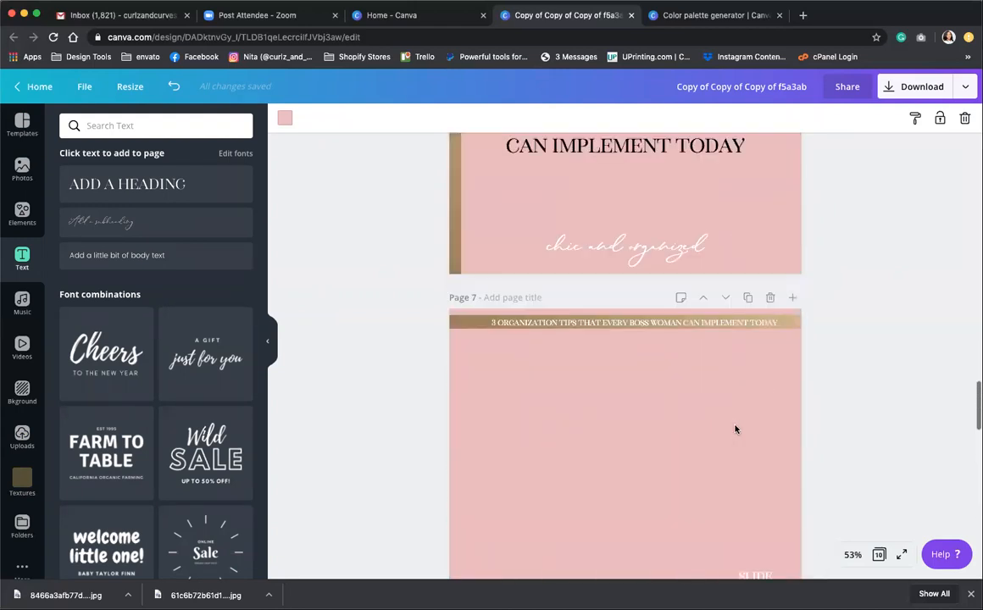
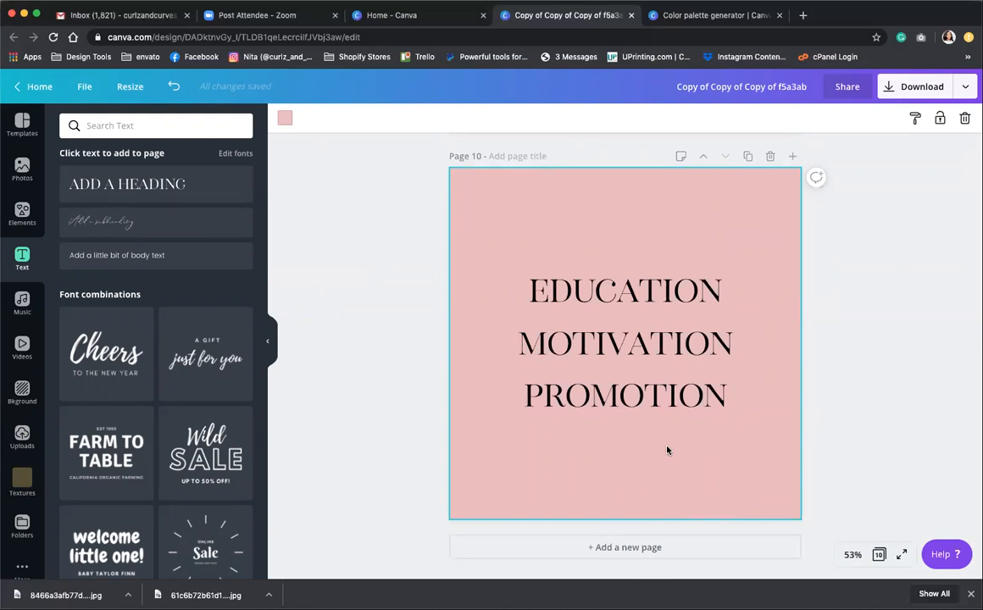
scroll(665, 432, up, 20)
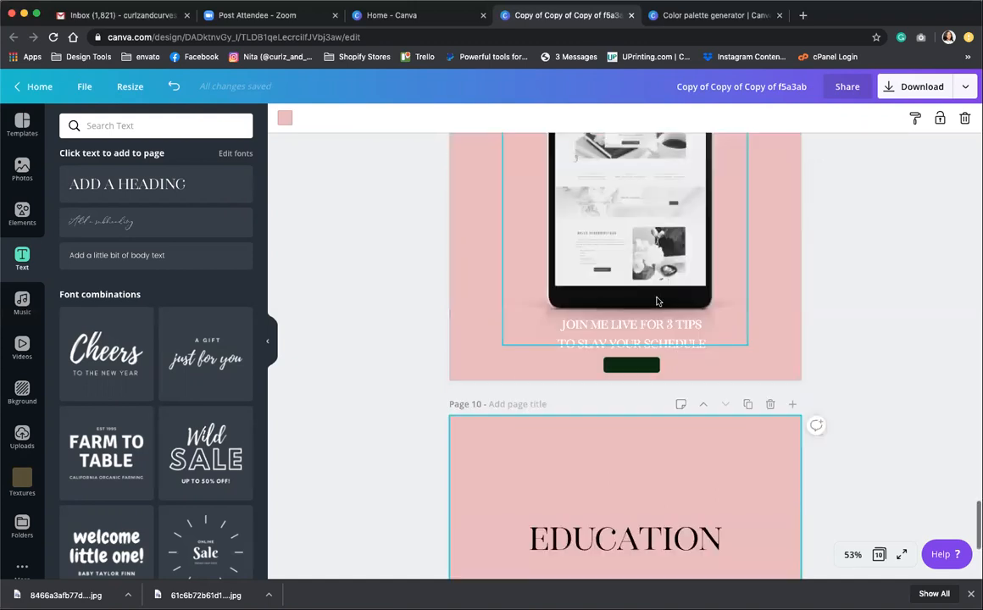
scroll(655, 347, up, 5)
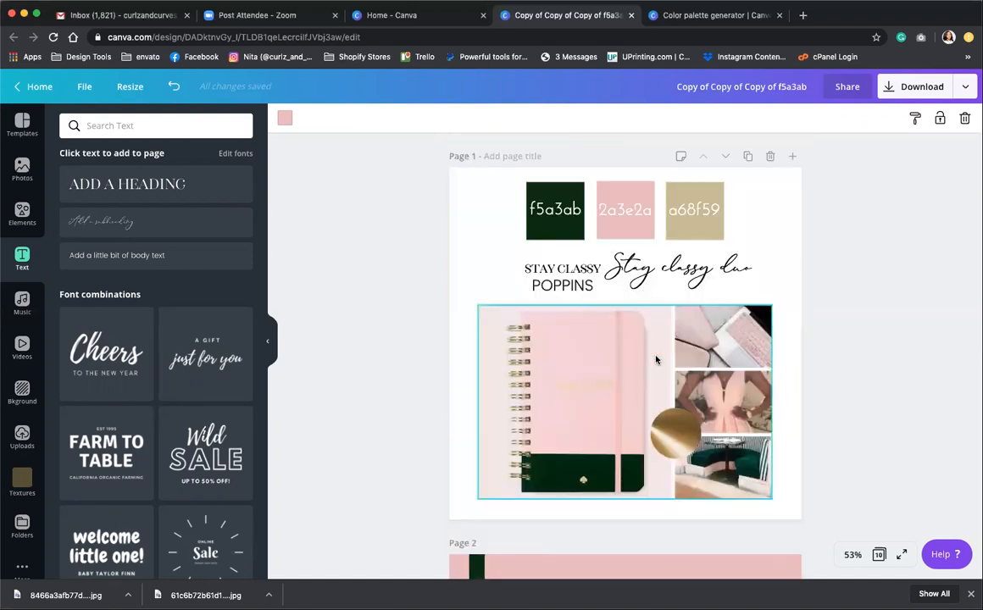
scroll(655, 360, down, 15)
scroll(655, 360, up, 15)
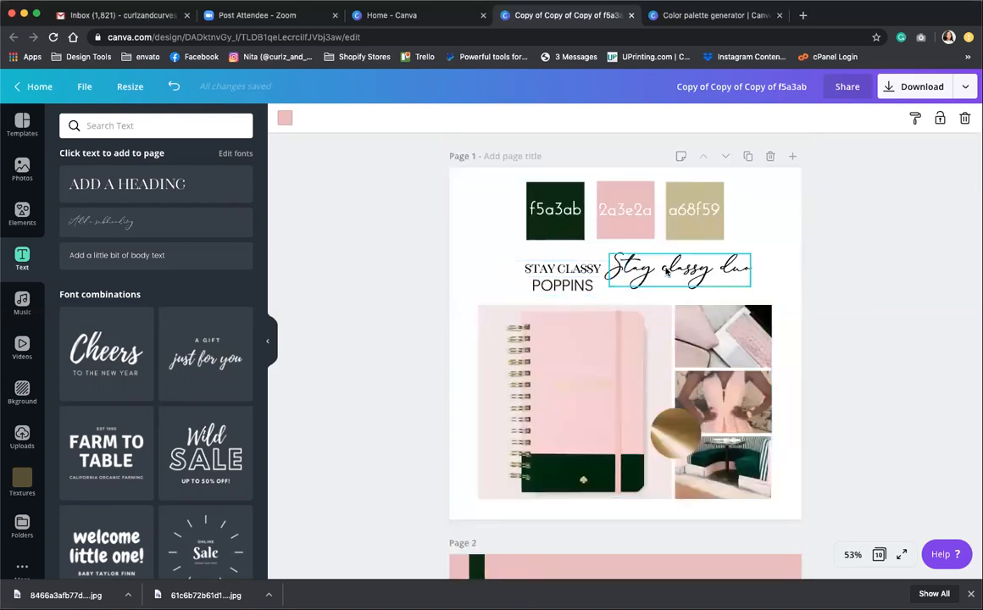
scroll(675, 310, down, 5)
scroll(676, 310, down, 20)
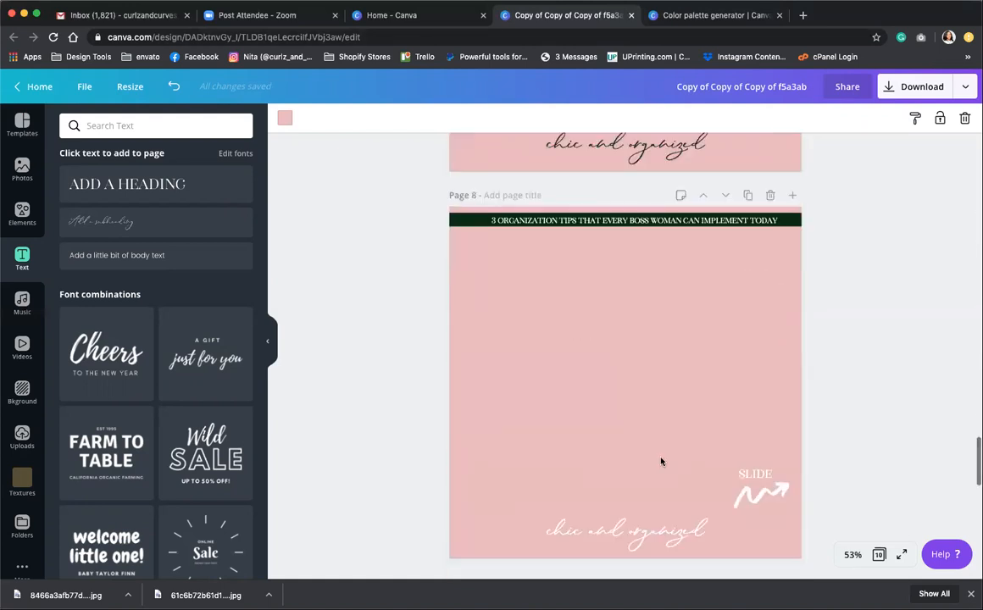
scroll(662, 462, down, 8)
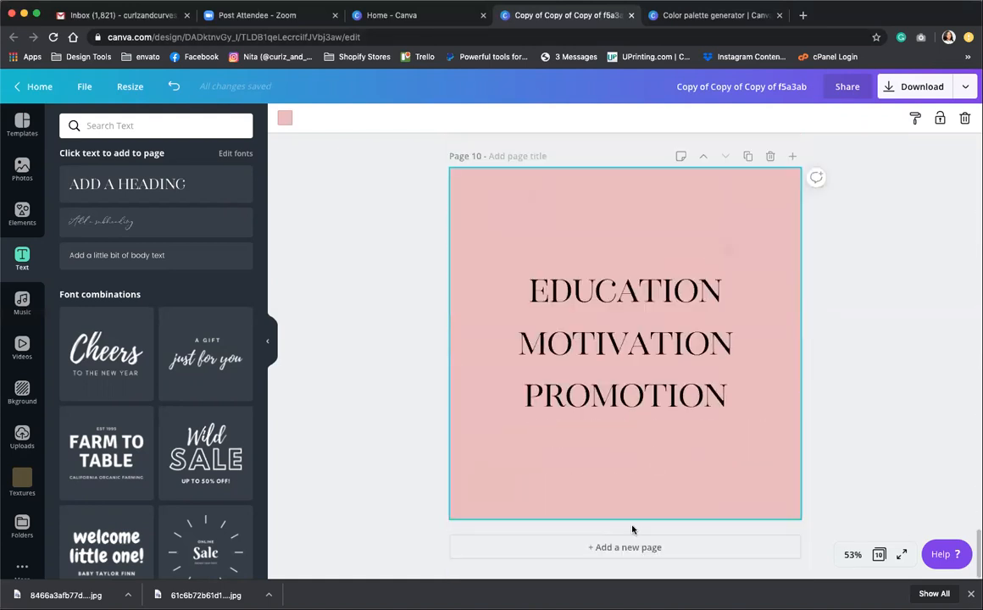
Add page 11 and place the uploaded black-and-white "GOAL BLOODED" T-shirt photo at its center
click(628, 546)
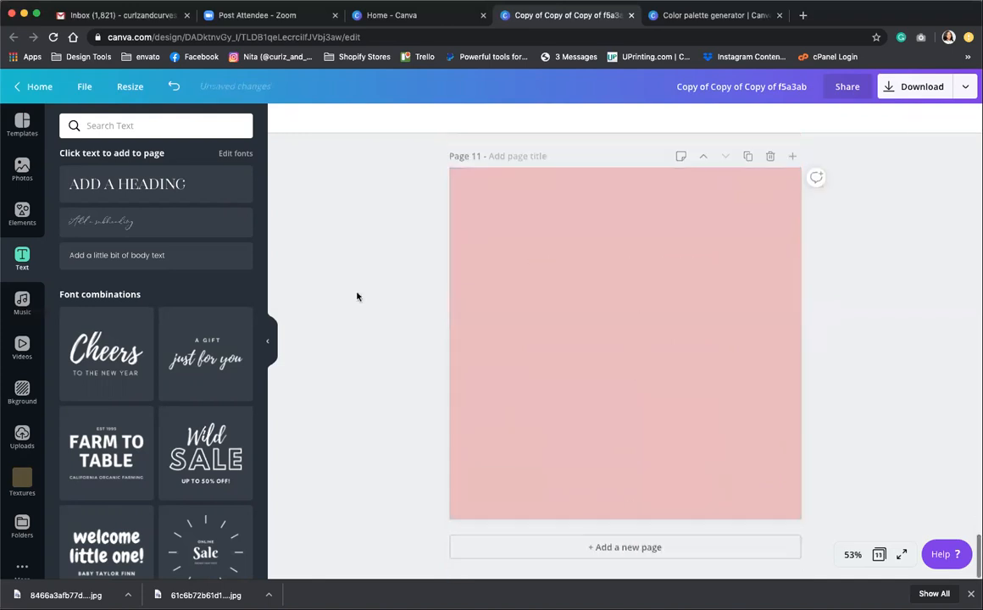
click(22, 436)
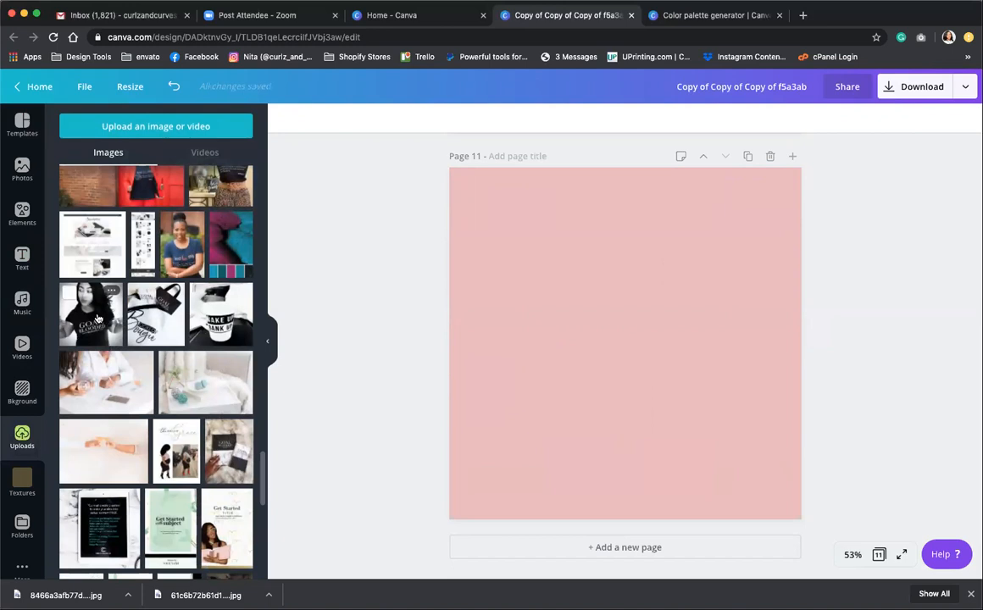
click(97, 318)
drag(624, 340, 617, 285)
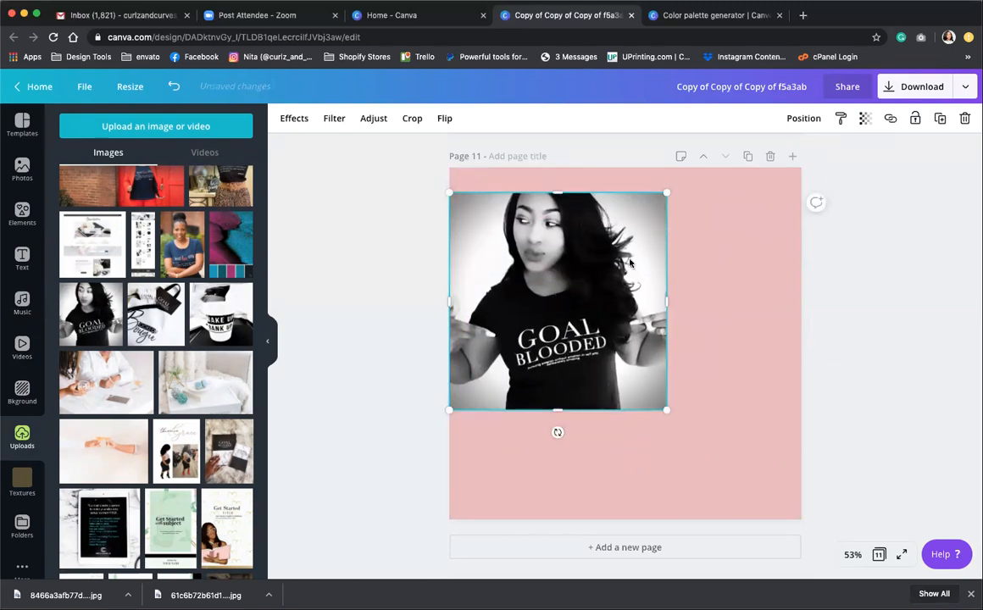
drag(631, 276, 672, 324)
click(777, 301)
Remove the background from the T-shirt photo with Background Remover
click(687, 314)
click(294, 119)
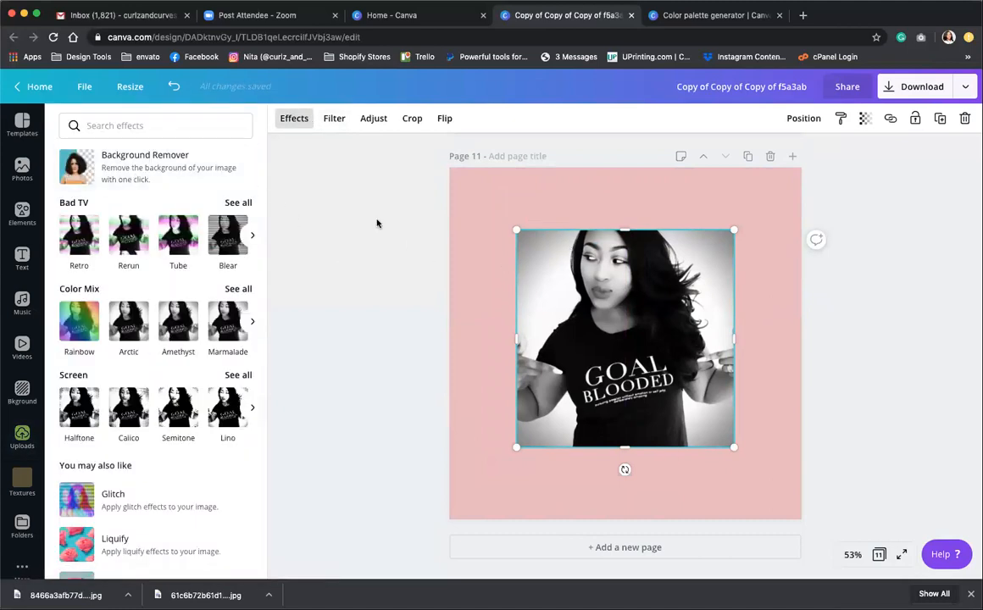
click(159, 162)
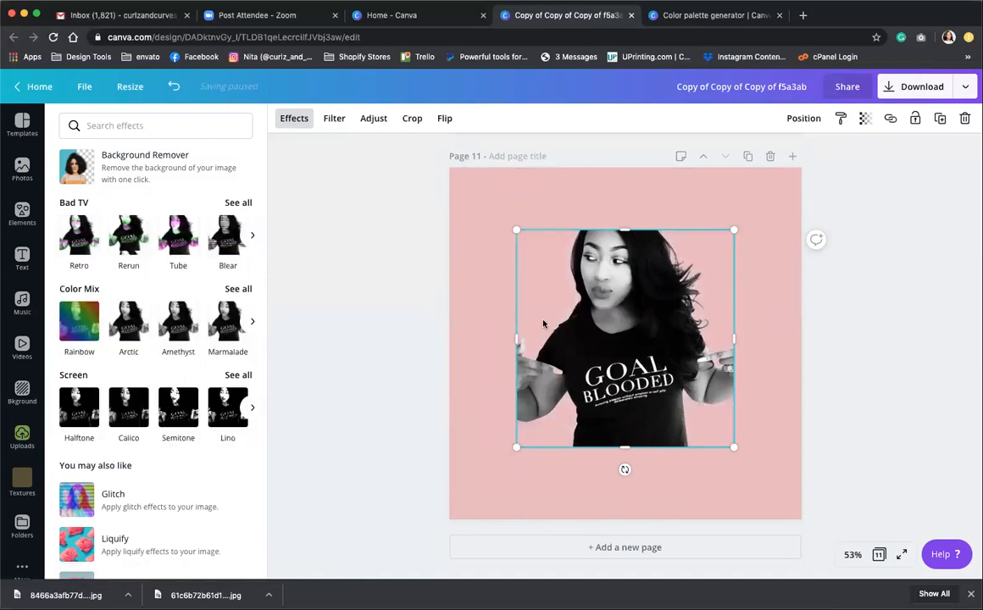
Enlarge the cut-out photo beyond the page edges and position it so the woman fills page 11
drag(515, 447, 506, 379)
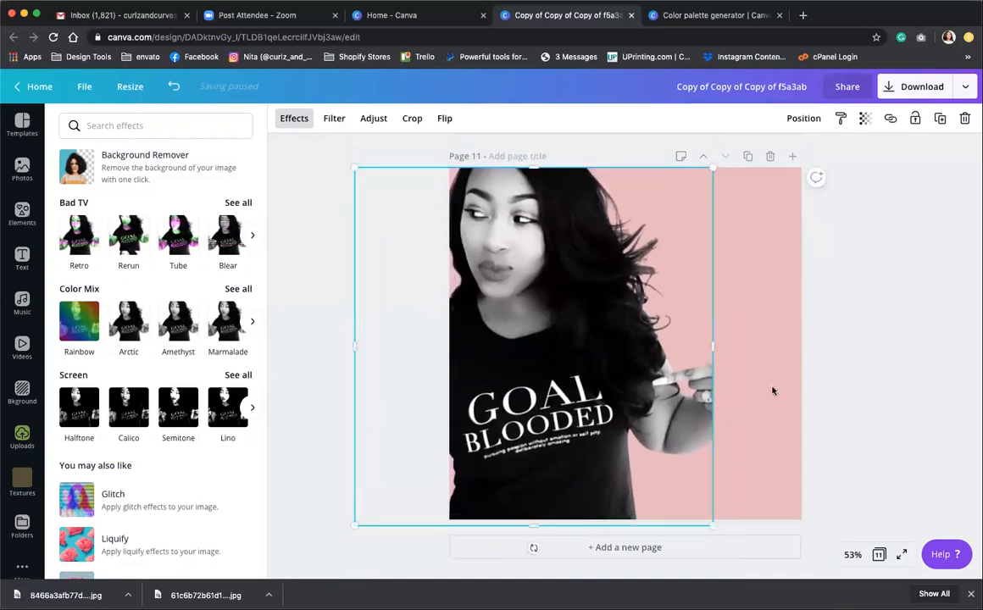
drag(709, 528, 838, 592)
mouse_move(660, 290)
mouse_down()
mouse_move(663, 252)
mouse_move(649, 285)
mouse_move(659, 291)
mouse_up()
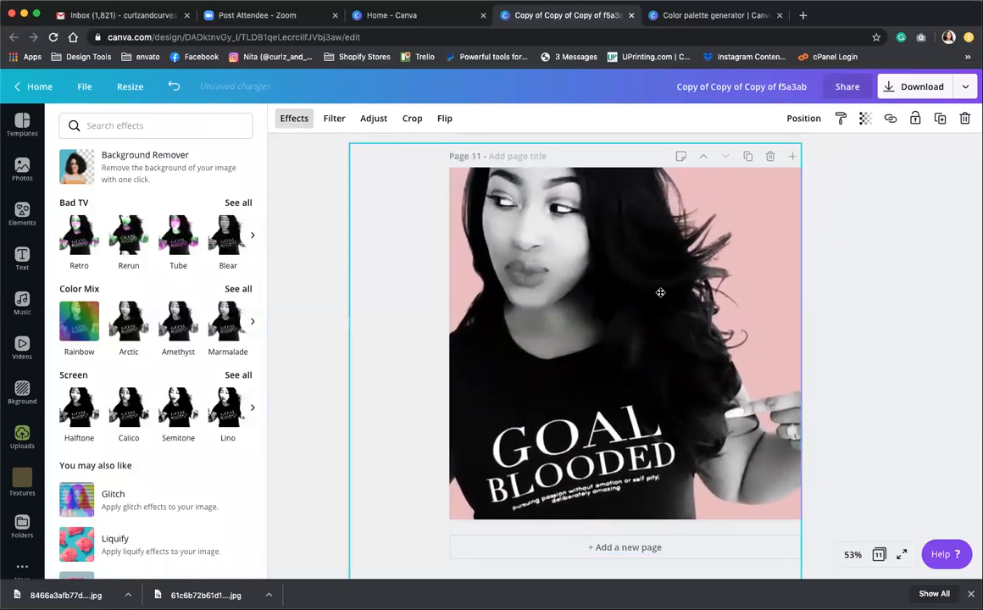
Fade the enlarged photo by setting its transparency to about 27
click(866, 119)
mouse_move(773, 158)
mouse_down()
mouse_move(766, 150)
mouse_move(777, 154)
mouse_up()
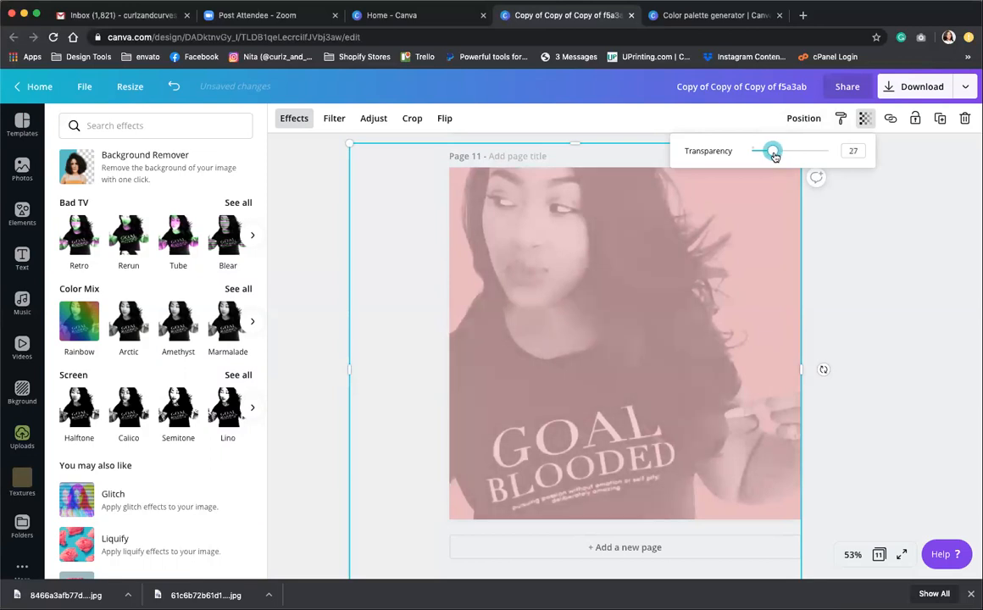
click(856, 326)
Duplicate the three-line heading on page 10 and place the copy horizontally centered over the photo on page 11
scroll(809, 338, up, 3)
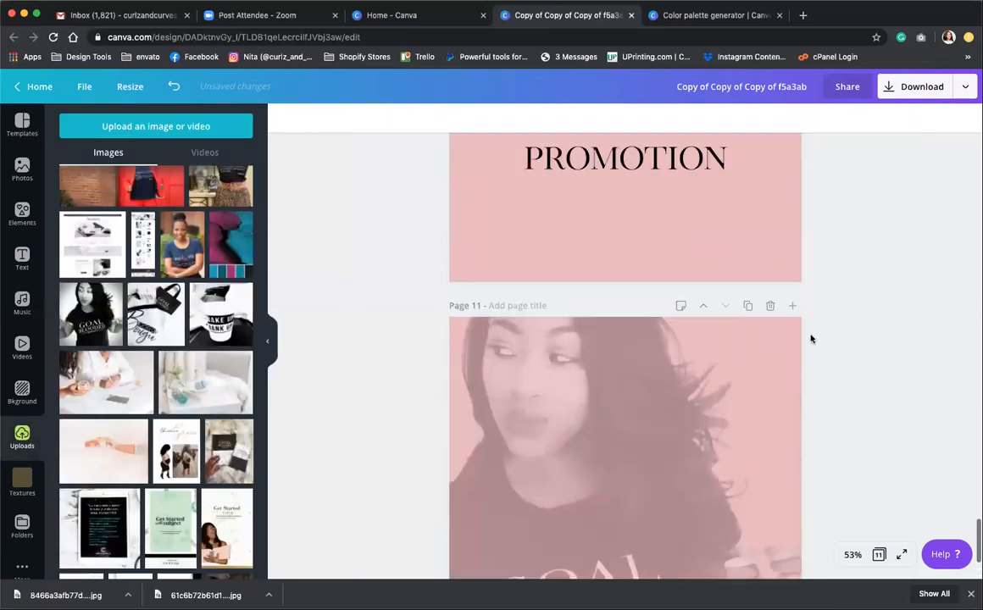
scroll(718, 343, down, 3)
scroll(719, 343, up, 3)
click(624, 299)
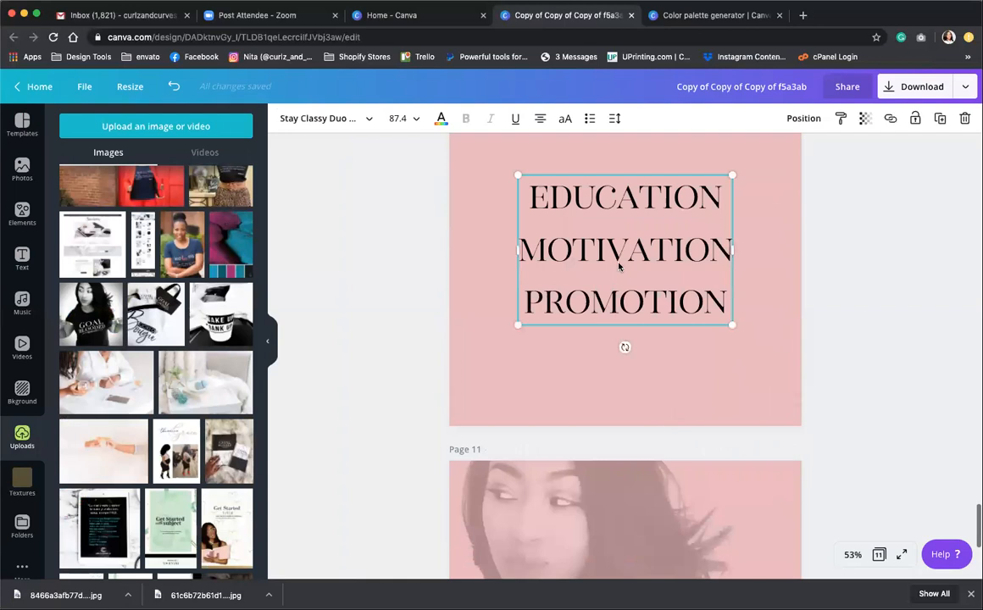
click(803, 119)
click(894, 155)
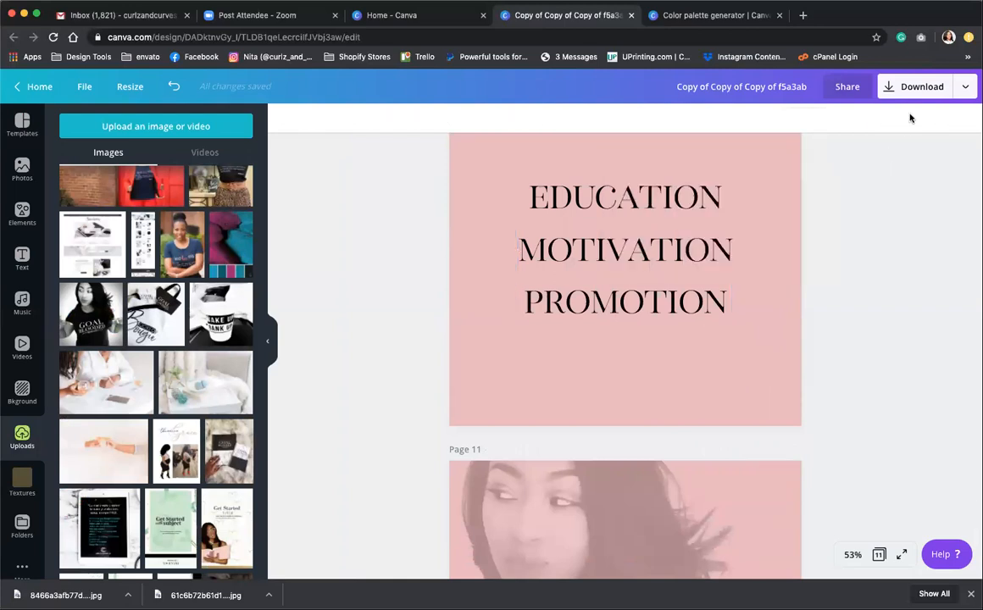
click(709, 212)
click(938, 118)
scroll(882, 278, down, 1)
drag(627, 280, 627, 557)
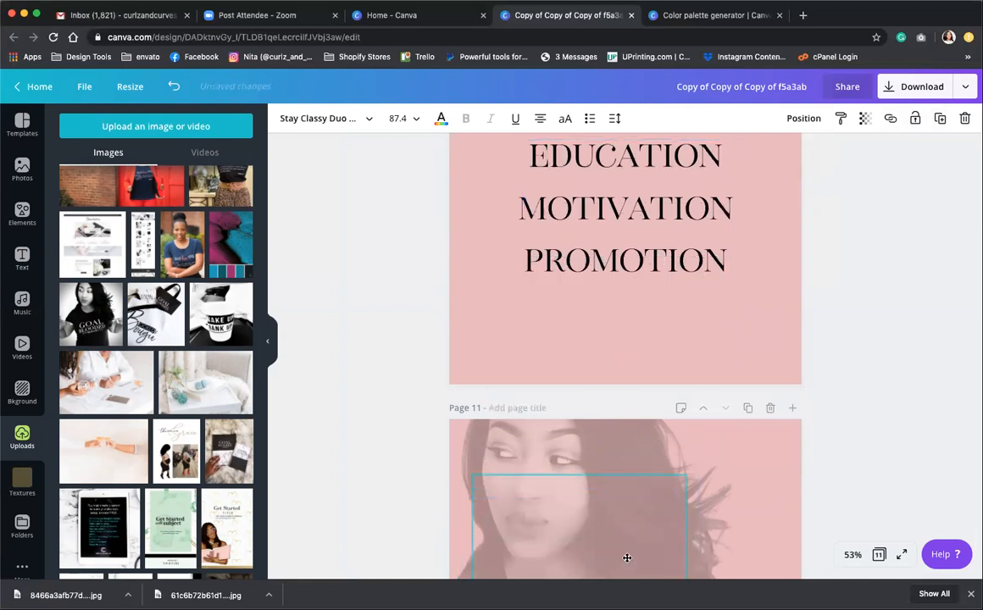
scroll(627, 424, down, 3)
drag(612, 308, 657, 401)
click(763, 355)
Recolor the copied heading on page 11 to the document's white
click(621, 442)
click(439, 119)
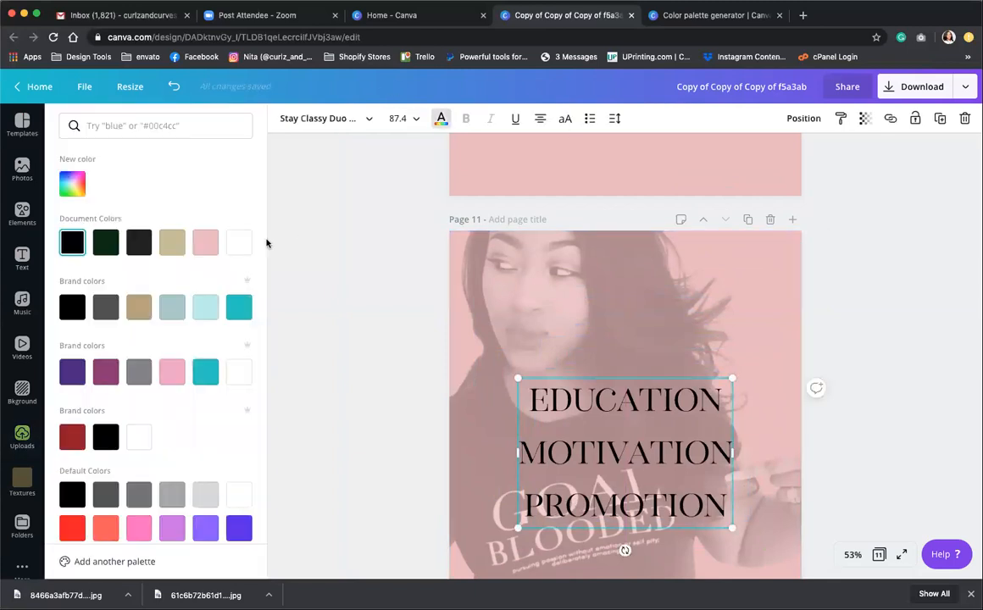
click(237, 243)
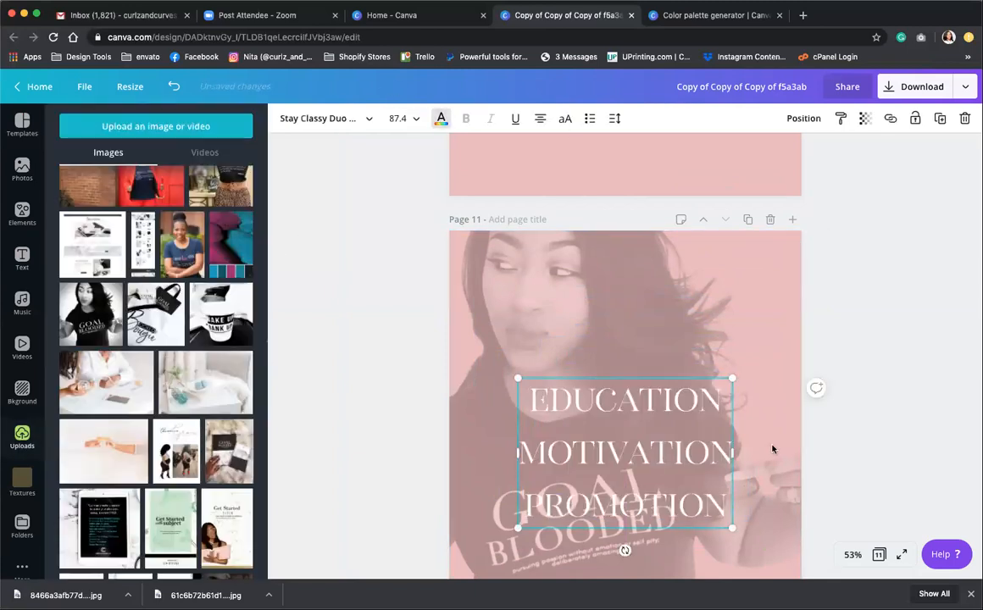
Delete the copied heading from the photo page
click(964, 119)
scroll(737, 384, down, 1)
click(679, 412)
scroll(740, 447, up, 3)
scroll(691, 421, down, 3)
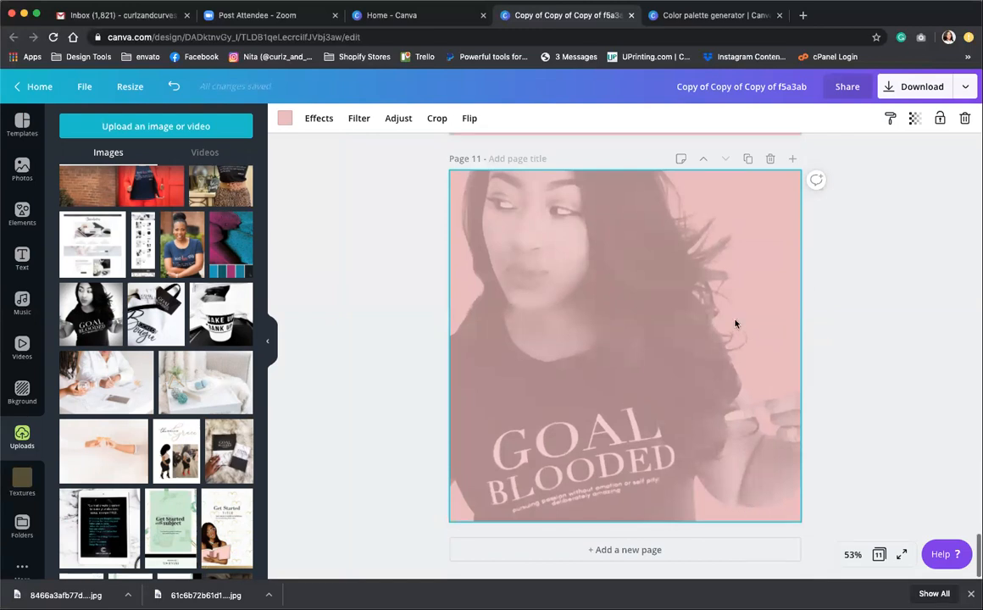
Review the design's existing pages, from the palette and font board on page 1 to the photo overlay on page 11
scroll(735, 324, up, 10)
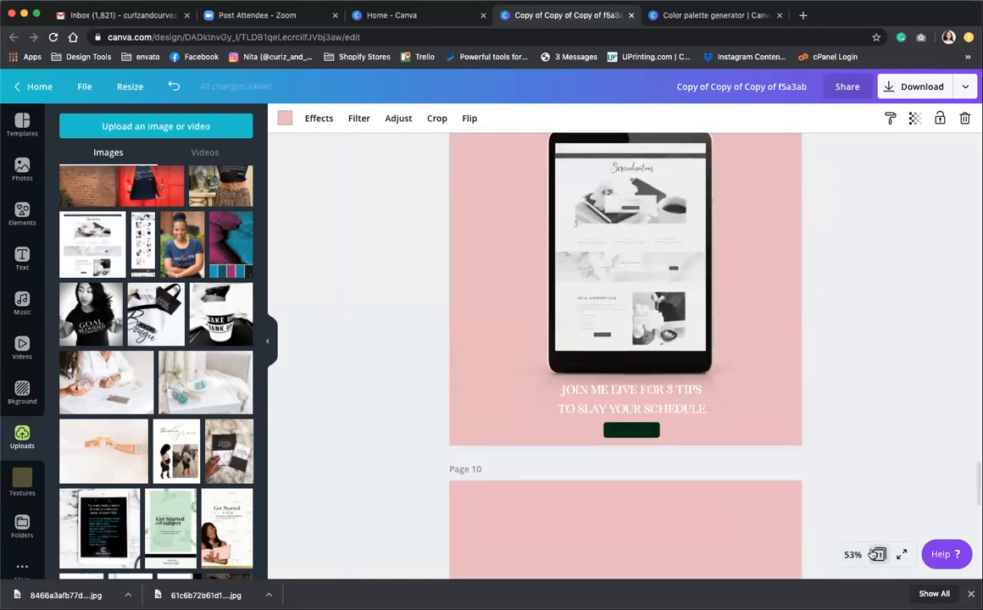
click(877, 554)
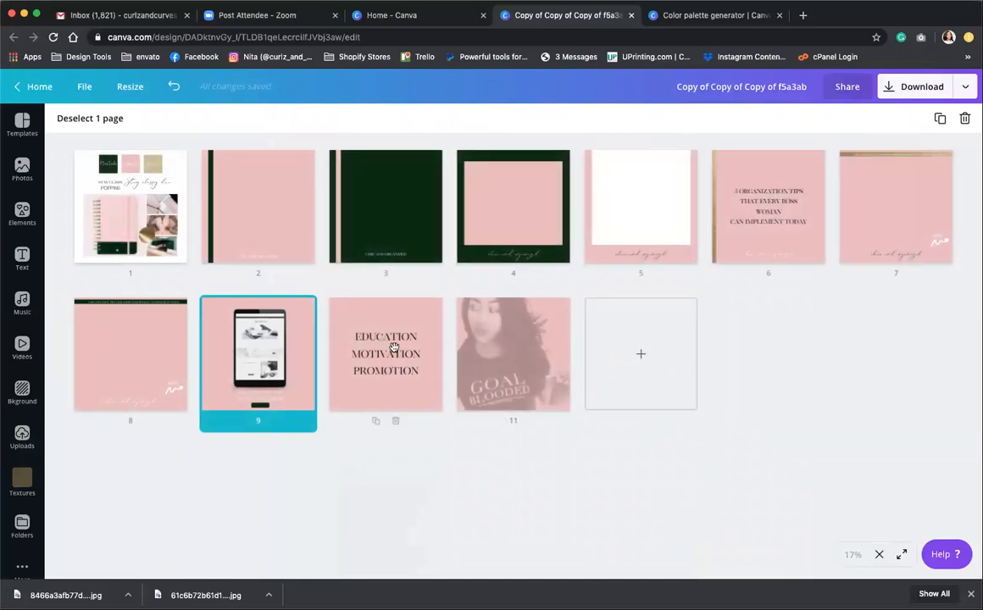
click(397, 492)
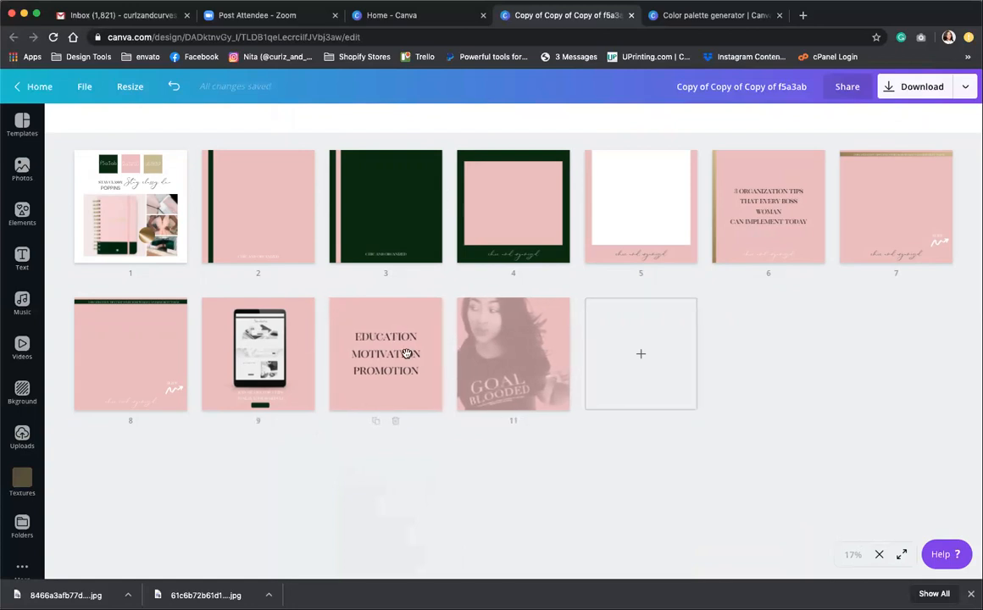
click(877, 555)
scroll(714, 436, up, 5)
scroll(712, 468, up, 20)
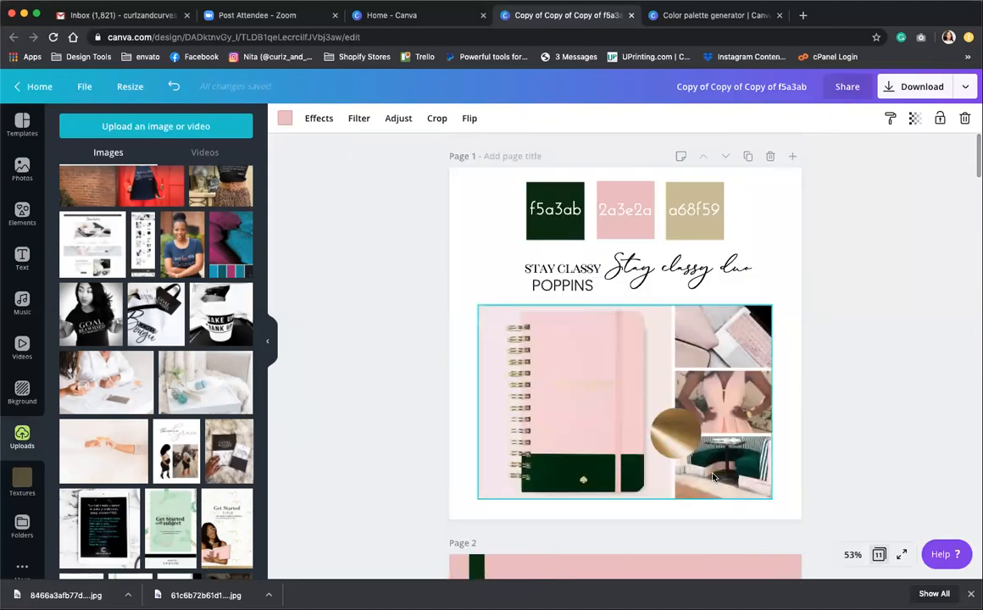
scroll(712, 479, down, 20)
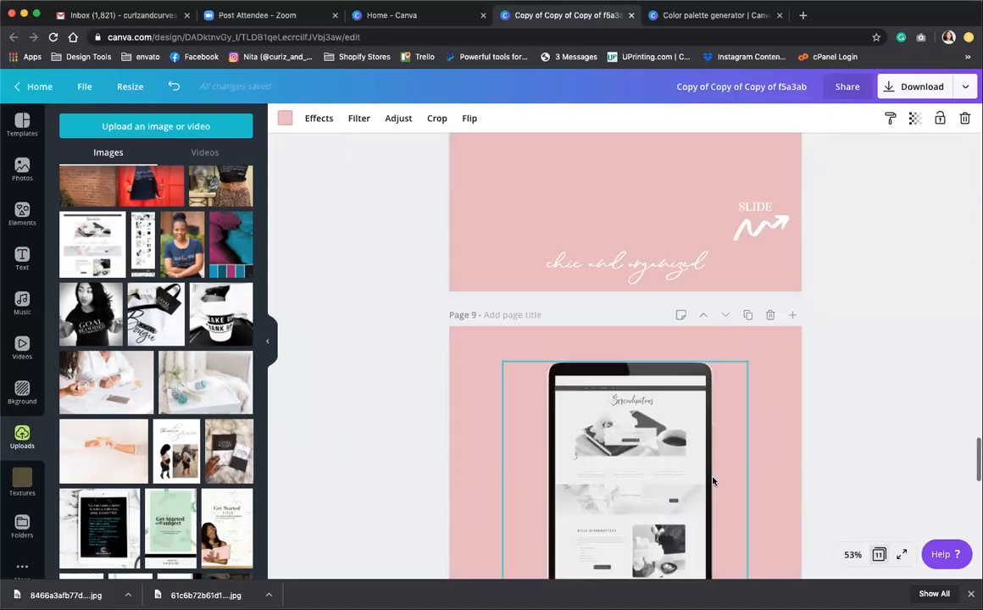
scroll(713, 481, down, 10)
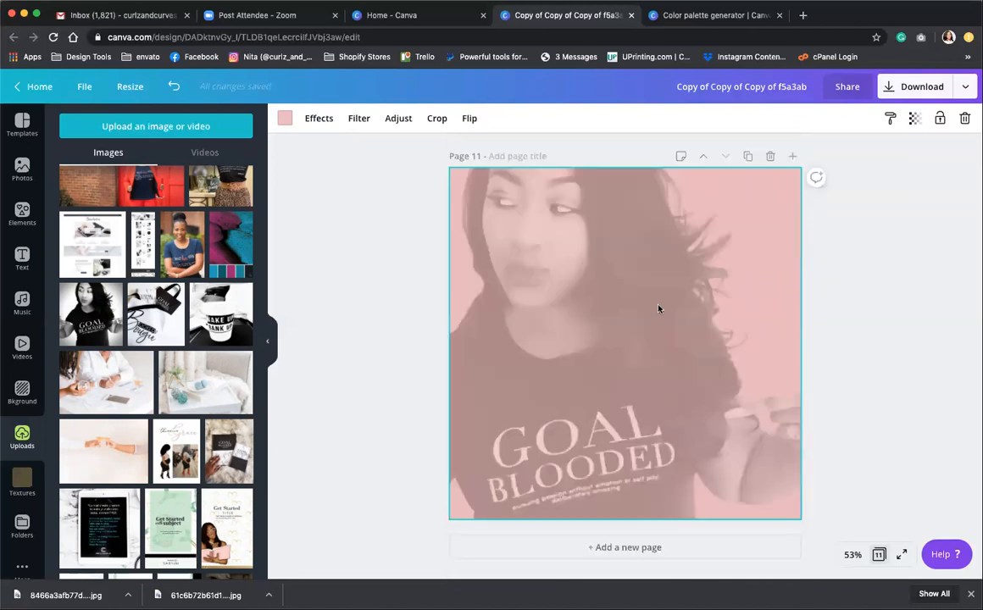
Duplicate page 9 with the tablet mockup
scroll(659, 308, up, 8)
click(718, 398)
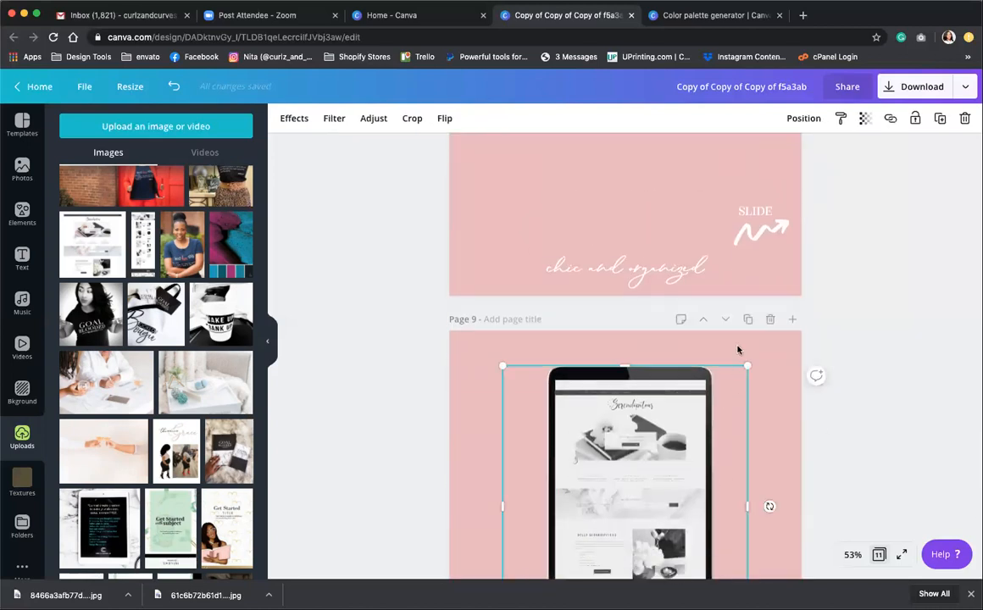
click(749, 320)
scroll(746, 330, down, 3)
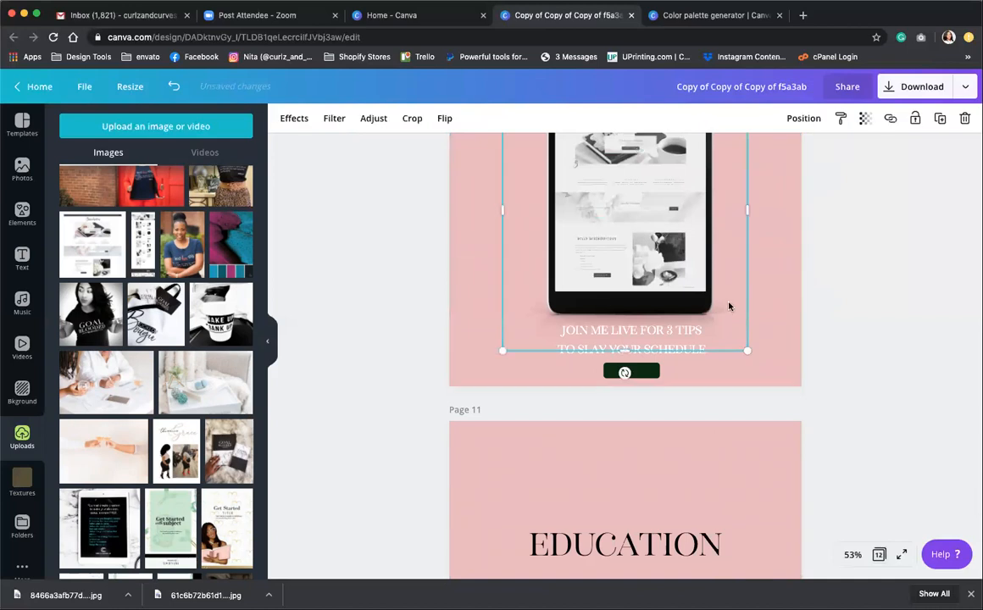
Enlarge the copied page's green button into a full-width band across the tablet and send it behind the mockup
click(653, 372)
drag(658, 373, 980, 478)
drag(707, 385, 540, 144)
scroll(708, 293, down, 2)
scroll(708, 301, up, 3)
scroll(709, 309, up, 1)
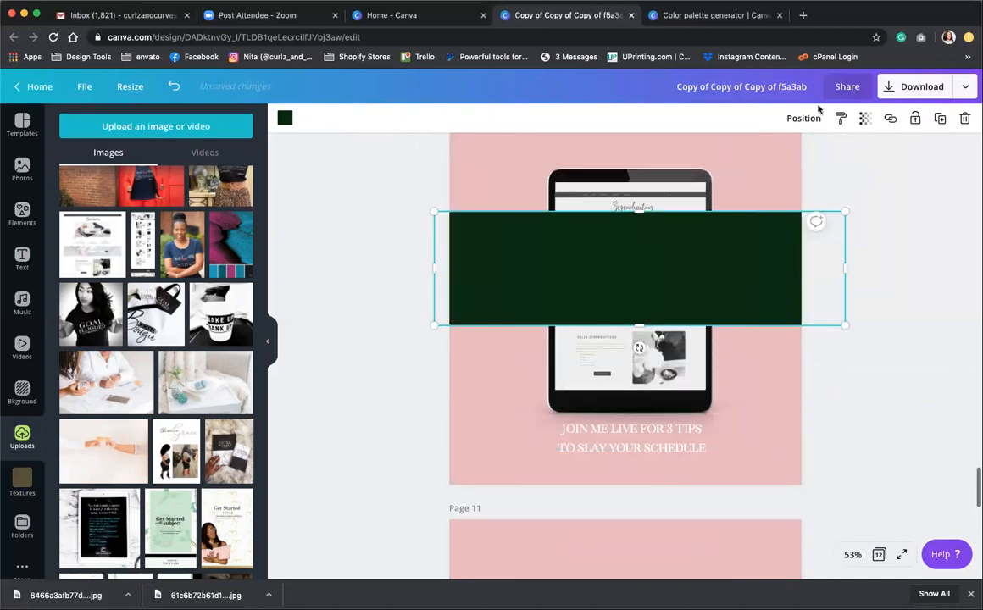
click(803, 118)
click(772, 161)
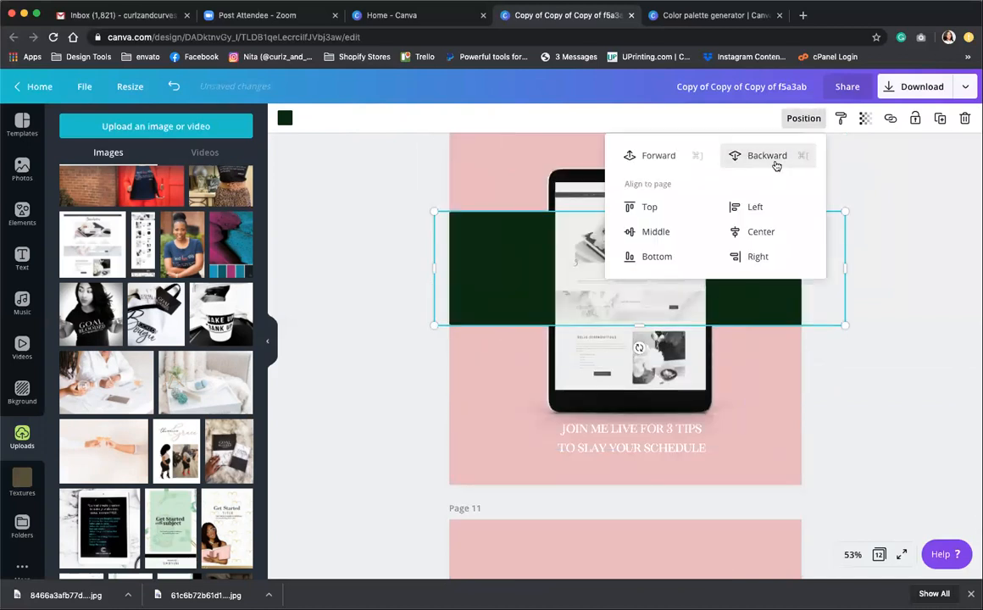
click(874, 391)
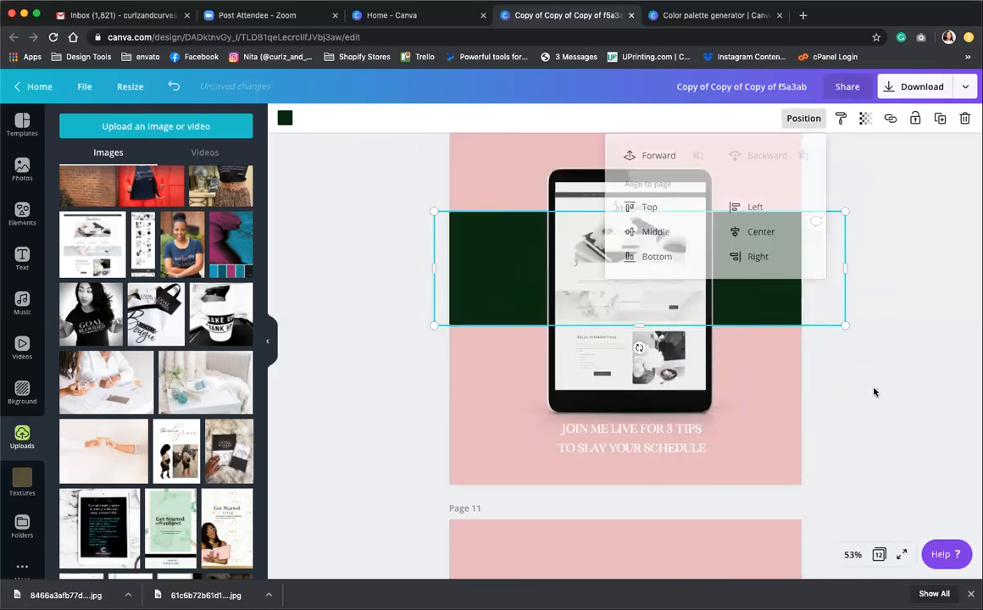
Shrink the tablet mockup with its screen image and place it on the left half of page 10
click(583, 194)
drag(583, 194, 516, 166)
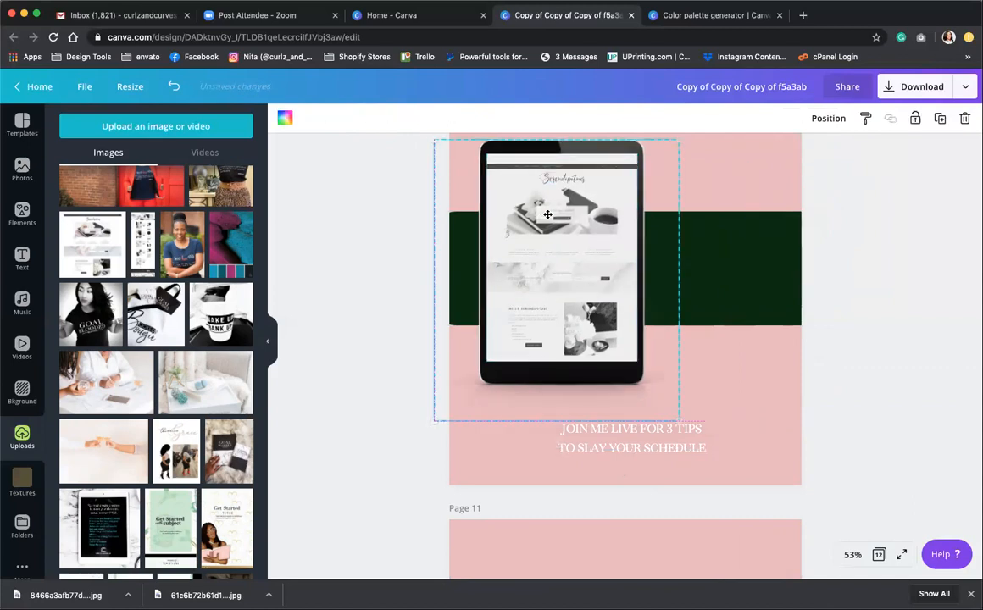
drag(679, 416, 647, 358)
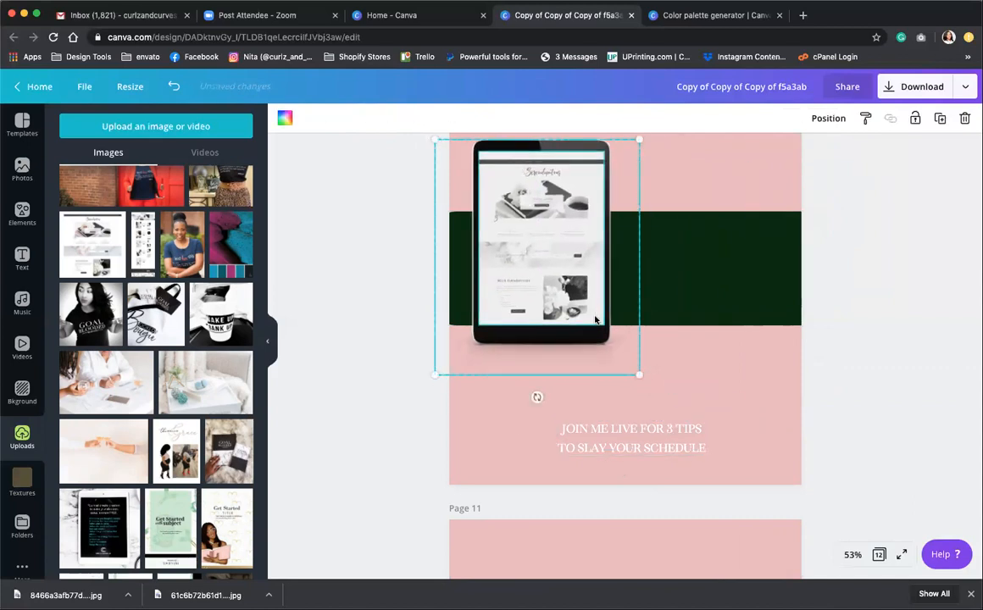
drag(595, 321, 597, 349)
Add a heading on the green band beside the tablet and place the "JOIN ME LIVE FOR 3 TIPS" caption above the band
click(670, 445)
drag(670, 445, 746, 273)
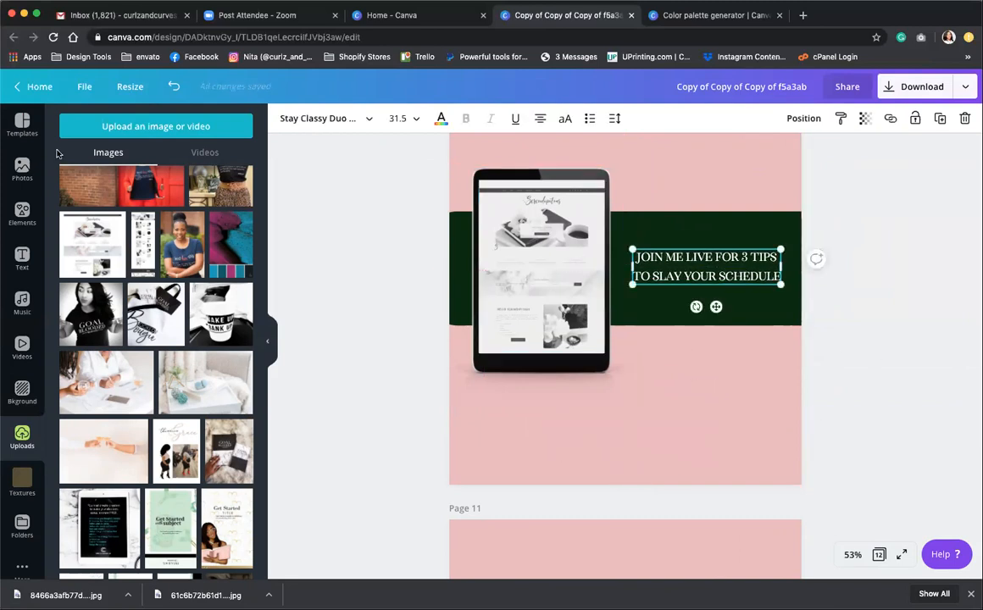
click(22, 257)
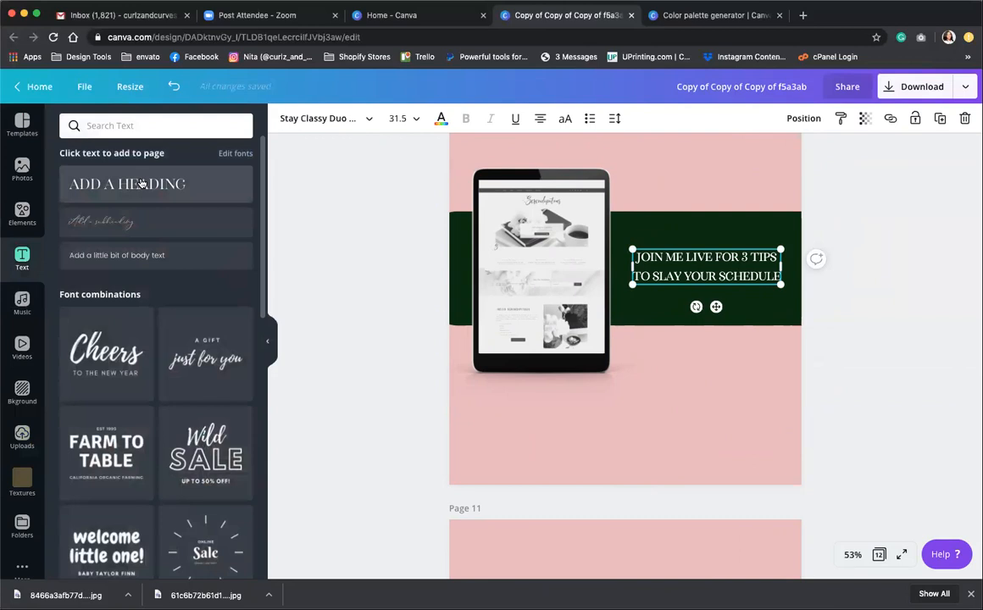
click(143, 183)
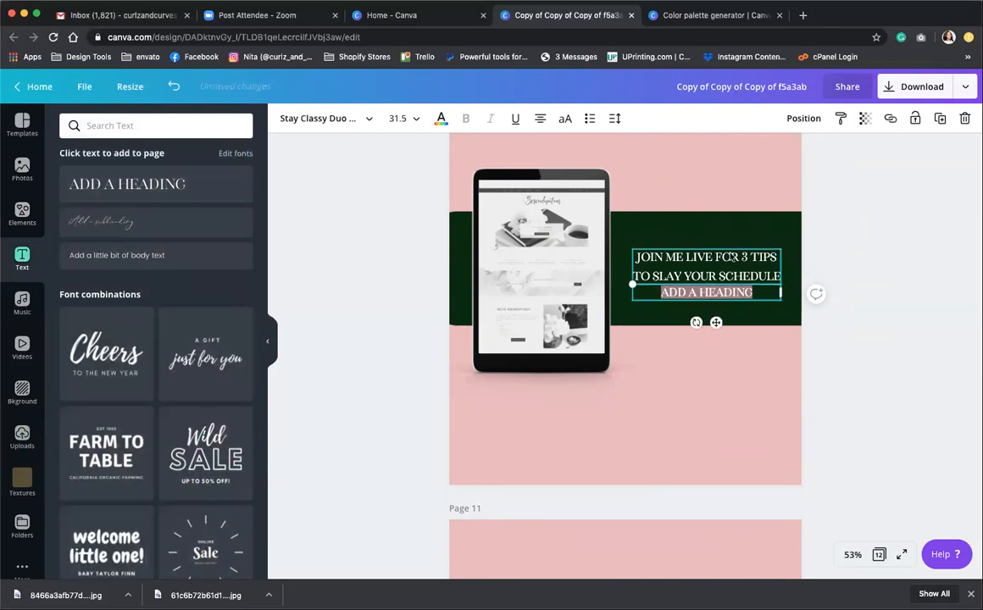
drag(732, 264, 739, 164)
drag(729, 303, 728, 252)
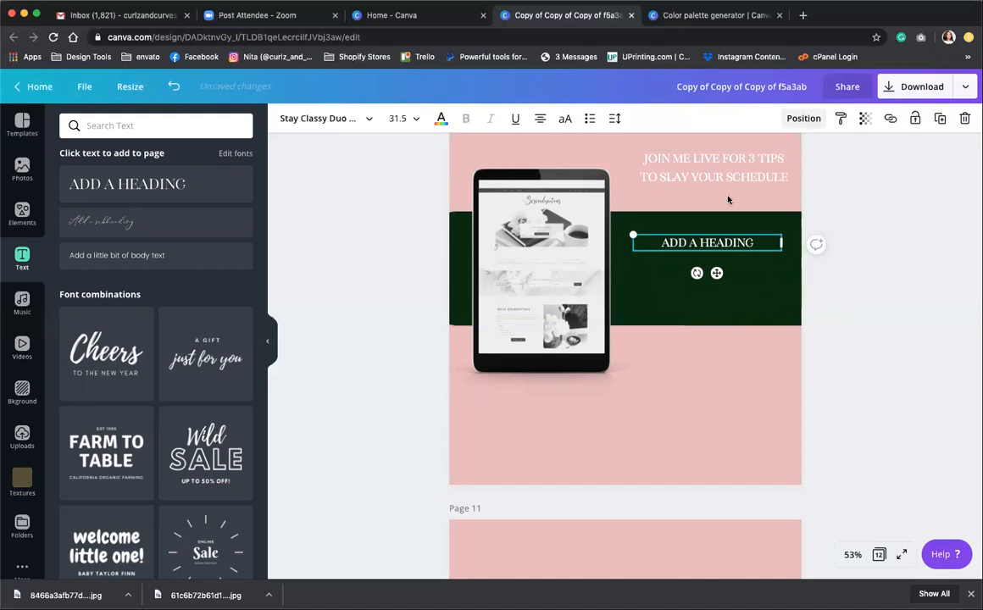
Duplicate the "ADD A HEADING" text three times and stack the four lines evenly on the green band
click(939, 119)
click(939, 119)
click(939, 118)
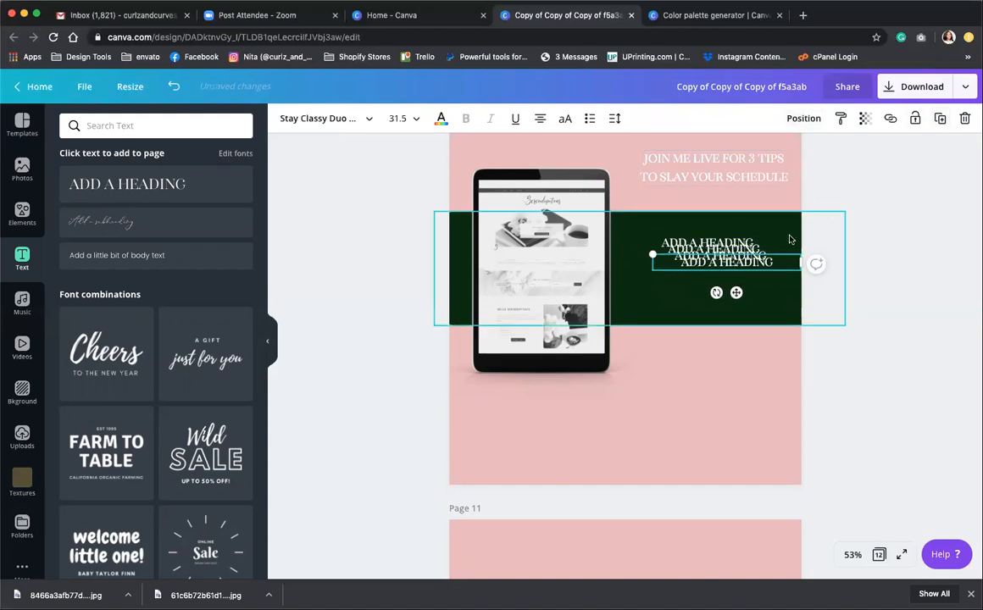
drag(769, 259, 757, 291)
mouse_move(721, 254)
mouse_down()
mouse_move(721, 277)
mouse_move(730, 240)
mouse_up()
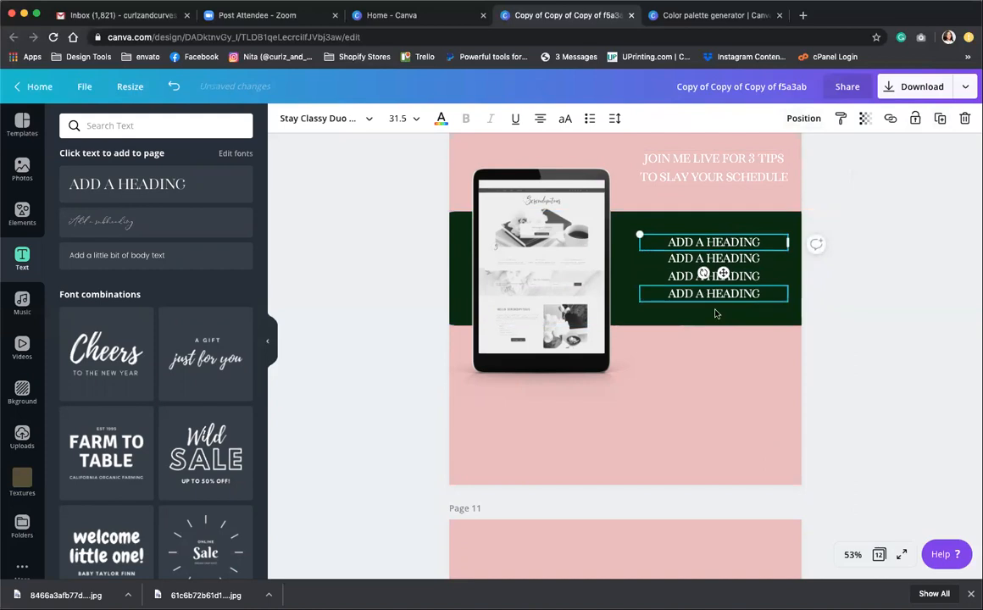
click(883, 428)
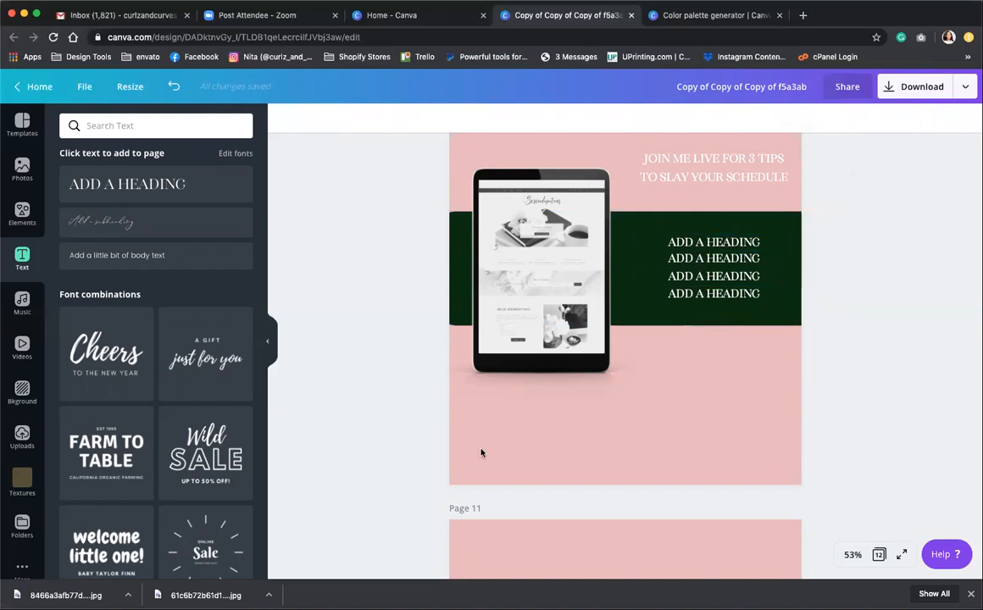
Move the "JOIN ME LIVE FOR 3 TIPS" caption down, closer to the green band on page 10
scroll(508, 457, up, 5)
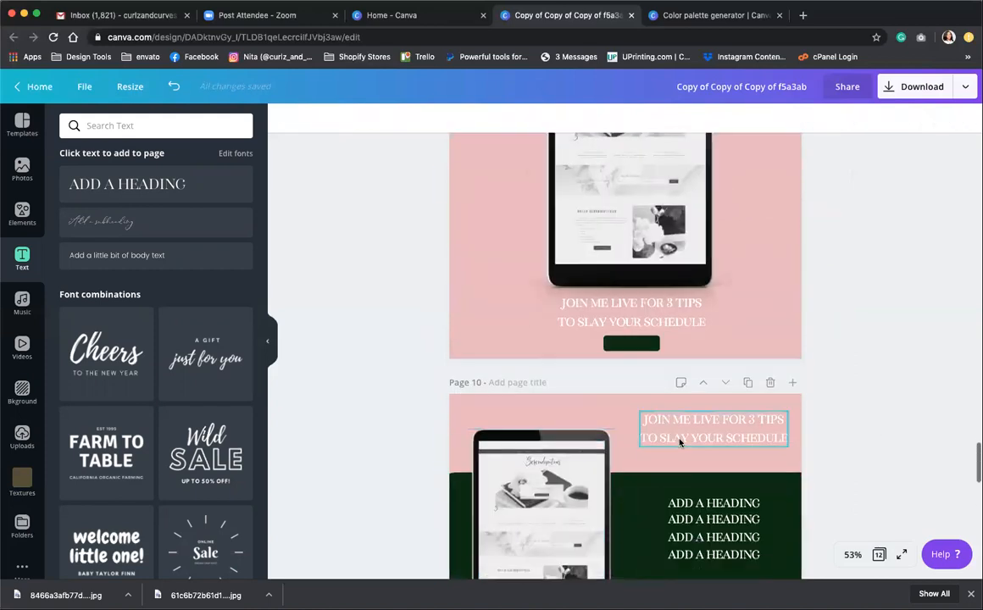
click(680, 442)
drag(679, 442, 683, 457)
scroll(684, 465, down, 1)
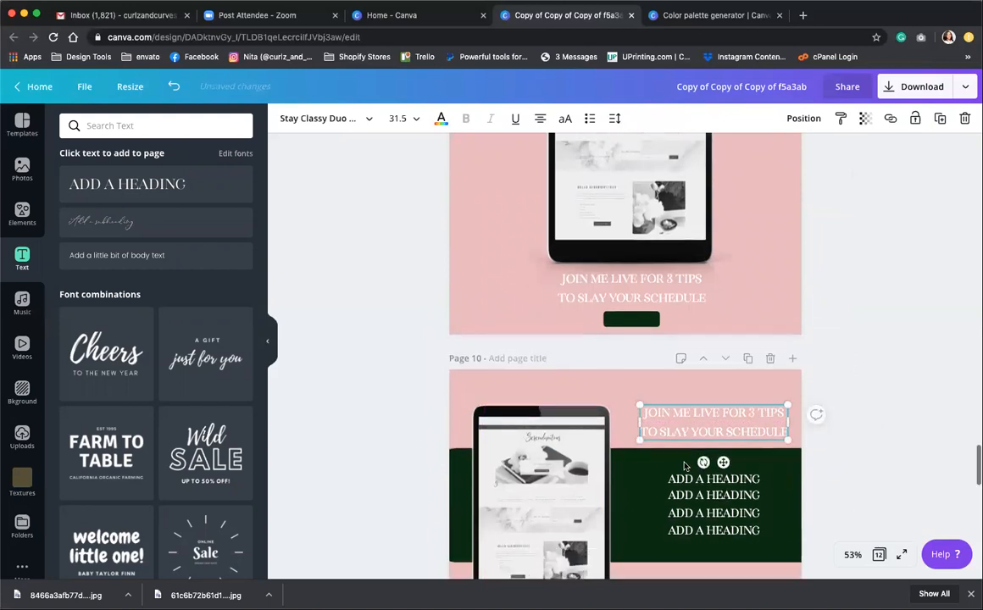
scroll(685, 465, down, 4)
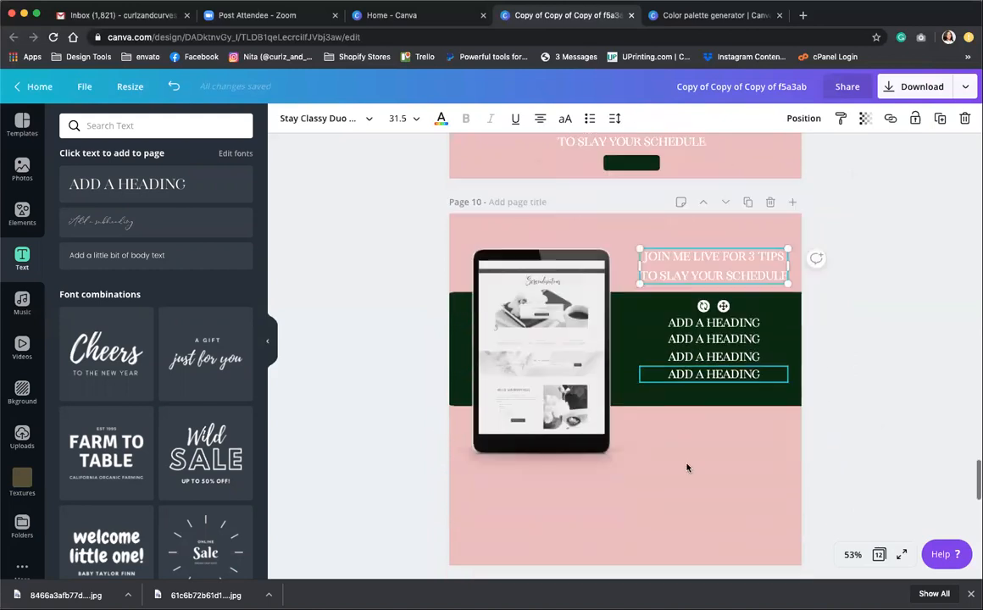
Move the green band and its texts lower together on page 10, and shift the tablet mockup down and right to match
drag(841, 468, 647, 255)
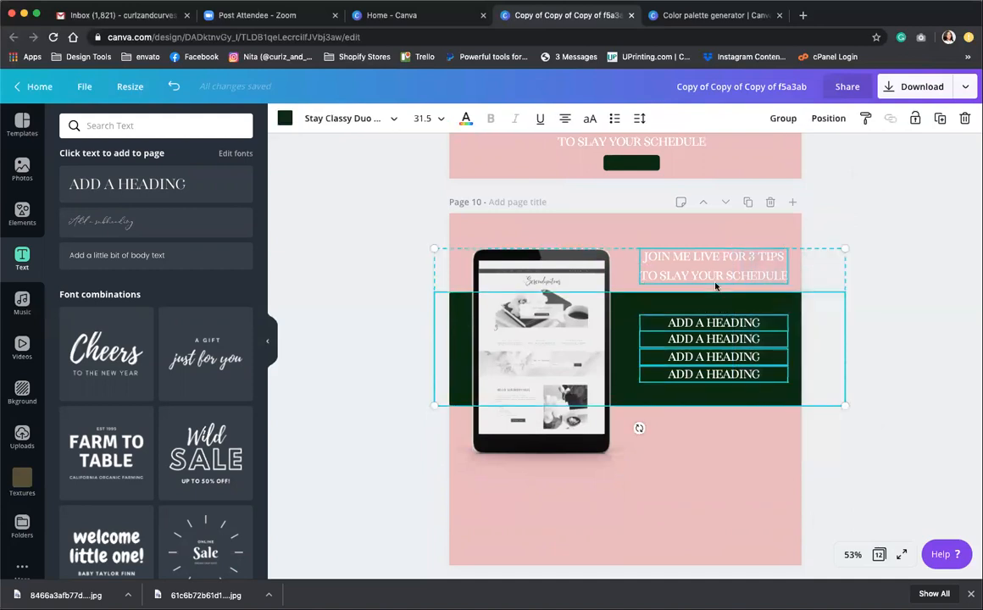
drag(717, 287, 717, 325)
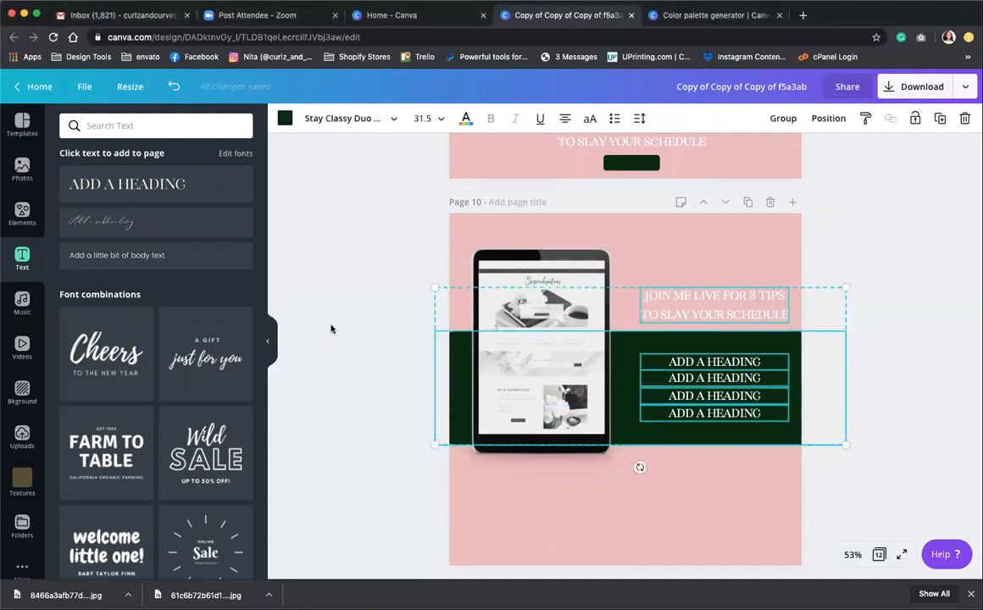
click(507, 261)
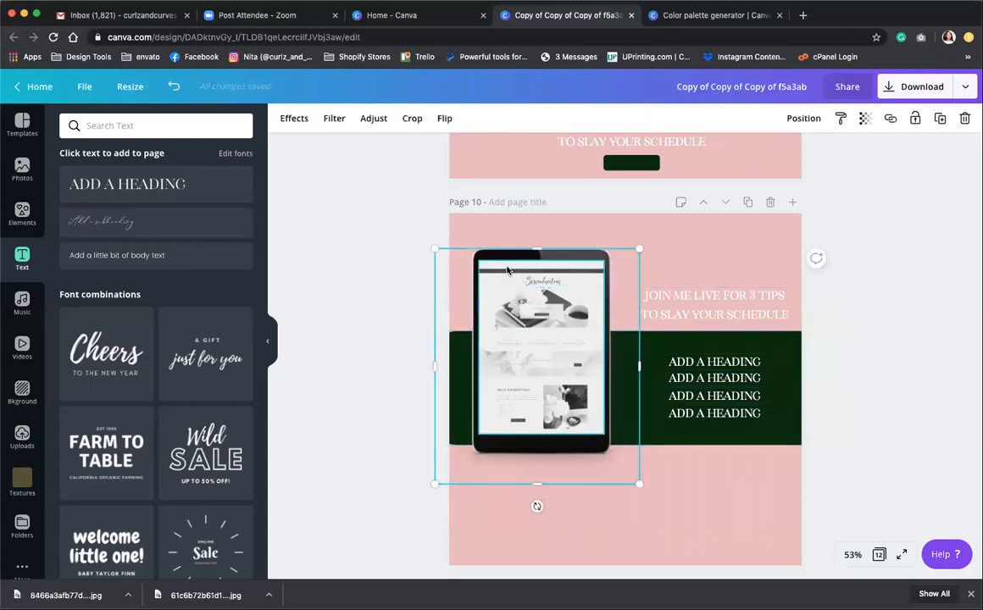
drag(506, 269, 521, 300)
click(887, 344)
scroll(750, 436, down, 1)
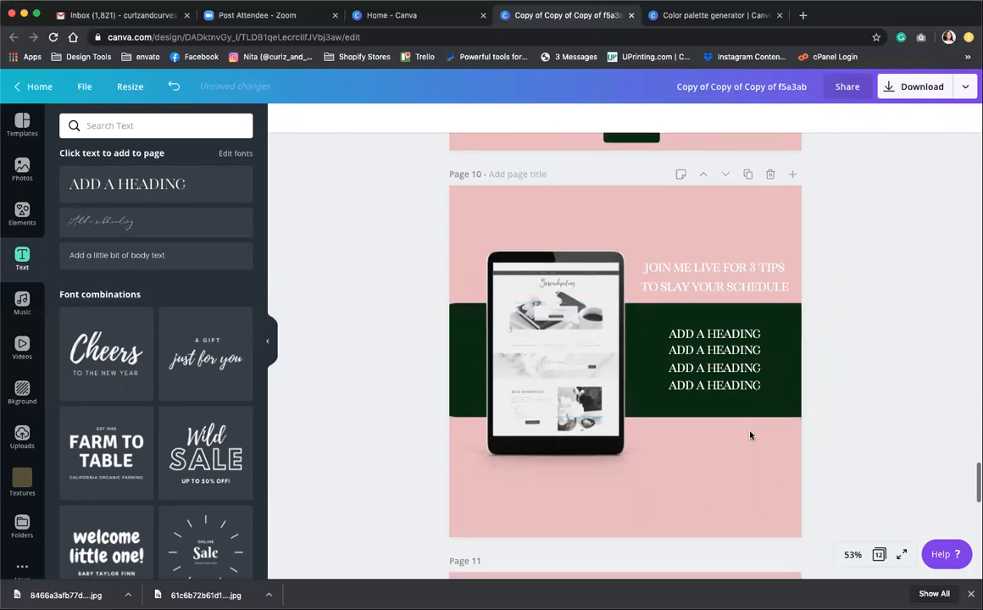
Duplicate the green band, place the copy along the bottom edge of page 10, and color it white
click(473, 341)
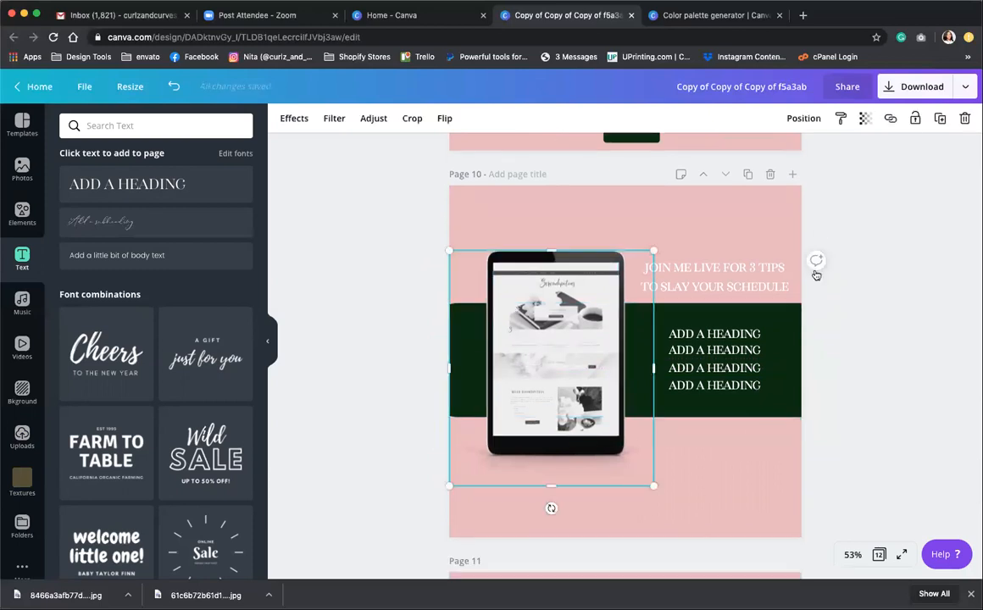
click(791, 318)
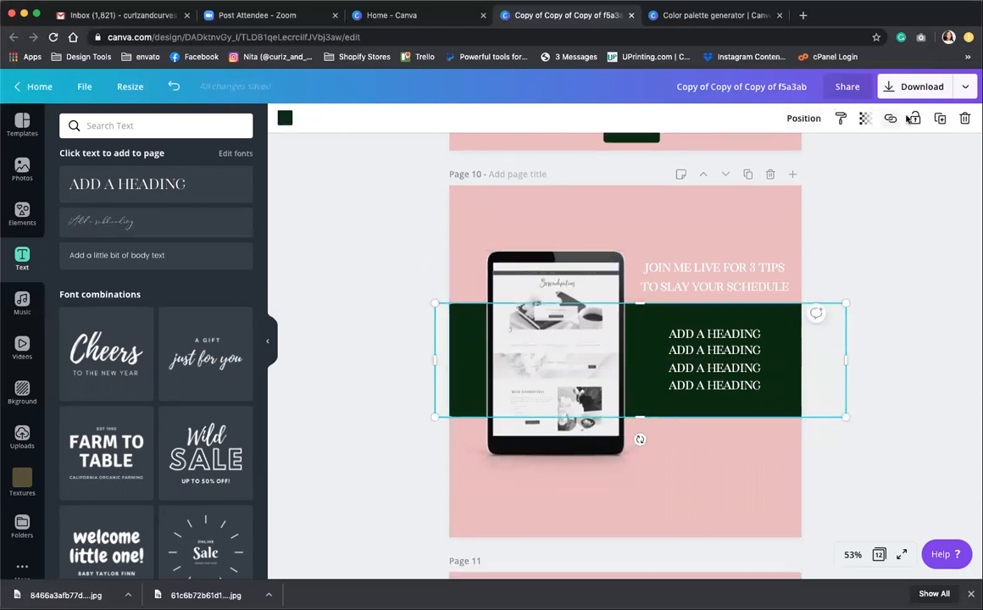
click(939, 118)
drag(736, 378, 718, 536)
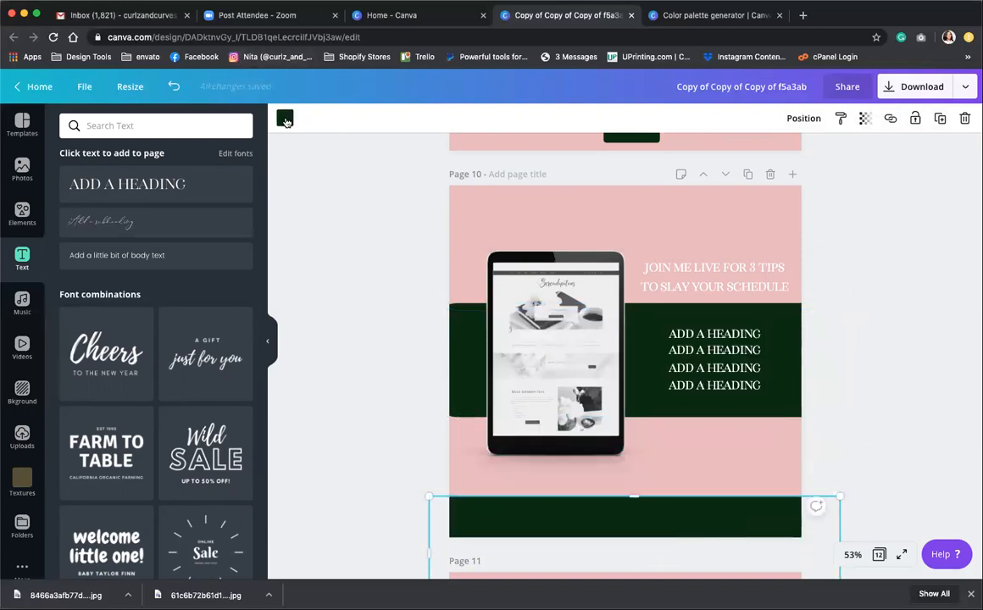
click(286, 122)
click(237, 241)
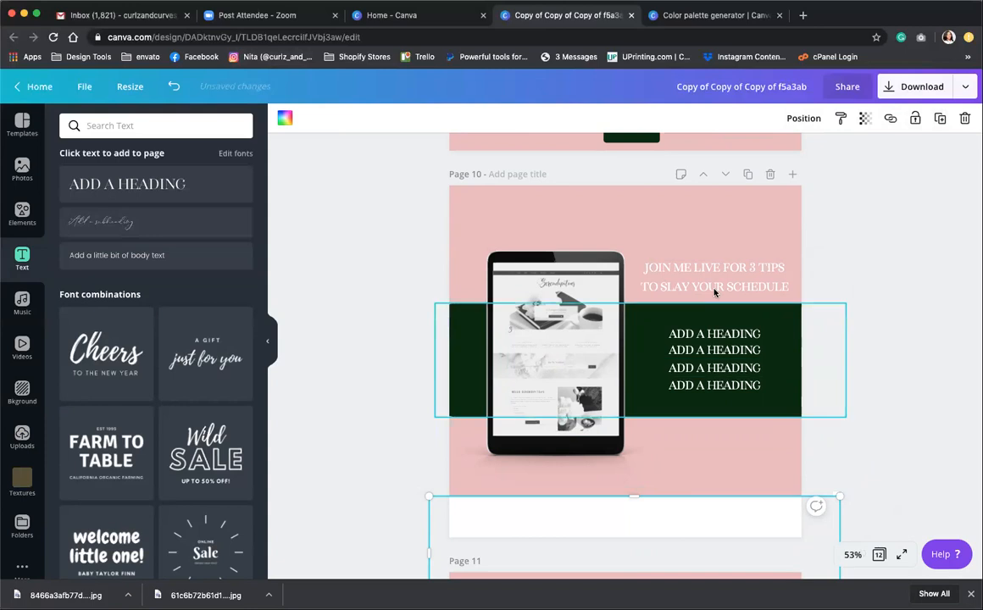
Duplicate the "JOIN ME LIVE FOR 3 TIPS" caption, place the copy on the white band of page 10, and color it dark green
click(714, 293)
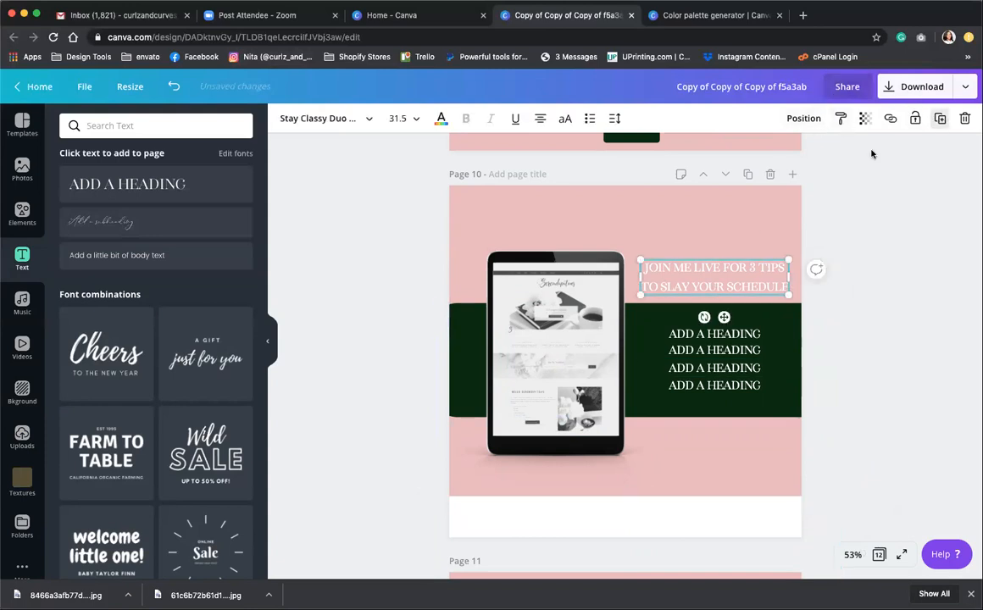
drag(731, 289, 788, 507)
triple_click(734, 516)
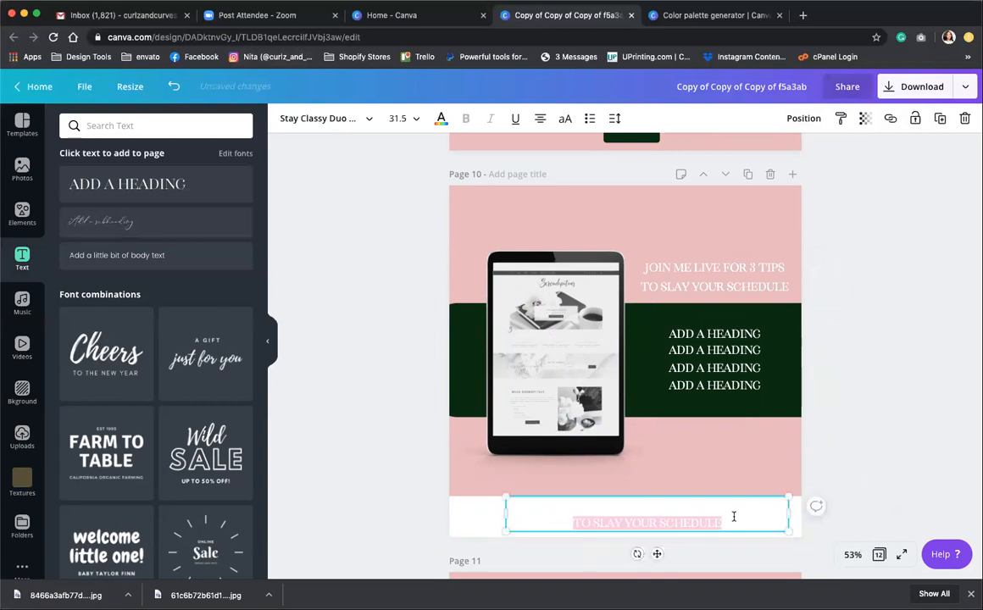
key(BackSpace)
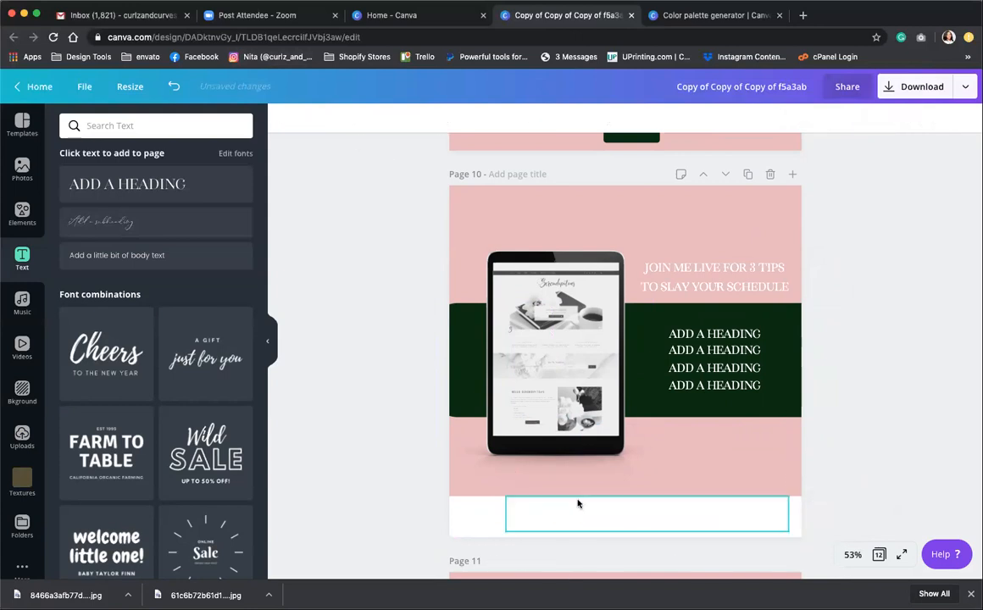
click(440, 118)
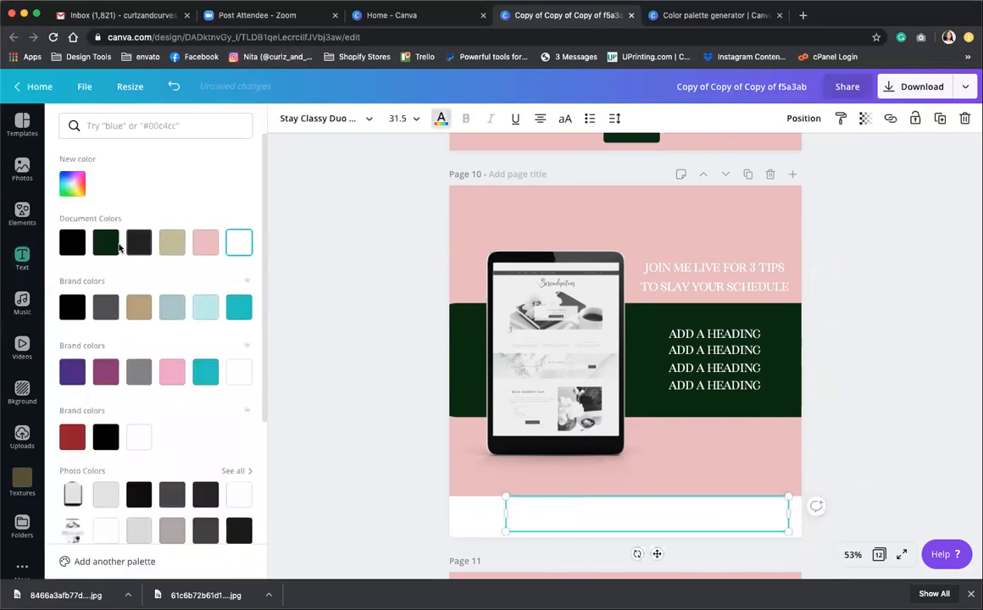
click(106, 243)
triple_click(654, 517)
triple_click(588, 502)
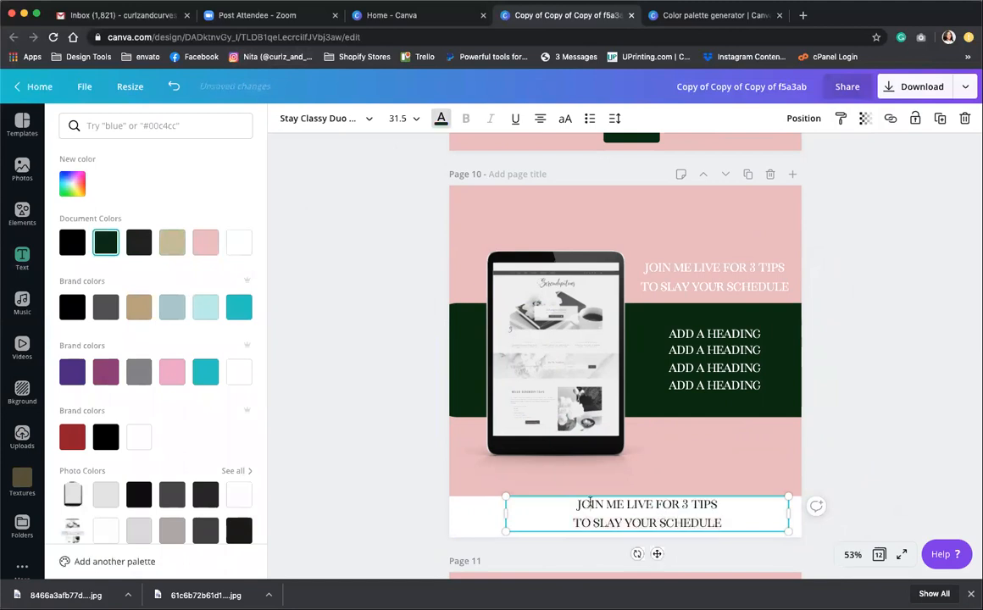
text(REGISTER A)
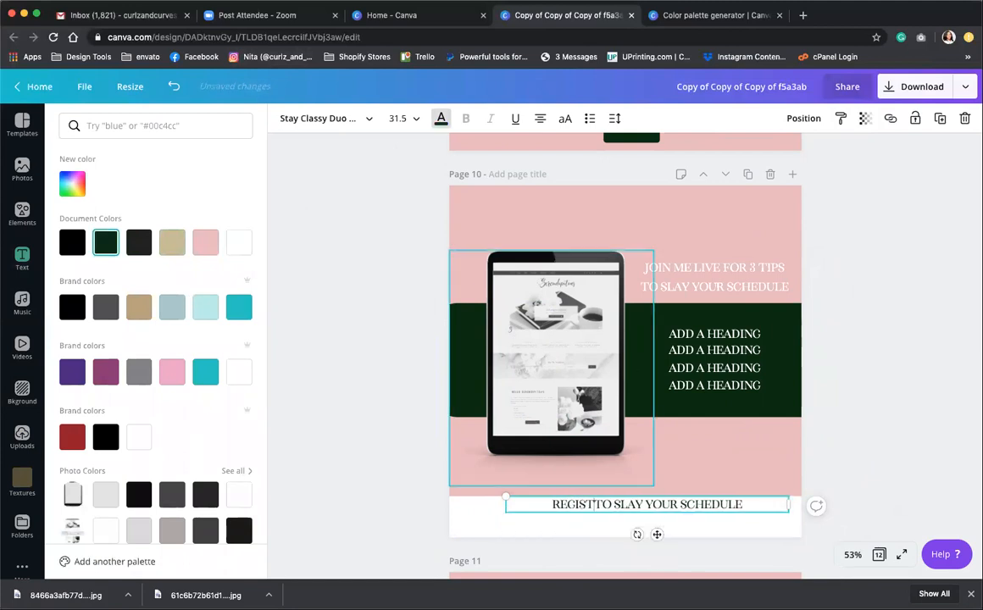
text(T)
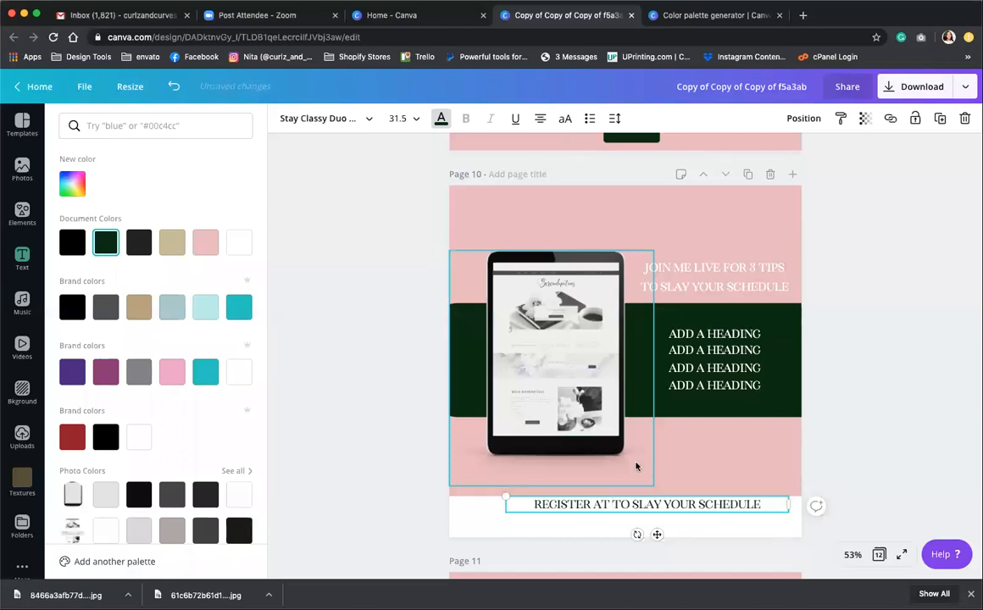
drag(611, 506, 716, 507)
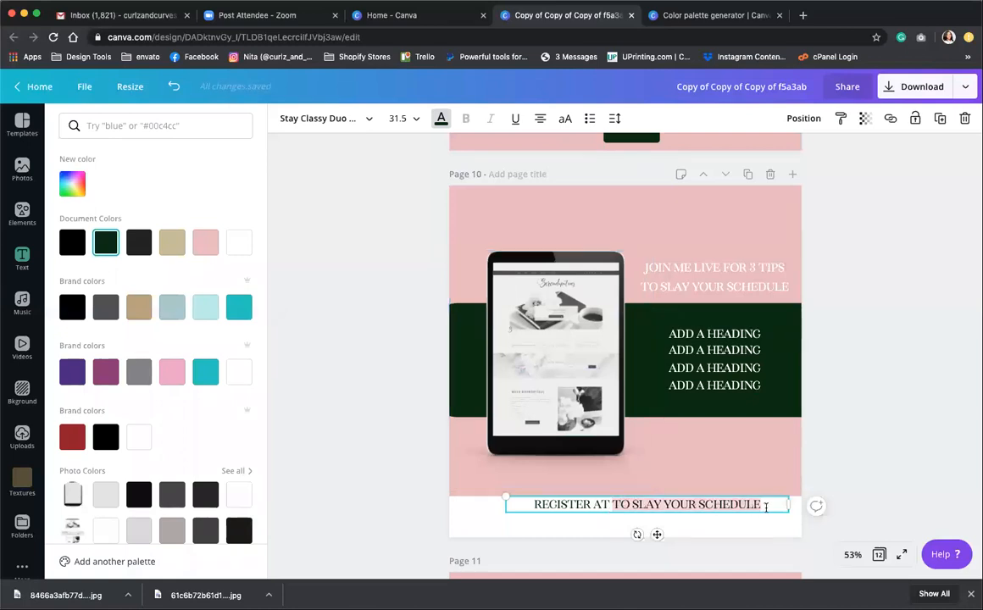
text(WWW.SLA)
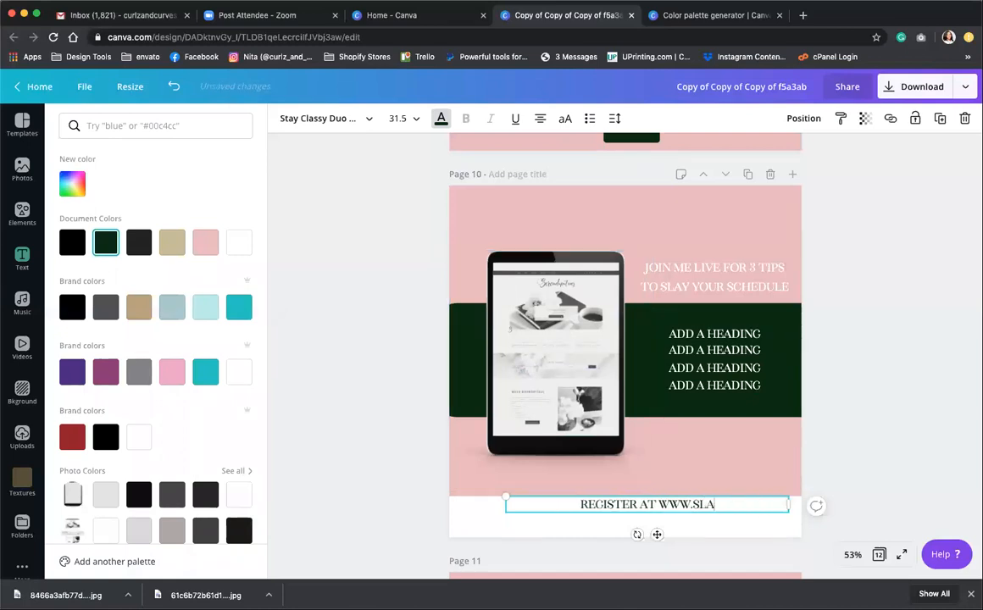
text(YTHEPLAN)
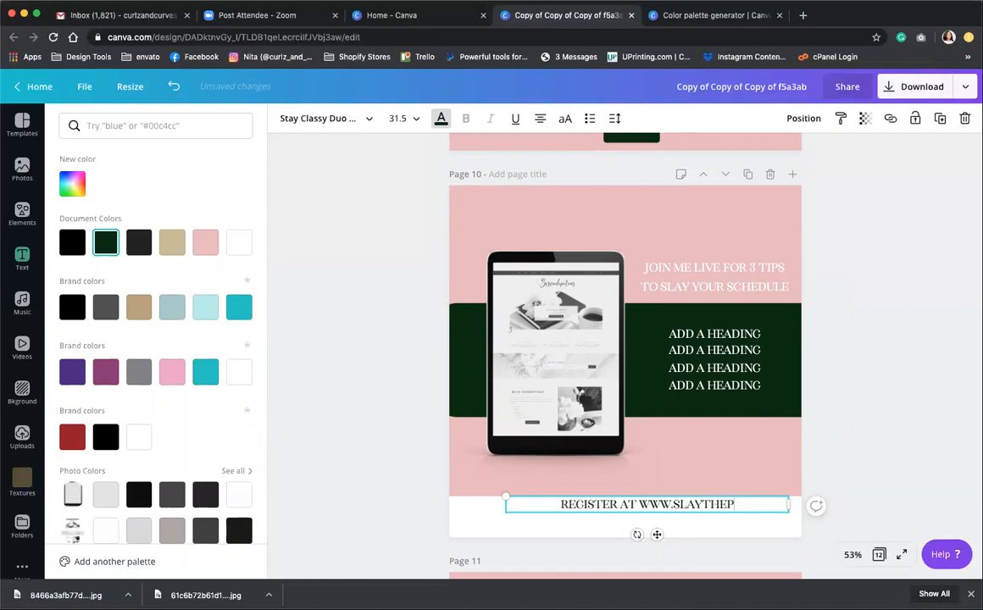
text(S.COM)
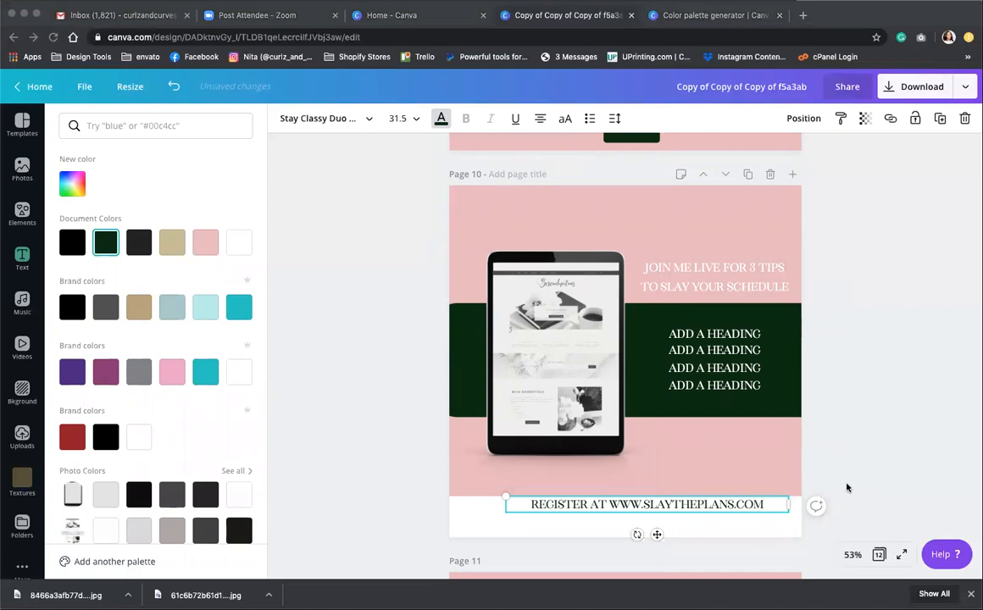
click(196, 494)
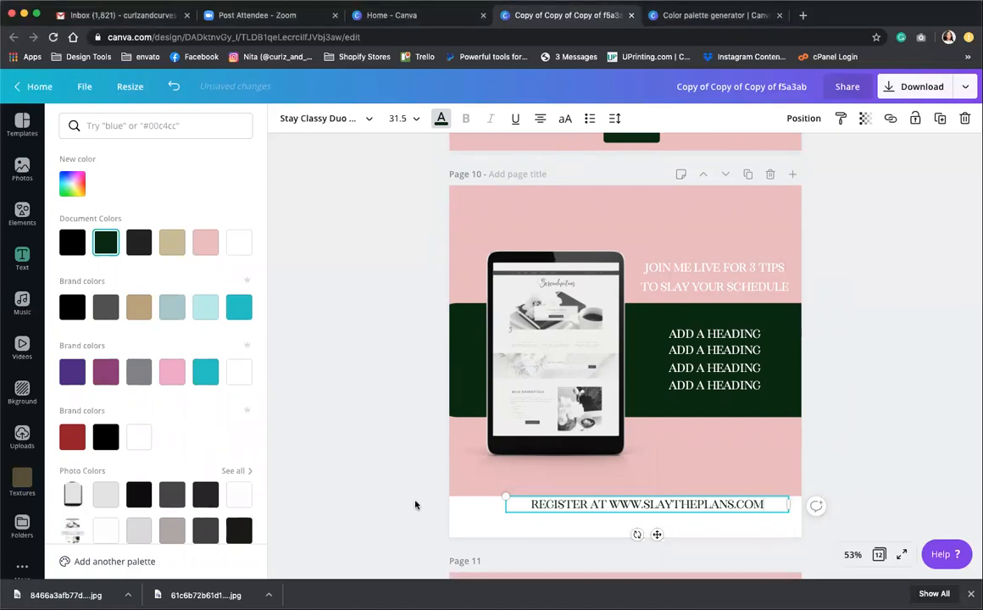
click(666, 505)
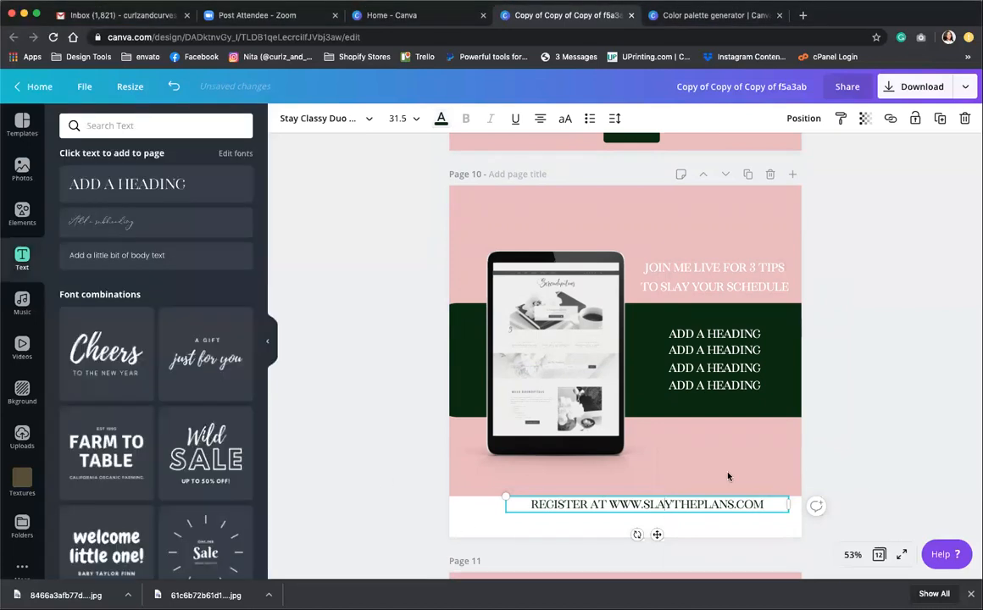
mouse_move(720, 506)
mouse_down()
mouse_move(702, 511)
mouse_move(710, 517)
mouse_up()
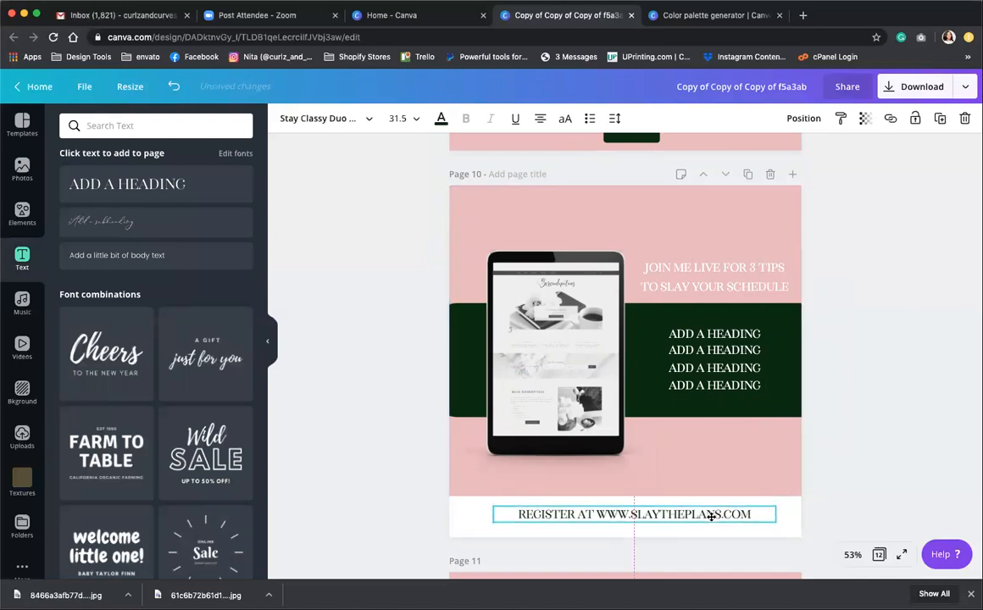
click(825, 457)
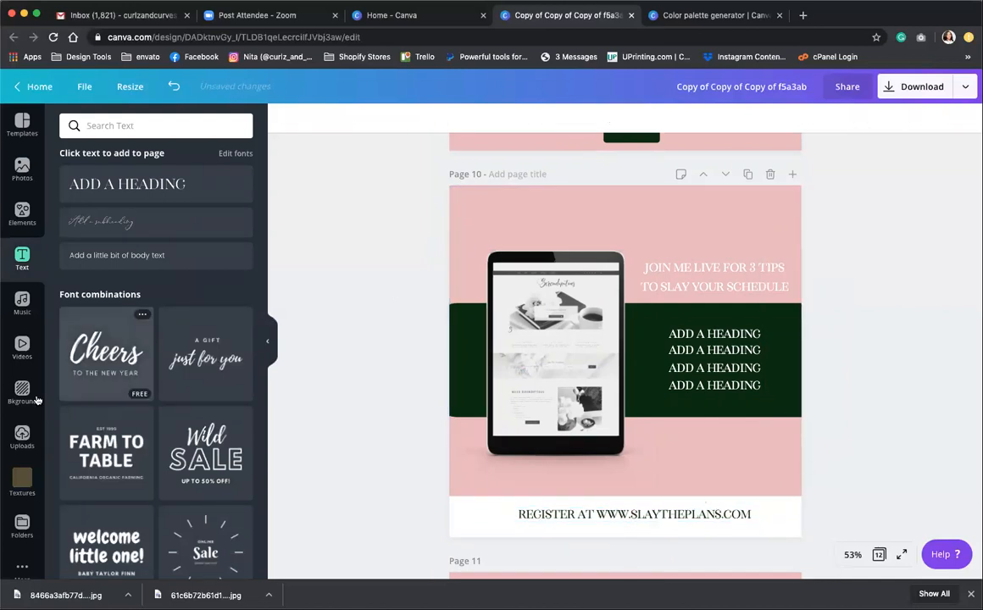
Add a small circle shape over the tablet mockup's lower-right corner on page 10 and color it white
click(21, 216)
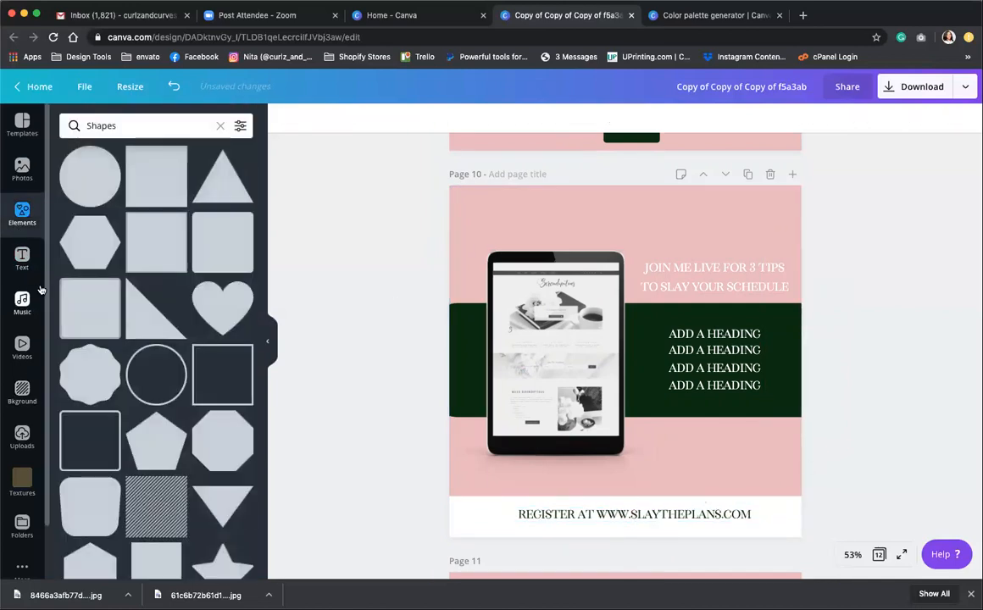
click(105, 176)
drag(528, 262, 635, 370)
drag(681, 419, 635, 437)
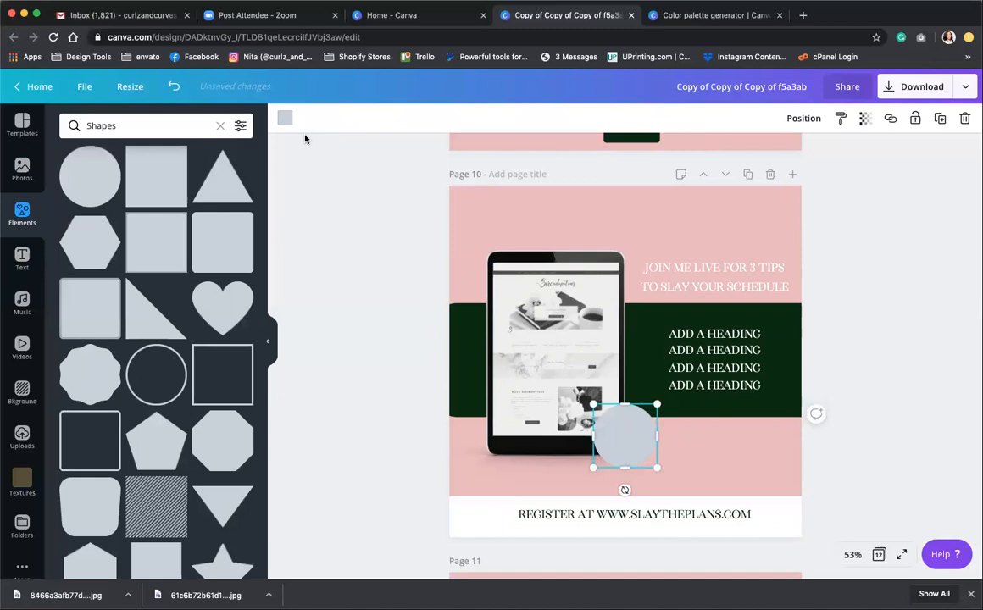
click(284, 119)
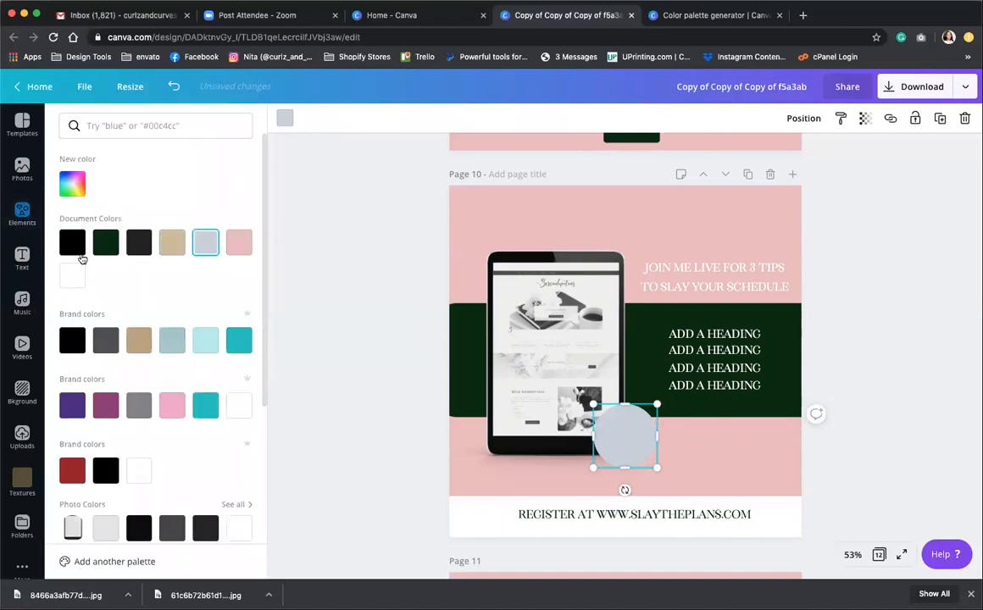
click(64, 279)
click(871, 351)
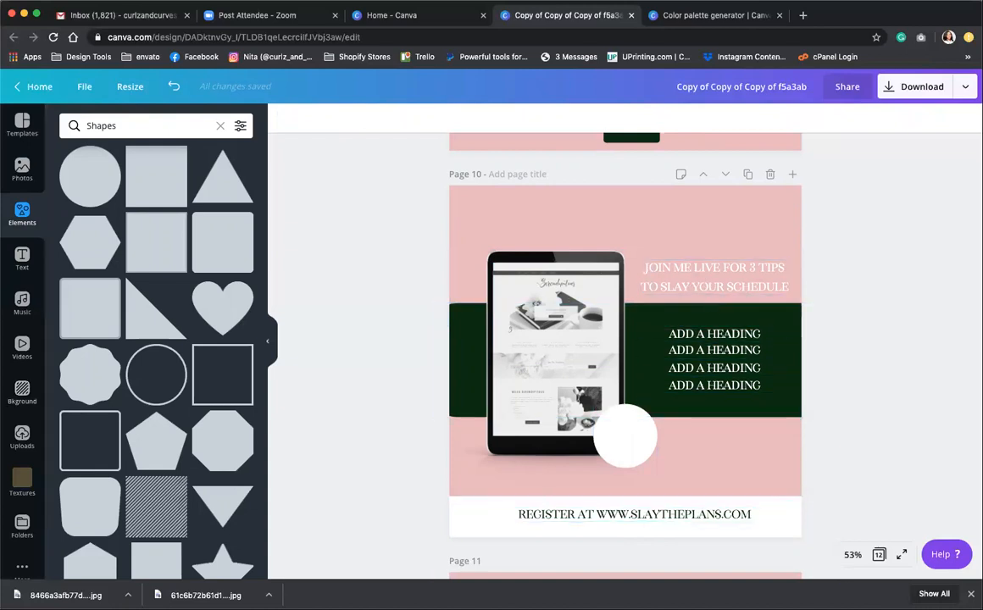
Add a script subheading reading "slay your plans", enlarge it to size 107, and place it above the tablet on page 10
click(22, 259)
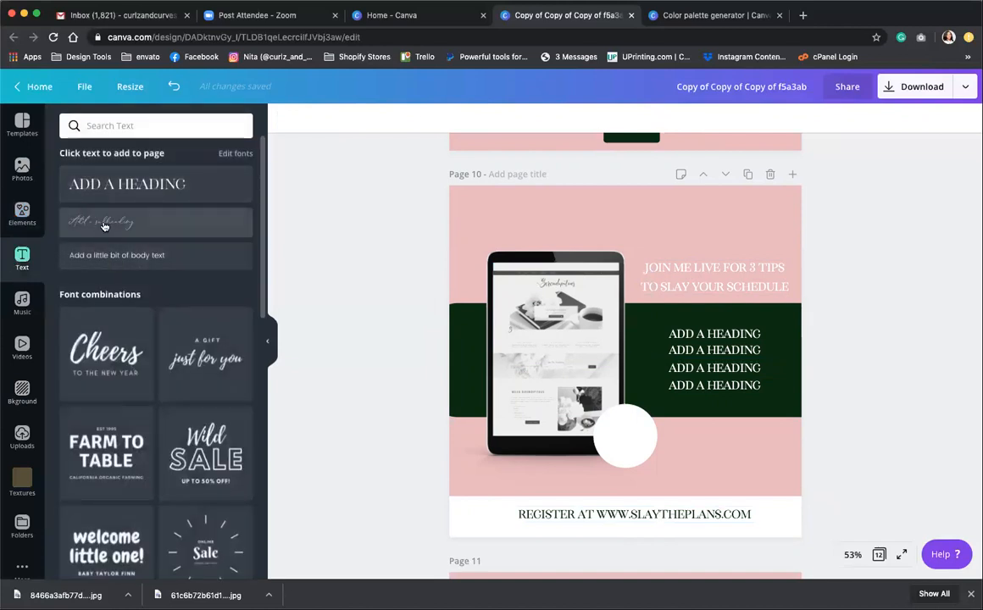
click(104, 222)
key(BackSpace)
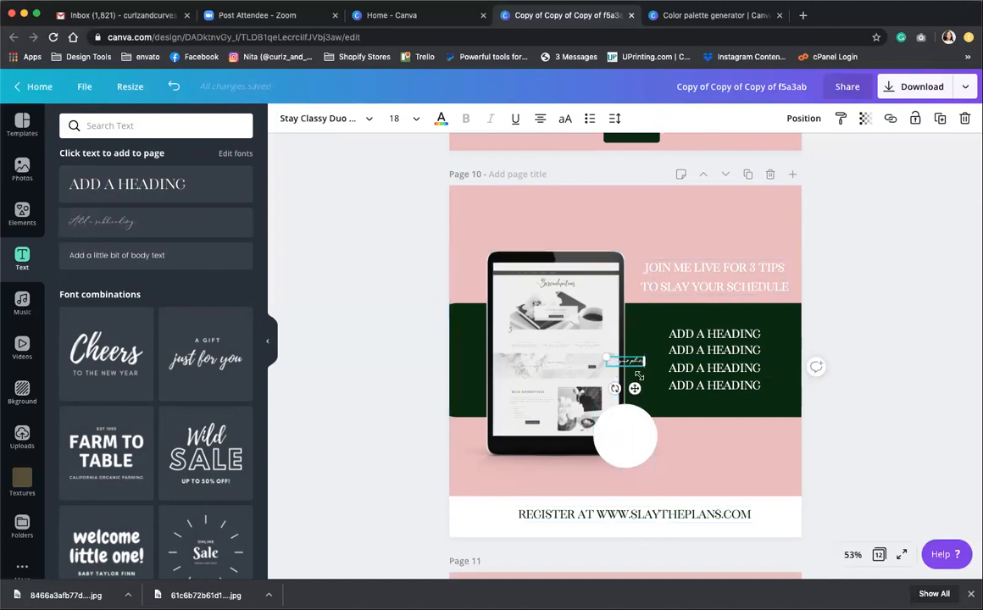
drag(537, 306, 418, 311)
drag(592, 337, 695, 219)
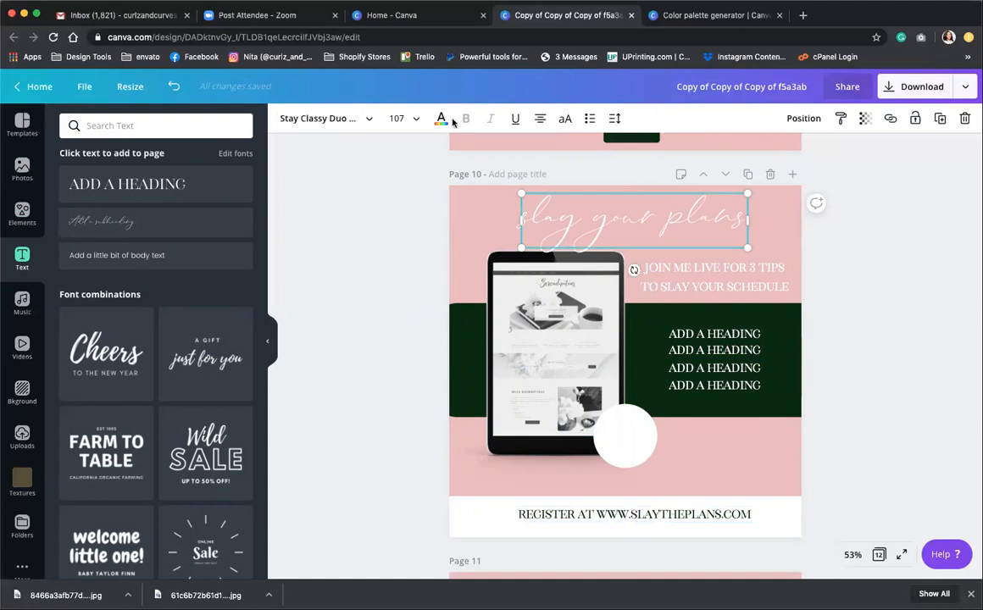
Color the "slay your plans" title dark green, reduce it to size 101, and center it along the page's upper edge
click(439, 119)
click(105, 243)
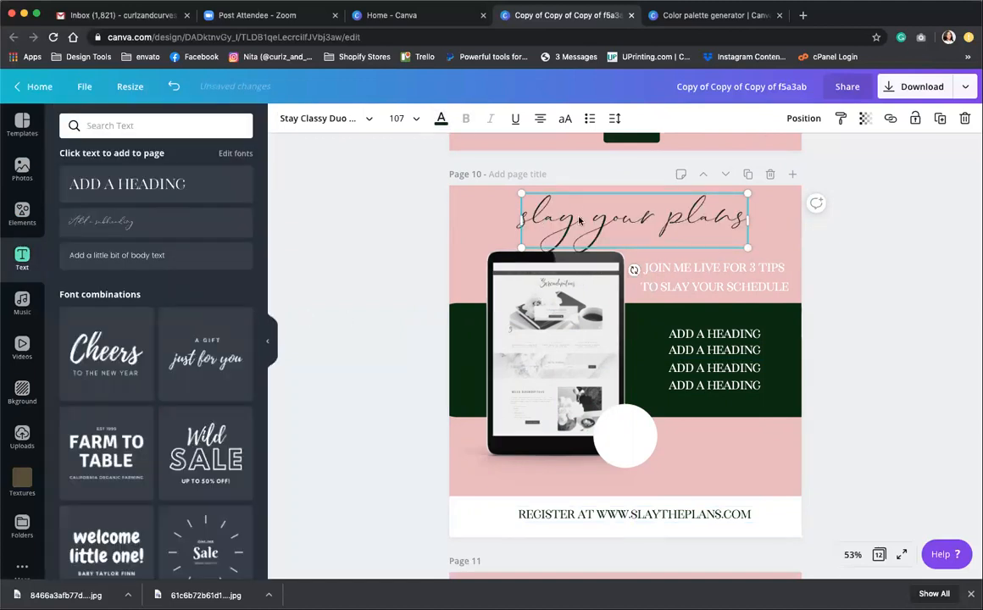
drag(521, 248, 535, 244)
drag(710, 222, 702, 219)
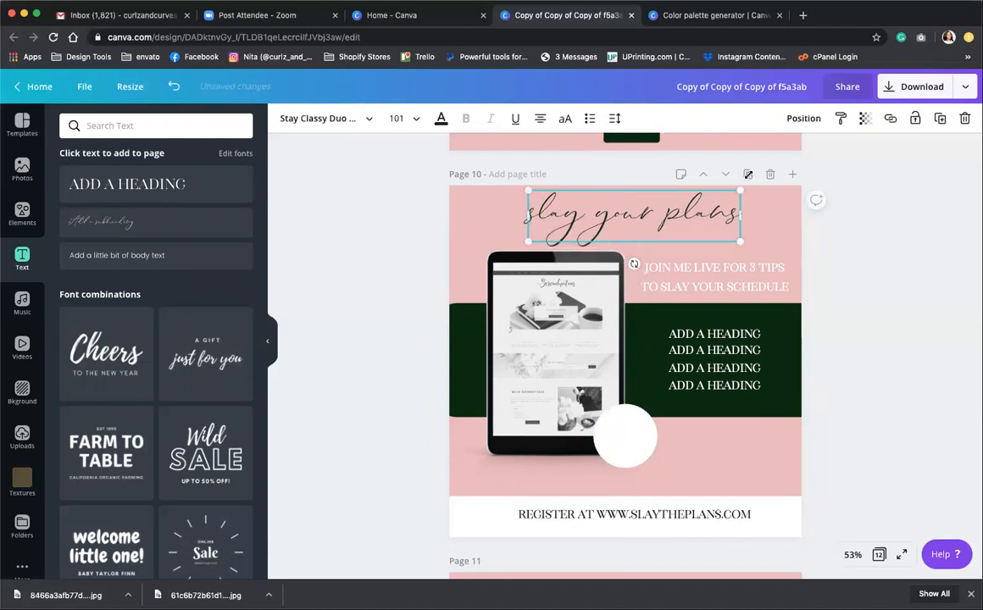
Duplicate the finished "slay your plans" promotion page 10
scroll(726, 383, down, 6)
scroll(725, 398, up, 13)
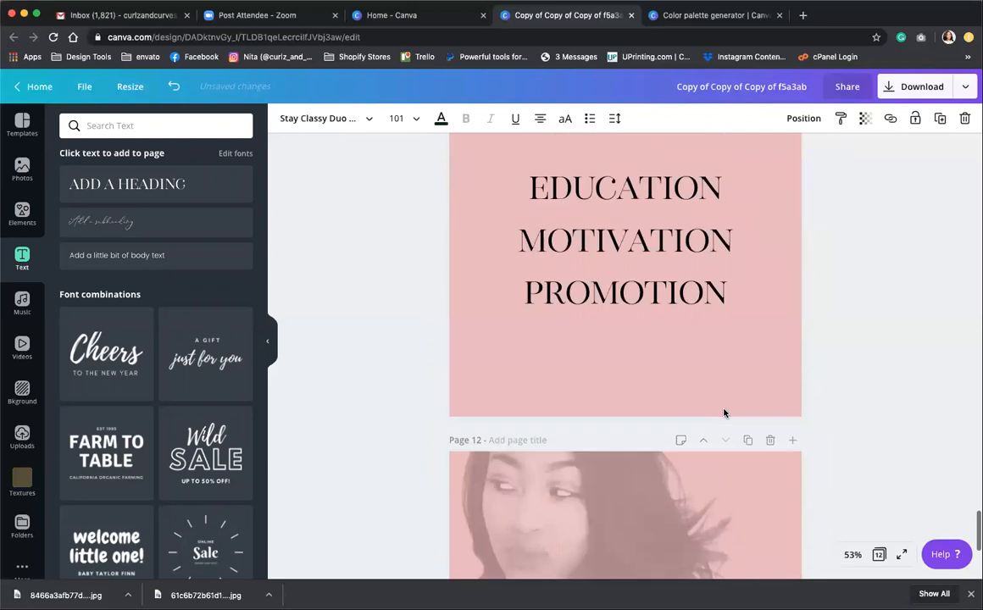
scroll(724, 415, down, 8)
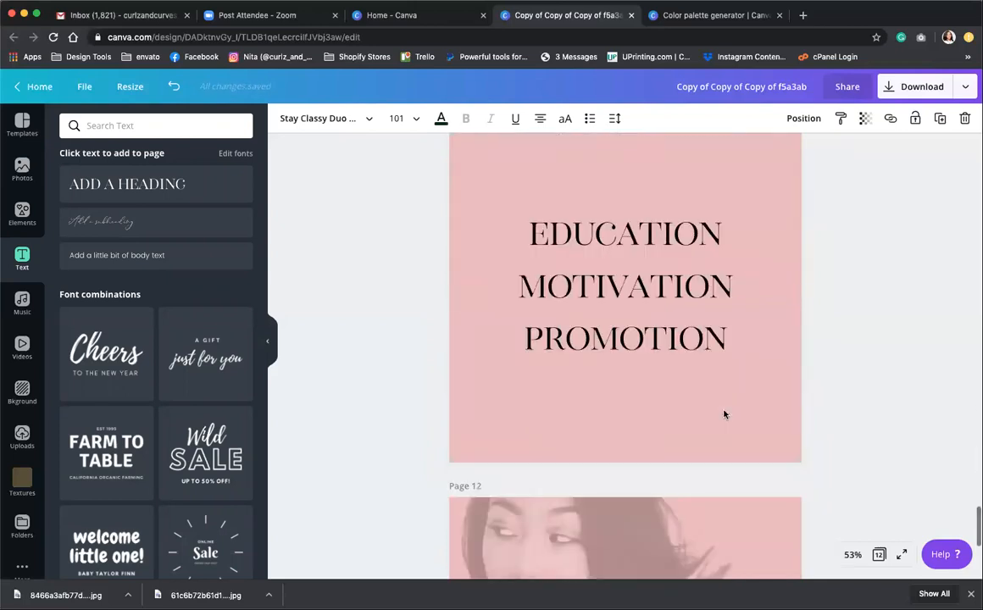
scroll(725, 415, up, 8)
scroll(725, 415, up, 2)
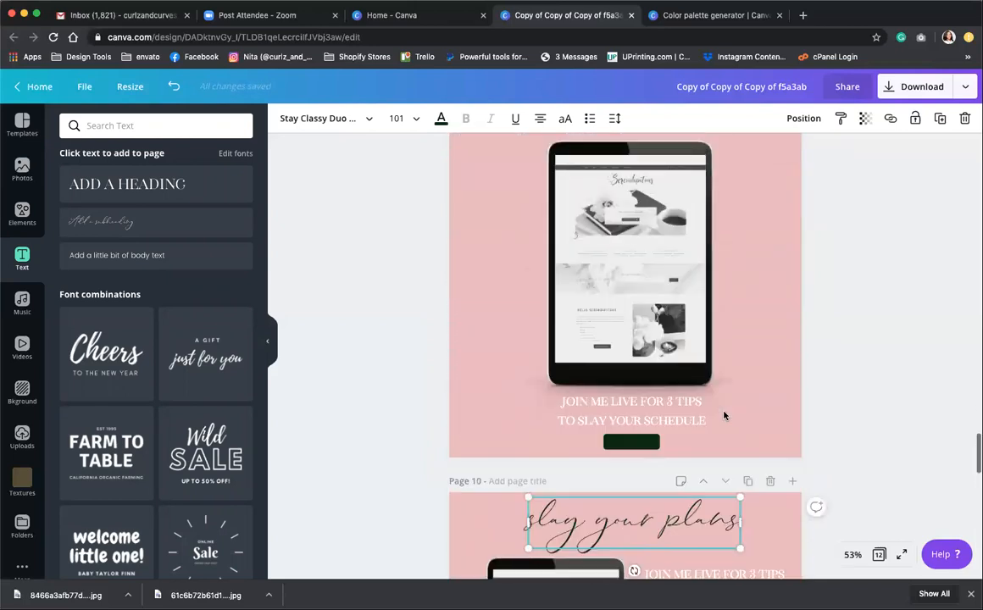
scroll(725, 412, down, 4)
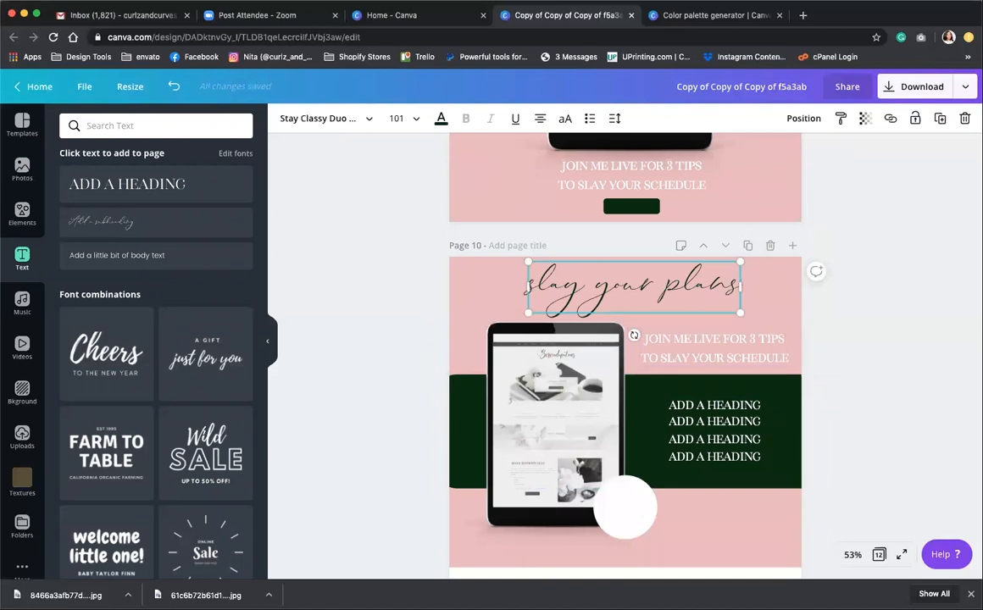
click(748, 245)
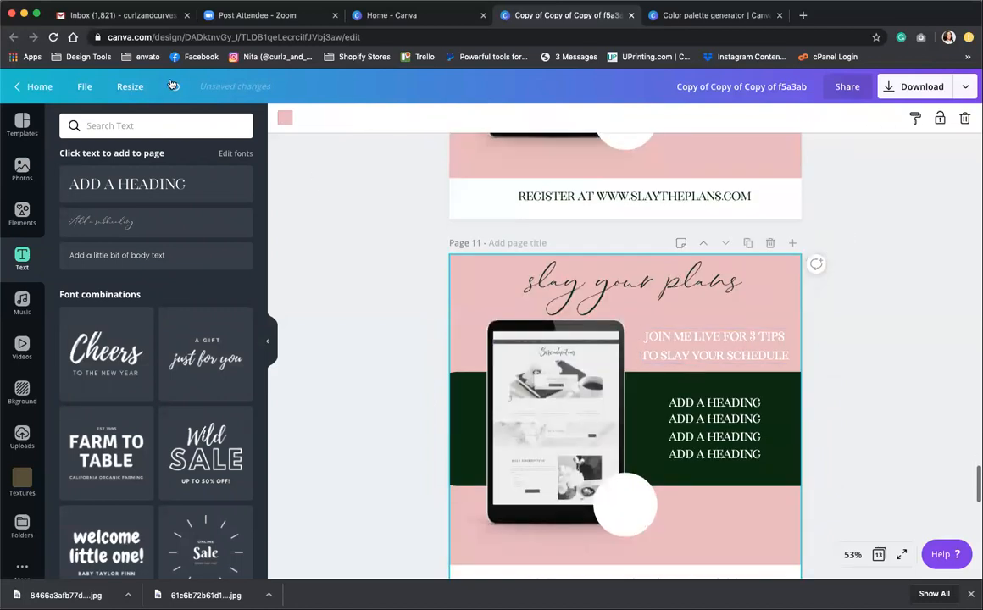
Search the elements library for "gradient"
click(152, 125)
click(22, 214)
click(111, 127)
text(gradiet)
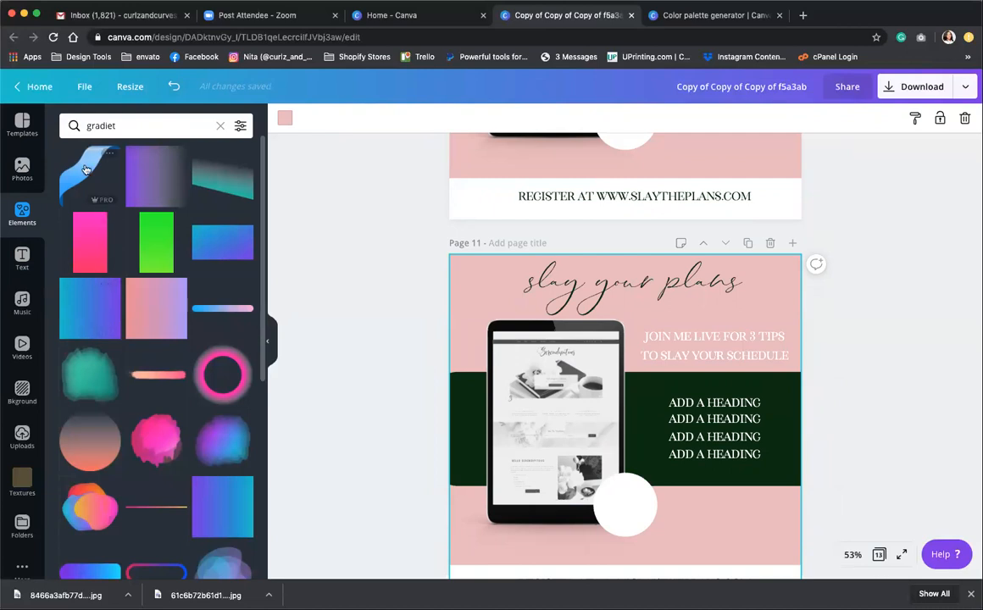
click(111, 123)
text(n)
key(Return)
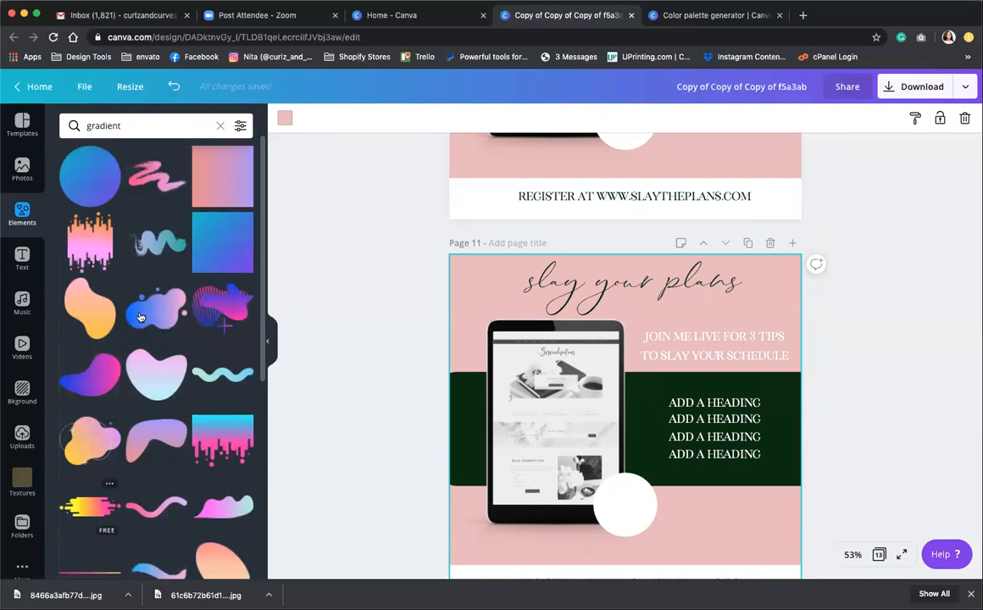
Browse the gradient elements and add the pink-to-yellow paint brushstroke to page 11
click(176, 224)
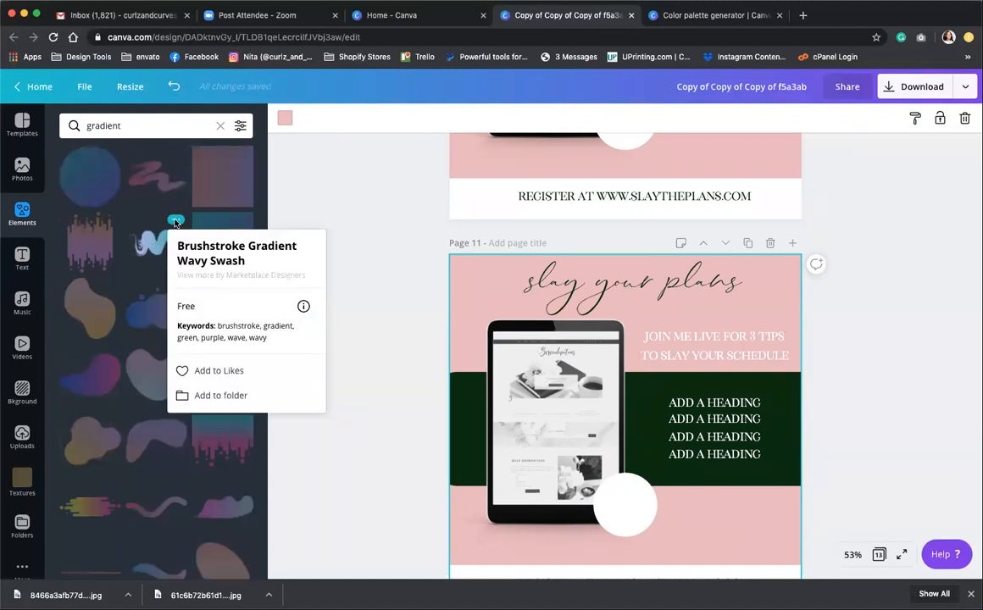
scroll(161, 395, down, 10)
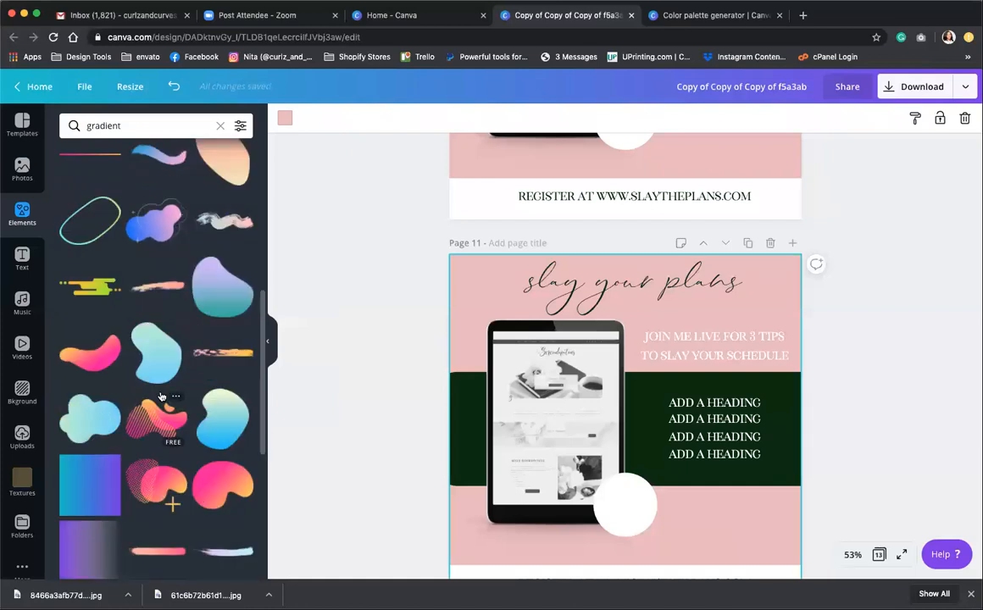
scroll(161, 397, down, 2)
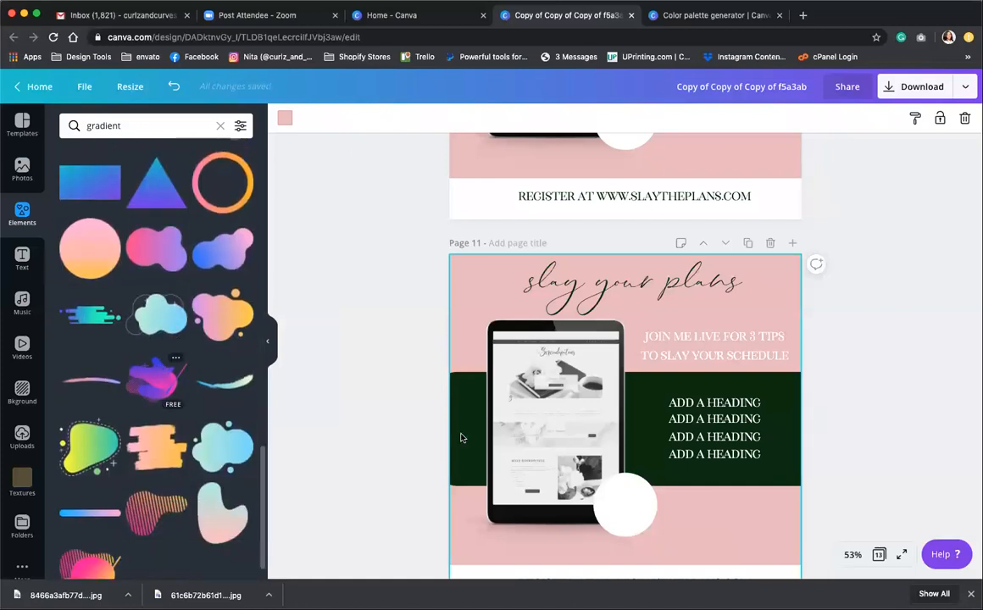
scroll(779, 406, down, 3)
click(770, 385)
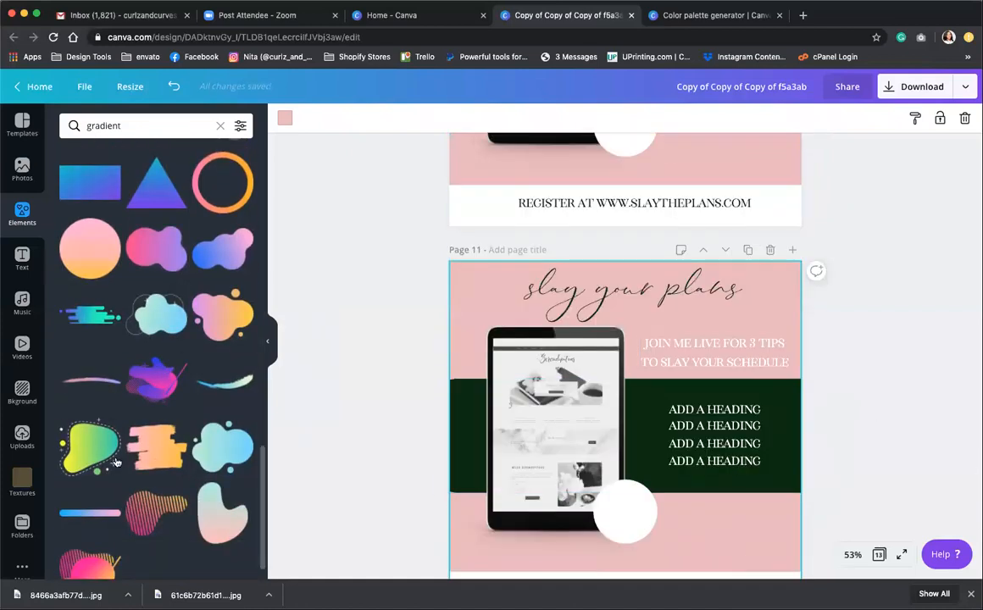
click(148, 446)
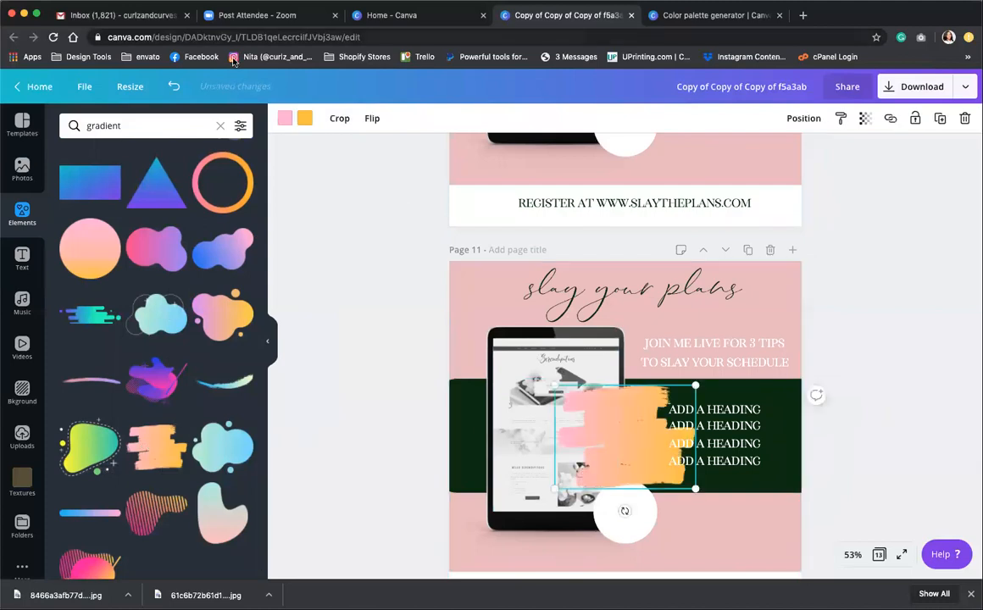
Recolor the brushstroke's gradient from the document's blush pink to white
click(282, 119)
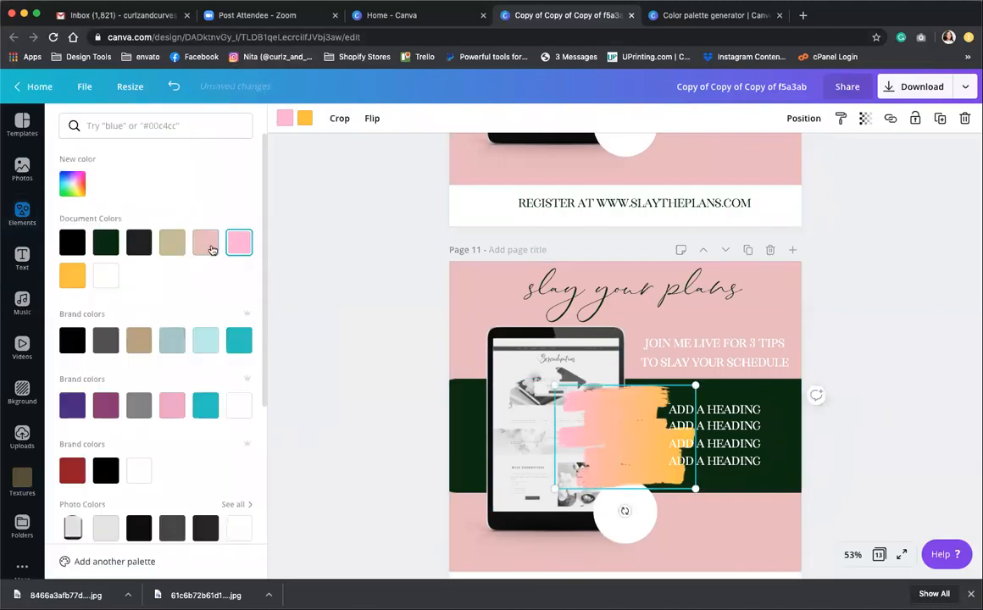
click(303, 119)
click(99, 247)
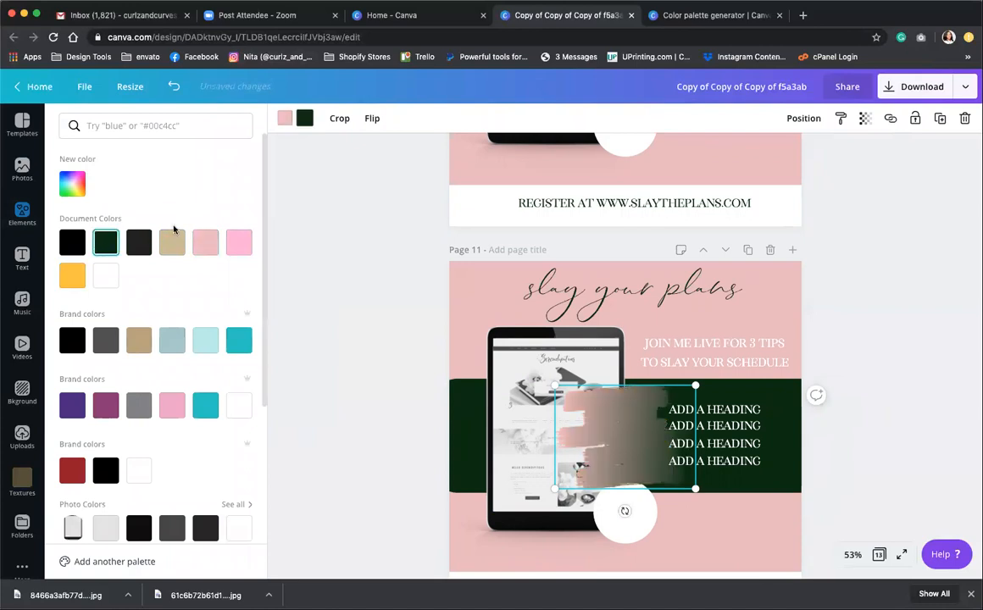
click(108, 286)
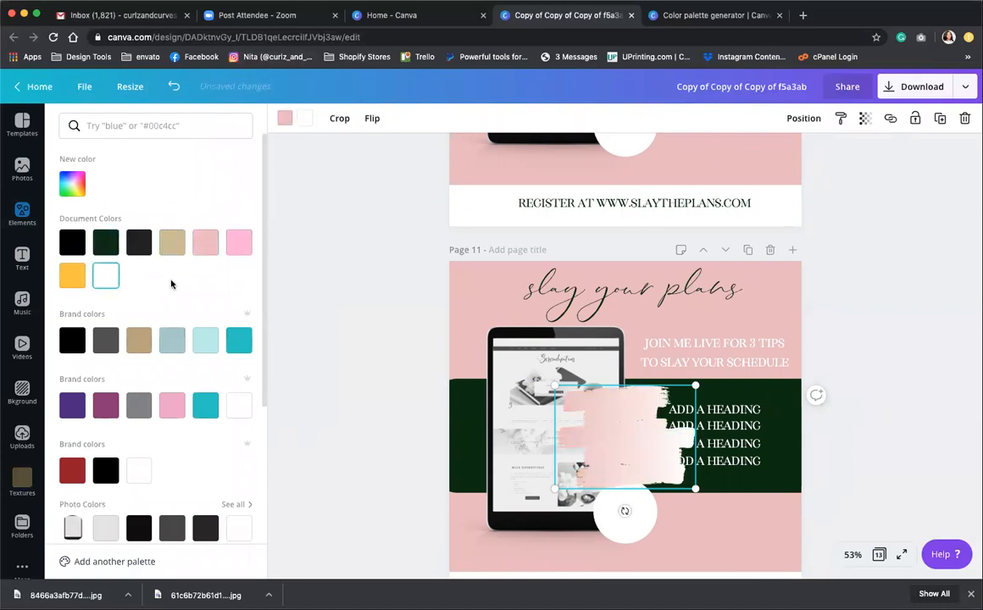
click(368, 147)
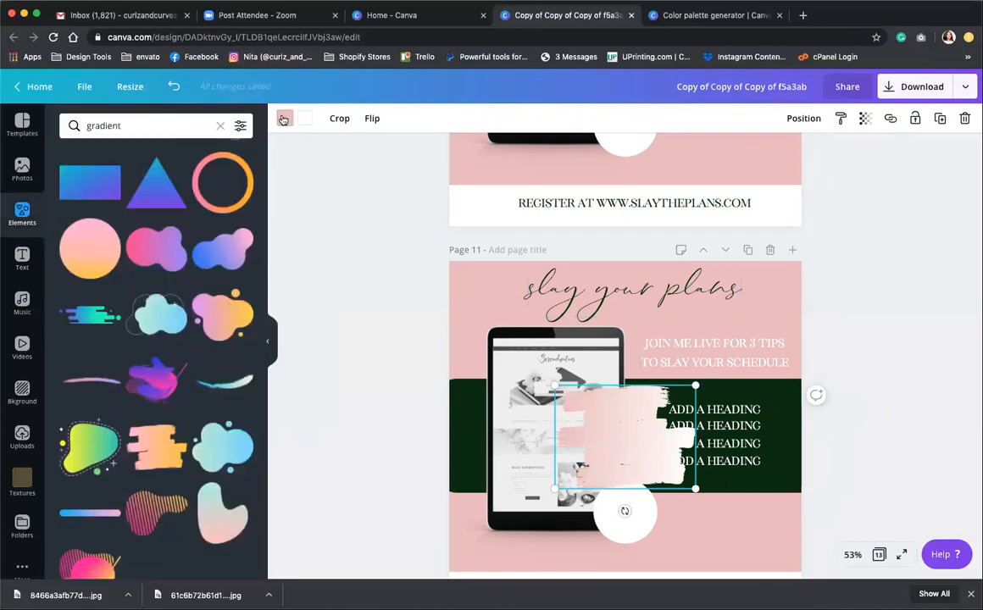
Change the page 11 background color to white
click(284, 120)
click(473, 297)
click(489, 274)
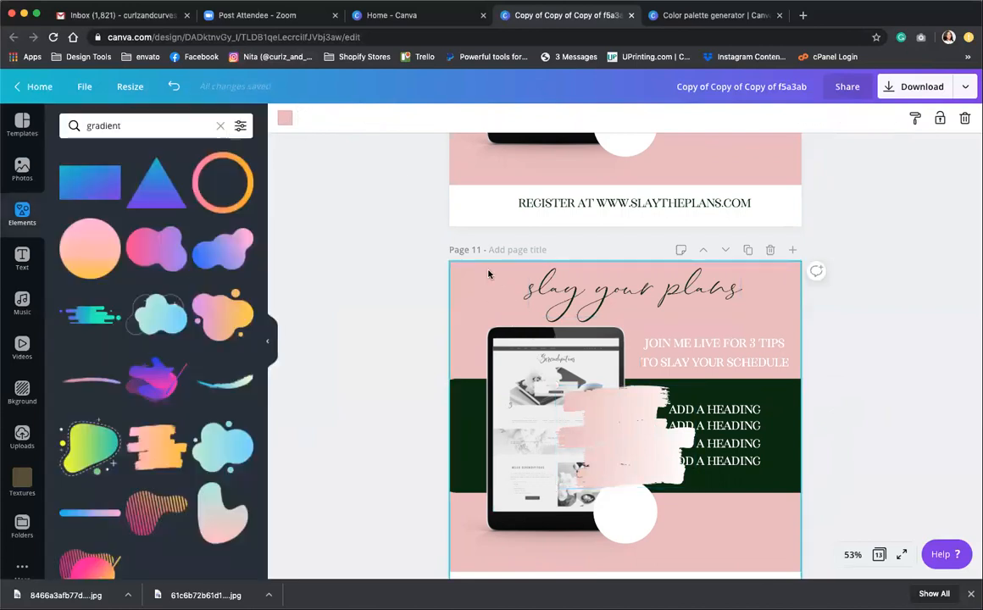
click(284, 119)
click(238, 242)
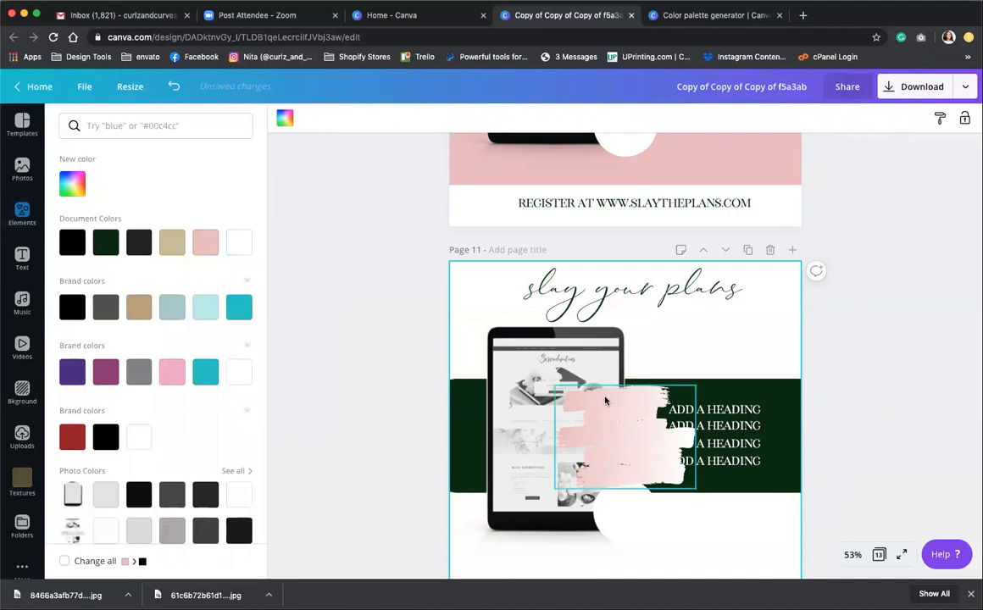
Enlarge the brushstroke, center it across page 11 behind the tablet, and send it to the back
click(626, 415)
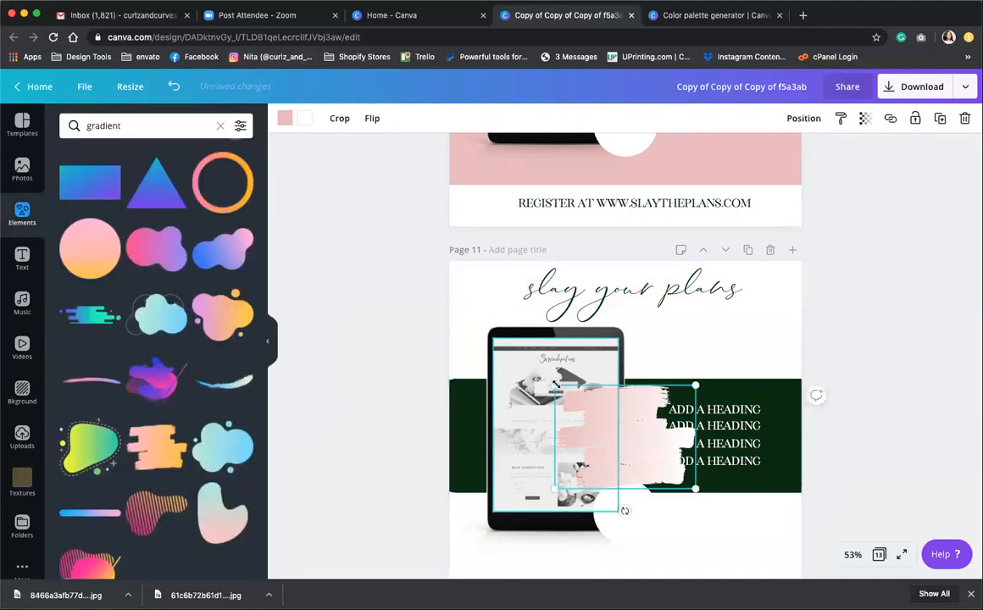
drag(555, 386, 411, 278)
mouse_move(558, 340)
mouse_down()
mouse_move(638, 410)
mouse_move(637, 389)
mouse_up()
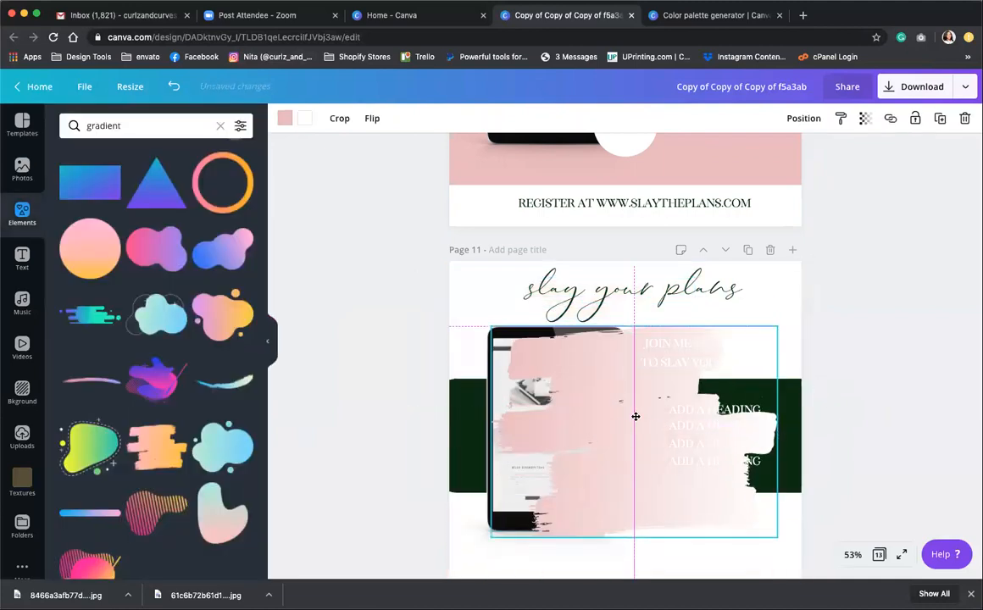
click(803, 118)
click(755, 179)
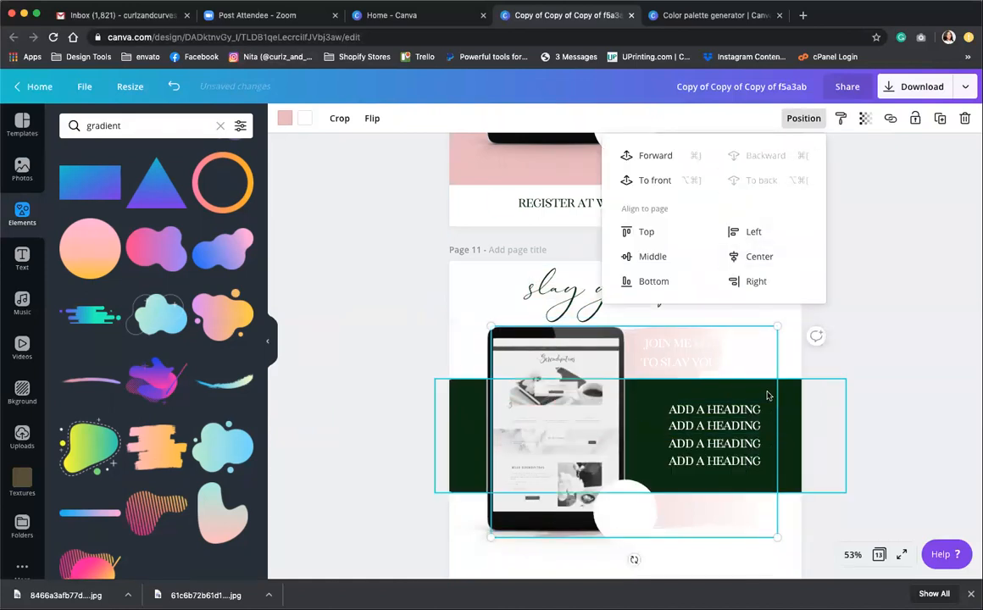
Move the dark green band to the bottom of page 11 and delete the white strip behind the registration line
click(799, 392)
scroll(833, 386, down, 3)
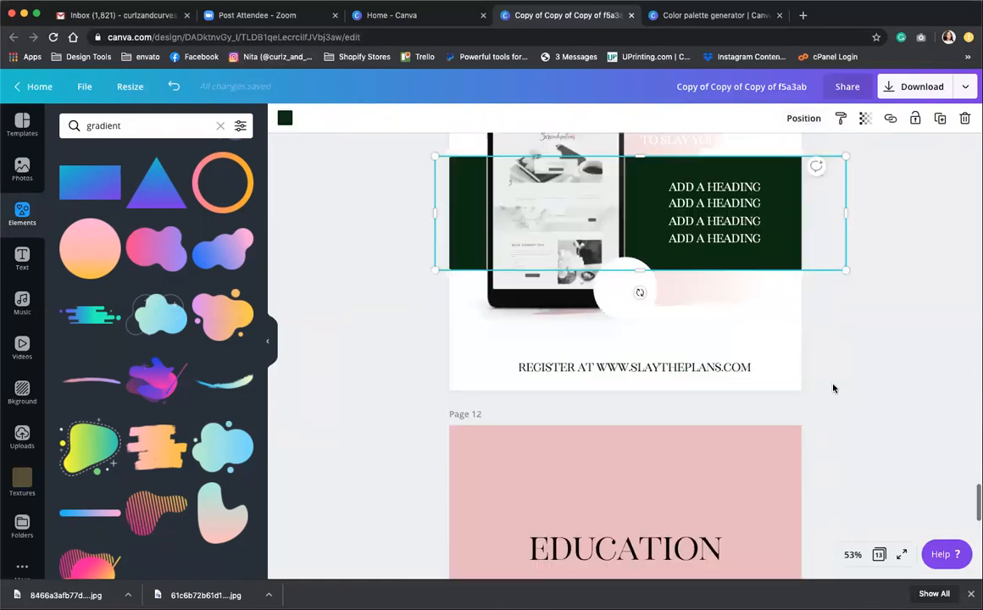
scroll(833, 388, up, 1)
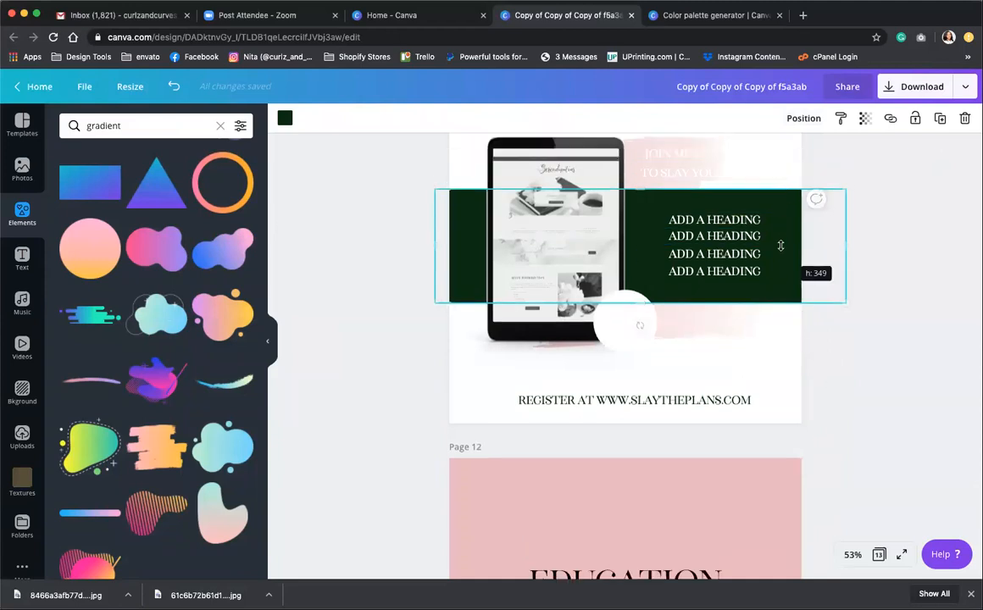
drag(784, 204, 785, 390)
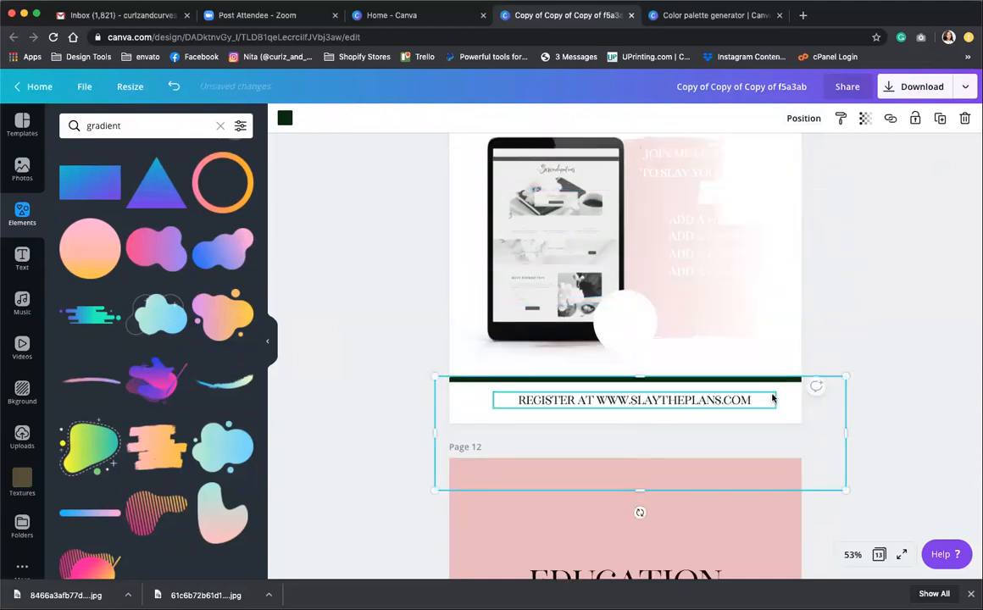
click(963, 120)
click(583, 404)
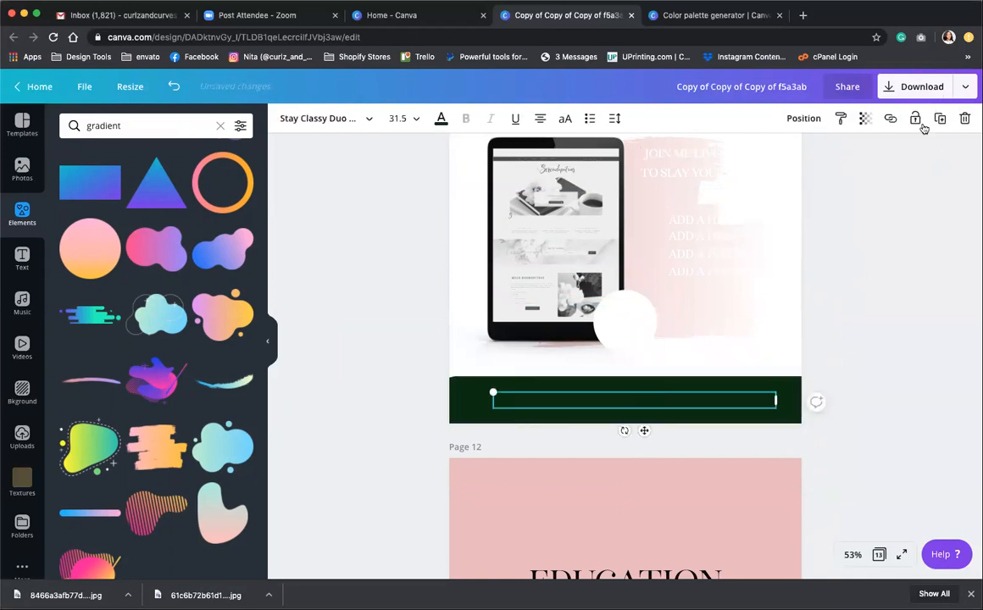
click(441, 119)
click(229, 245)
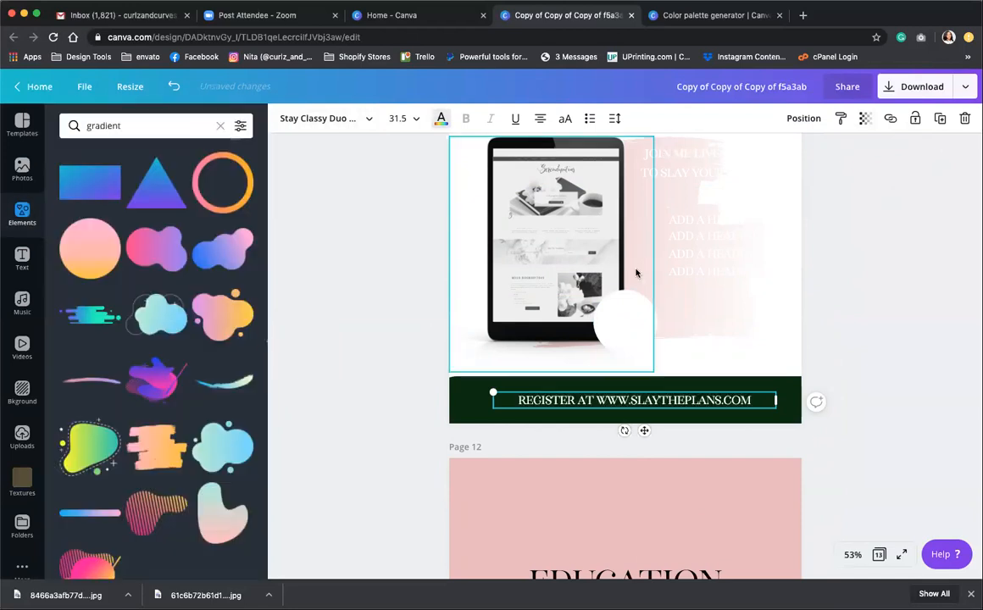
Select the "Join me live" text together with the placeholder headings and move them down over the tablet's lower half
click(690, 272)
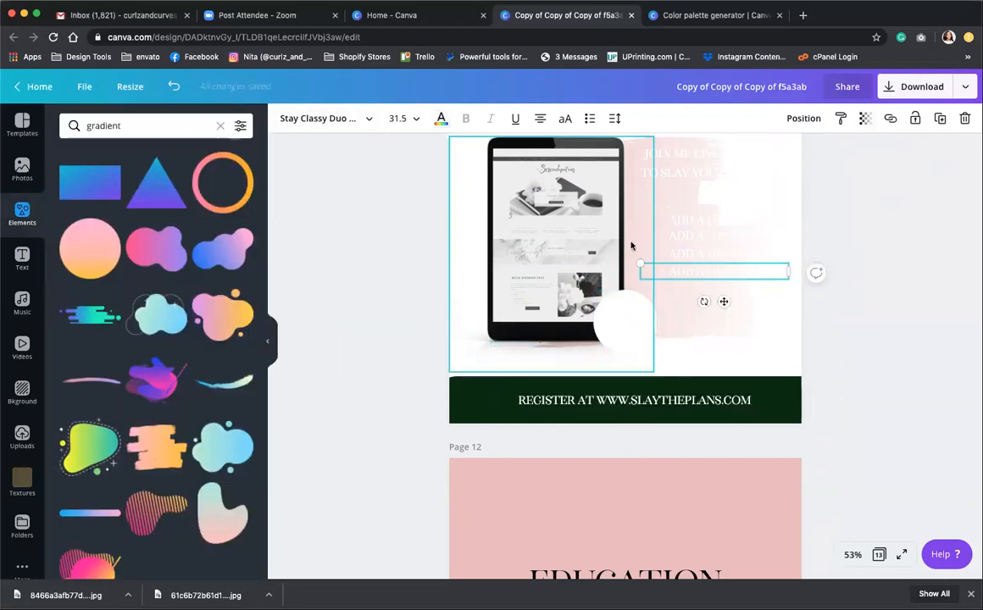
scroll(616, 255, up, 2)
click(596, 331)
click(703, 305)
shift+click(711, 362)
shift+click(683, 387)
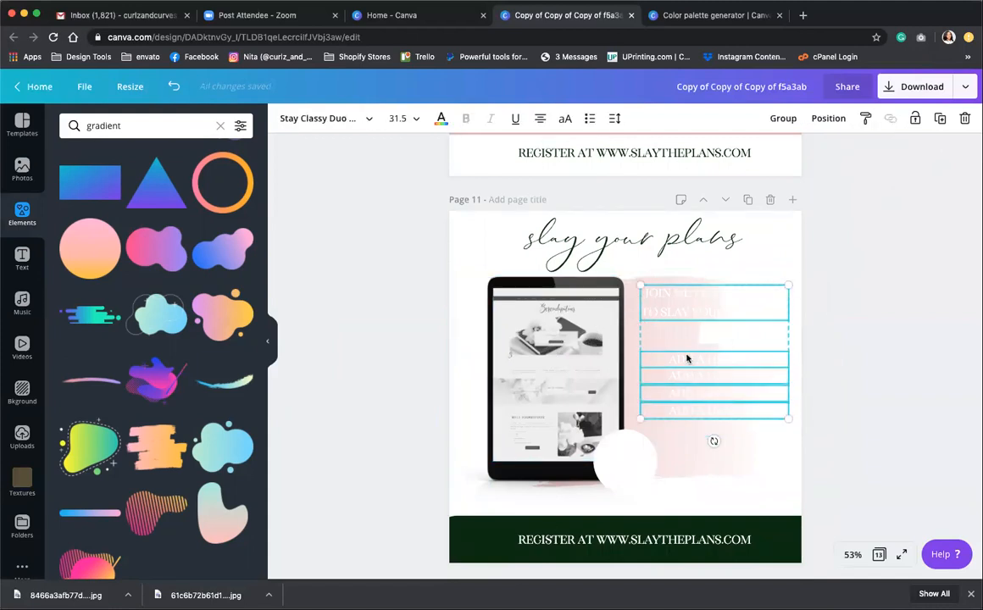
drag(676, 407, 587, 450)
Move the tablet mockup to the middle of page 11 and shift the "Join me live" text to the lower-left area
click(609, 311)
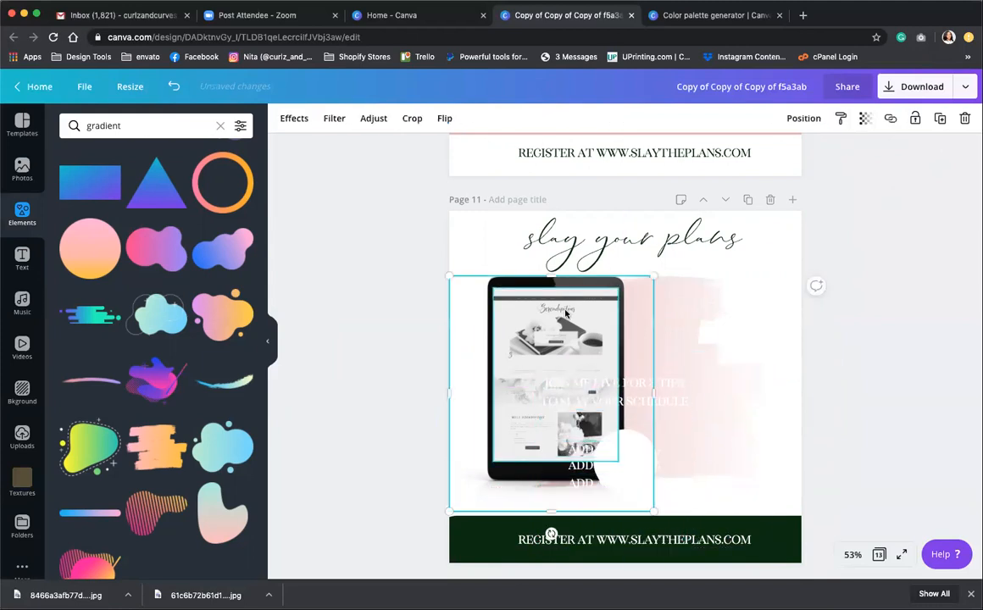
drag(609, 311, 676, 308)
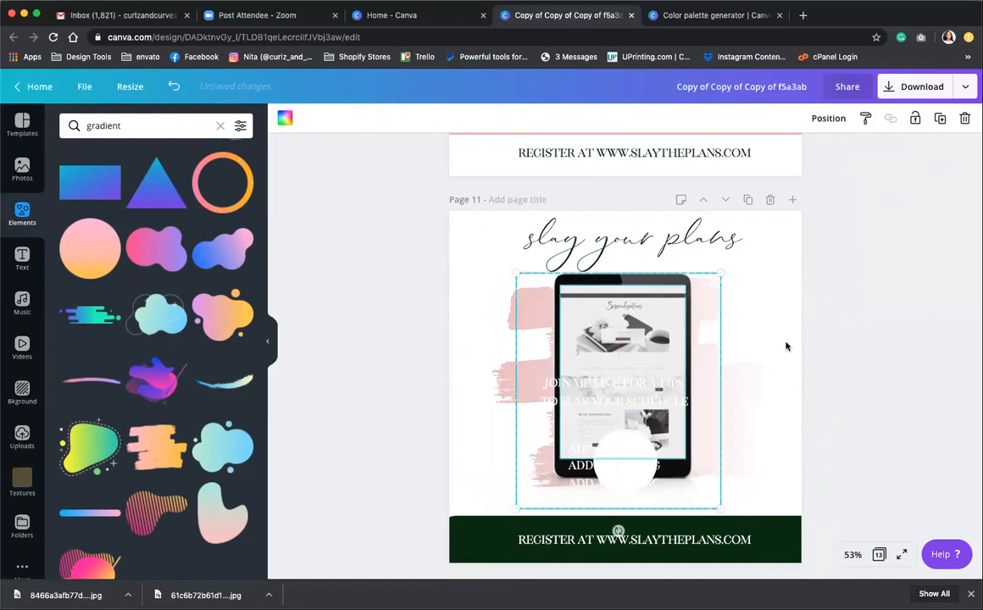
click(777, 393)
drag(650, 379, 555, 494)
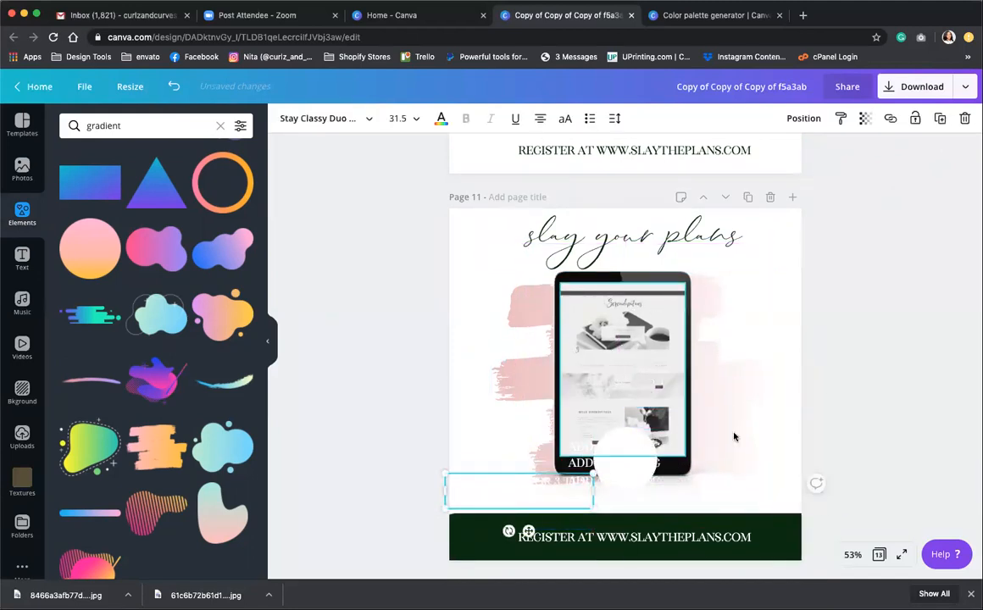
Shrink the tablet mockup with its screen image, center it below the title, and nudge the brushstroke up behind it
click(684, 463)
shift+click(655, 375)
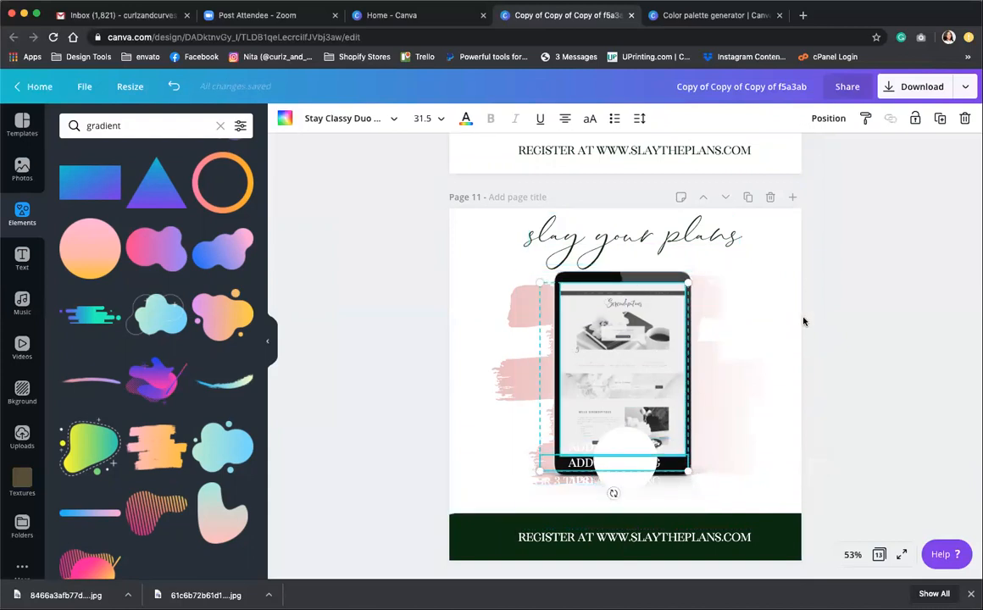
click(634, 282)
drag(716, 504, 671, 447)
drag(598, 311, 633, 314)
drag(751, 384, 743, 361)
click(832, 375)
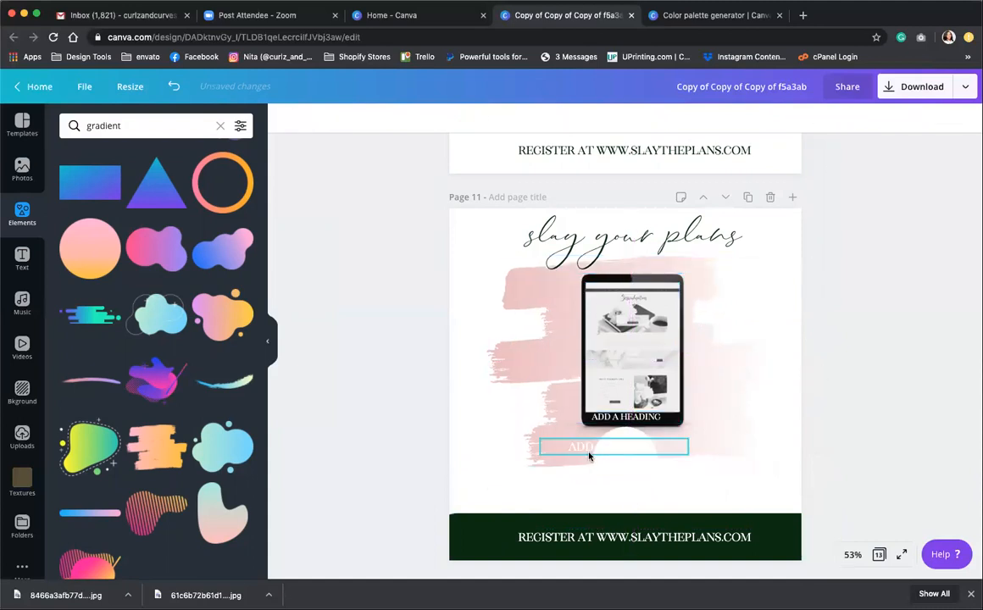
Color the placeholder headings below the tablet dark green and arrange them in a row above the green band
click(590, 457)
drag(826, 511, 535, 269)
shift+click(570, 341)
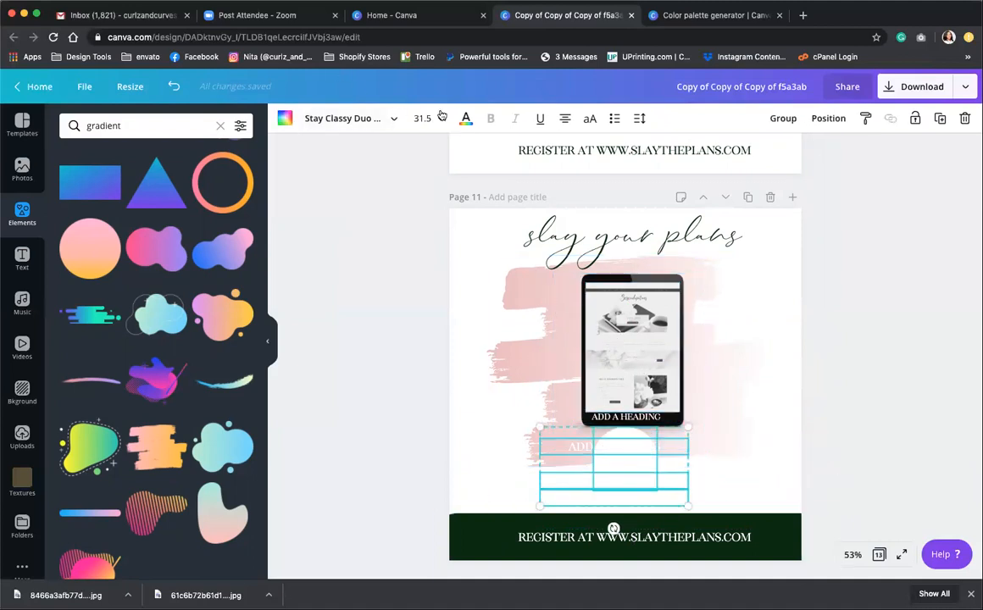
click(465, 119)
click(99, 244)
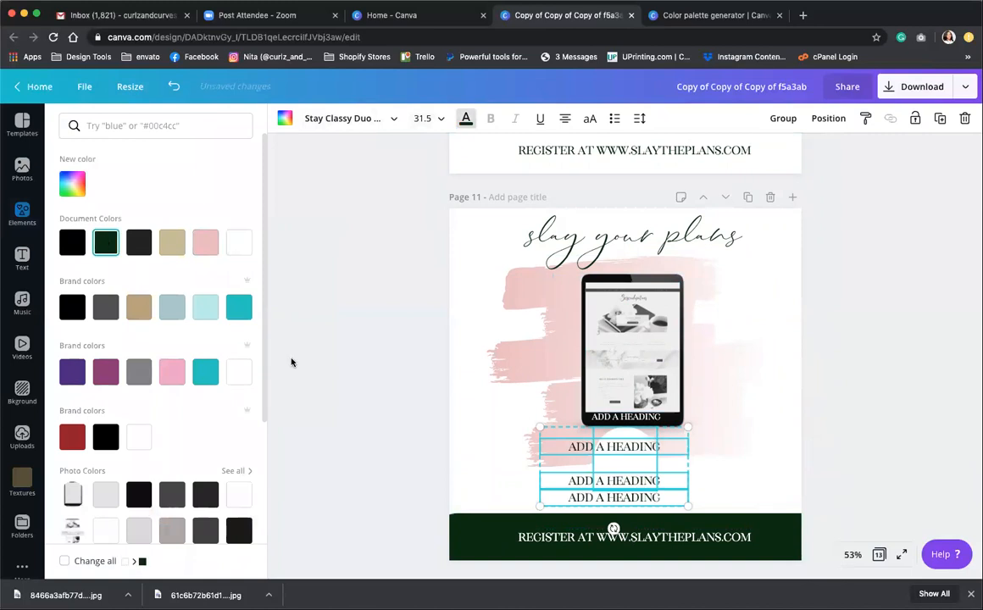
click(411, 393)
drag(638, 487, 739, 504)
Move the white circle over the tablet's lower-right corner and color it blush pink
drag(620, 440, 689, 391)
click(285, 118)
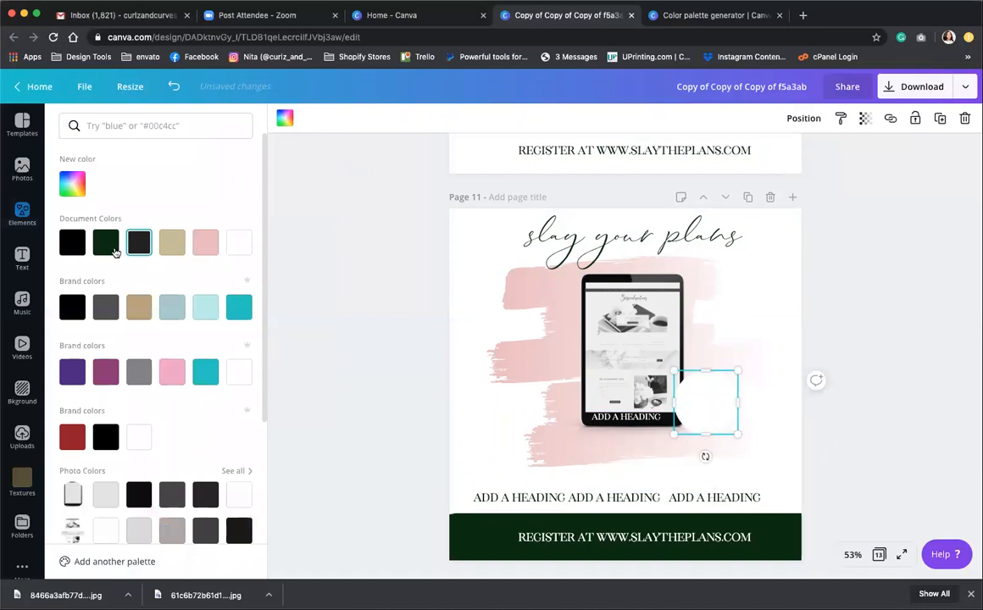
click(106, 243)
click(173, 246)
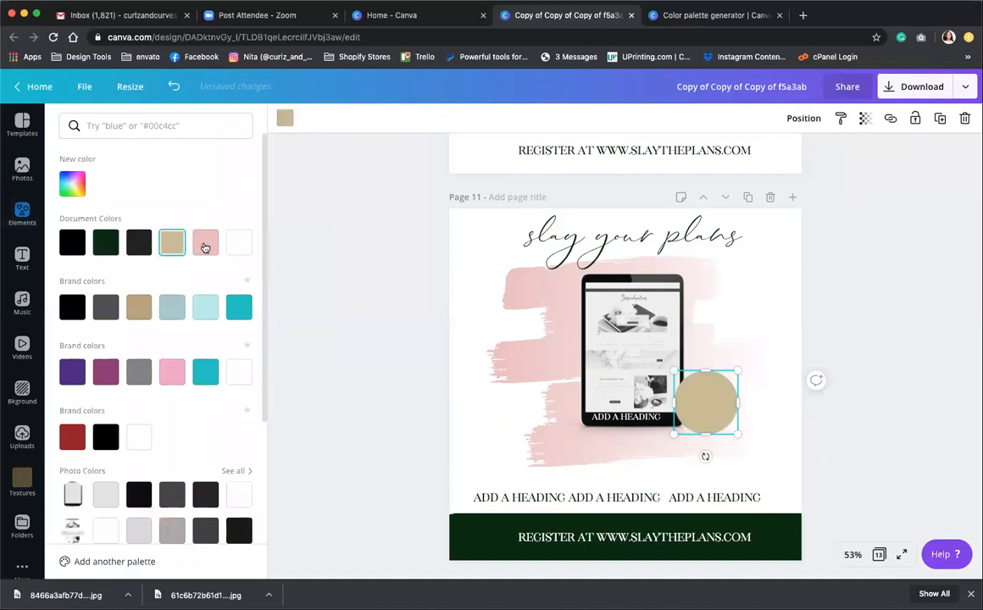
click(205, 243)
click(755, 390)
drag(698, 402, 691, 416)
Delete the stray heading on the tablet's bottom edge and enlarge the brushstroke to span the full width of page 11
click(620, 415)
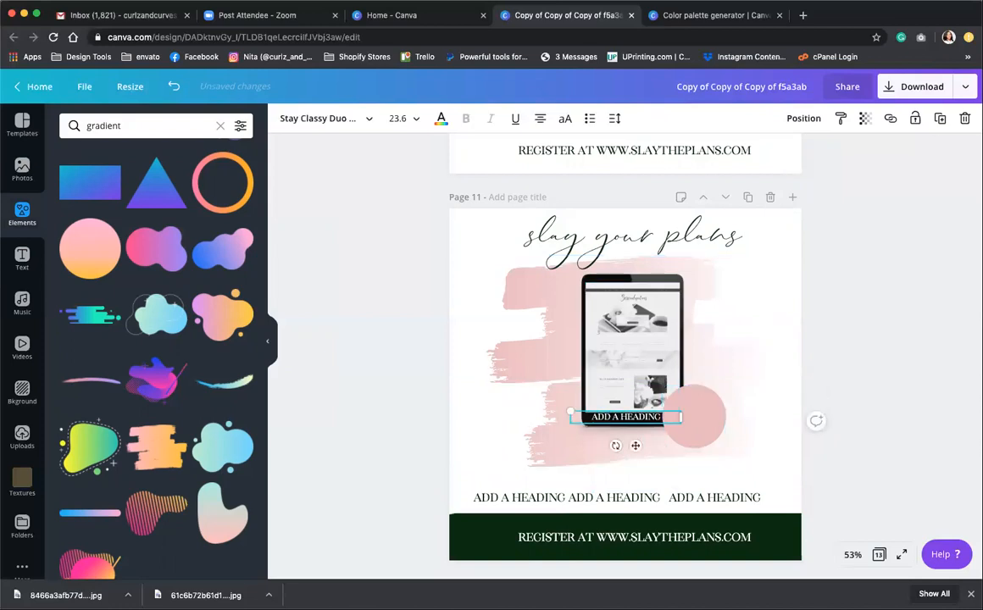
click(965, 121)
click(770, 369)
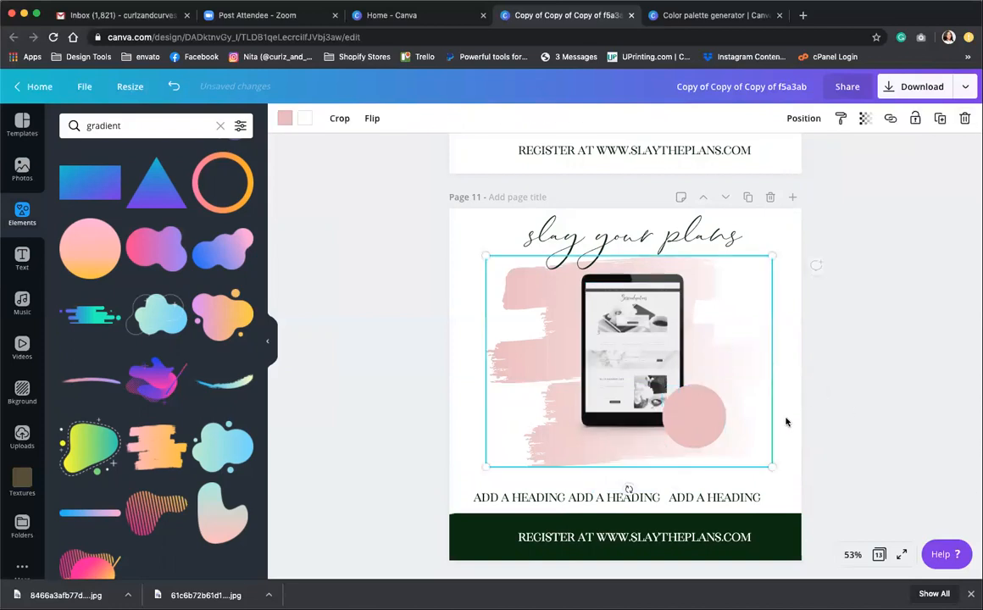
mouse_move(770, 473)
mouse_down()
mouse_move(819, 489)
mouse_move(852, 523)
mouse_up()
drag(777, 436, 719, 383)
click(614, 500)
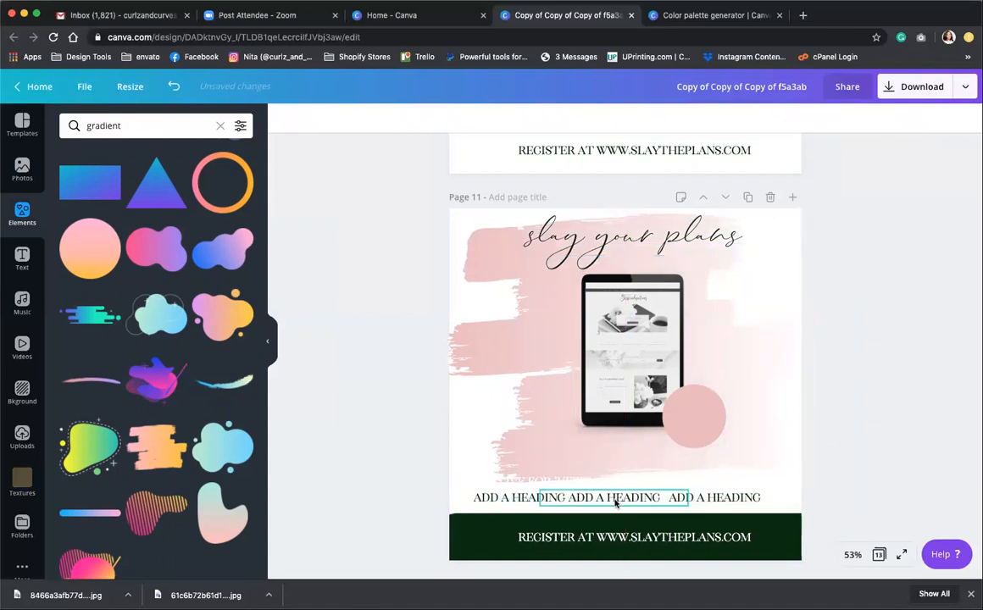
Space out the three placeholder headings below the tablet and center the row on page 11
drag(614, 500, 621, 501)
shift+click(725, 501)
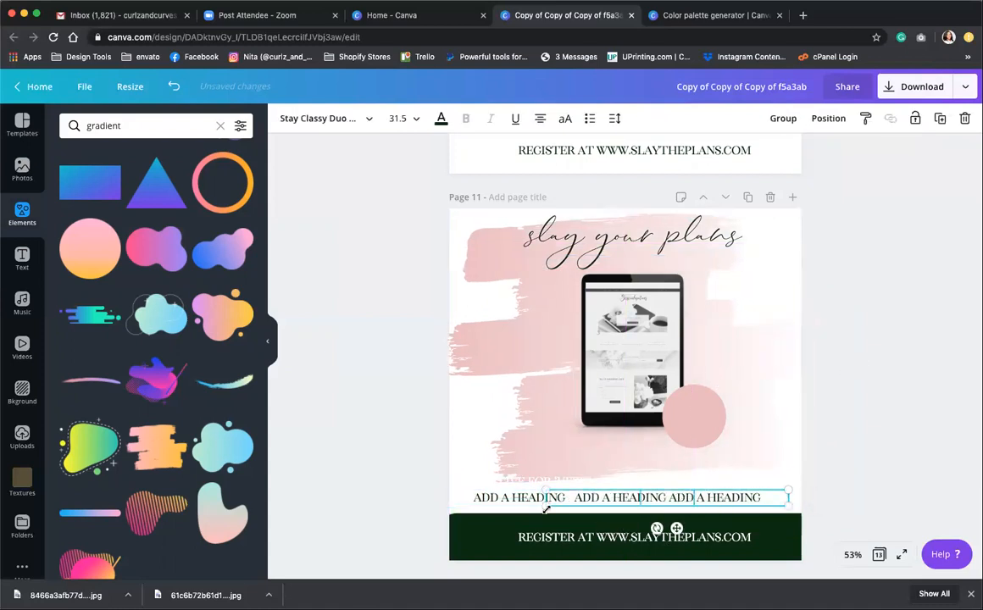
drag(672, 495, 685, 496)
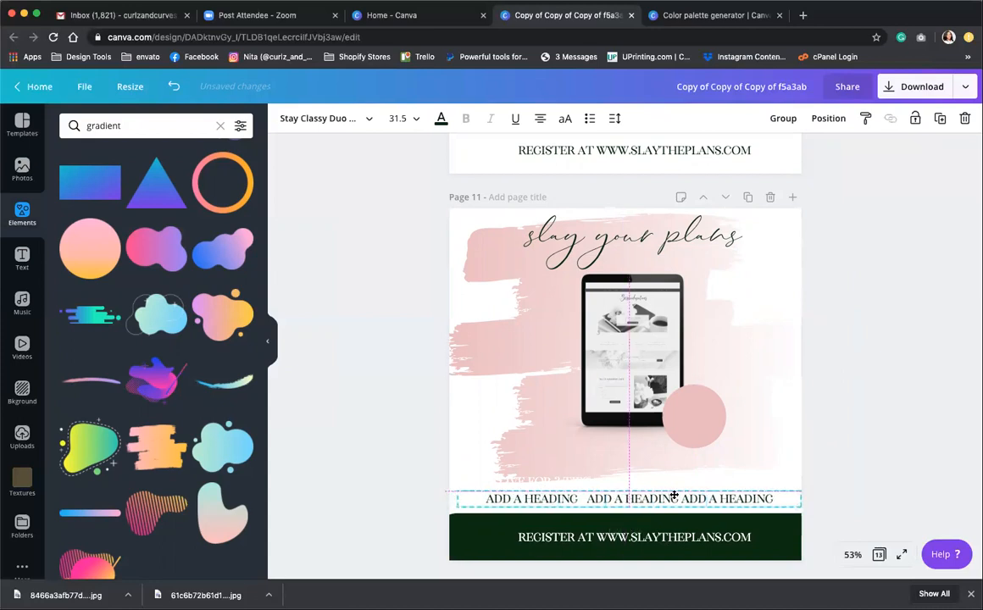
click(849, 454)
Move the white "JOIN ME LIVE FOR 3 TIPS TO SLAY YOUR SCHEDULE" text directly below the tablet and color it dark green
drag(577, 482, 676, 455)
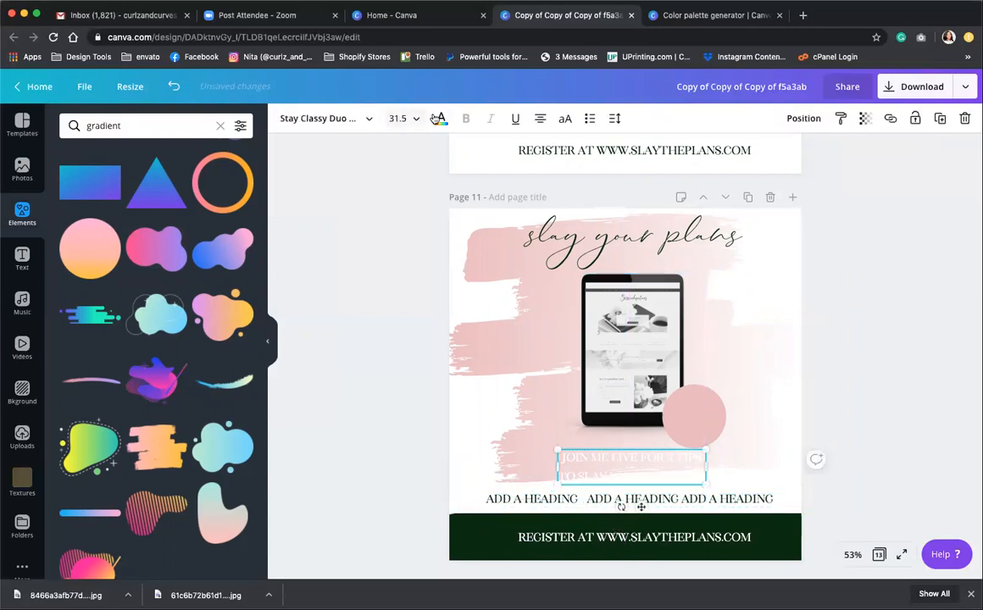
click(438, 118)
click(176, 249)
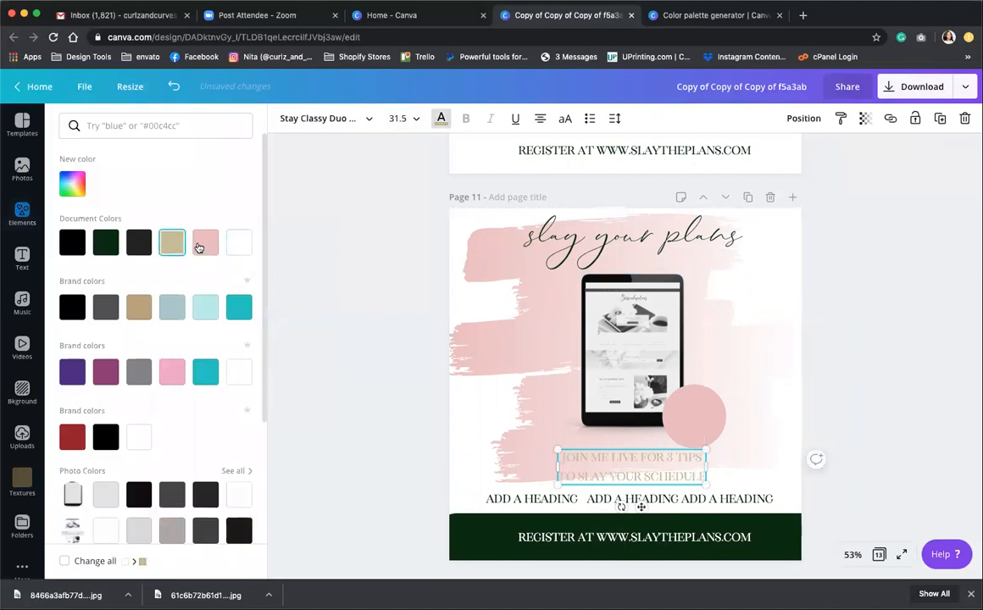
click(106, 243)
click(435, 312)
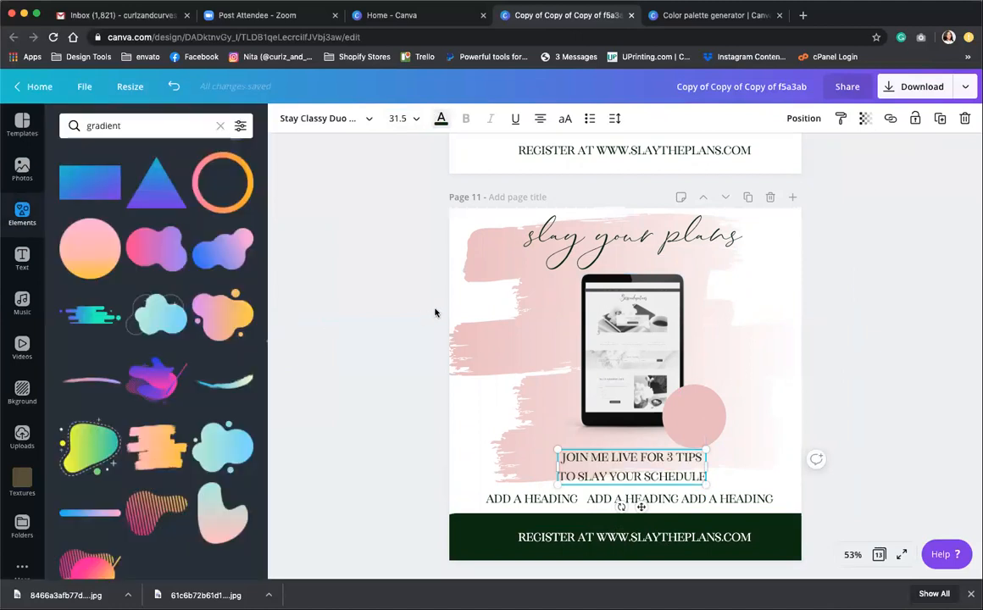
Change the brushstroke's white gradient color to blush pink and increase its transparency to a pale tint
click(504, 352)
click(285, 120)
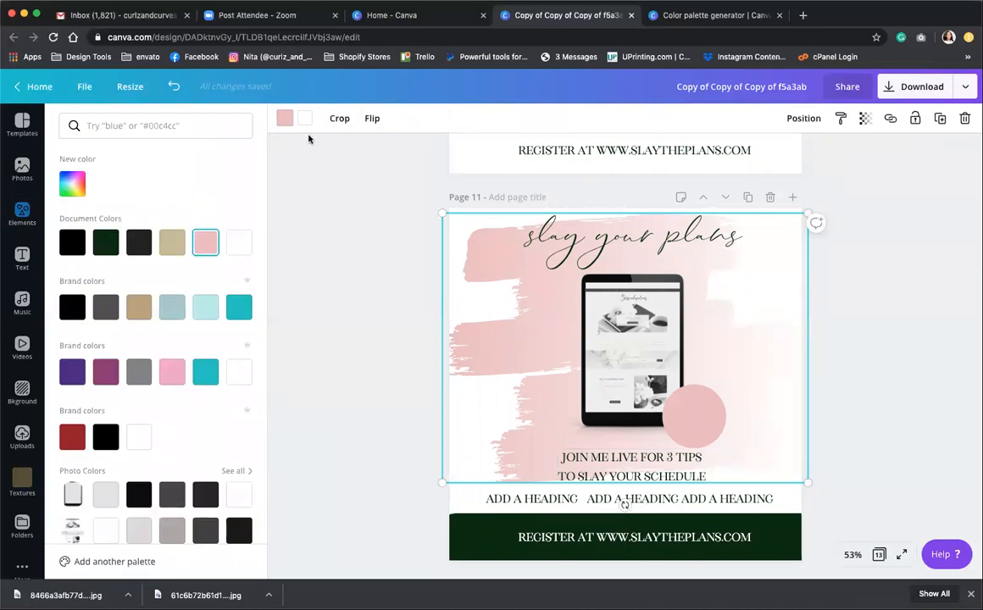
click(205, 244)
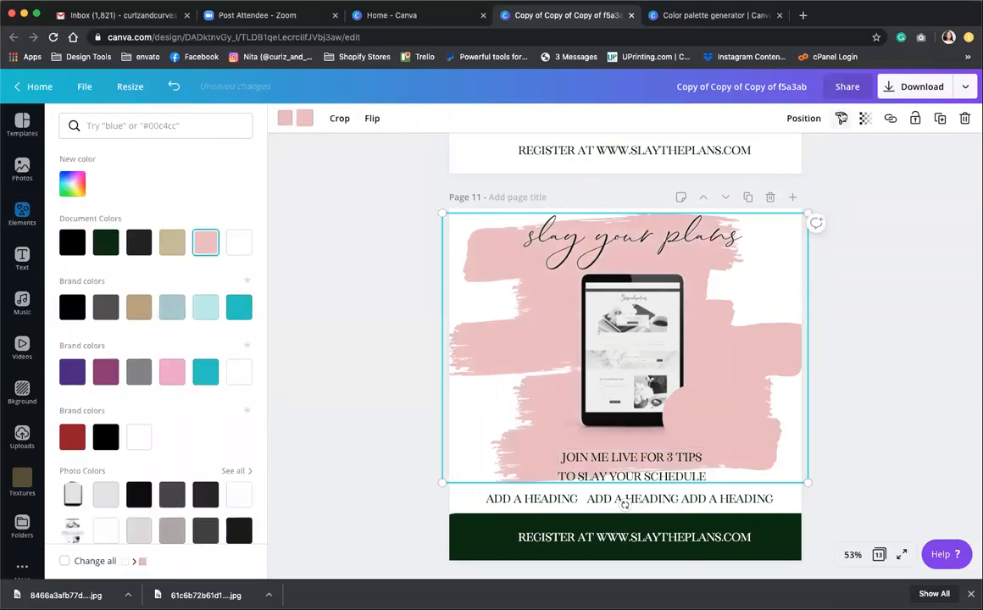
click(865, 117)
drag(805, 154, 780, 154)
click(746, 366)
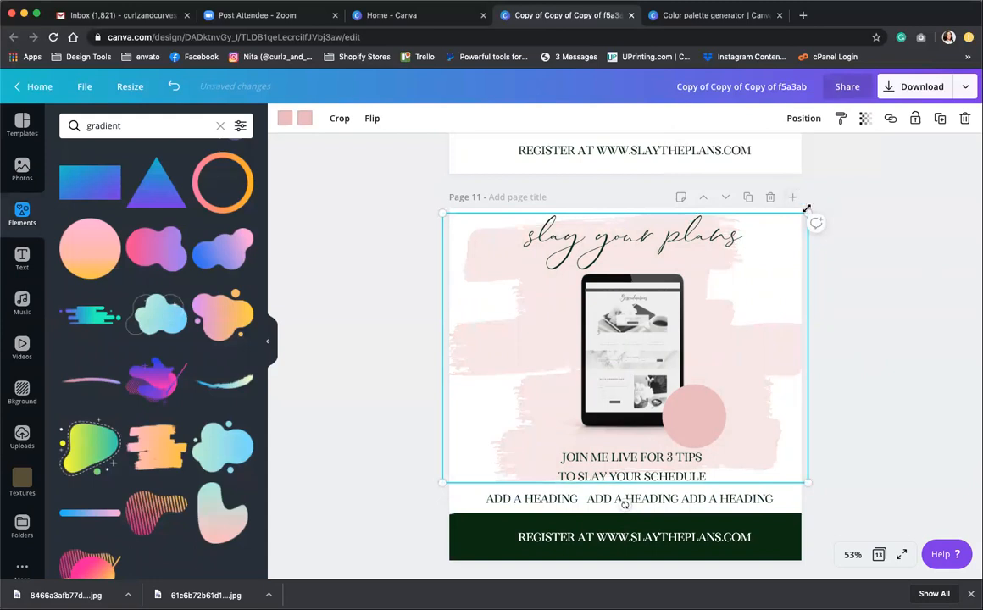
Shrink the brushstroke and center it behind the tablet so it stays between the title and the tagline
drag(806, 208, 718, 307)
drag(532, 361, 590, 338)
click(697, 413)
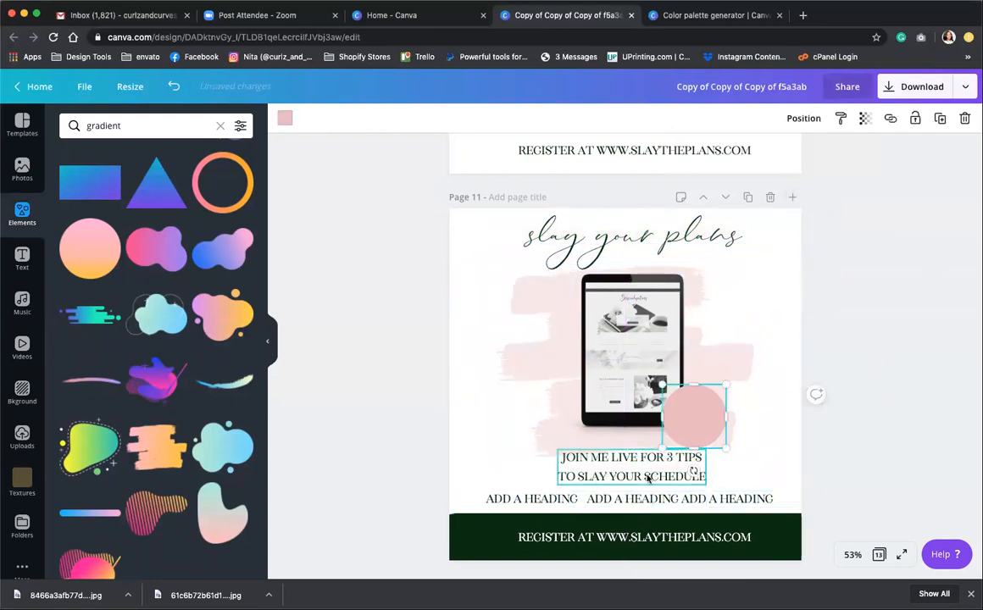
Color the "slay your plans" script title blush pink
click(566, 224)
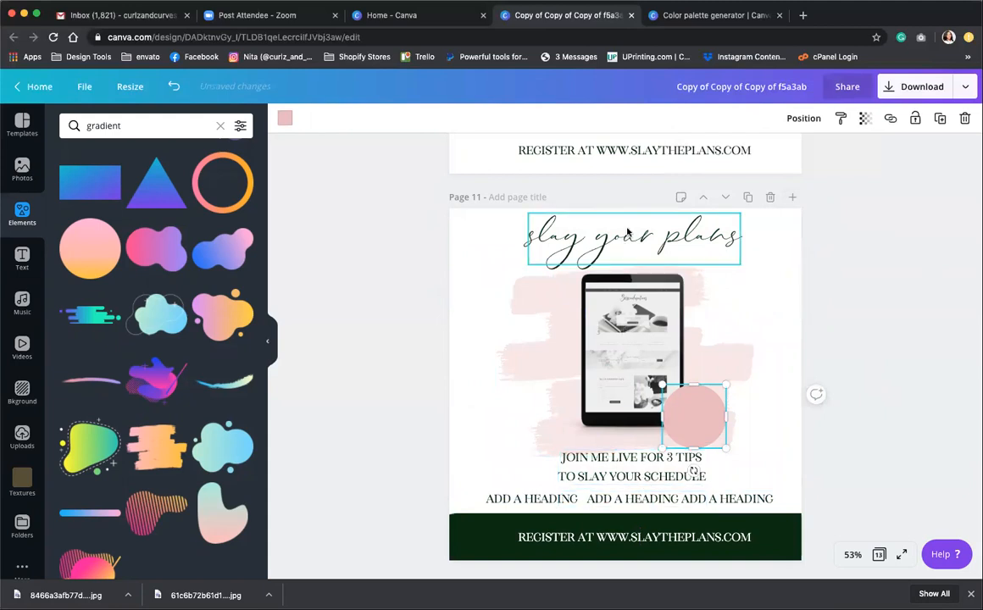
click(442, 119)
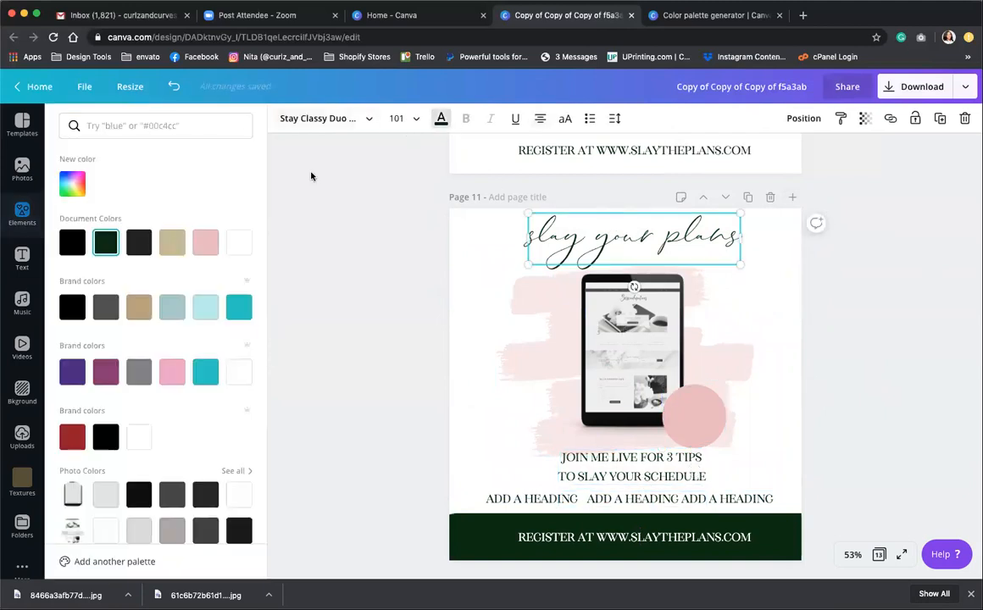
click(187, 222)
click(596, 265)
Color the dark green band behind the registration line blush pink
click(746, 547)
click(285, 118)
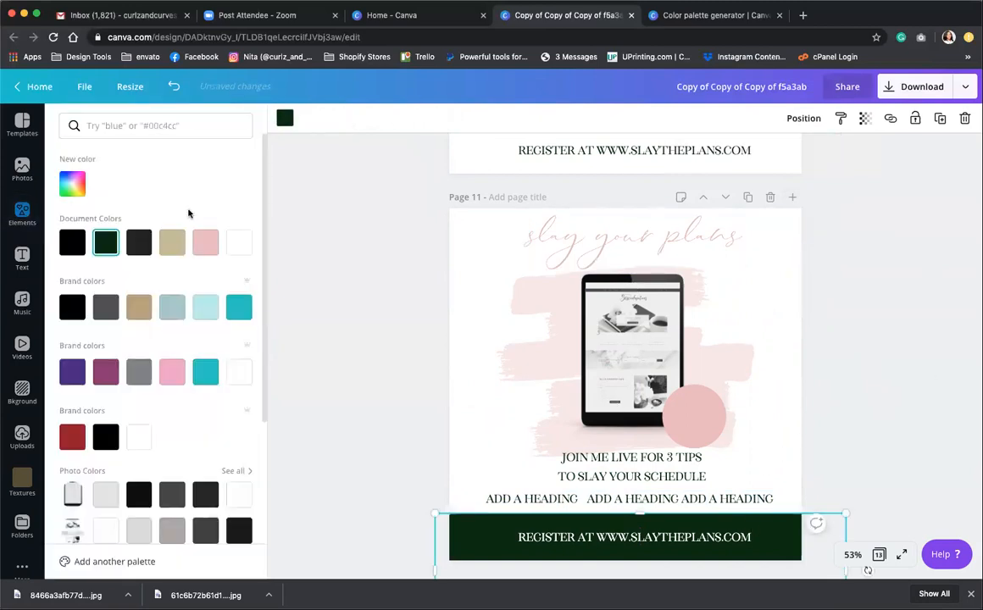
click(203, 243)
click(391, 377)
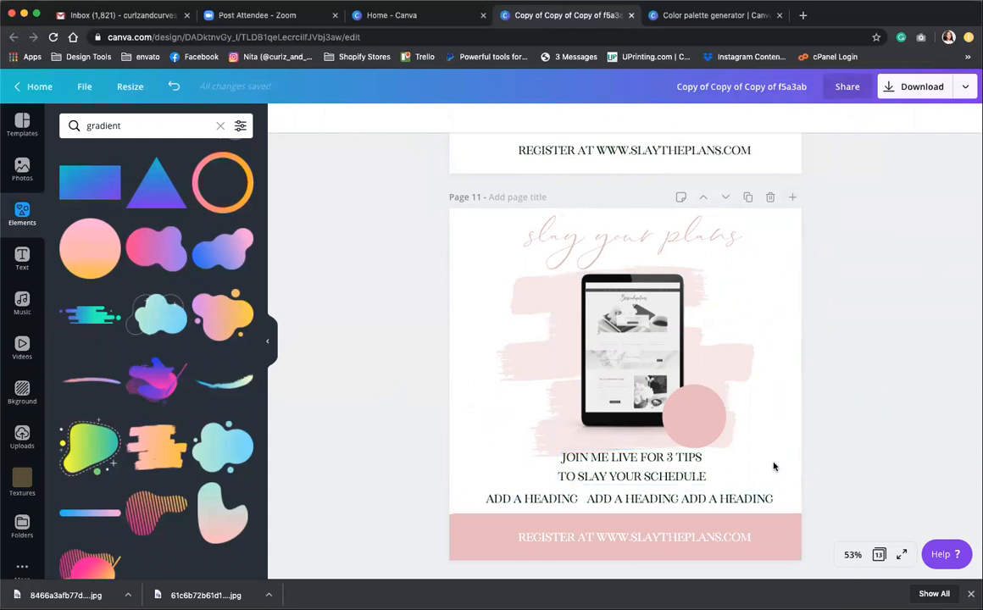
Widen the "JOIN ME LIVE FOR 3 TIPS" text box and center it just under the script title
click(690, 479)
drag(708, 470, 727, 463)
drag(664, 462, 649, 265)
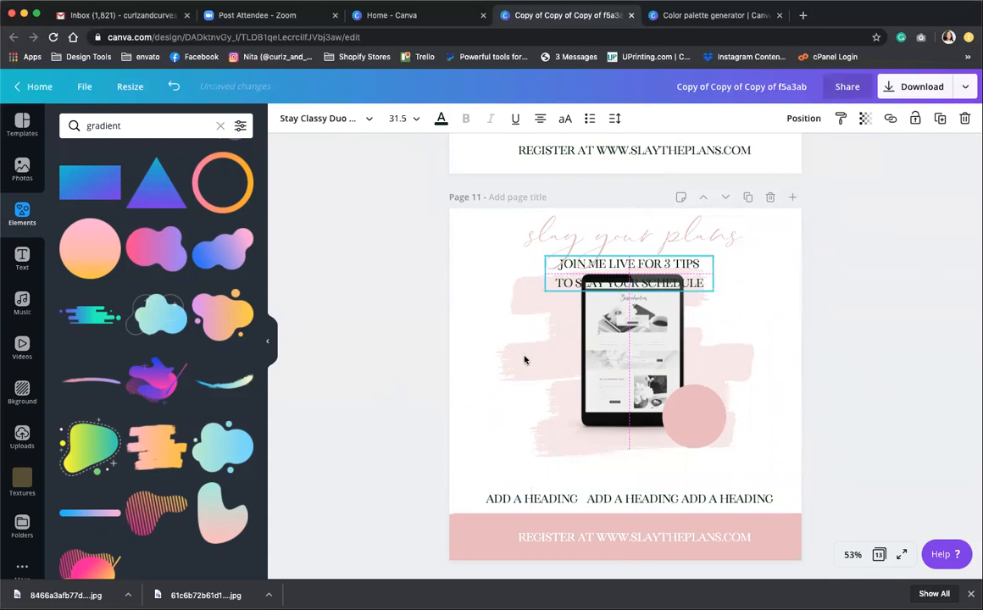
Move the tablet, circle and brushstroke down together below the tagline and slightly reduce the pink band's height
mouse_move(435, 359)
mouse_down()
mouse_move(665, 406)
mouse_move(677, 422)
mouse_up()
drag(650, 345, 649, 370)
click(835, 296)
click(770, 527)
click(873, 487)
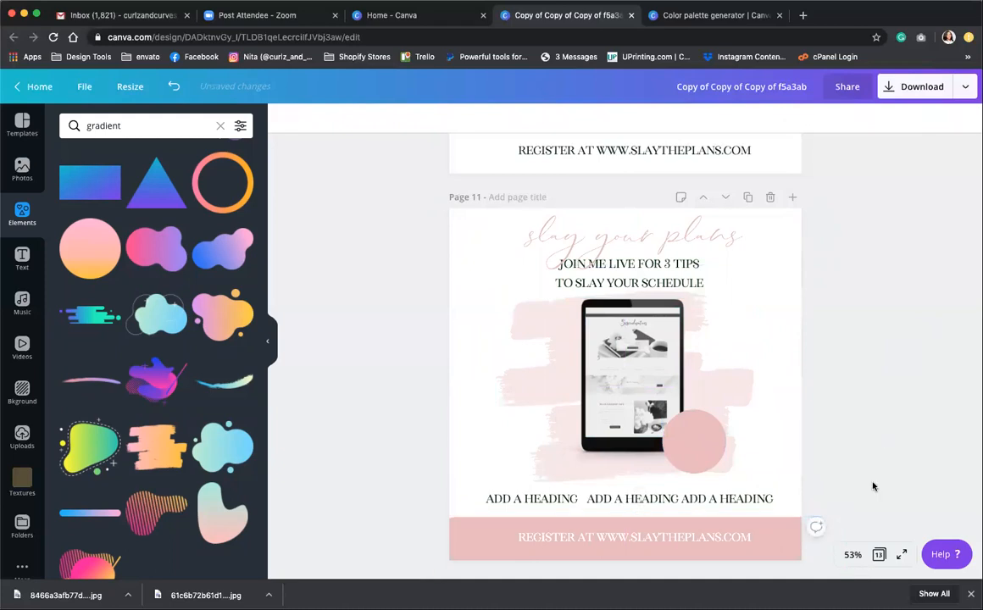
Duplicate page 11 to start a new variation on page 12
scroll(838, 456, up, 8)
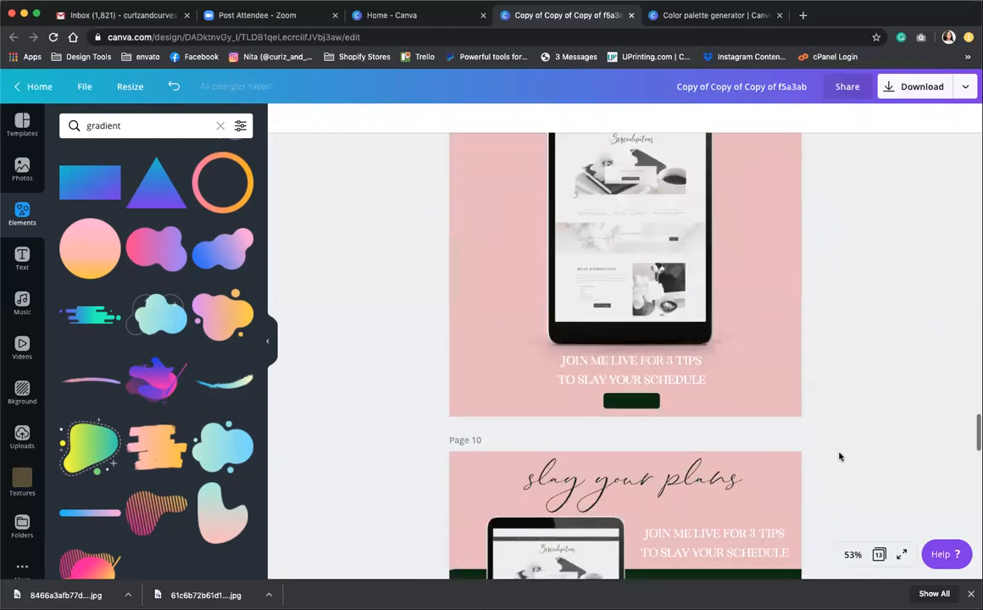
scroll(835, 449, down, 5)
click(753, 369)
key(super+d)
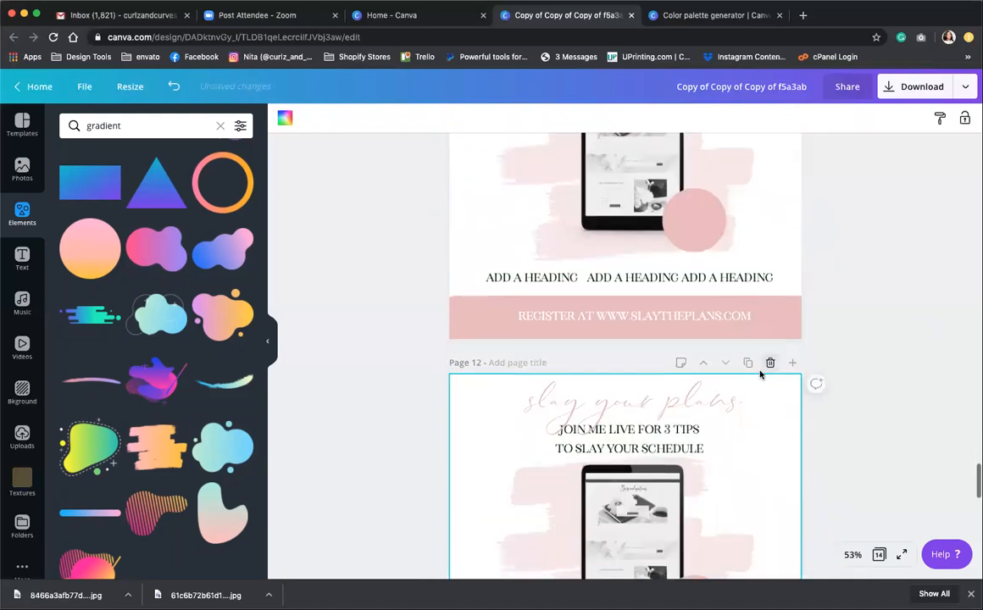
Shrink the tablet and its screen image together into the upper-left corner of page 12
click(675, 341)
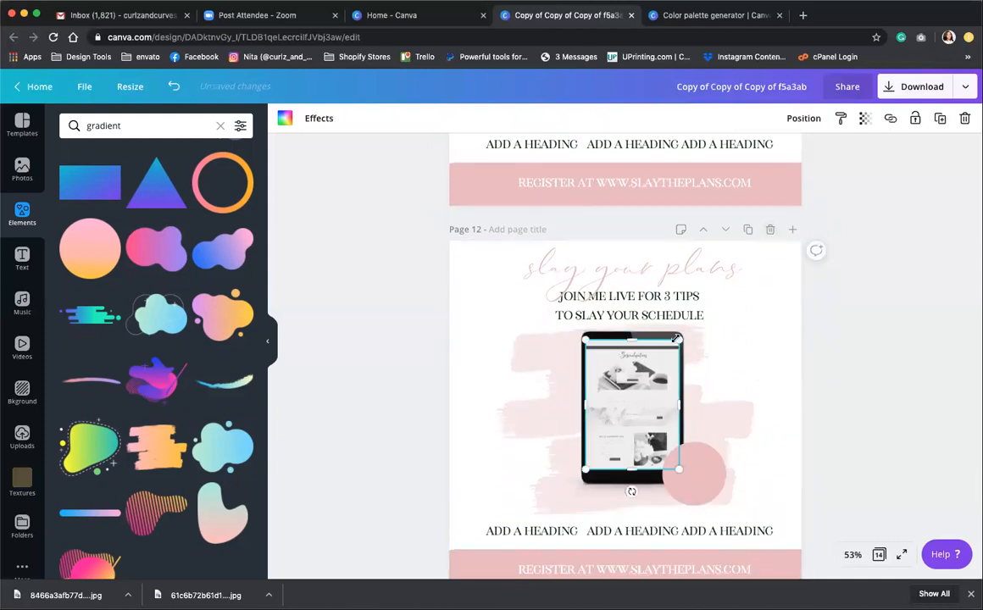
click(726, 333)
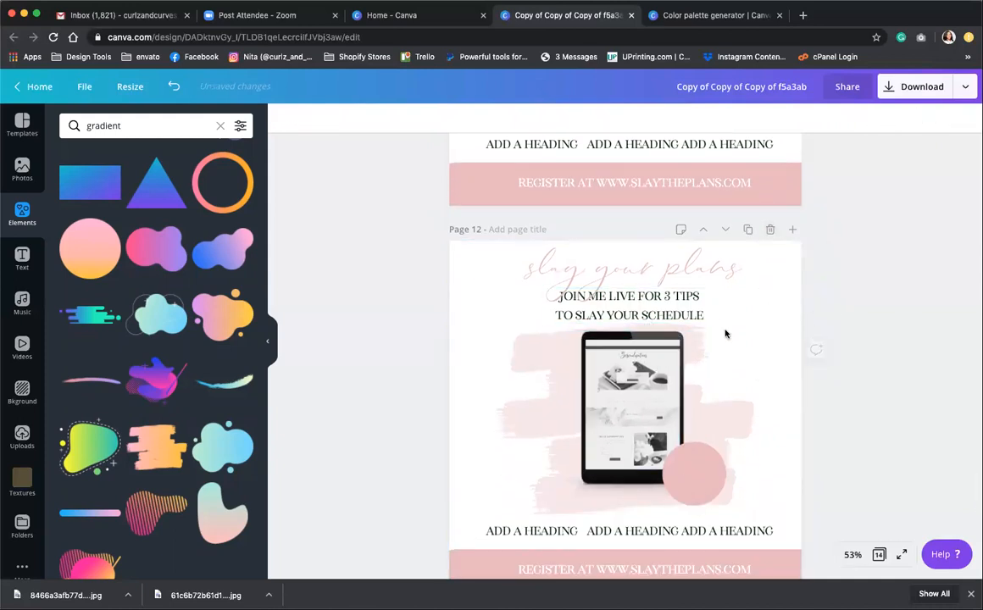
click(665, 354)
shift+click(664, 364)
drag(705, 505, 521, 306)
Shift the tagline and script title right beside the small tablet, and move the tablet closer to them
drag(666, 316, 700, 313)
drag(677, 268, 719, 274)
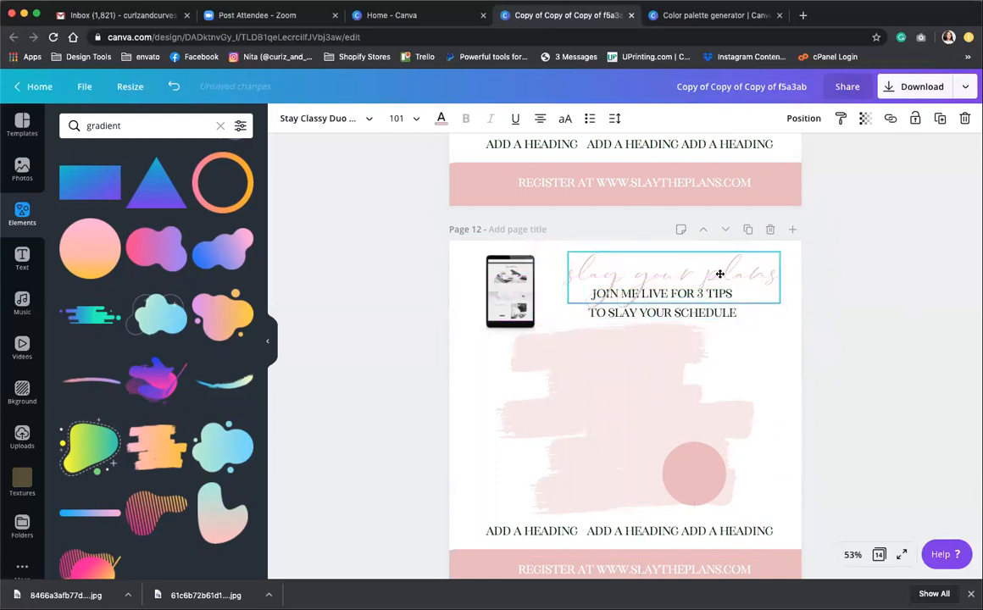
click(500, 272)
drag(500, 272, 520, 270)
Delete the blush pink circle from page 12
click(711, 472)
drag(711, 472, 724, 476)
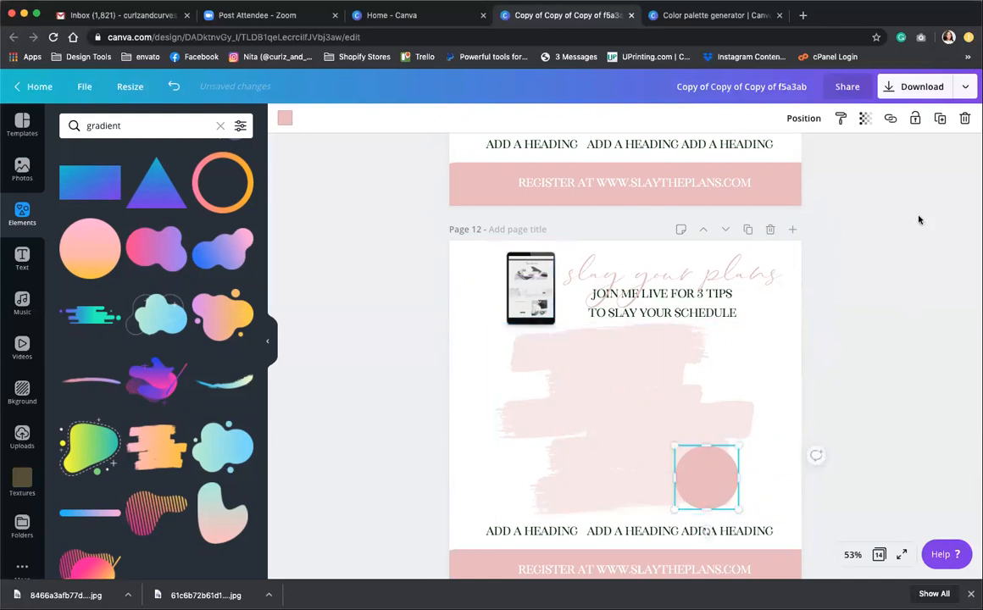
click(964, 119)
Stack the three placeholder headings in a column over the middle of the brushstroke on page 12
mouse_move(712, 531)
mouse_down()
mouse_move(618, 365)
mouse_move(605, 370)
mouse_up()
mouse_move(628, 533)
mouse_down()
mouse_move(613, 427)
mouse_move(620, 389)
mouse_move(616, 396)
mouse_up()
drag(533, 533, 617, 418)
drag(458, 352, 683, 470)
shift+click(641, 343)
mouse_move(647, 390)
mouse_down()
mouse_move(654, 417)
mouse_move(659, 407)
mouse_up()
click(641, 340)
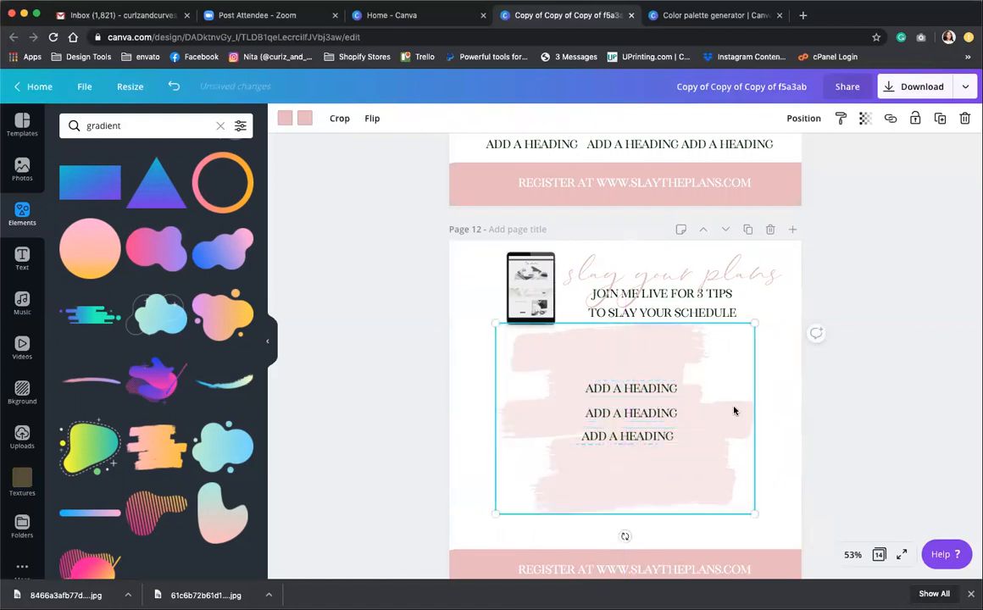
Duplicate page 12 and delete the brushstroke from the new page 13
click(746, 229)
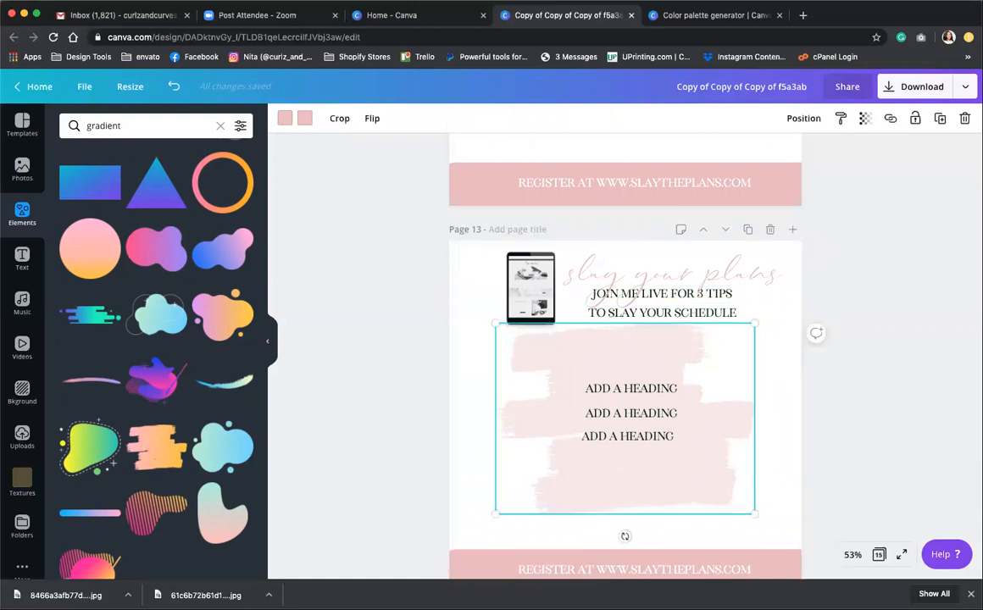
click(966, 118)
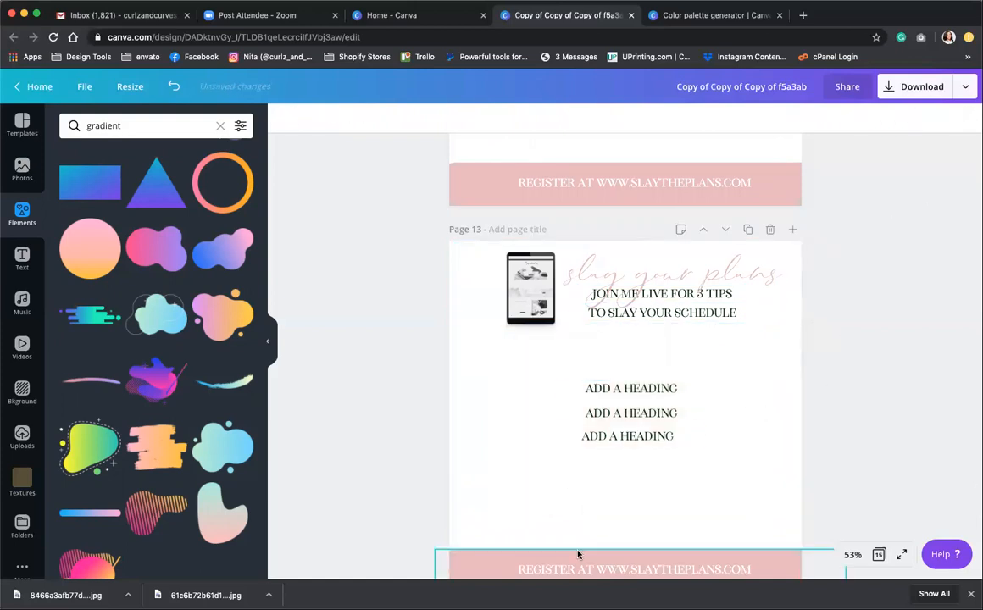
Duplicate the pink footer band, place the copy across the top of page 13 and send it to the back
click(577, 553)
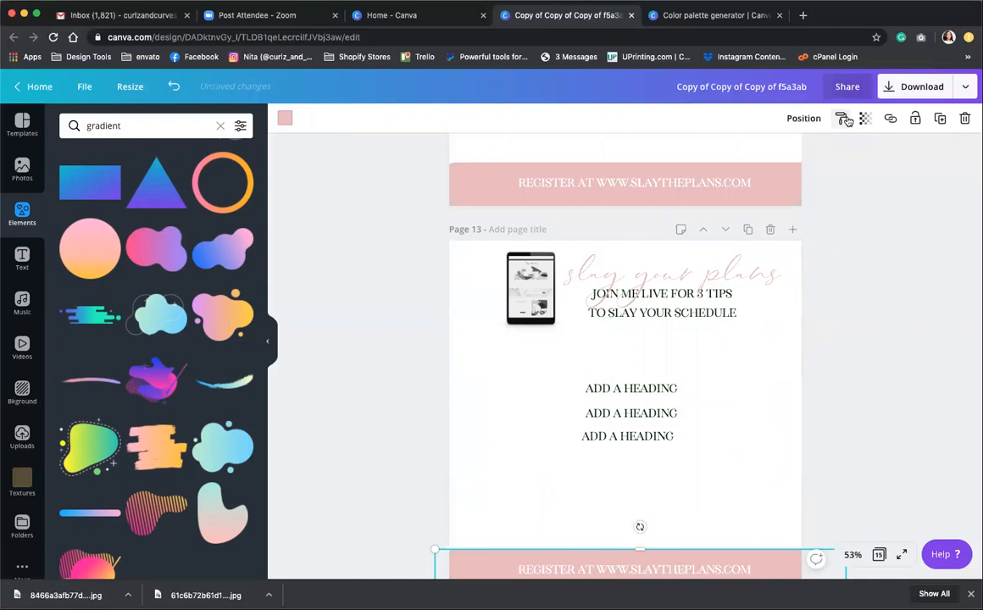
click(940, 118)
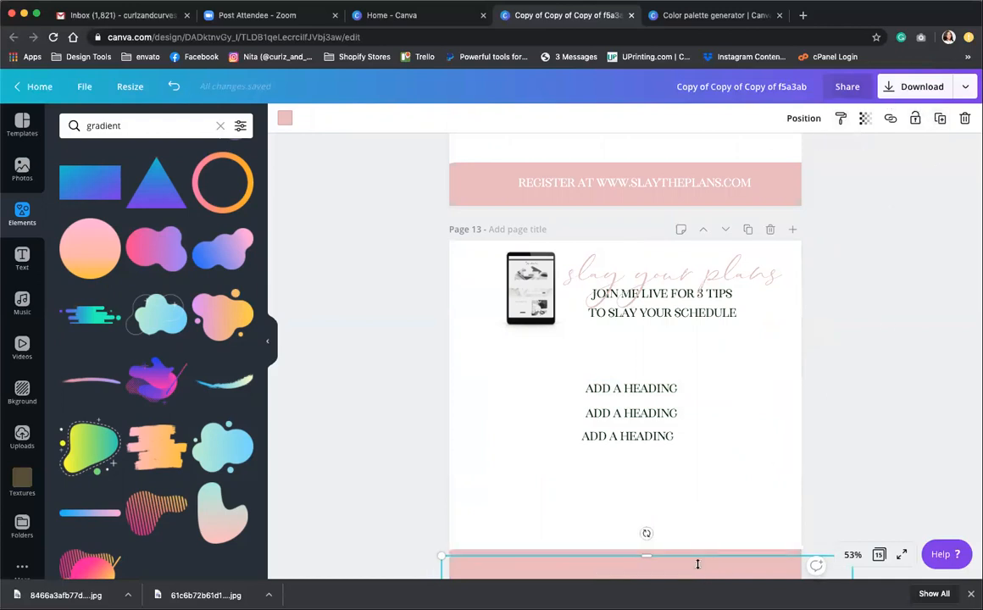
drag(753, 562, 734, 245)
click(798, 118)
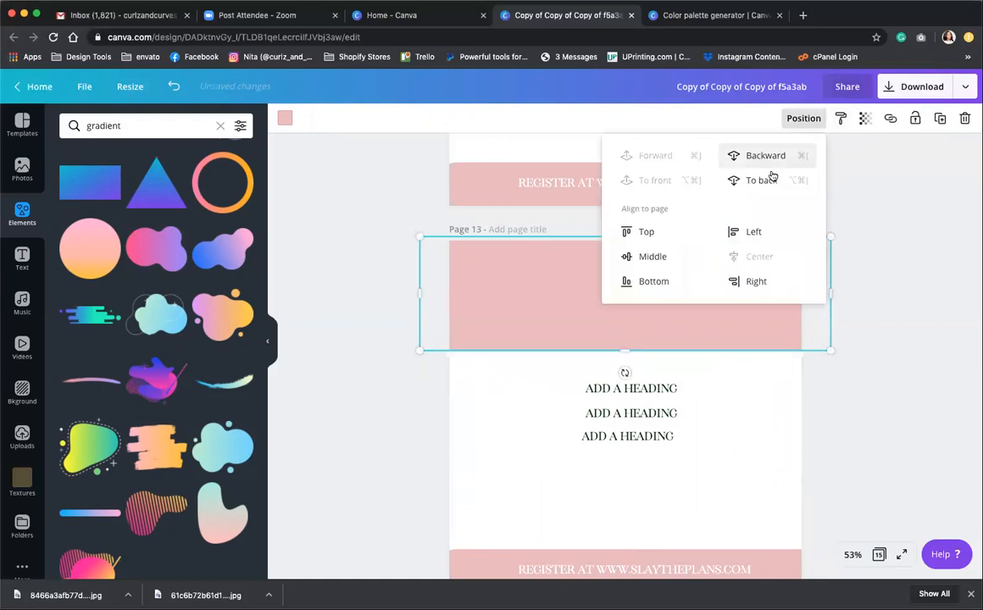
click(763, 179)
click(868, 270)
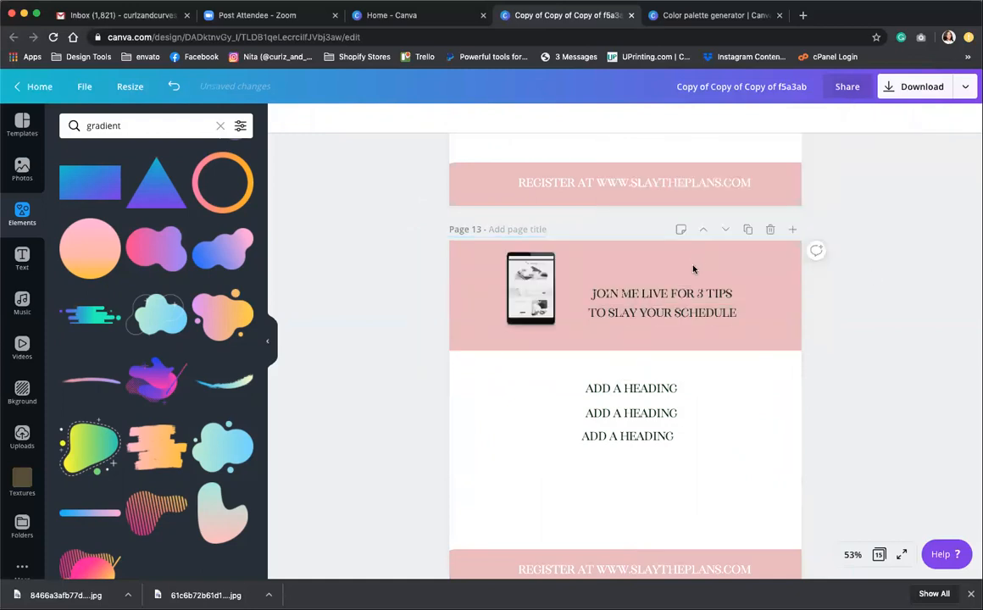
Color the script title on page 13 white
click(659, 253)
click(441, 123)
click(239, 219)
key(Escape)
Move the pink header band up to make it shallower and raise the script title and tagline to fit inside it
drag(604, 340, 606, 302)
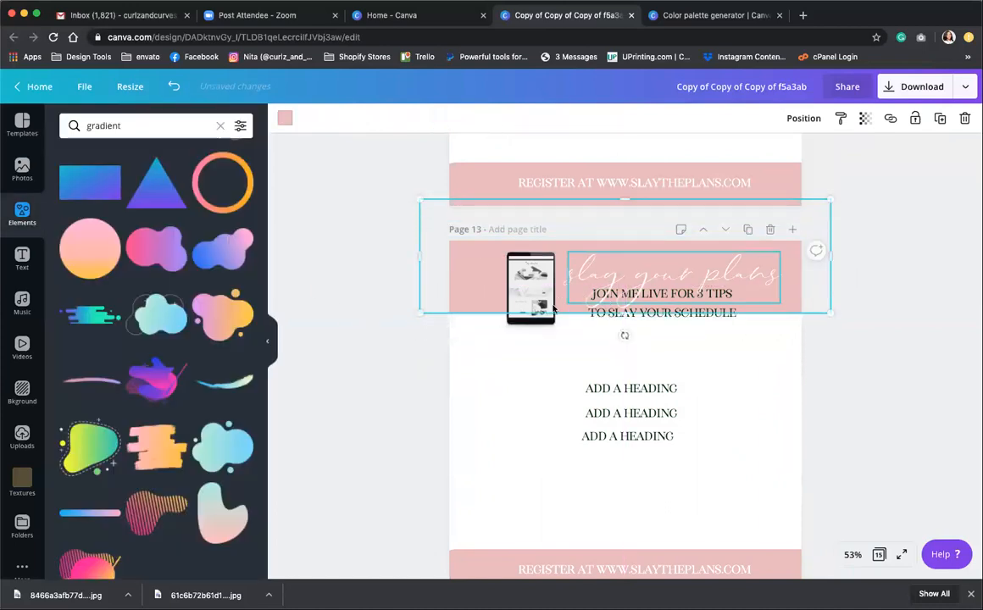
drag(673, 266, 670, 252)
drag(685, 311, 686, 296)
click(696, 294)
click(703, 322)
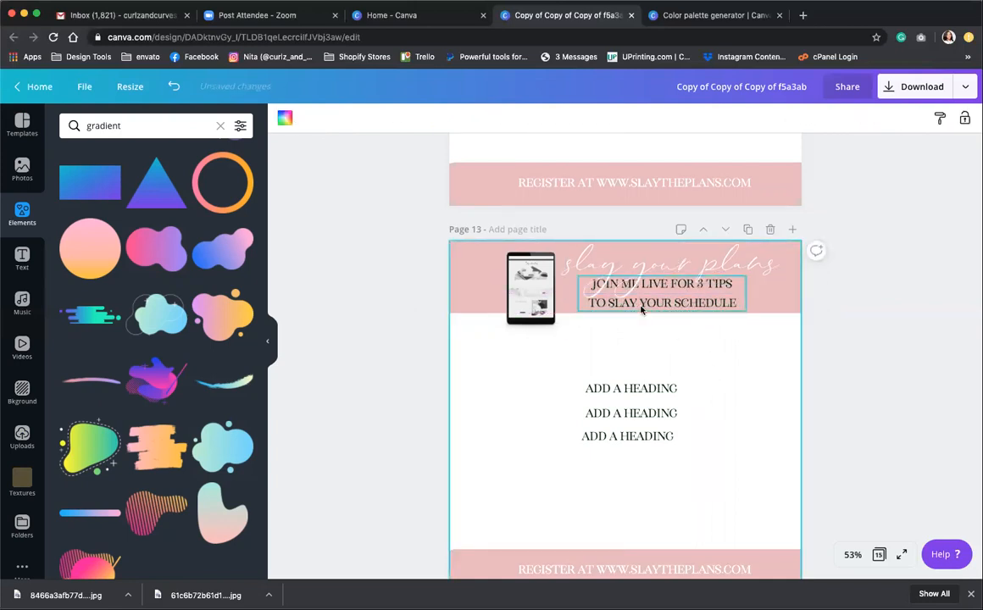
click(644, 303)
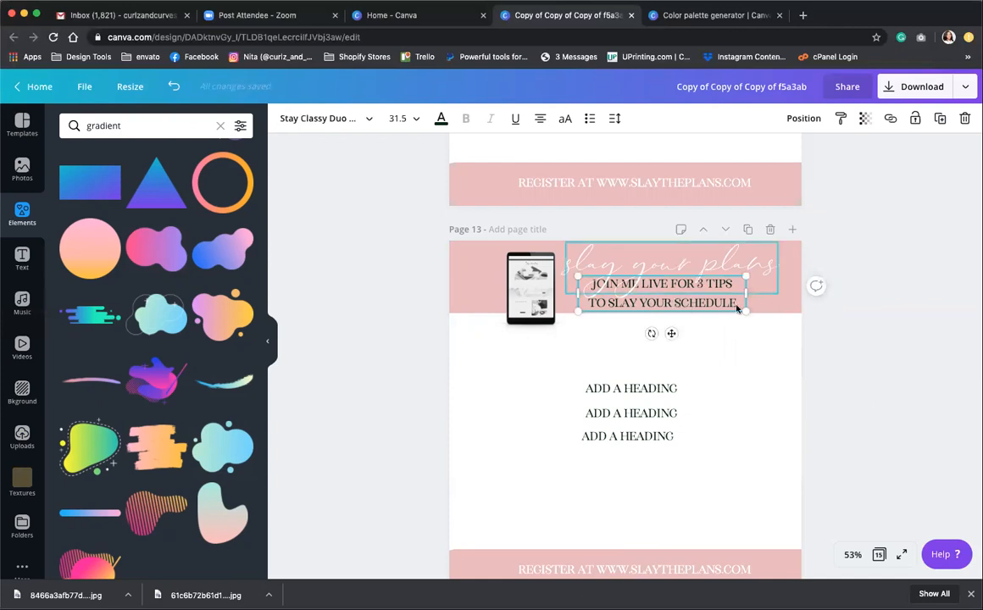
click(528, 312)
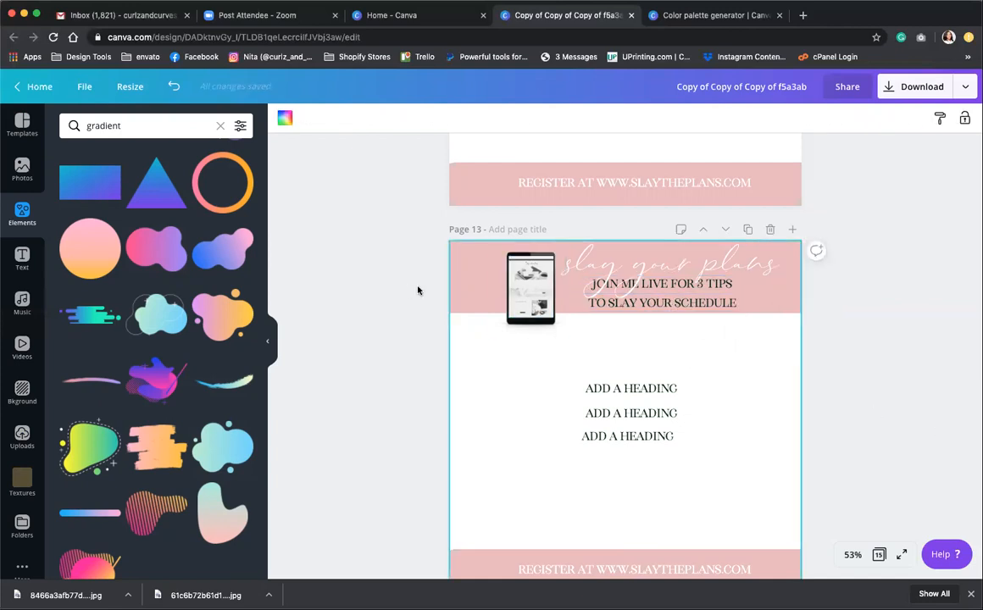
click(421, 258)
Center-align the three headings with each other on page 13
scroll(727, 406, down, 3)
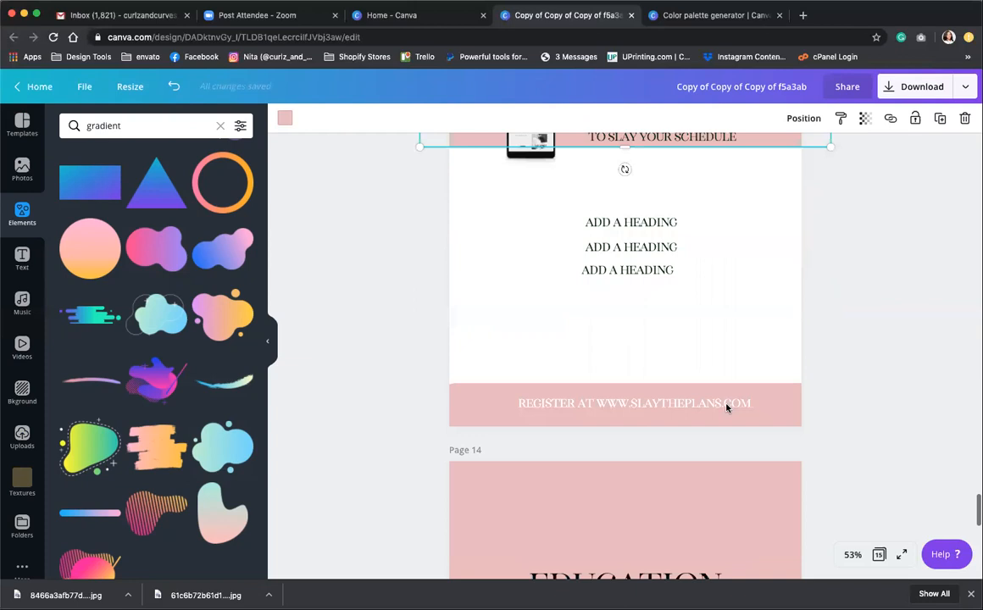
scroll(726, 408, up, 2)
drag(497, 254, 682, 345)
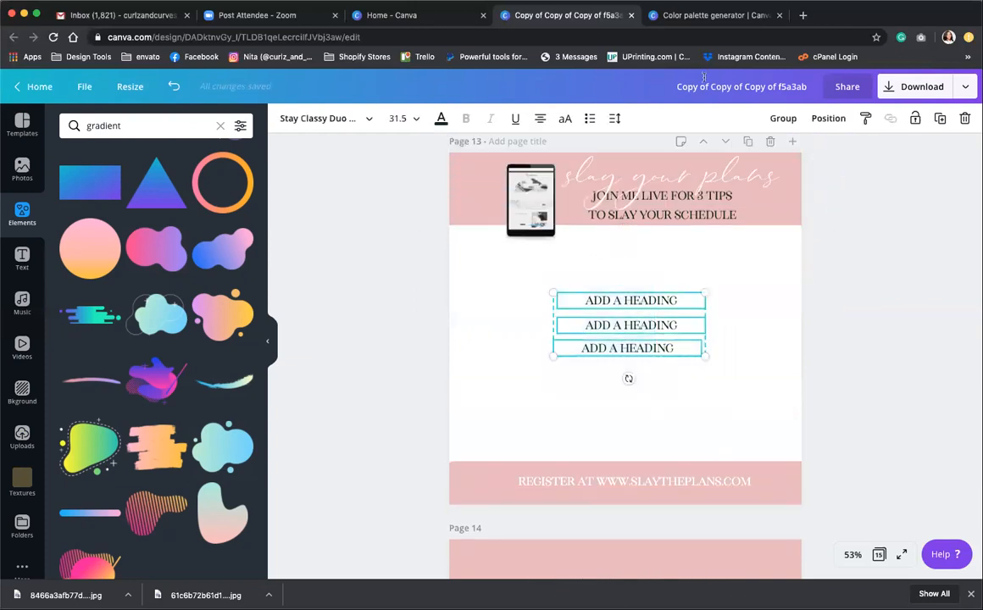
click(844, 123)
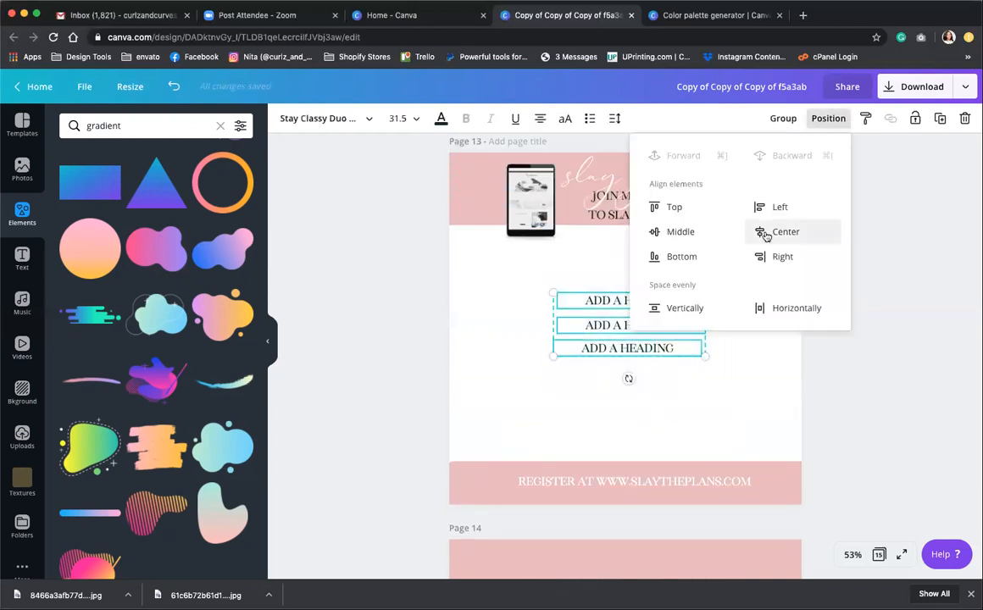
click(759, 229)
click(856, 381)
Duplicate page 12, the brushstroke version with the small tablet
scroll(670, 370, up, 3)
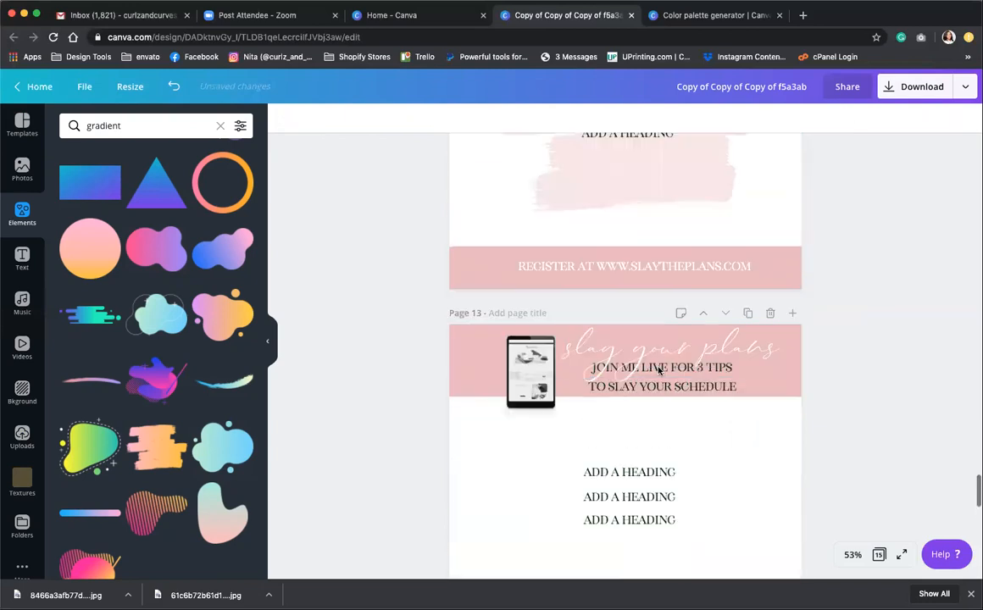
scroll(661, 371, down, 4)
scroll(658, 373, up, 5)
scroll(658, 373, down, 2)
scroll(665, 373, up, 5)
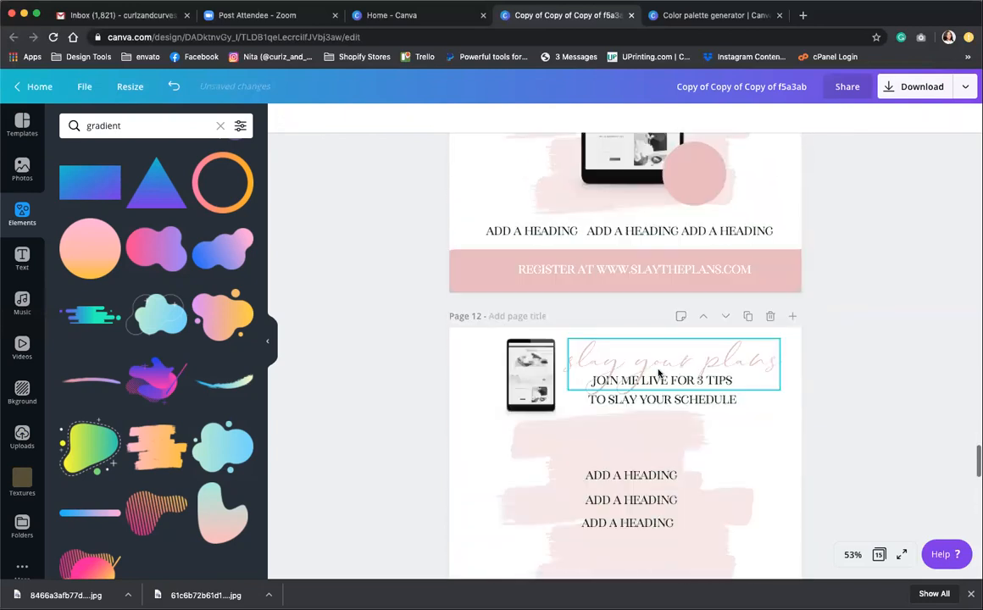
scroll(672, 376, down, 1)
scroll(672, 376, down, 2)
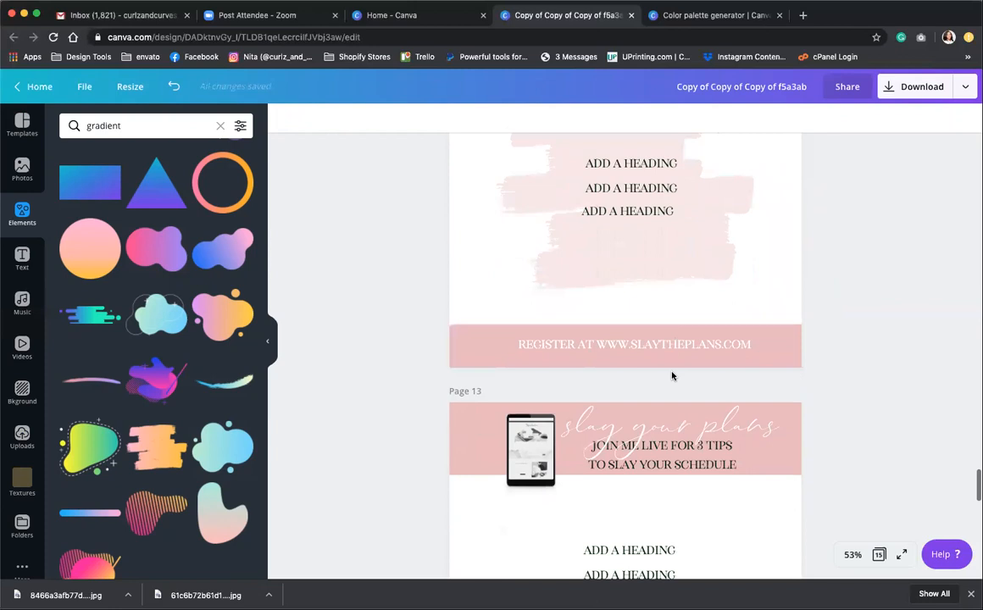
scroll(672, 377, up, 5)
click(749, 340)
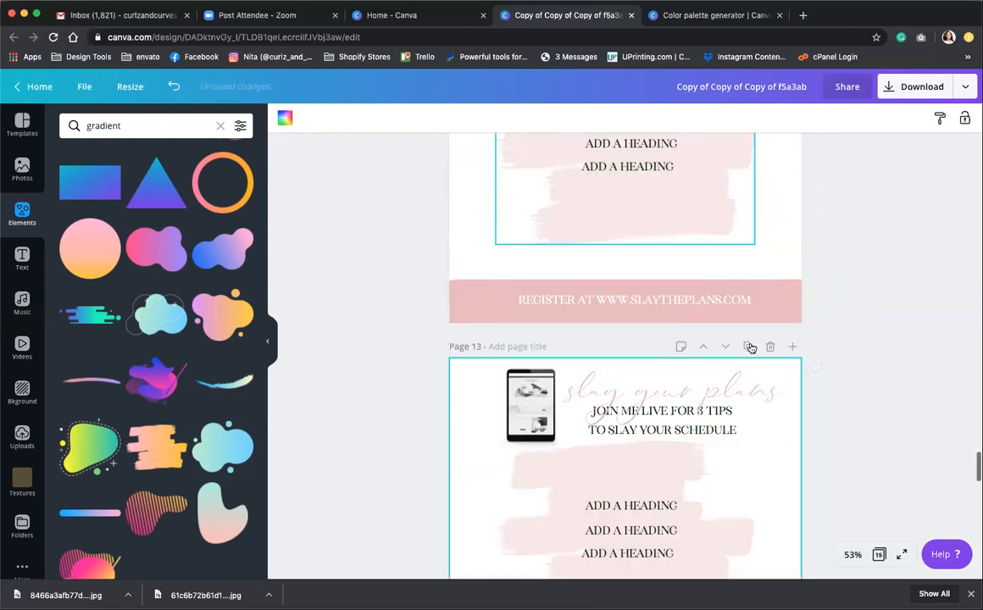
Recolor both colors of the brushstroke on the new page 13 to the document's dark green
click(716, 495)
click(285, 120)
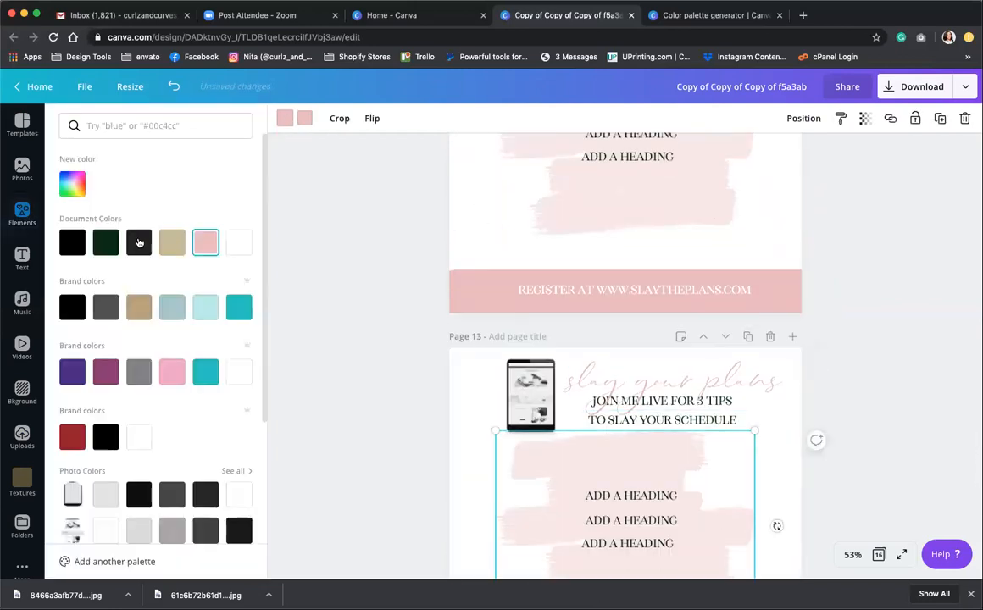
click(107, 245)
click(305, 124)
click(106, 243)
scroll(320, 350, down, 3)
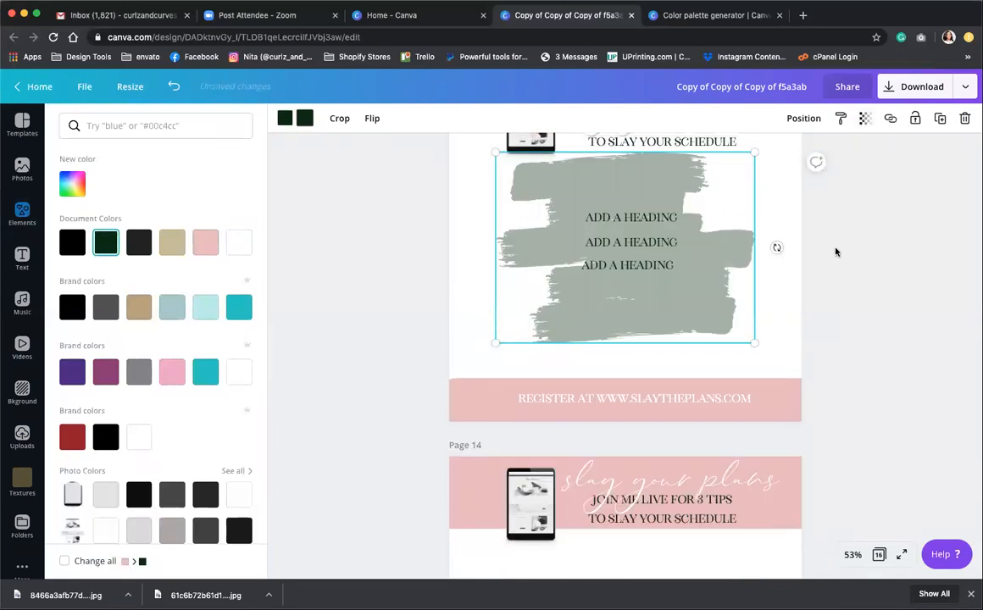
Change the footer band on page 13 to the document's dark green
scroll(834, 248, up, 2)
click(763, 449)
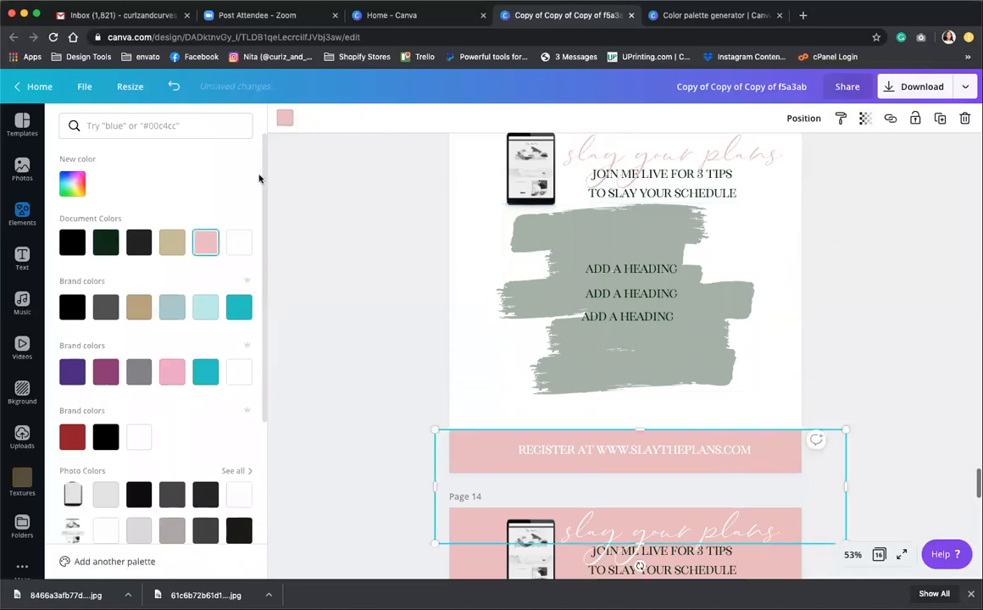
click(284, 118)
click(280, 119)
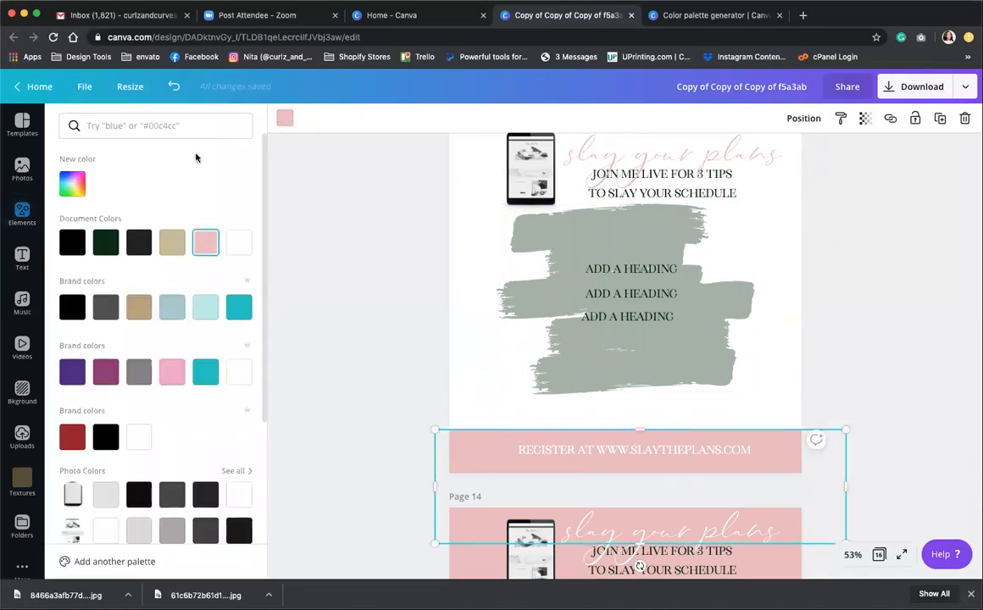
click(105, 246)
scroll(524, 396, down, 5)
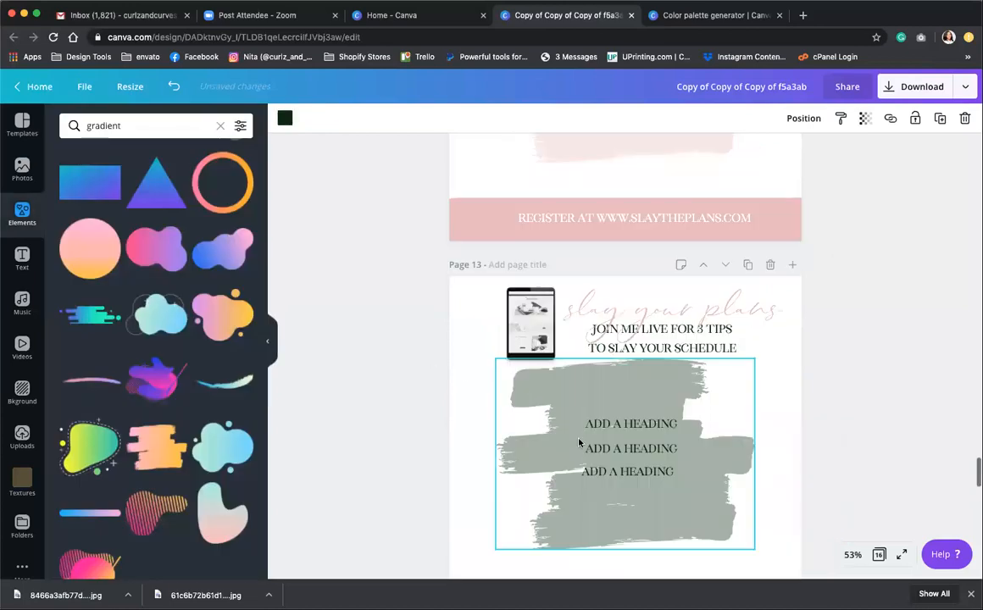
Color the registration text in page 13's footer with the document's pink
scroll(524, 396, up, 3)
click(634, 367)
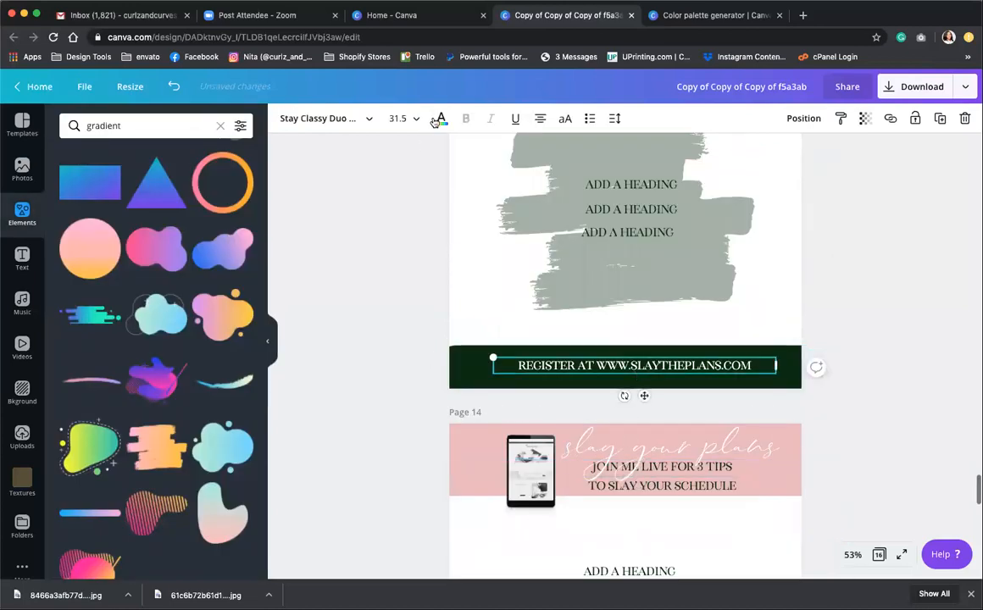
click(439, 119)
click(214, 241)
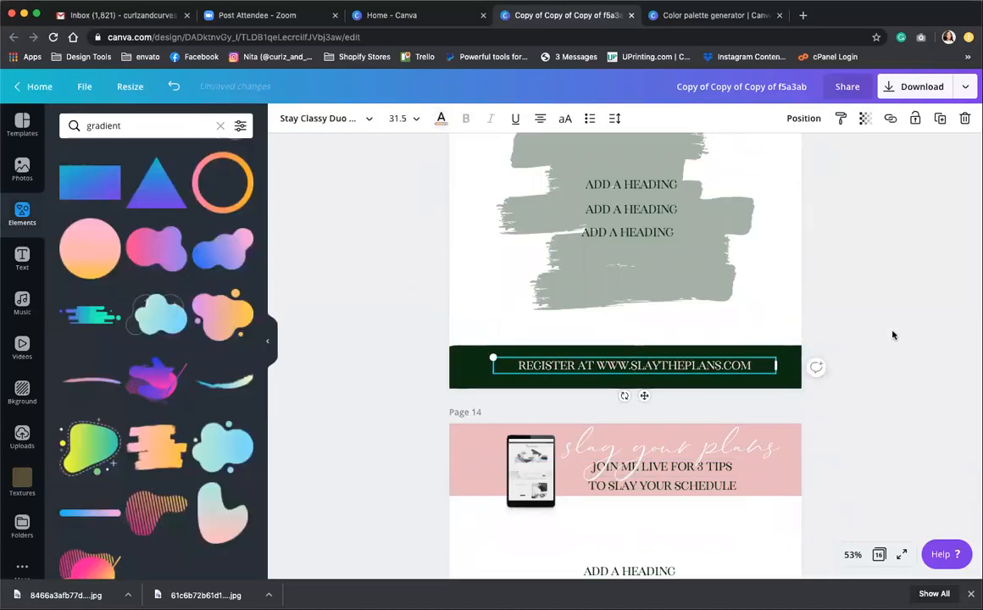
Duplicate the green brushstroke page 13
scroll(893, 334, up, 1)
click(702, 259)
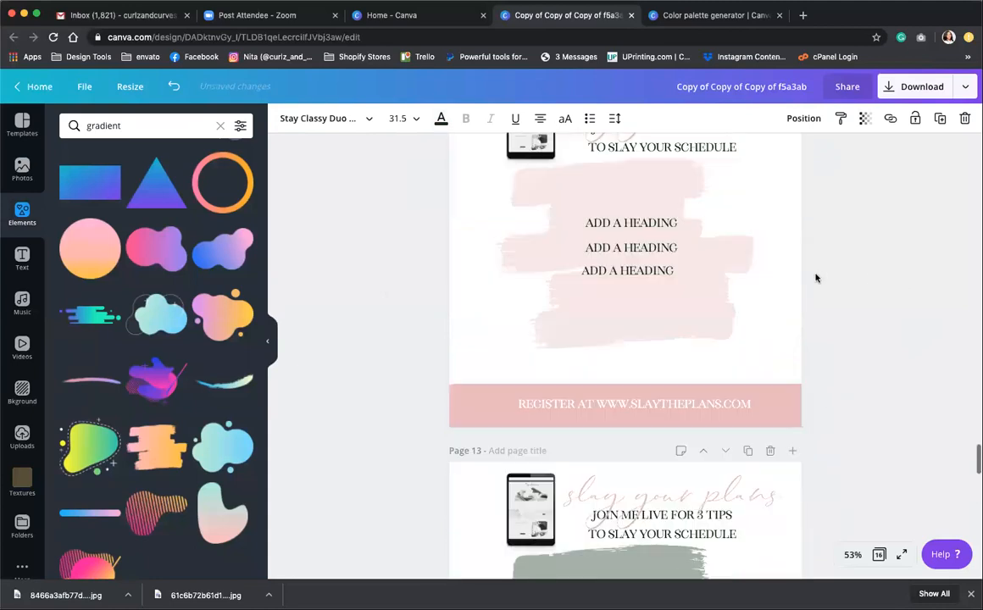
scroll(814, 274, up, 3)
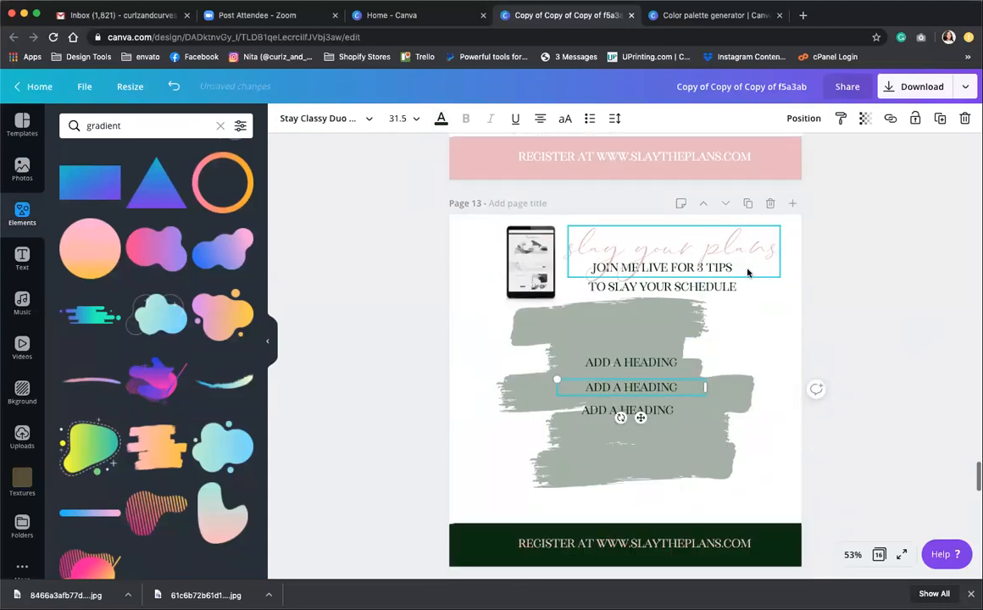
scroll(754, 293, down, 1)
click(750, 265)
click(748, 182)
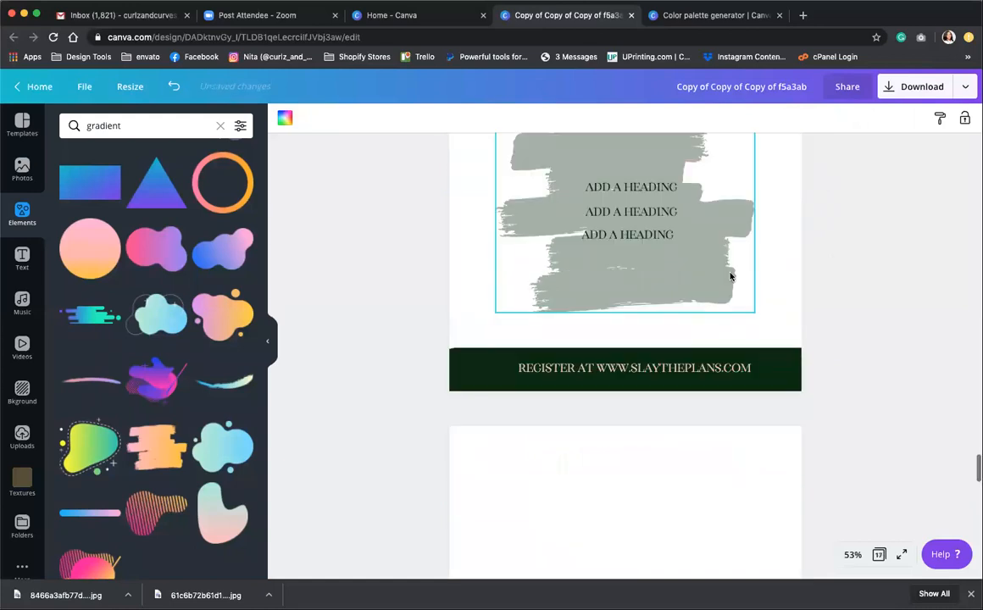
Copy the script title on page 14, place the copy over the brushstroke and shorten it to "slay"
click(642, 235)
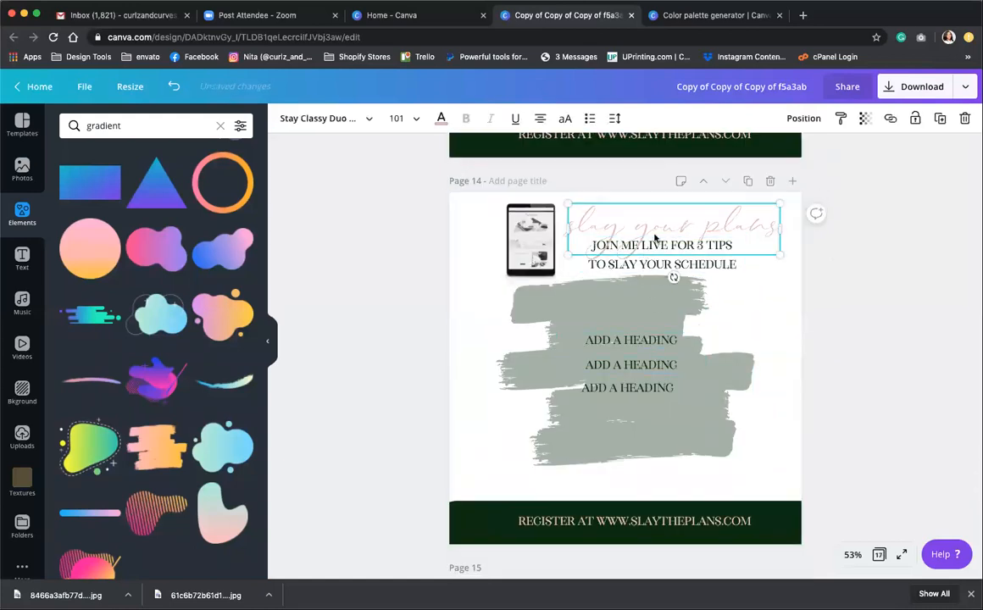
click(939, 119)
mouse_move(633, 235)
mouse_down()
mouse_move(503, 279)
mouse_move(505, 313)
mouse_move(741, 332)
mouse_up()
key(BackSpace)
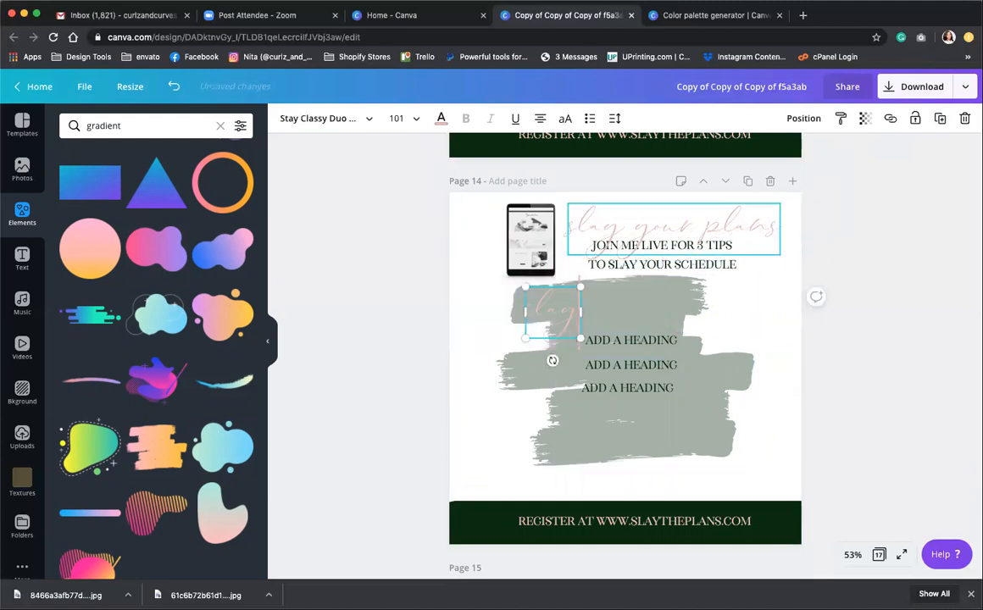
Enlarge the "slay" text to about size 439 and position it across the upper part of page 14
drag(579, 337, 878, 548)
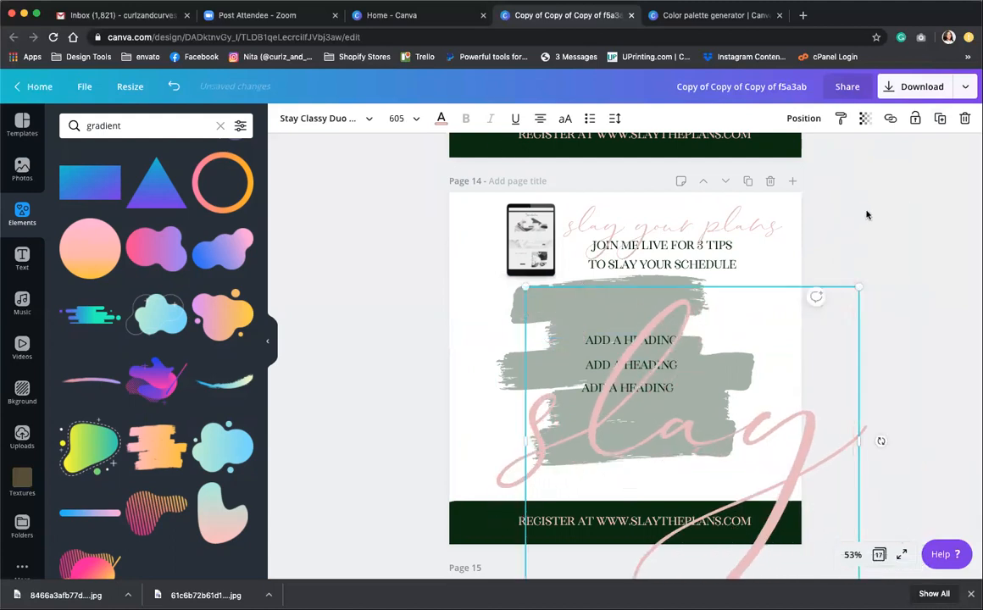
drag(780, 449, 690, 321)
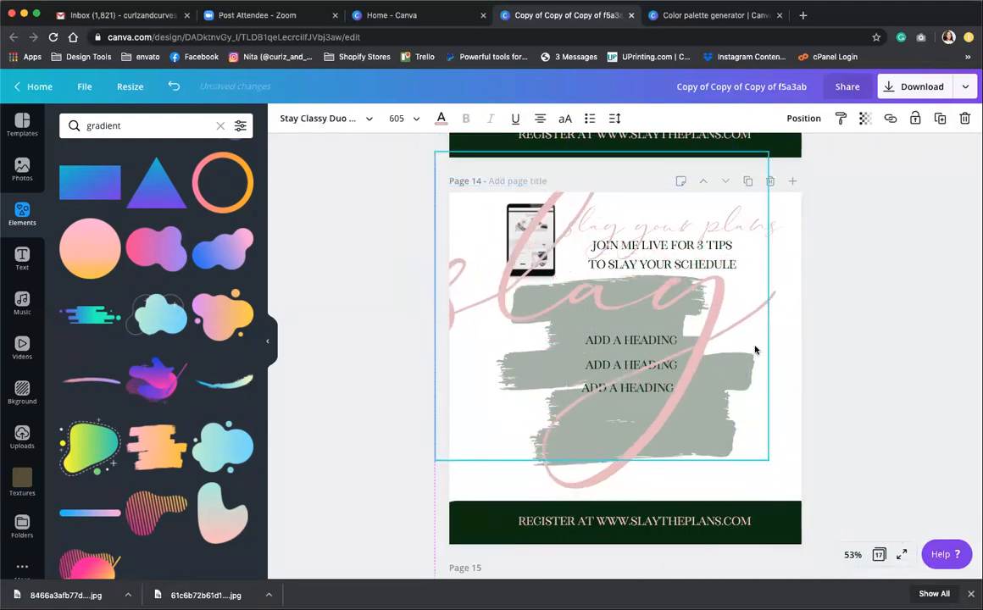
drag(730, 378, 716, 360)
drag(551, 241, 620, 288)
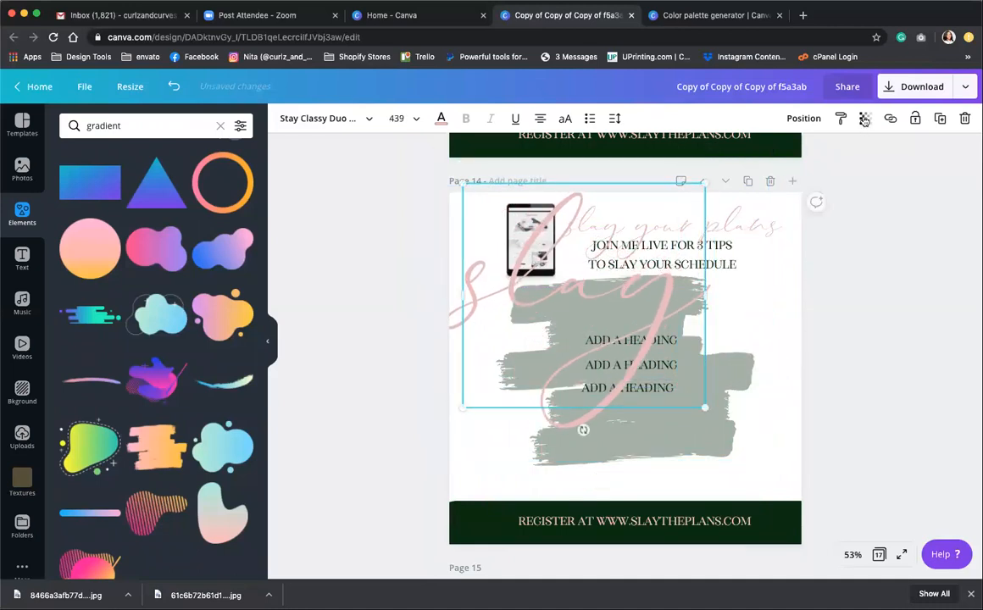
Lower the opacity of the oversized "slay" text so it acts as a faint watermark
click(792, 117)
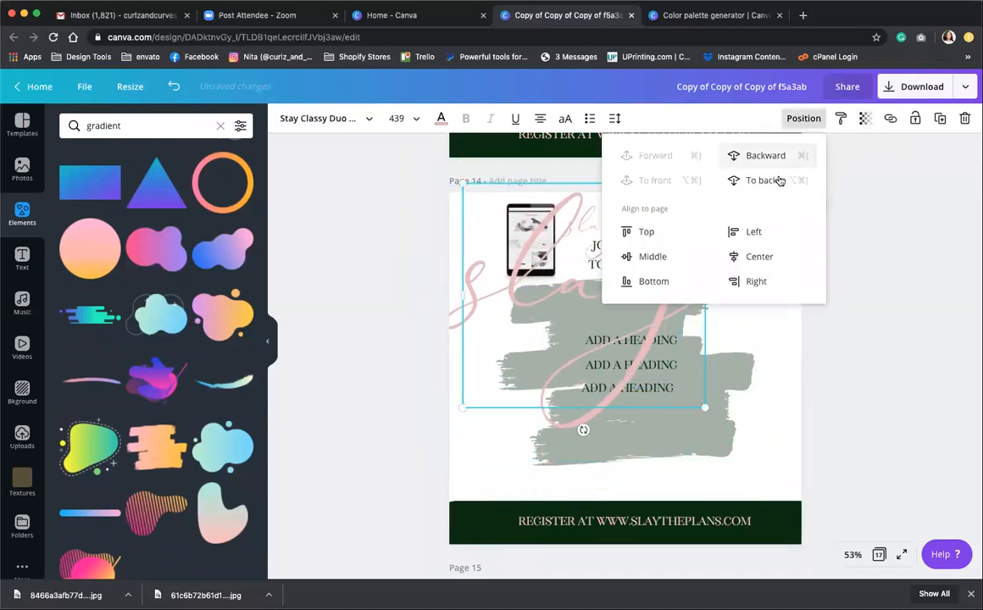
click(864, 118)
drag(828, 151, 777, 151)
Delete the green brushstroke, the tagline and the small script title from page 14
click(741, 369)
key(Delete)
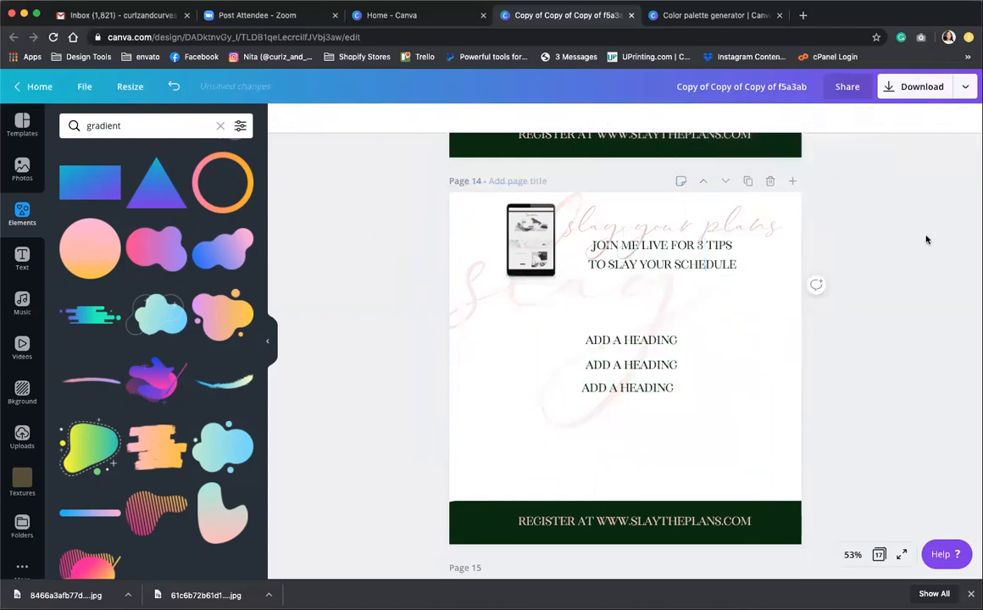
click(685, 265)
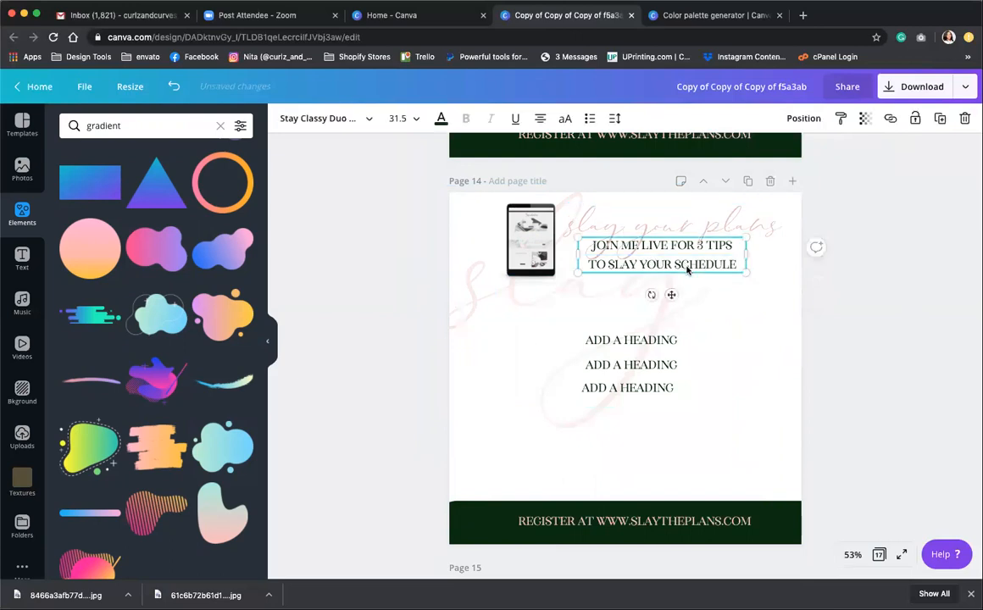
key(Delete)
click(778, 227)
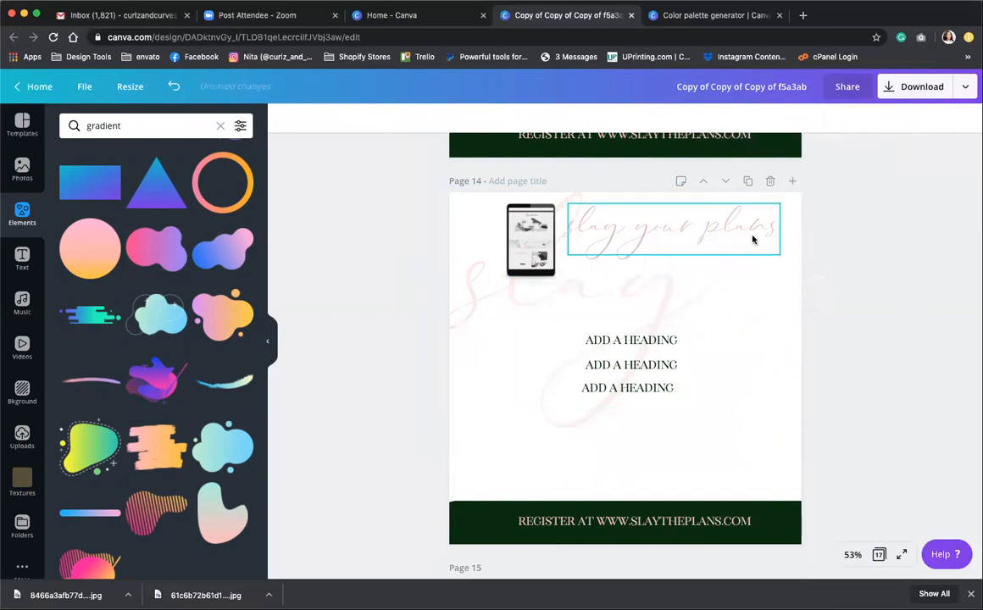
click(963, 120)
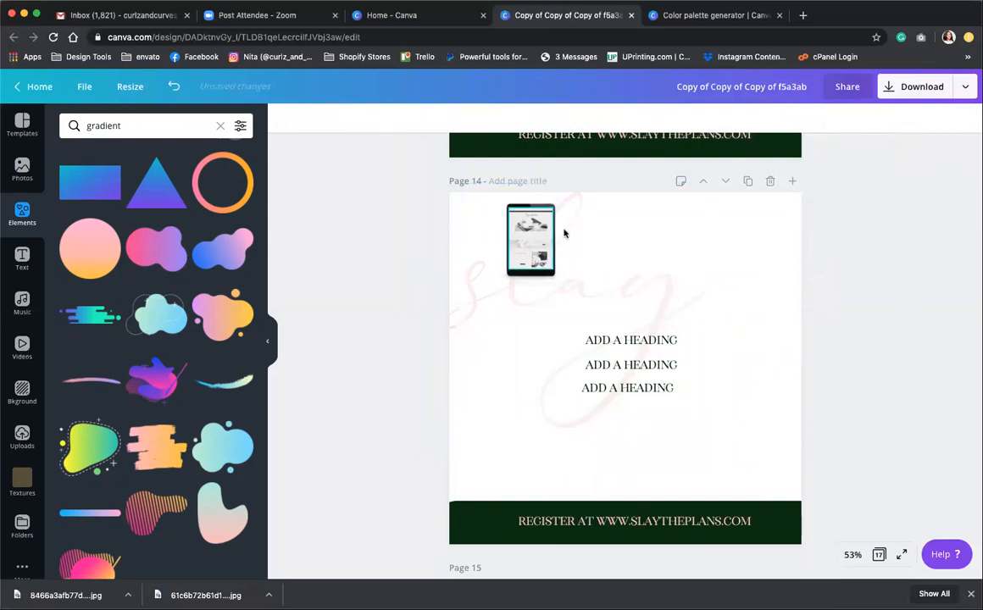
Move the tablet mockup onto the left end of page 14's footer band and shift the registration text right beside it
click(570, 264)
click(541, 217)
drag(543, 228, 506, 487)
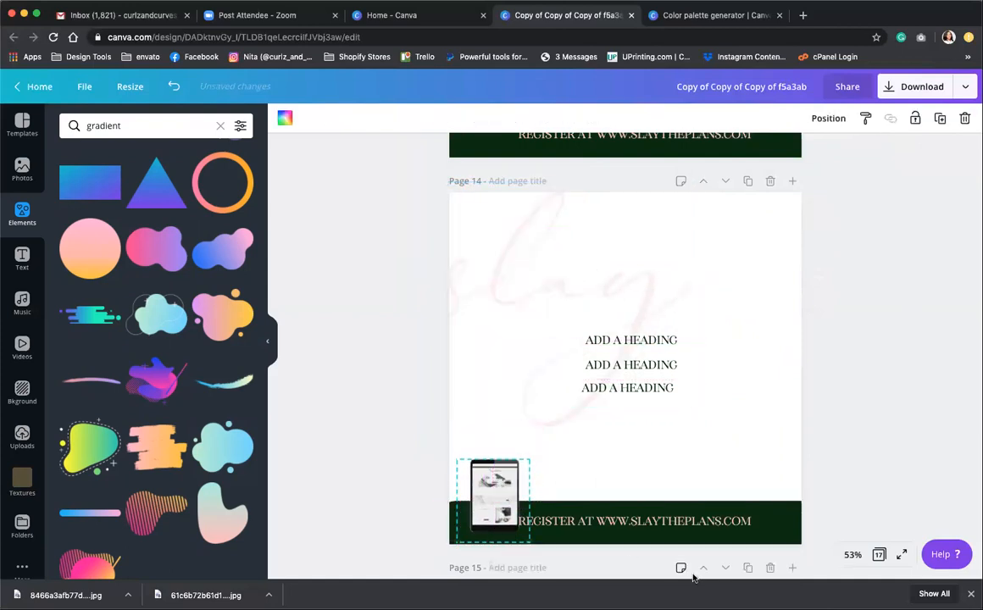
drag(666, 525, 682, 521)
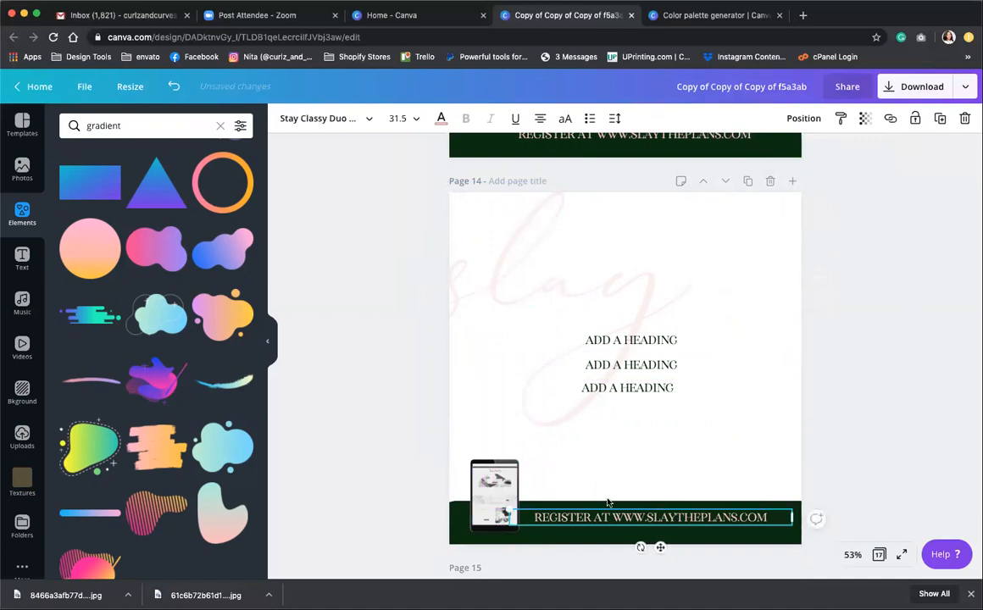
Center-align the three headings with each other on page 14
drag(669, 340, 648, 276)
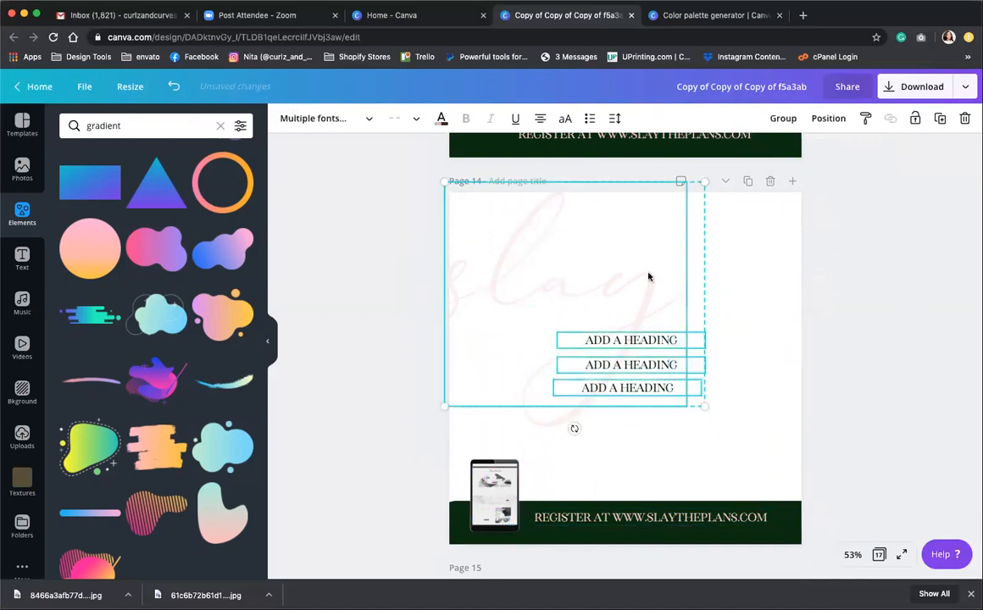
shift+click(585, 264)
click(839, 119)
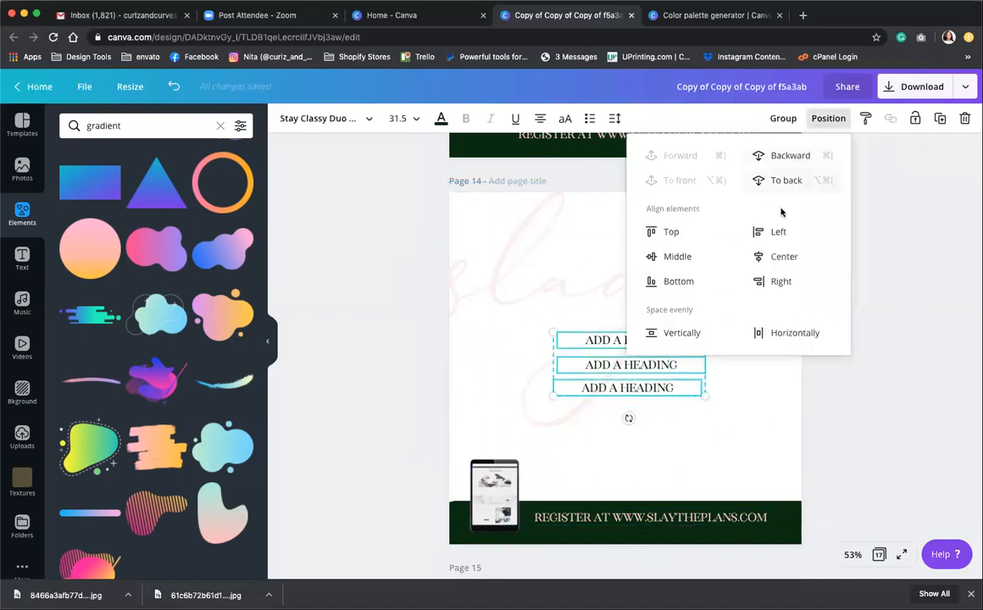
click(778, 256)
Enlarge the three headings together and center them on page 14
drag(555, 333, 495, 307)
drag(648, 358, 659, 364)
click(915, 538)
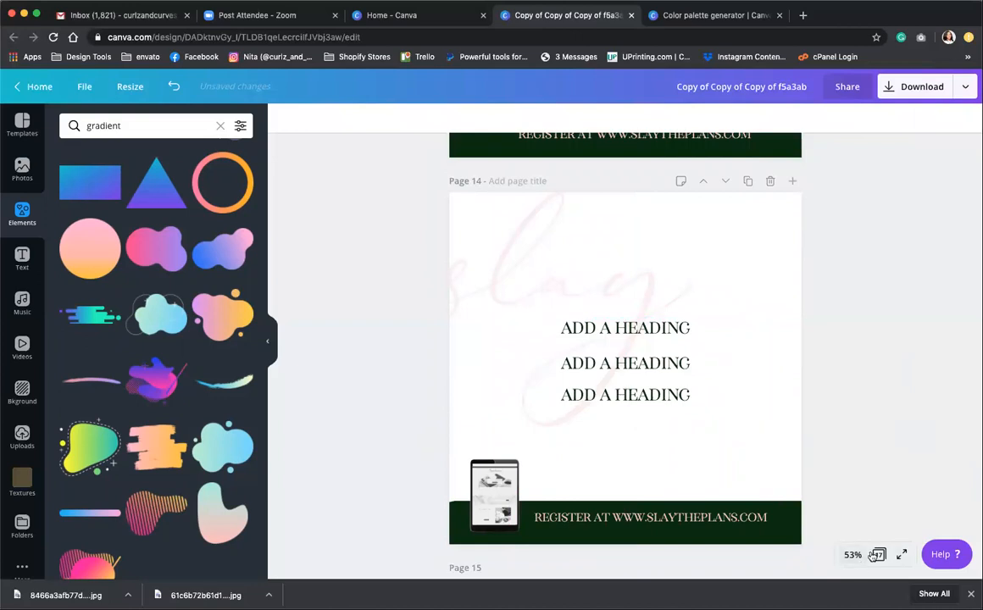
Show all pages in the grid overview, then move page 11 ahead of page 10 and page 12 to position 4
click(878, 554)
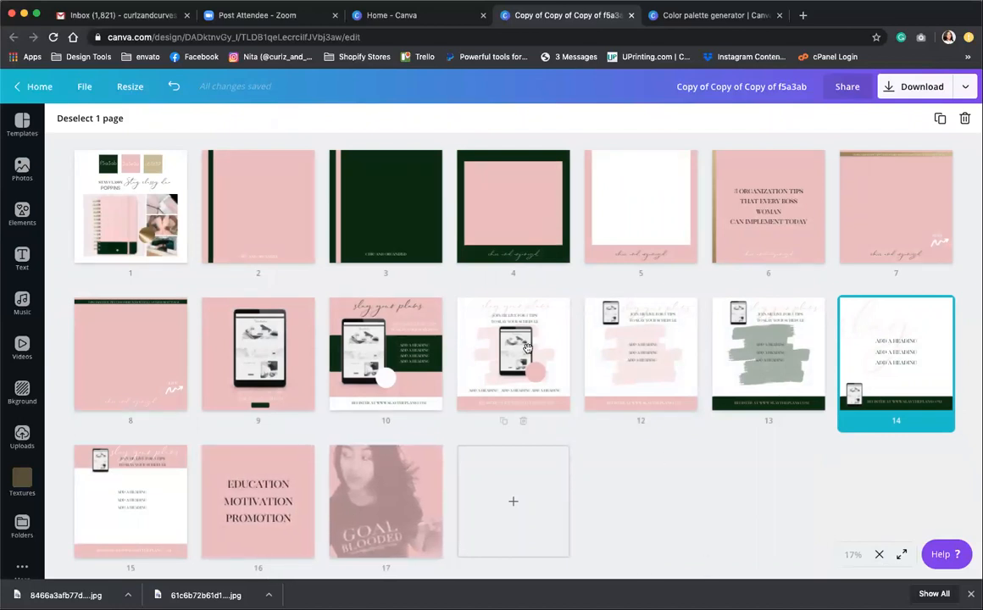
drag(497, 339, 364, 343)
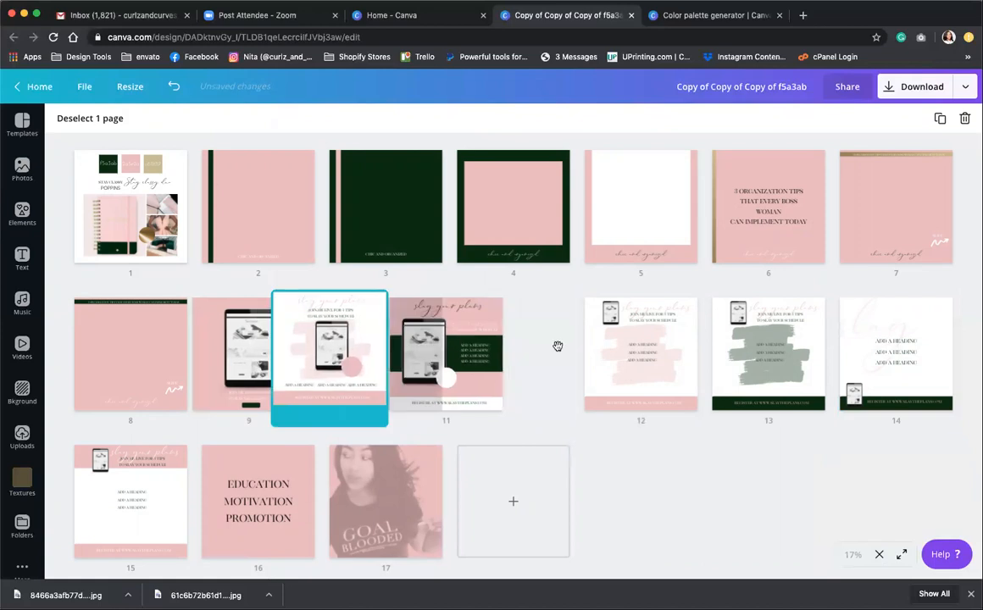
drag(667, 345, 508, 204)
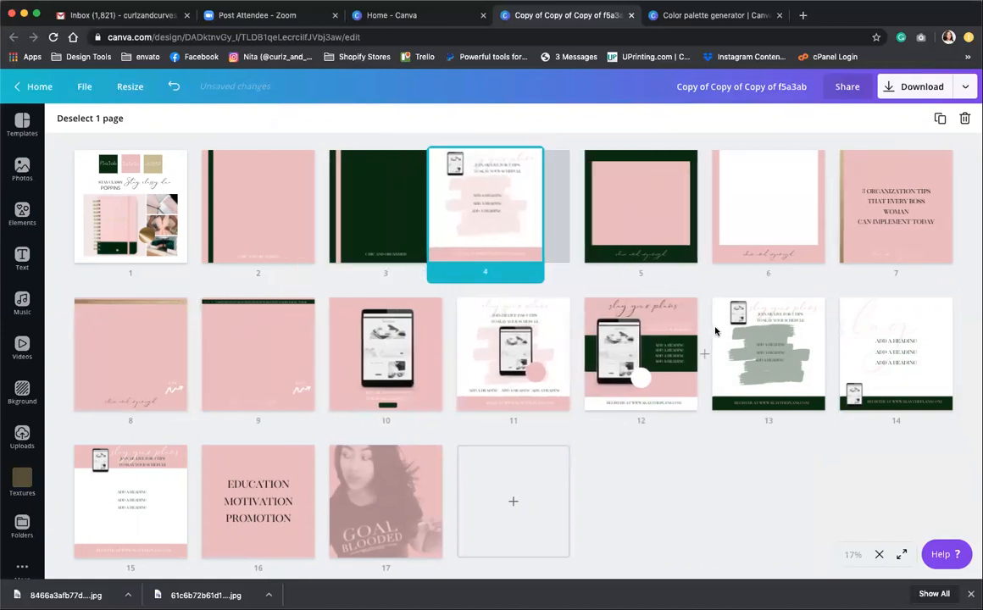
Move the page with the green brush stroke to position 3 and the page with only the large tablet mockup to position 9
mouse_move(761, 344)
mouse_down()
mouse_move(383, 195)
mouse_move(322, 190)
mouse_move(373, 204)
mouse_up()
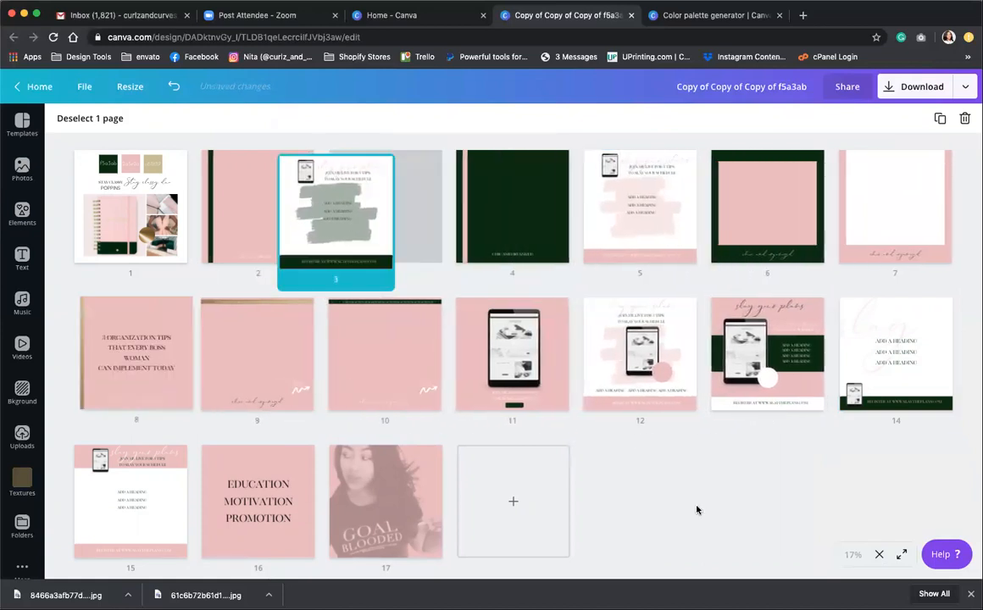
click(692, 494)
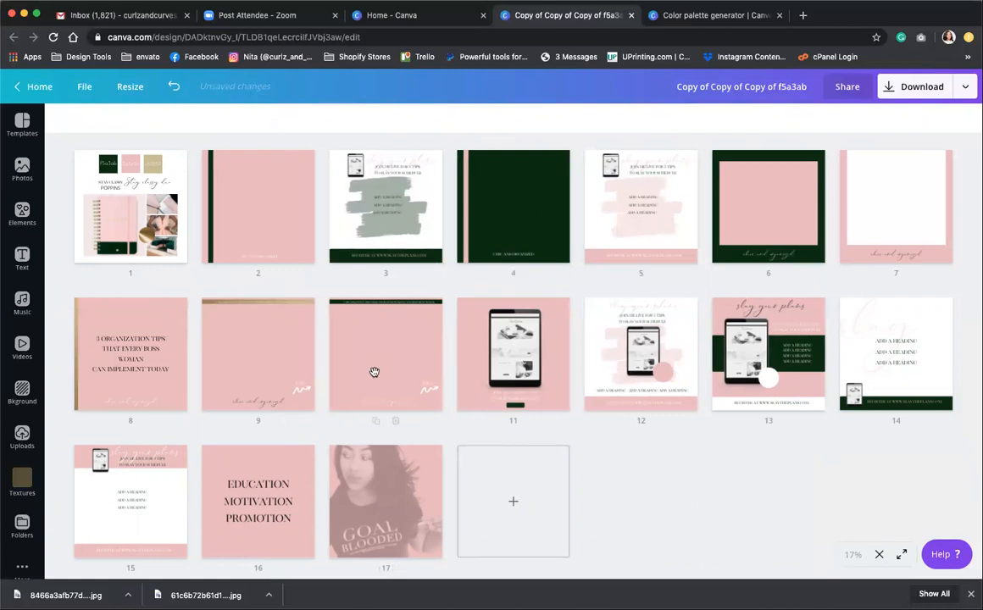
drag(481, 309, 233, 342)
drag(527, 354, 254, 351)
click(763, 504)
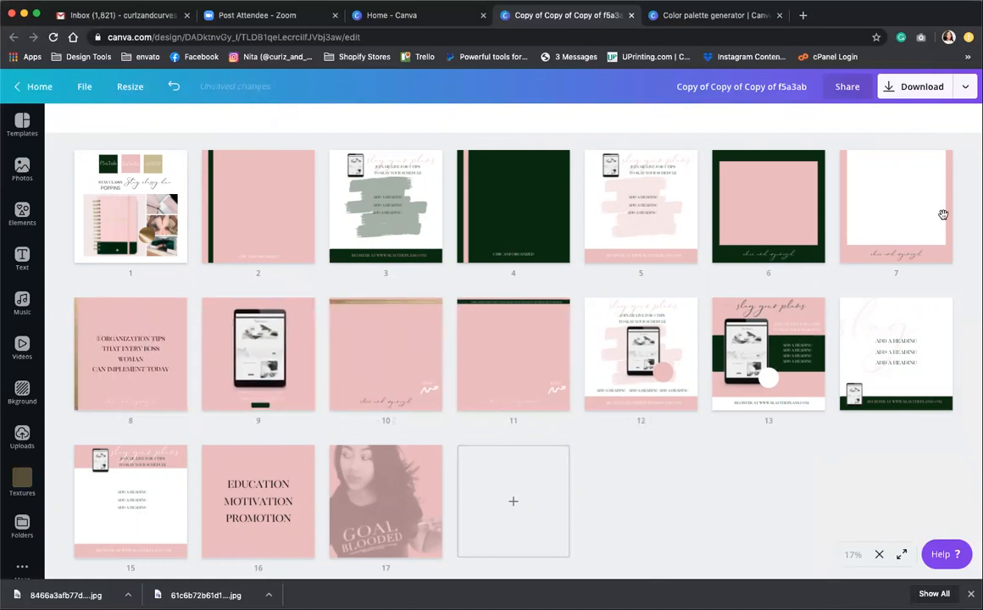
Download all 17 pages as JPG at 100% quality, save the zip archive in JAN 2020, and open it
click(922, 86)
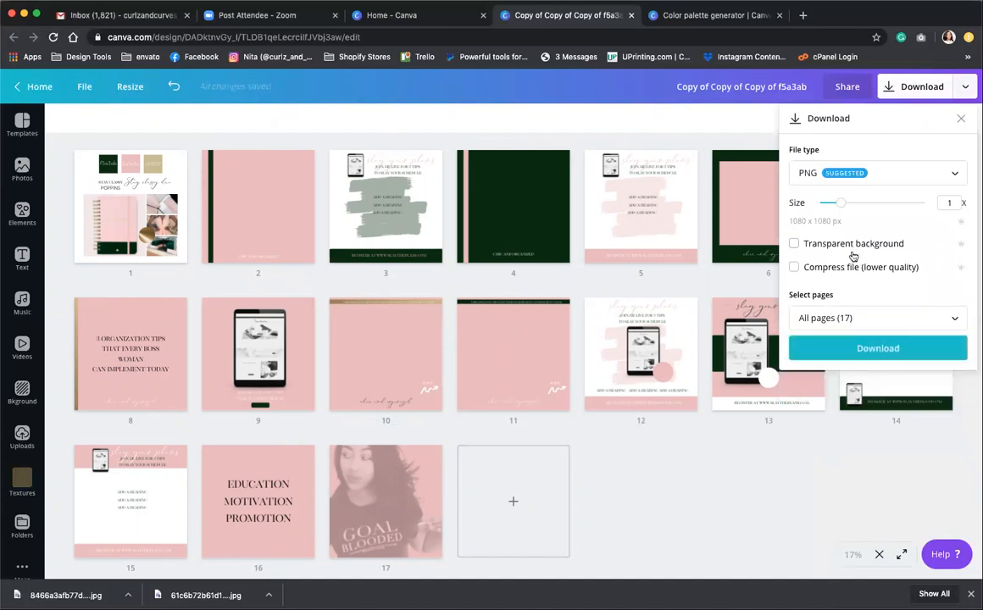
click(839, 173)
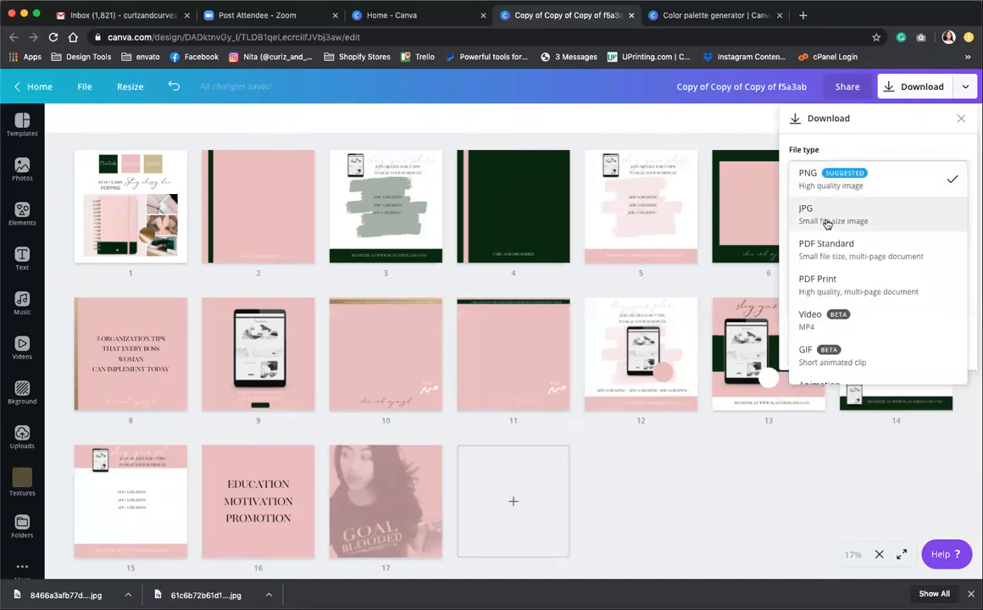
click(839, 212)
drag(905, 244, 922, 244)
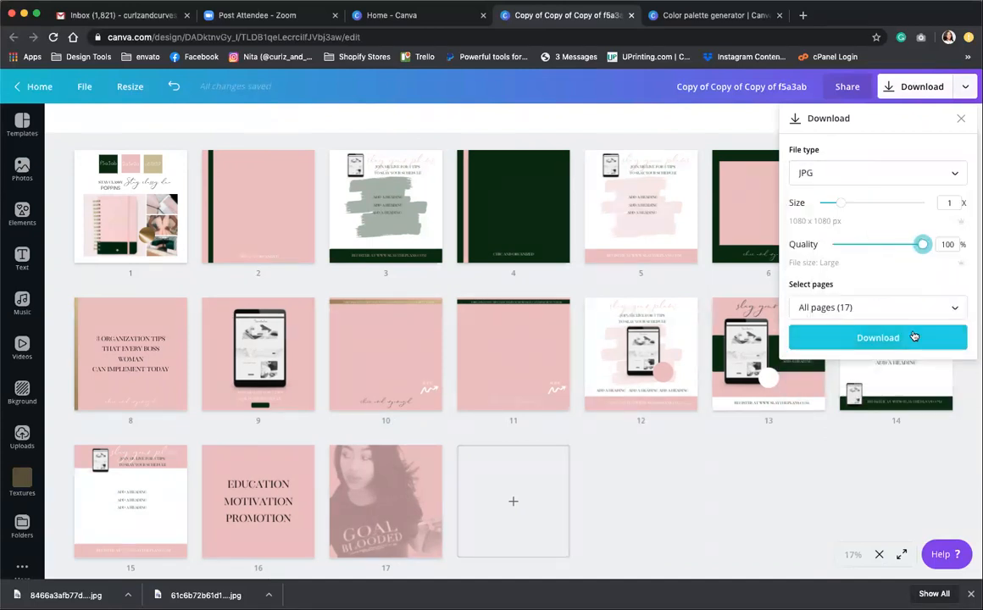
click(810, 332)
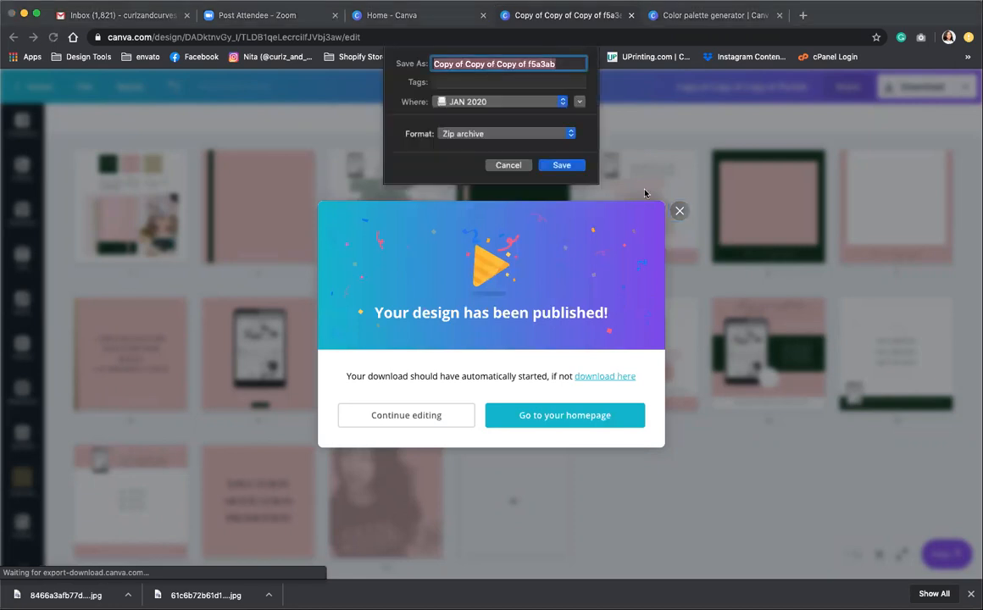
click(570, 164)
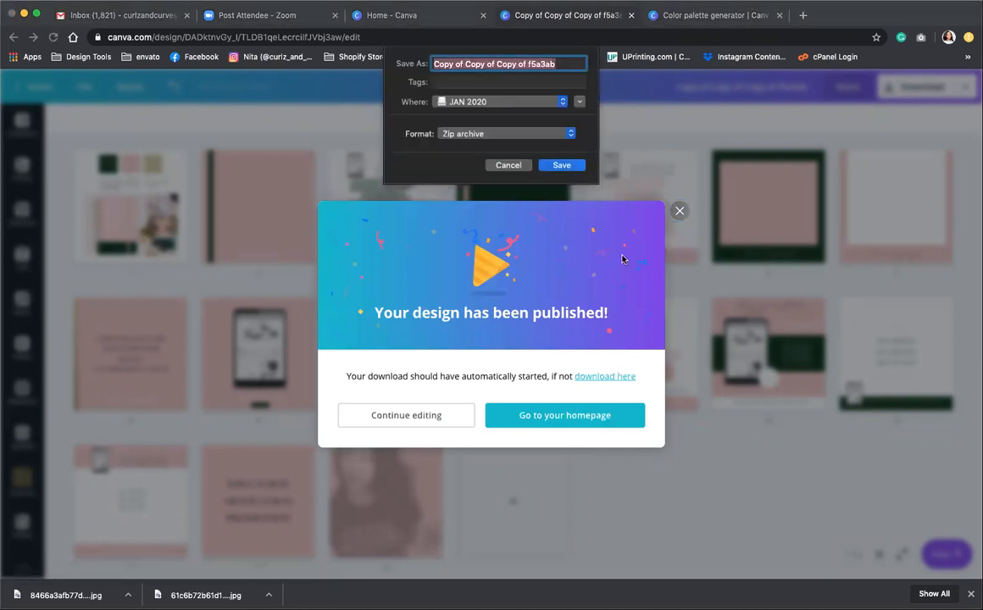
click(679, 210)
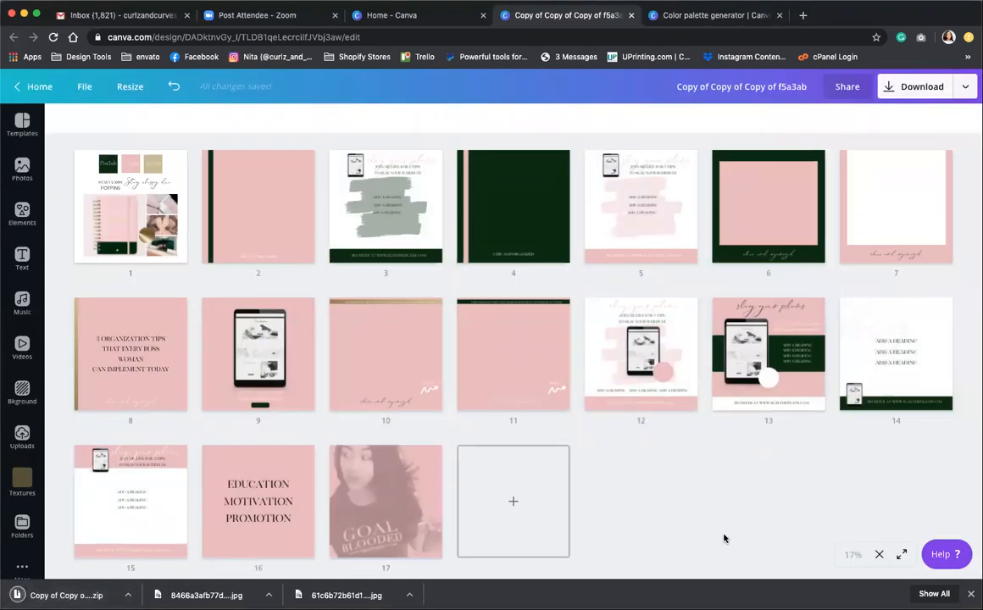
click(878, 554)
click(66, 595)
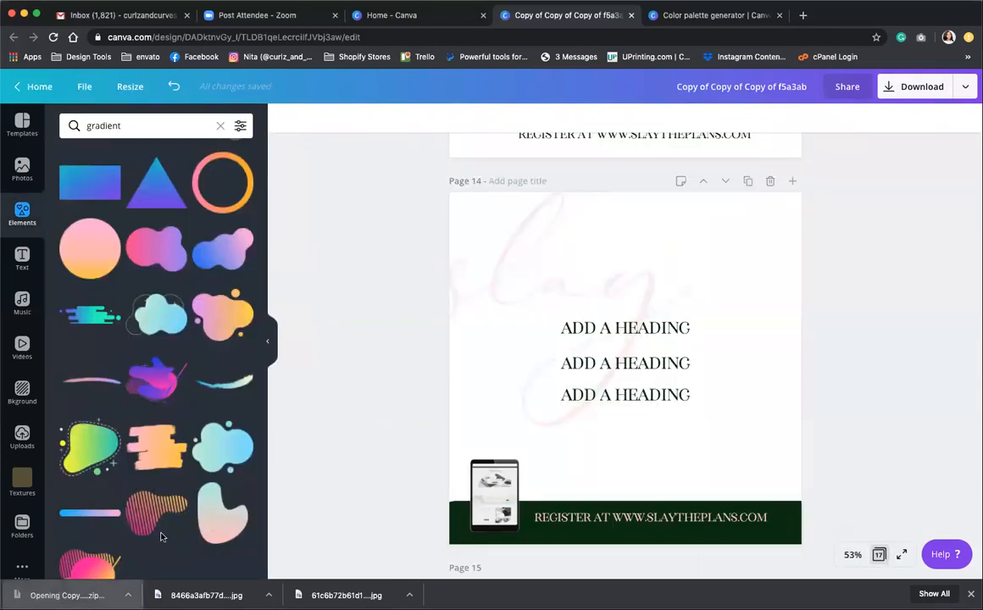
Duplicate page 17 as page 18 and insert a six-cell photo grid of three columns by two rows on it
scroll(476, 375, down, 15)
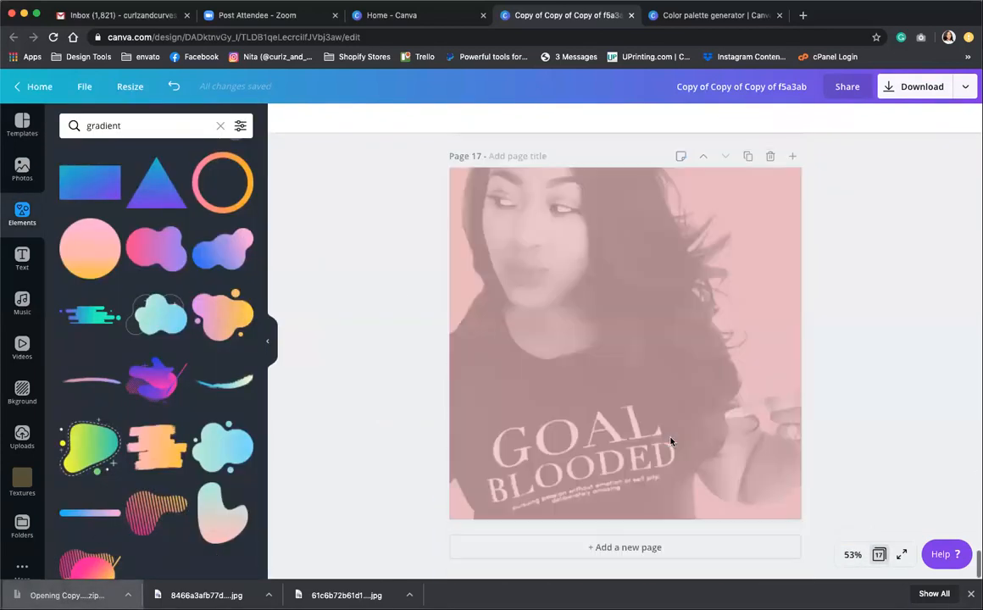
click(651, 549)
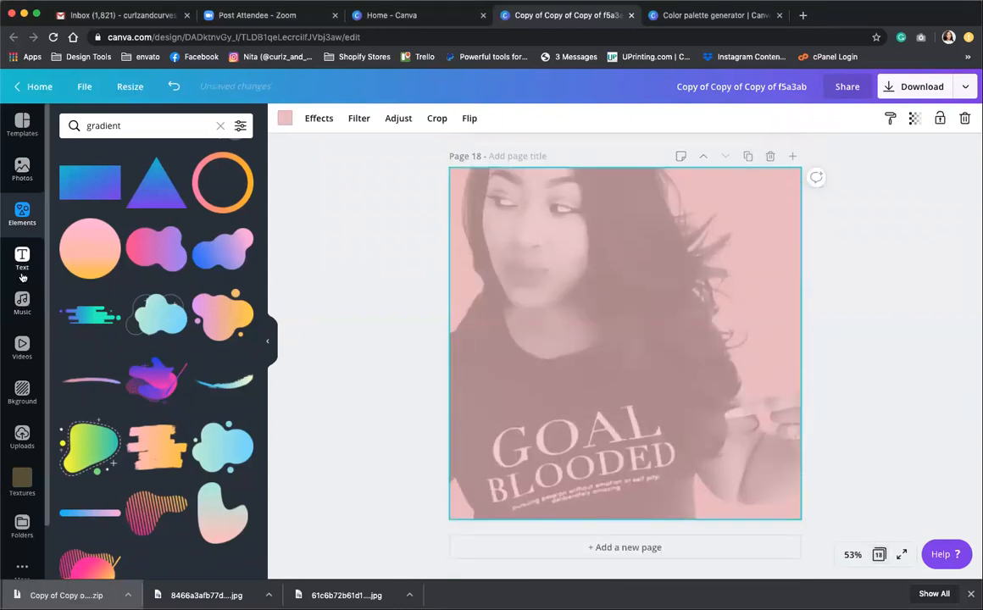
click(22, 212)
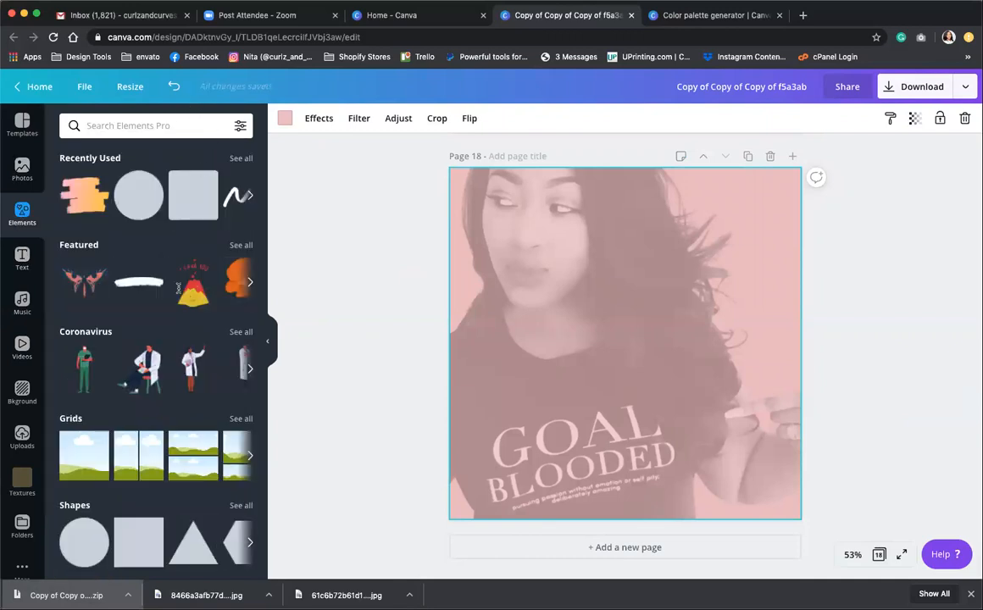
click(241, 419)
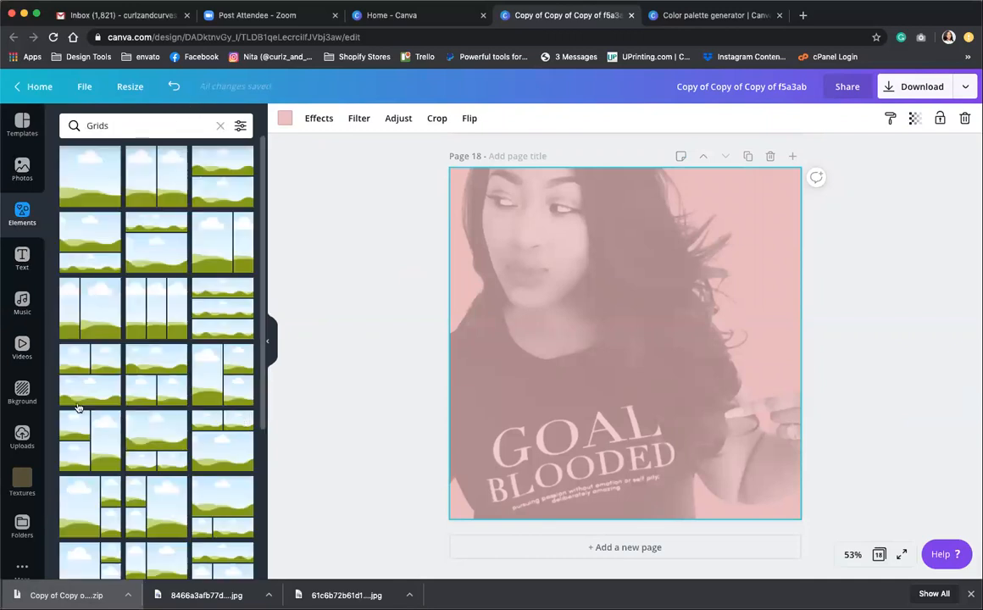
scroll(185, 446, down, 10)
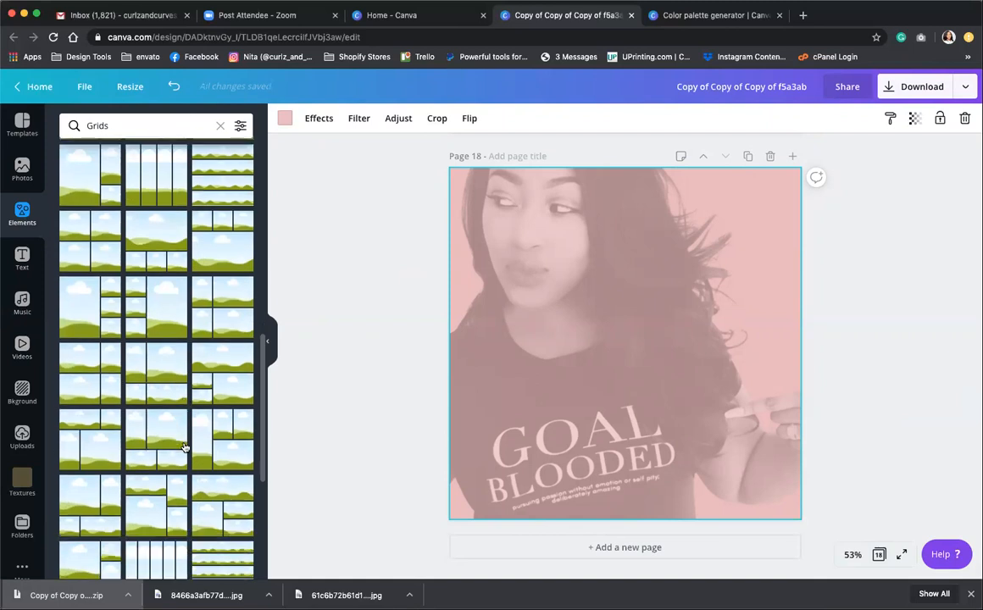
scroll(184, 447, down, 10)
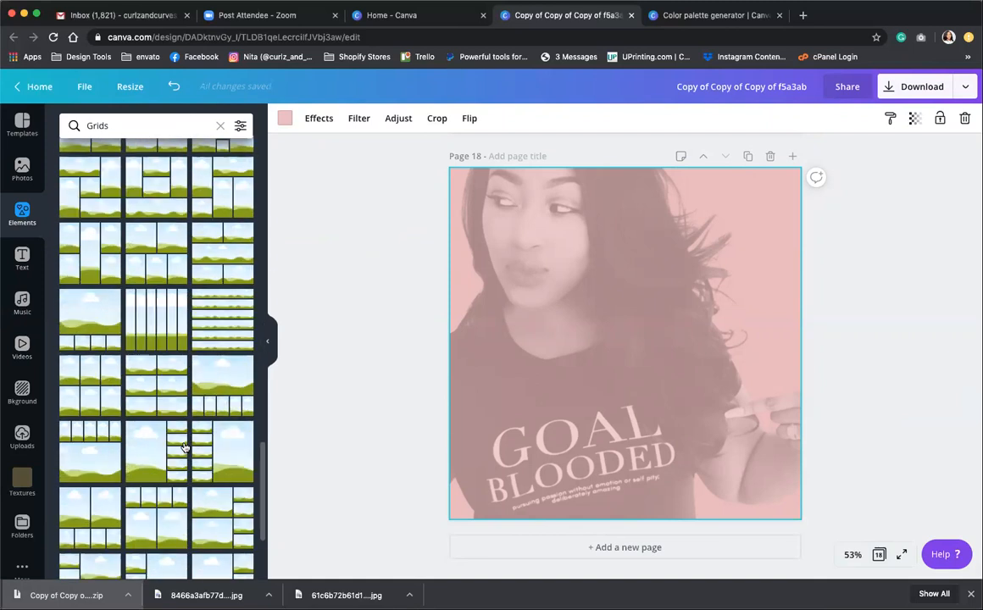
click(107, 402)
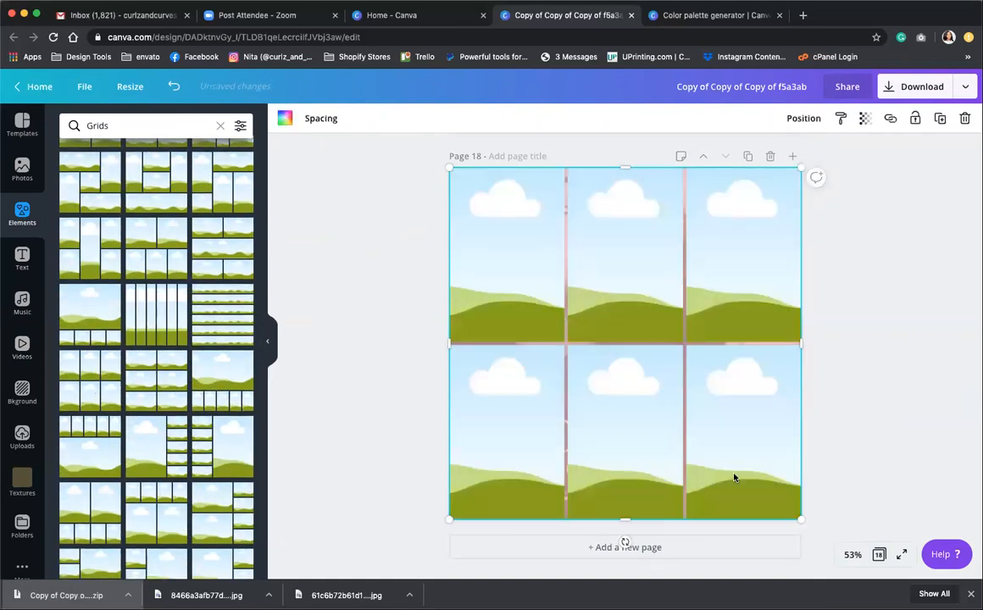
Shrink the grid, center it horizontally on page 18, and stack a duplicate of it directly underneath
drag(744, 348, 649, 307)
drag(638, 207, 681, 237)
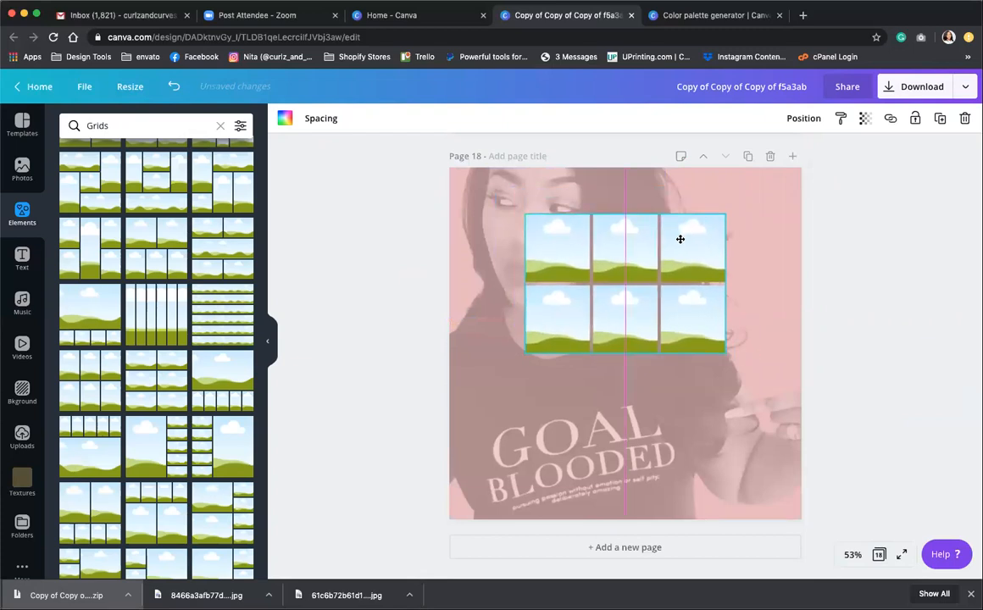
click(937, 119)
drag(686, 255, 687, 393)
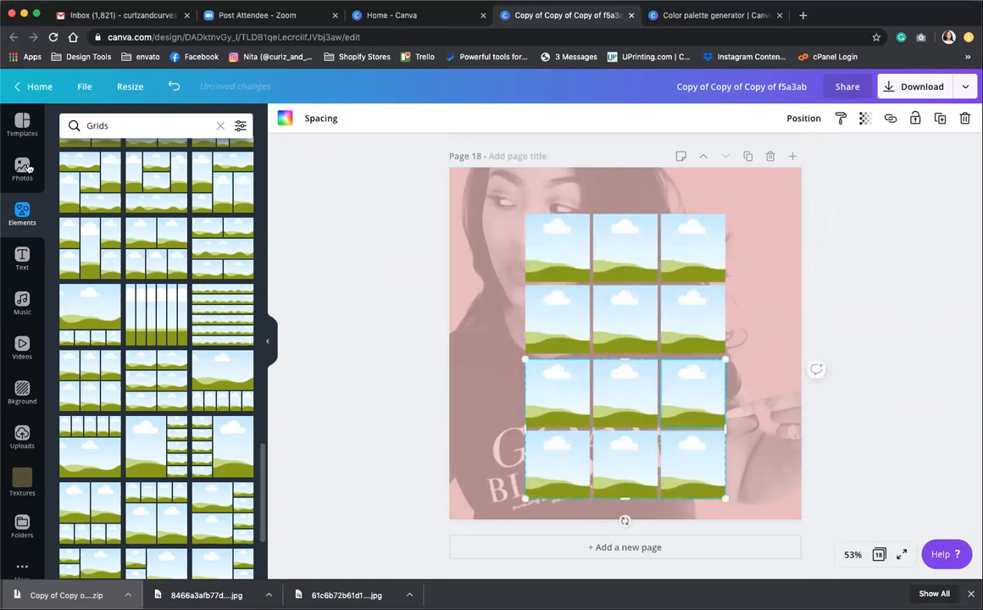
click(220, 126)
text(t)
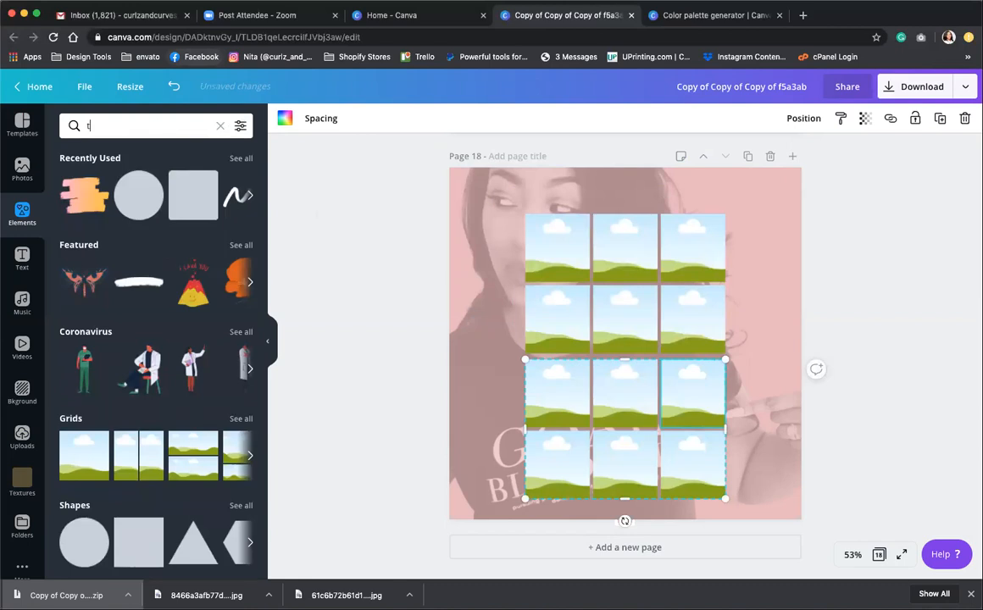
text(a)
key(BackSpace)
key(BackSpace)
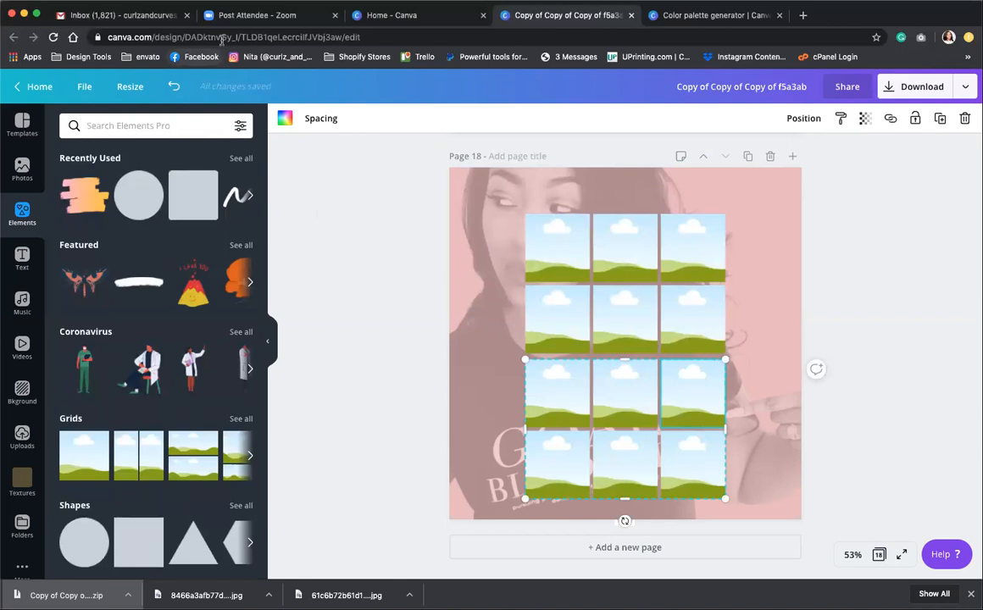
Duplicate page 13 with the tablet mockup and move the copy to the end of the design as page 19
scroll(636, 424, up, 20)
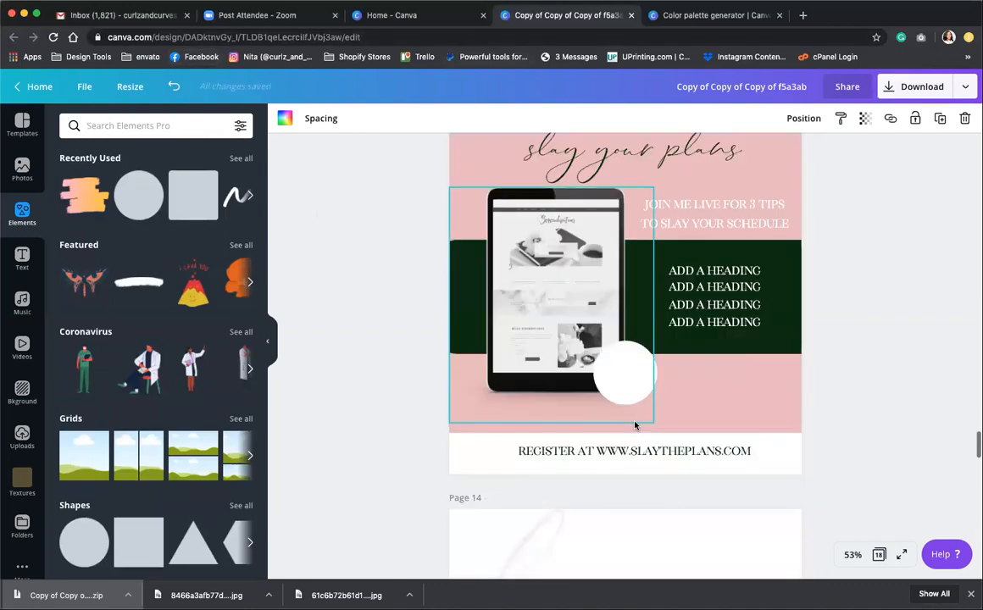
scroll(783, 212, up, 1)
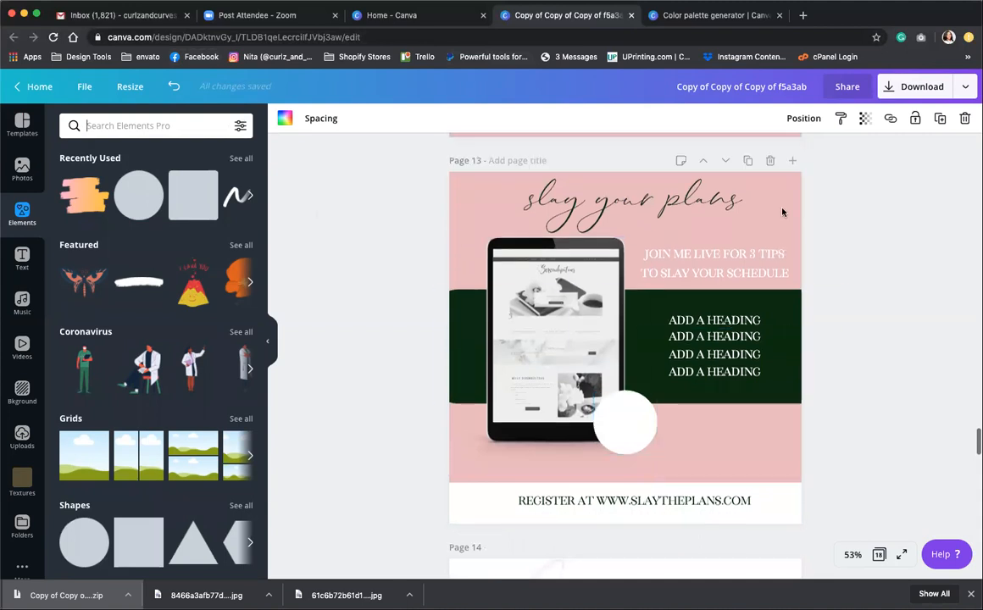
click(751, 161)
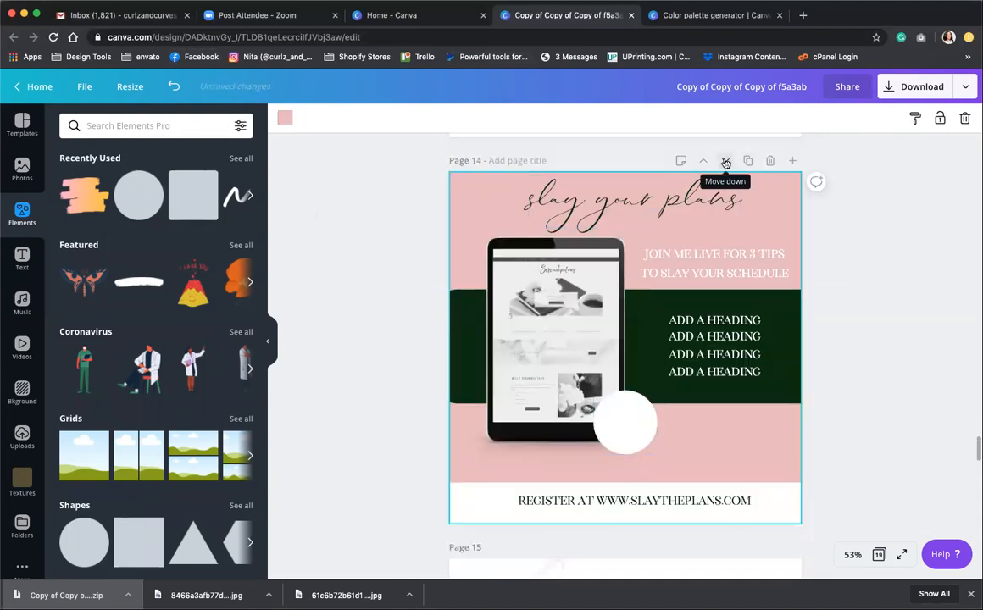
click(725, 162)
click(726, 162)
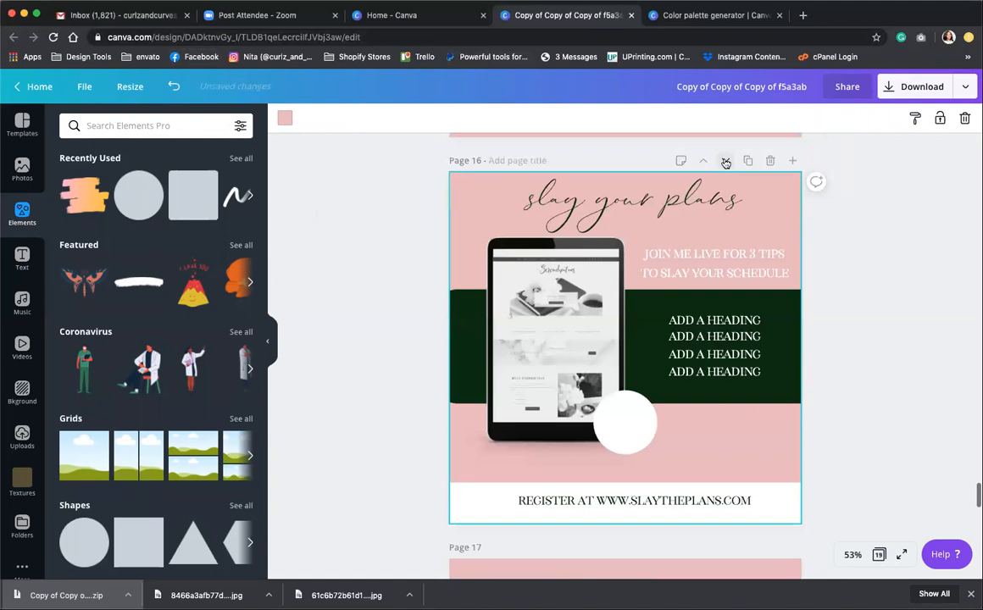
click(725, 162)
click(725, 162)
click(725, 162)
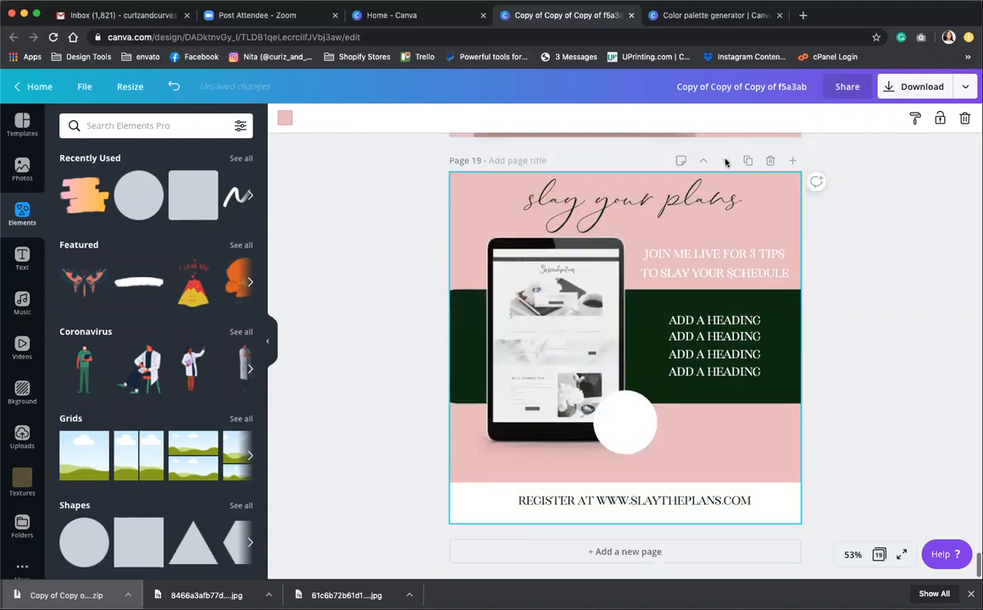
Try to move the tablet frame from page 19 onto the grids on page 18, and undo the move
scroll(760, 286, up, 3)
scroll(760, 289, down, 3)
scroll(759, 298, up, 2)
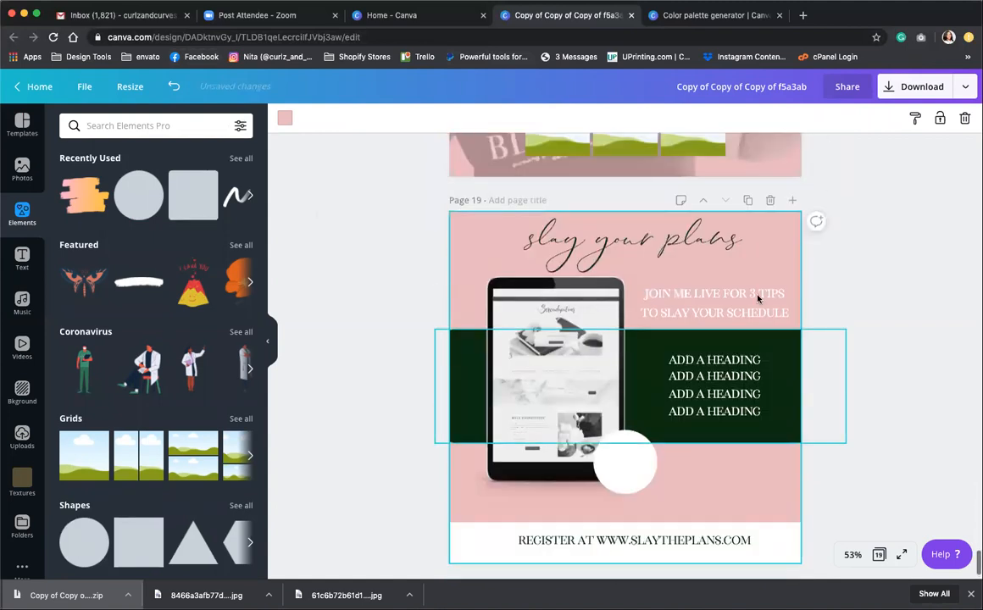
click(503, 346)
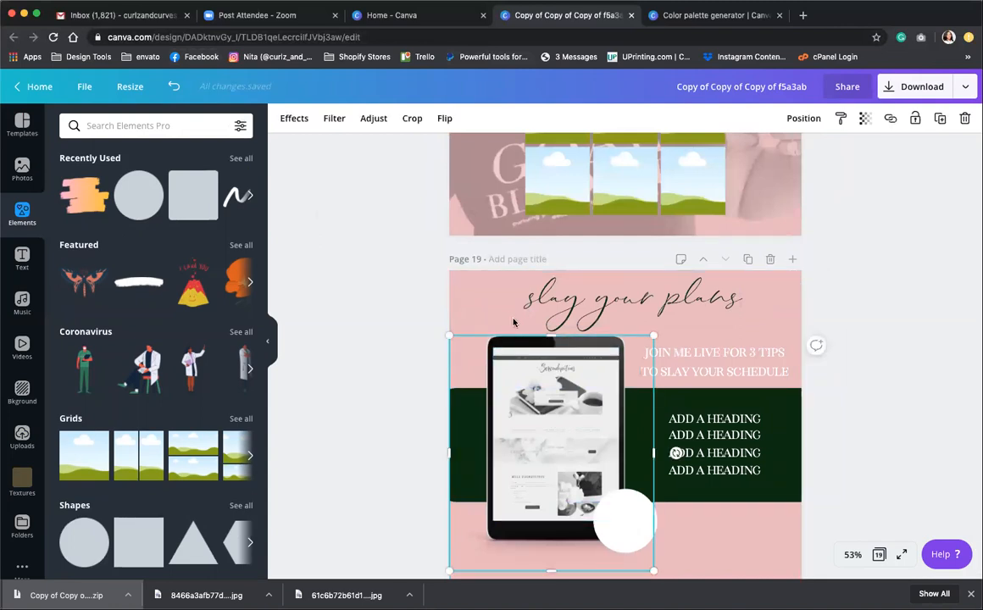
drag(513, 322, 547, 161)
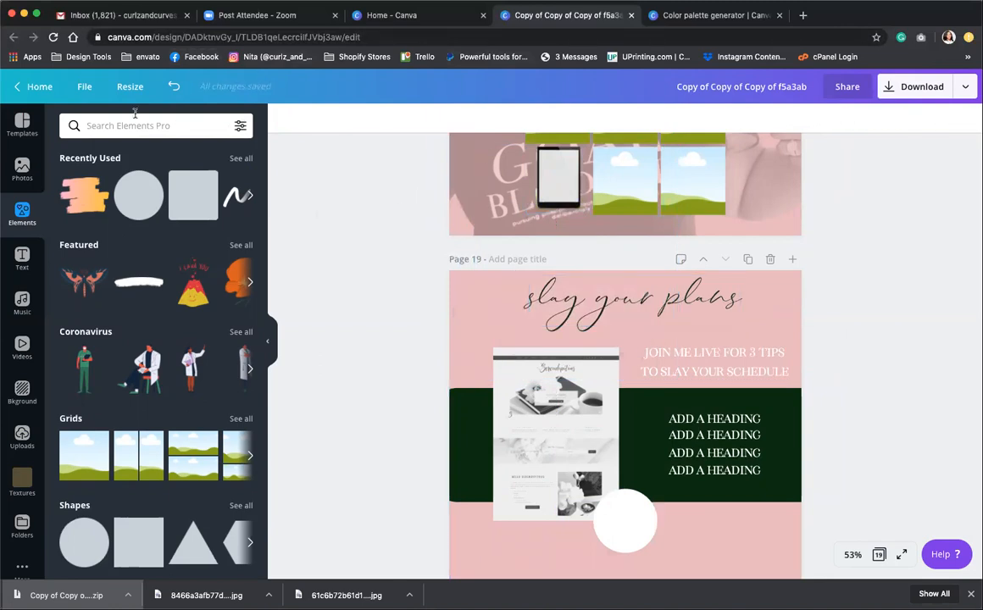
click(174, 86)
Duplicate the empty tablet frame on page 19 and move the copy to the right edge of page 18
scroll(557, 349, down, 1)
click(558, 350)
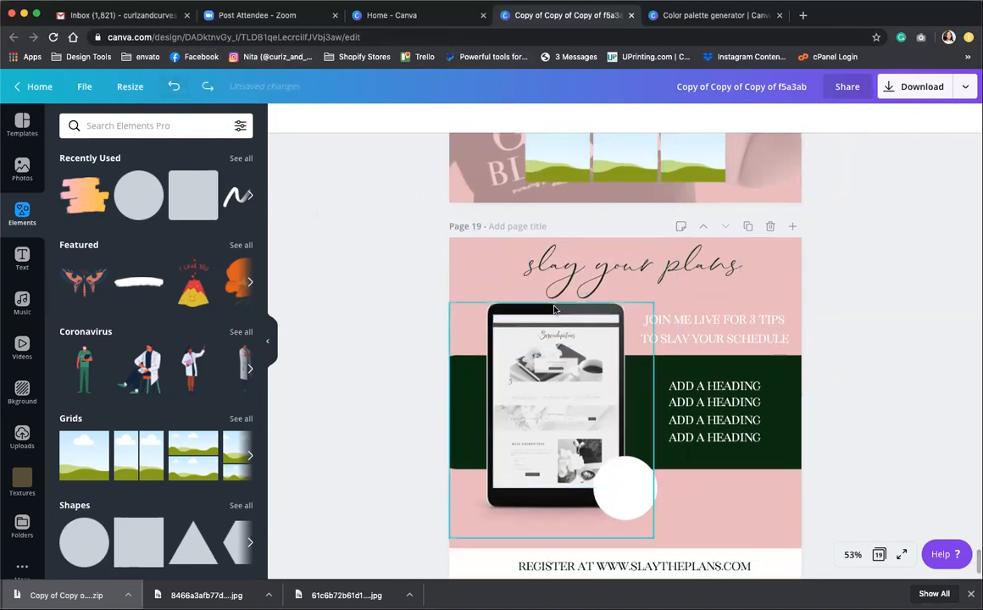
key(Delete)
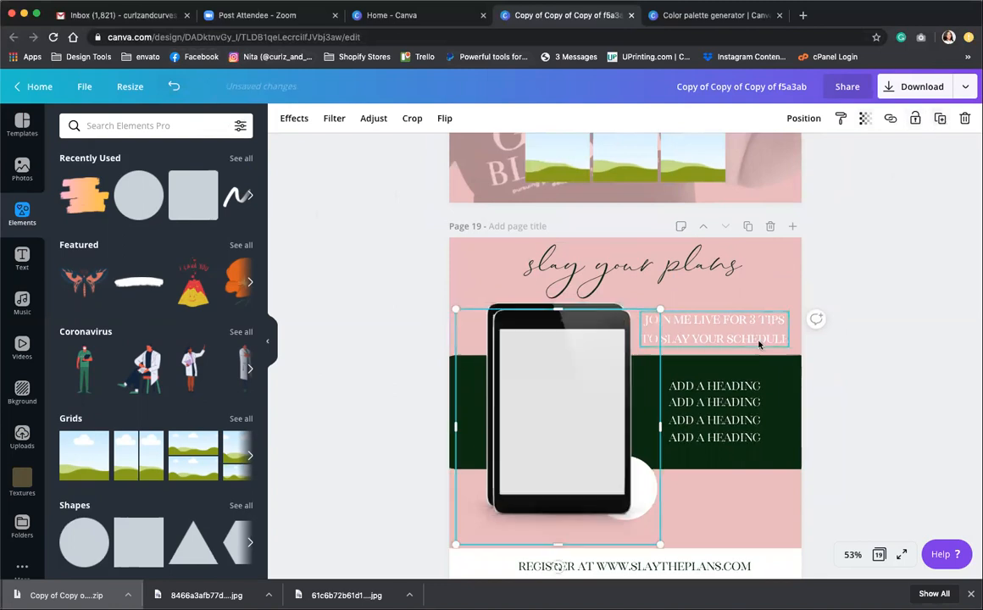
scroll(678, 342, up, 4)
drag(632, 550, 769, 171)
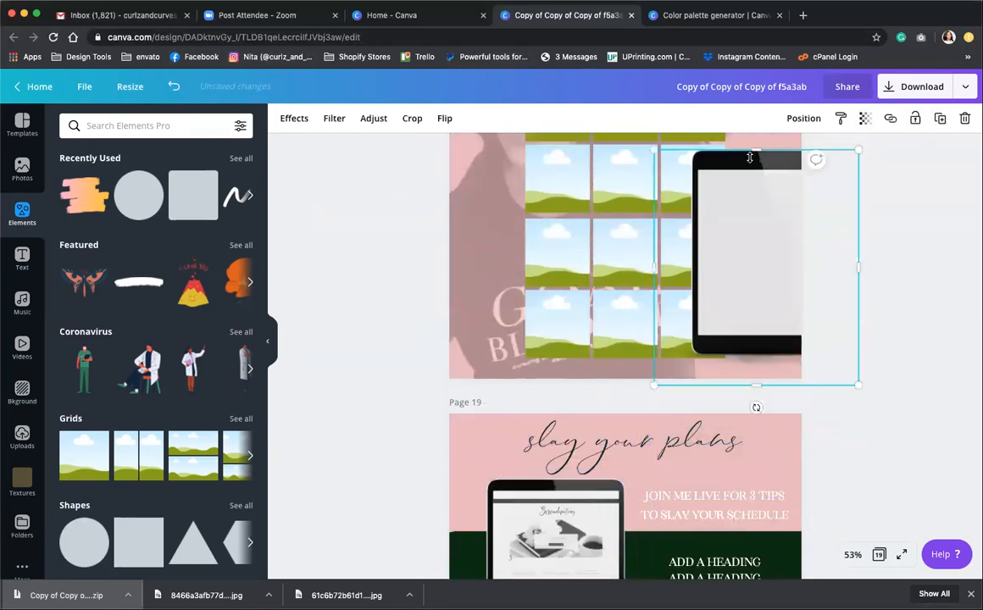
Send the tablet frame behind the photo grids on page 18 and shift it slightly down and to the right
click(803, 120)
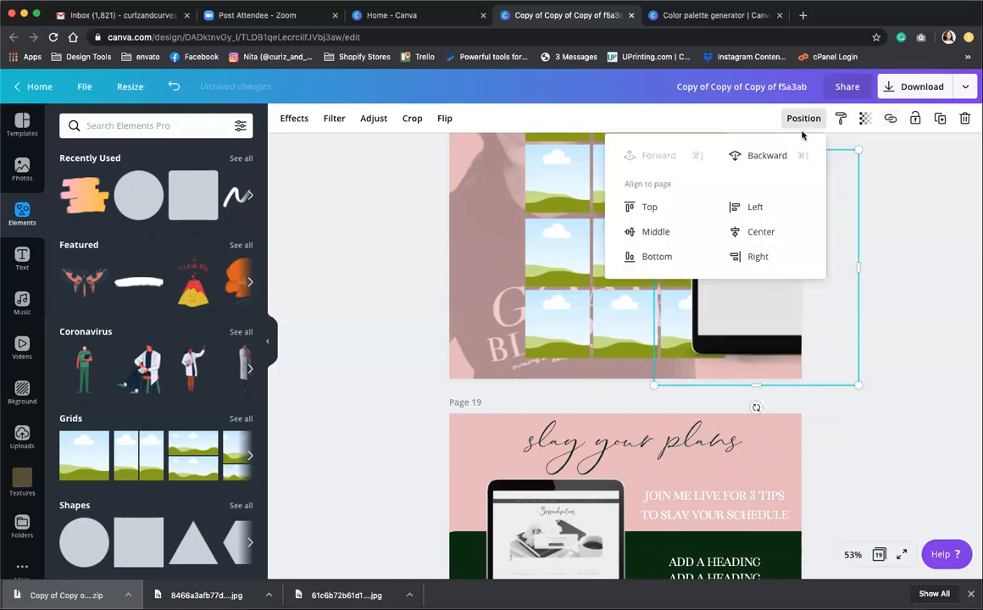
click(762, 160)
click(933, 264)
drag(762, 158, 779, 176)
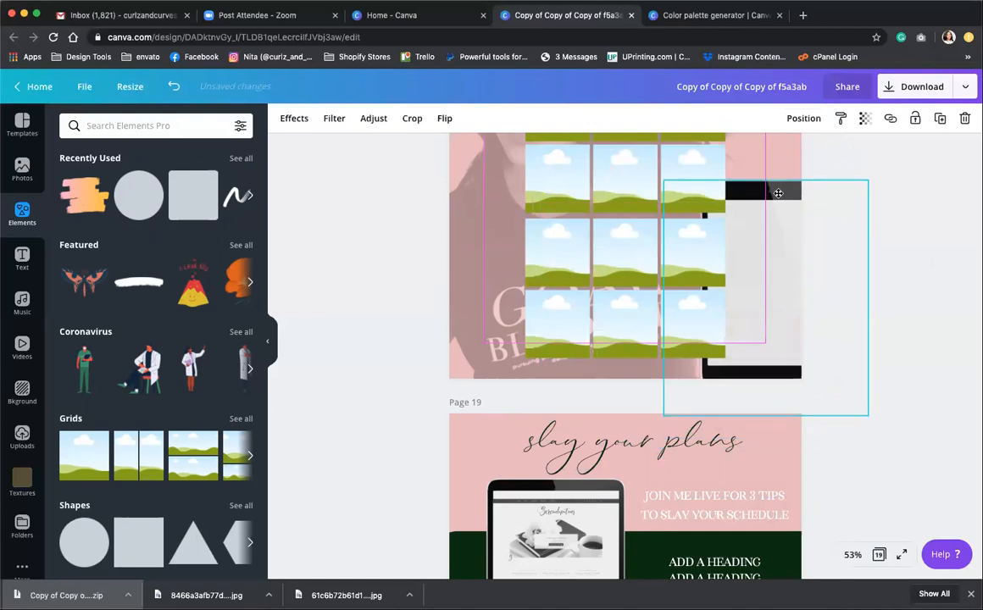
scroll(577, 301, up, 3)
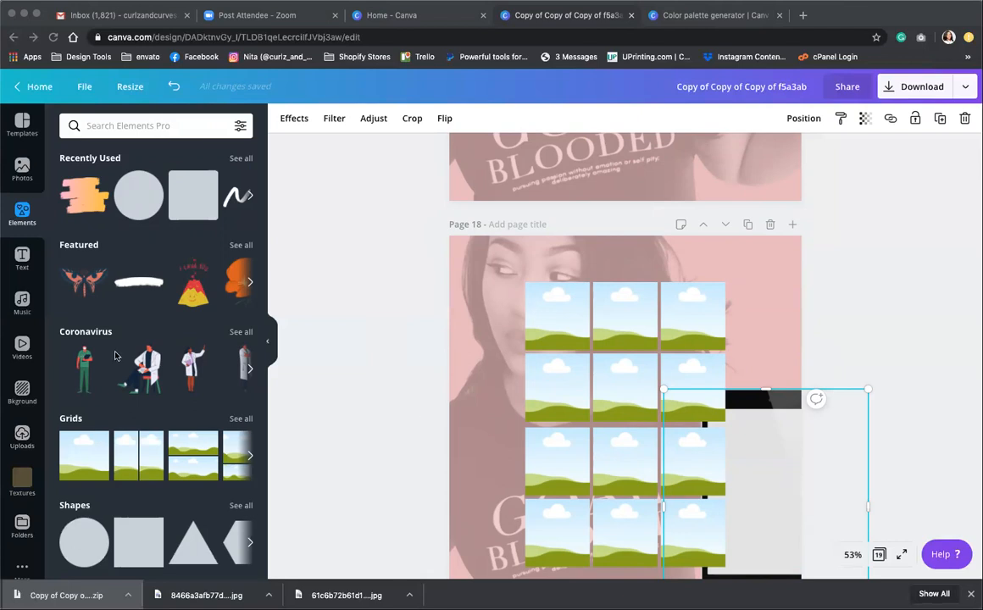
Create a new folder named "moodboard screenshare" for the design's images
click(22, 525)
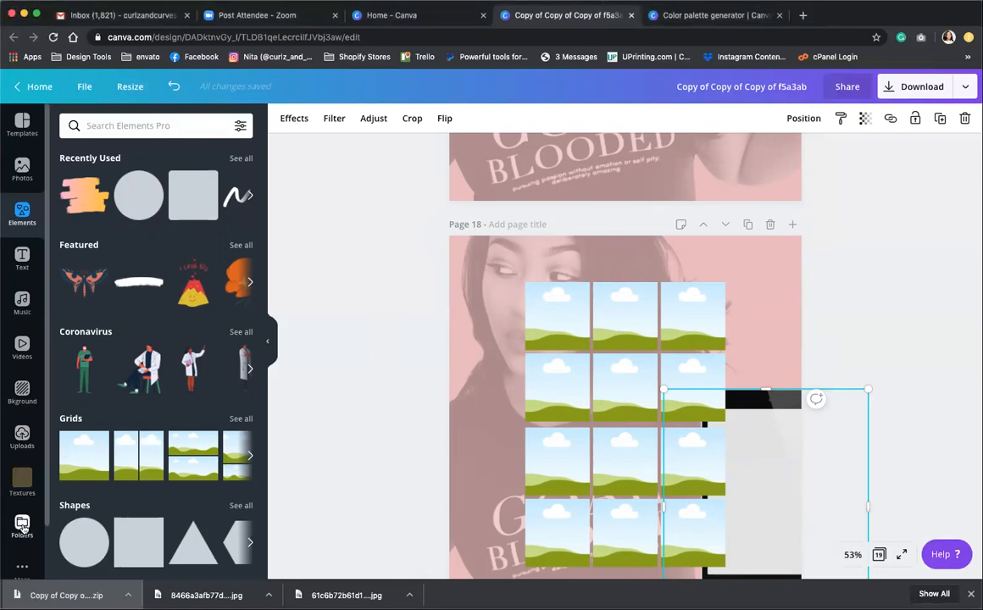
scroll(165, 160, up, 10)
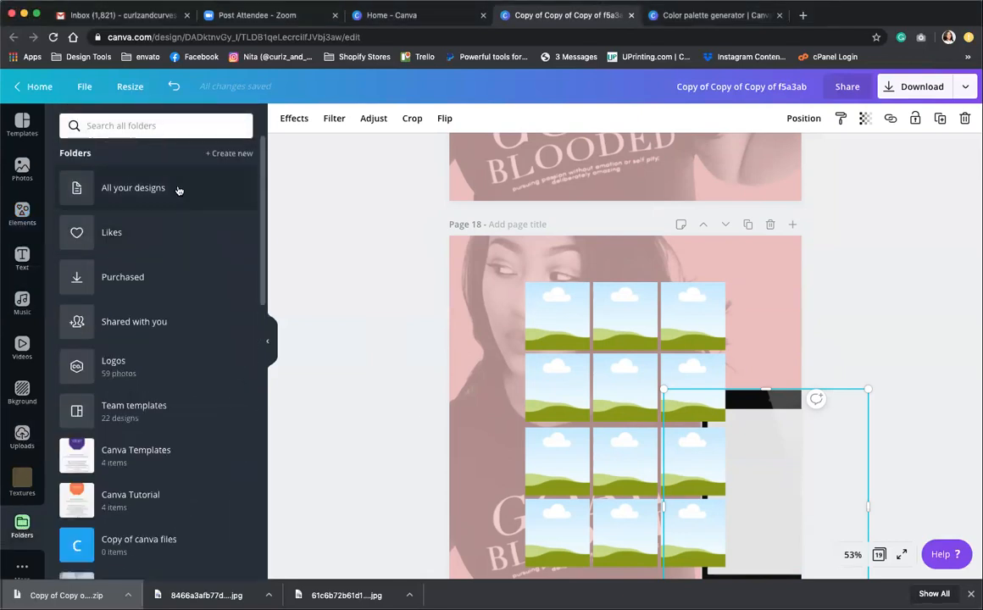
click(222, 154)
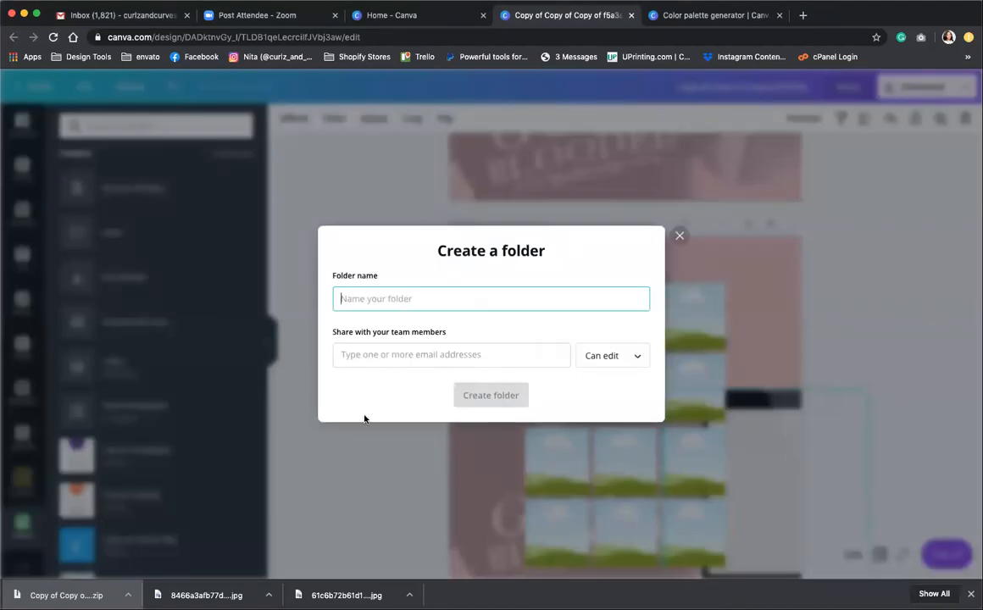
text(MOodbo)
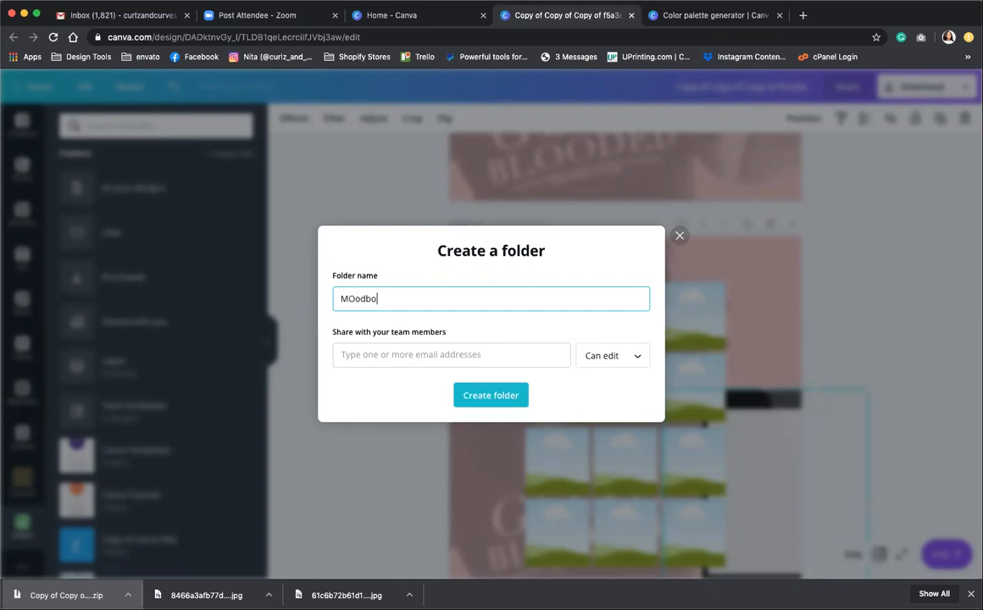
key(BackSpace)
key(BackSpace)
key(BackSpace)
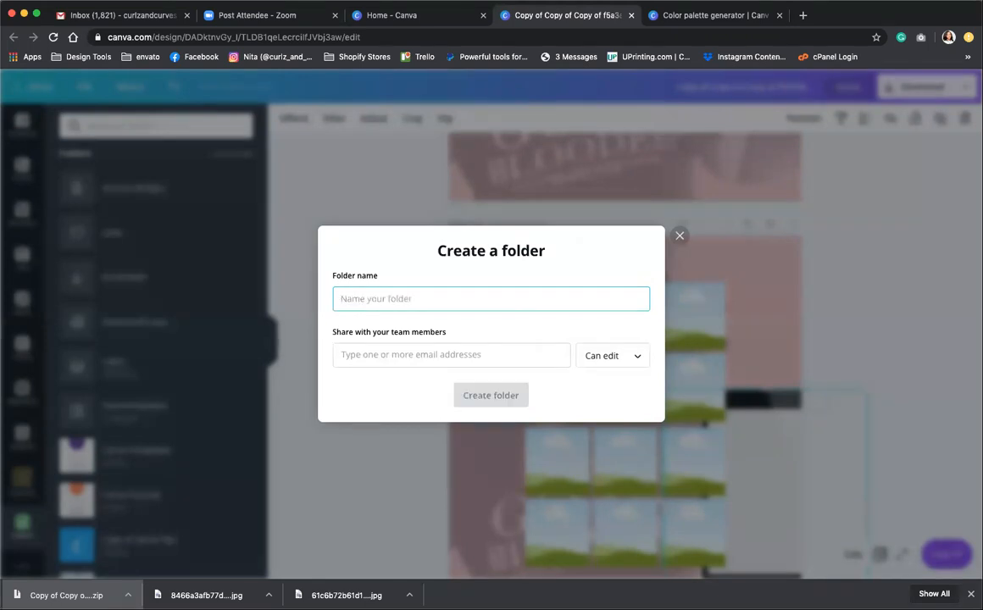
text(moodboard screenshare)
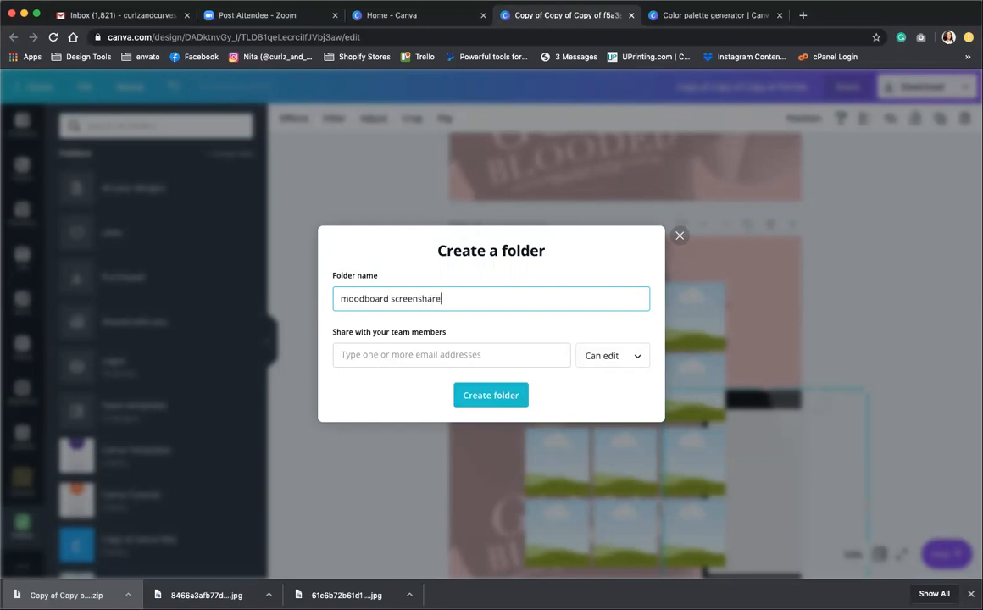
click(478, 398)
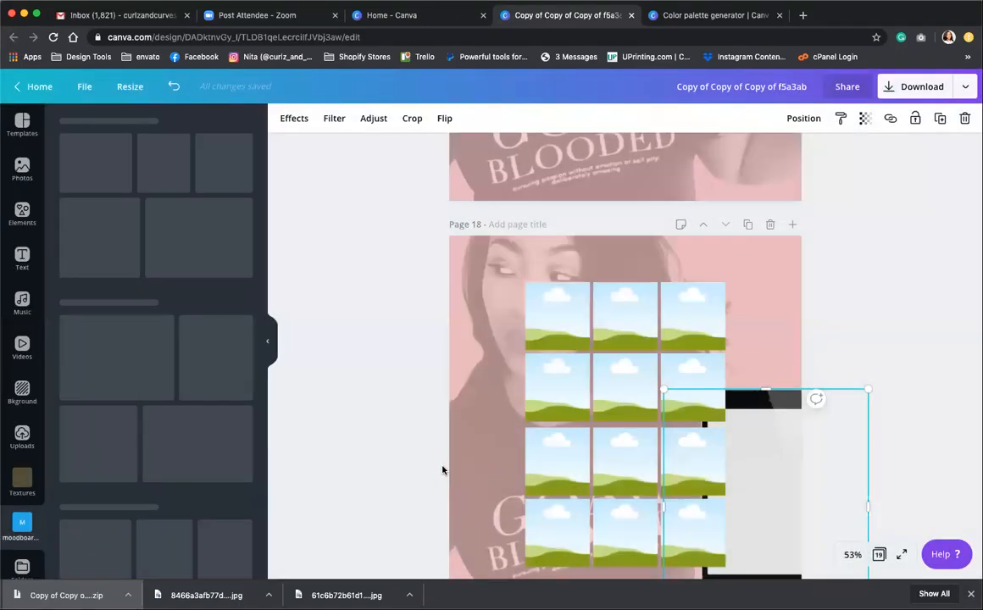
Bring the downloaded template images from the computer into the empty moodboard screenshare folder
key(super+Tab)
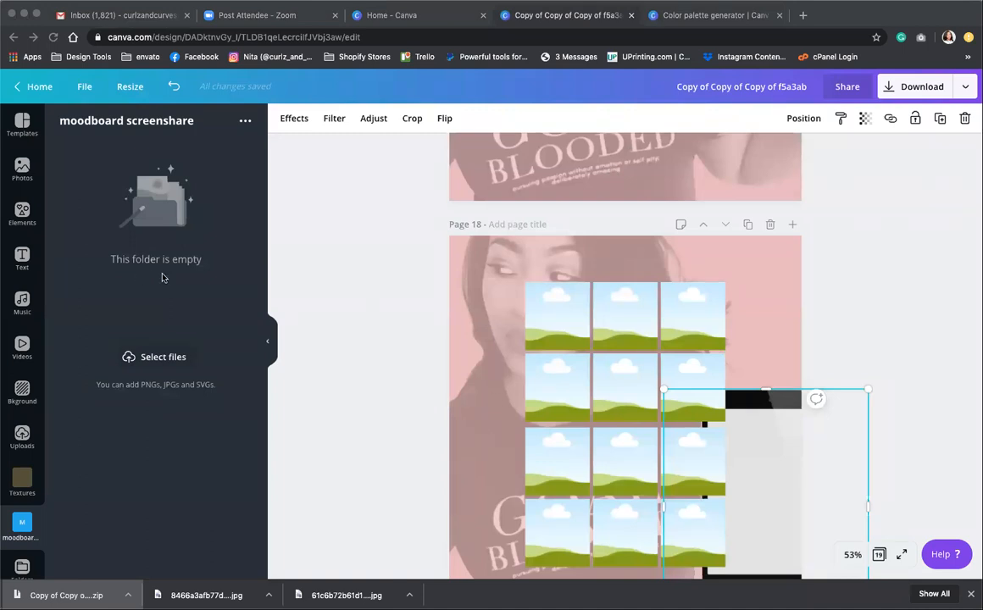
drag(171, 285, 173, 286)
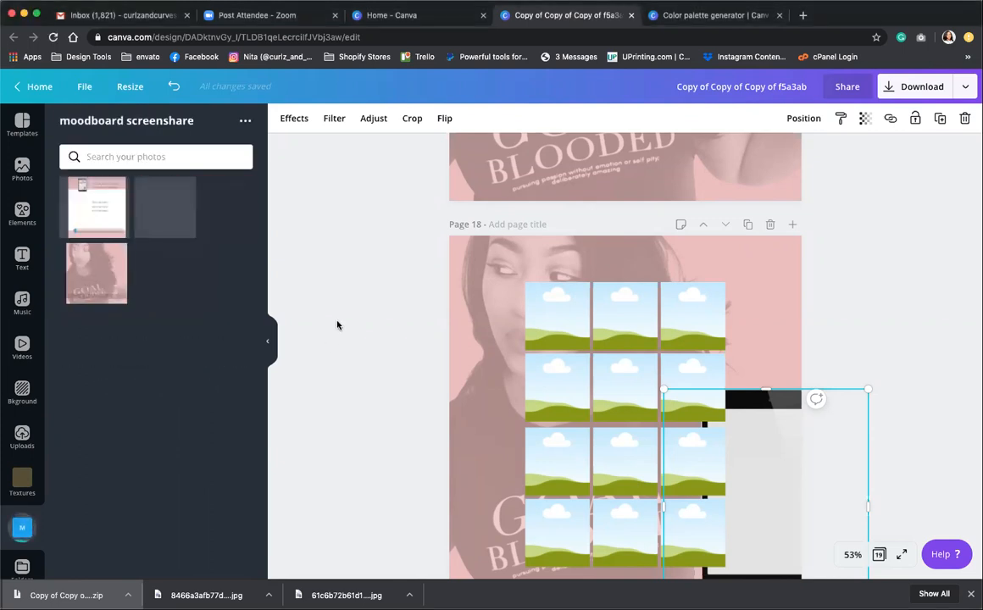
scroll(337, 324, up, 1)
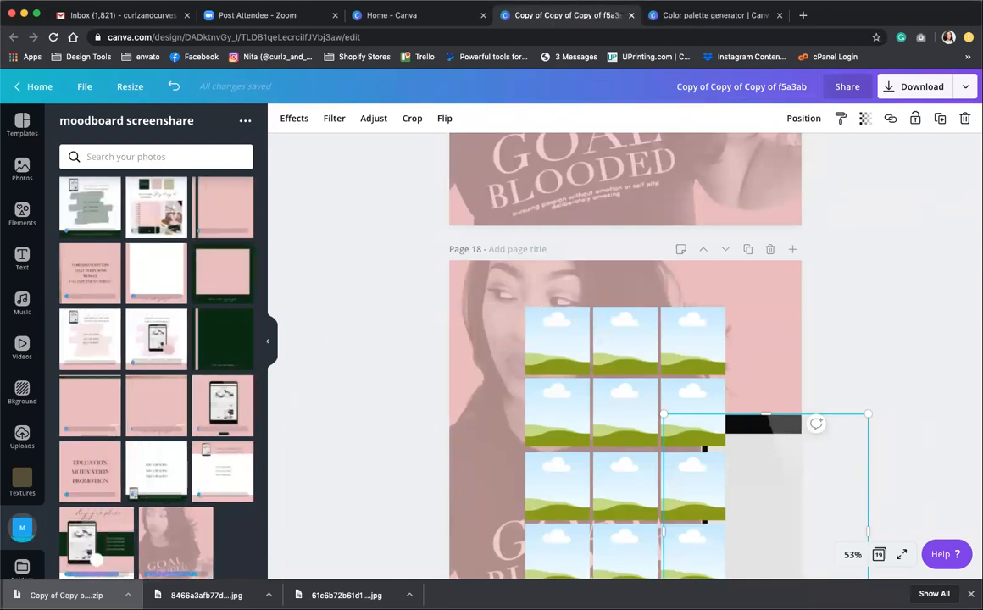
click(902, 381)
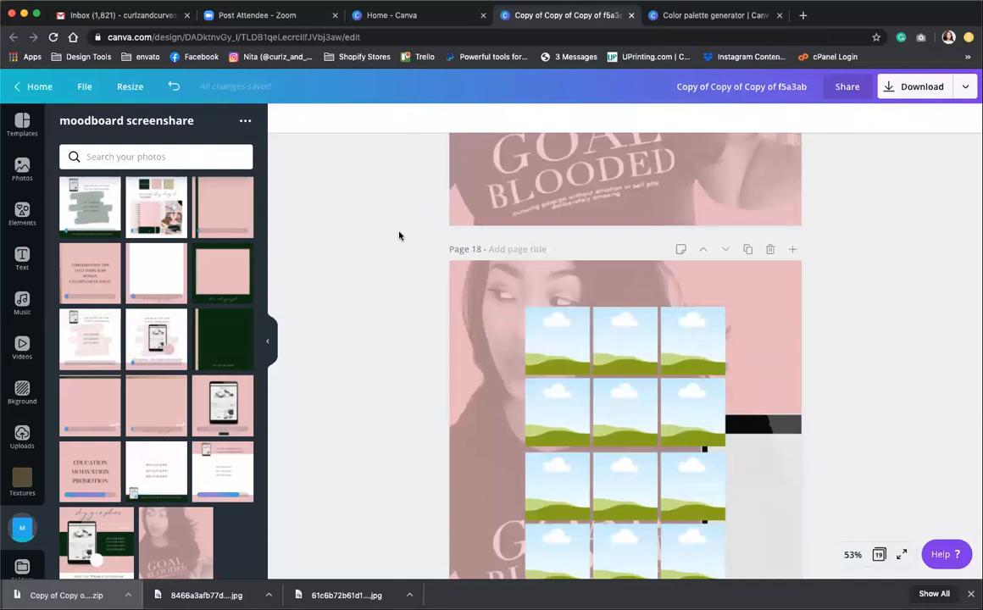
Move the tablet frame on page 18 to the right so it clears the photo grids, and select the page background
scroll(613, 422, down, 3)
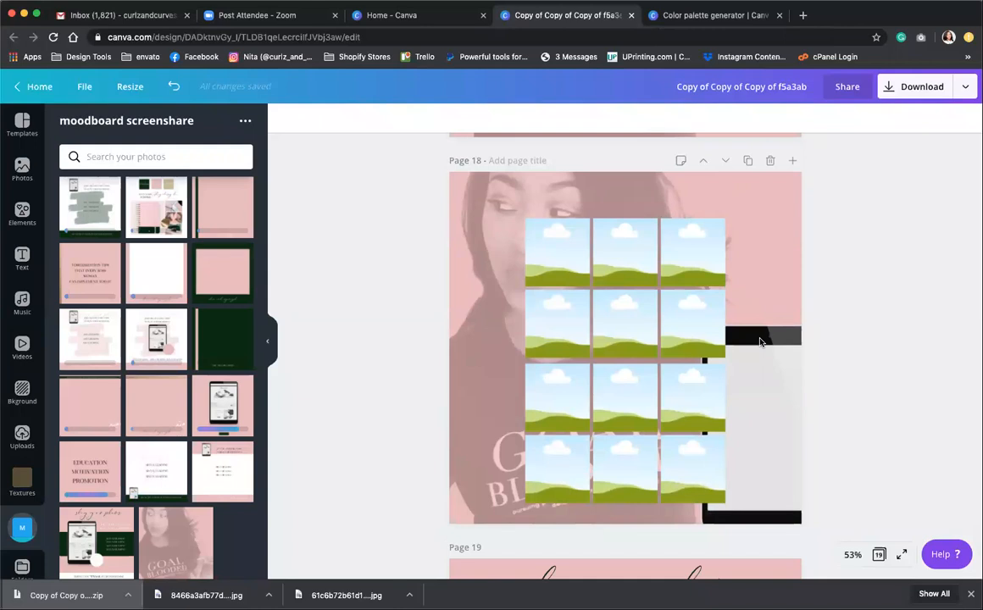
scroll(757, 326, up, 6)
scroll(760, 345, down, 9)
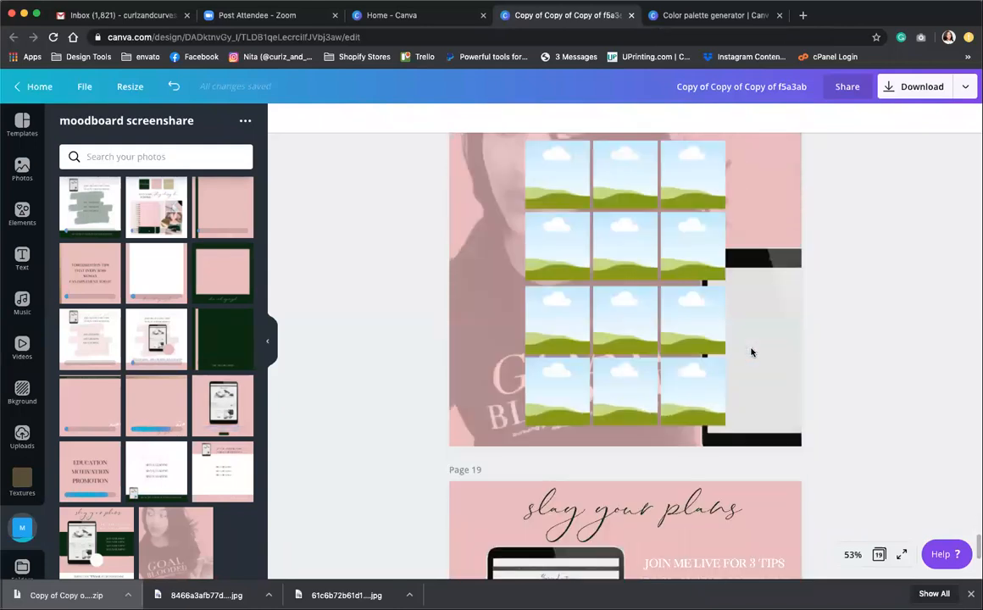
scroll(750, 347, up, 2)
click(788, 286)
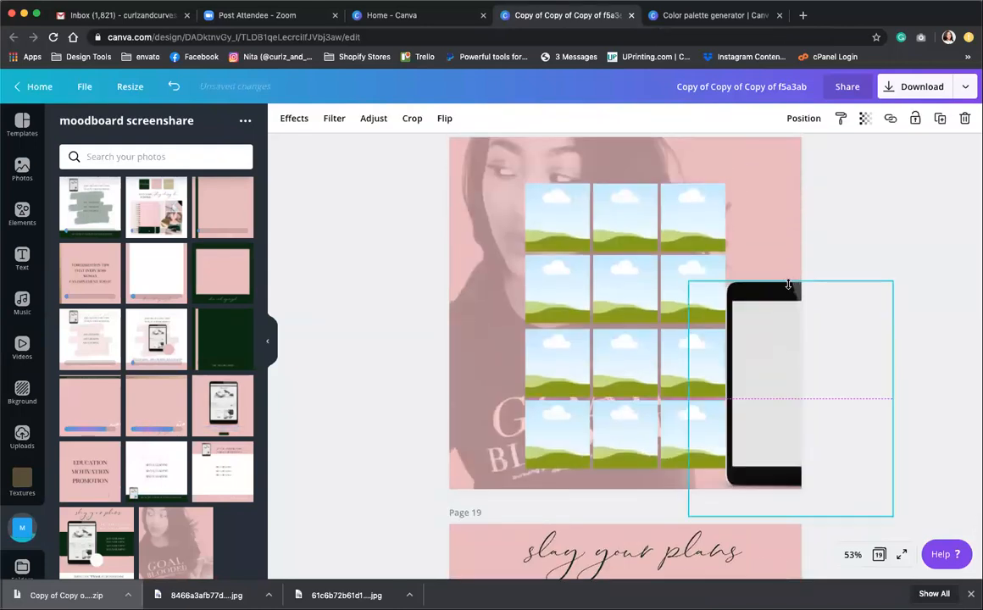
click(750, 218)
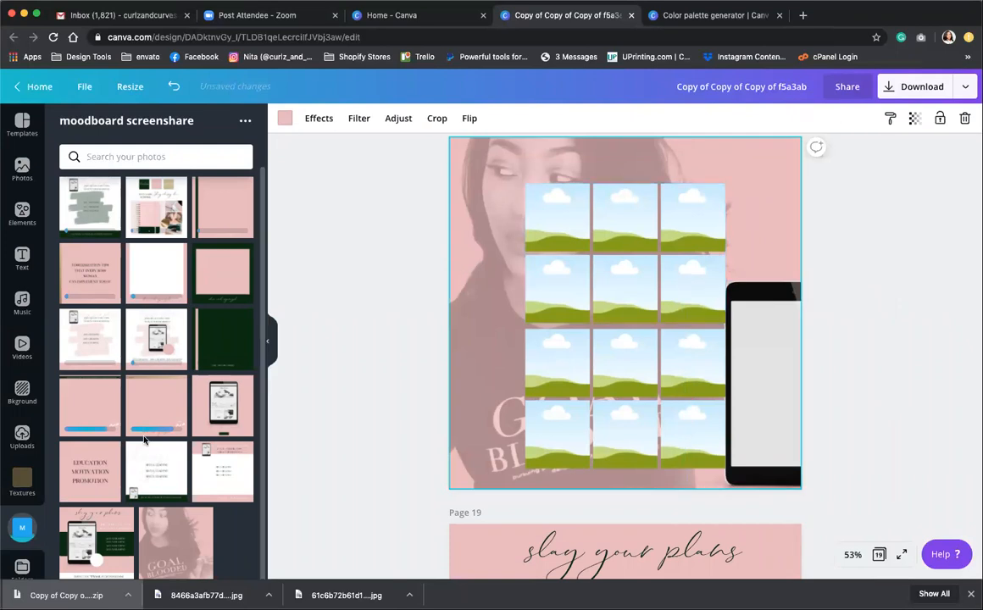
Fill page 18's grid with the slay your plans, white-and-green, pink-and-white tablet and EDUCATION MOTIVATION PROMOTION templates, leaving blank cells between them
scroll(144, 443, down, 1)
drag(96, 541, 518, 211)
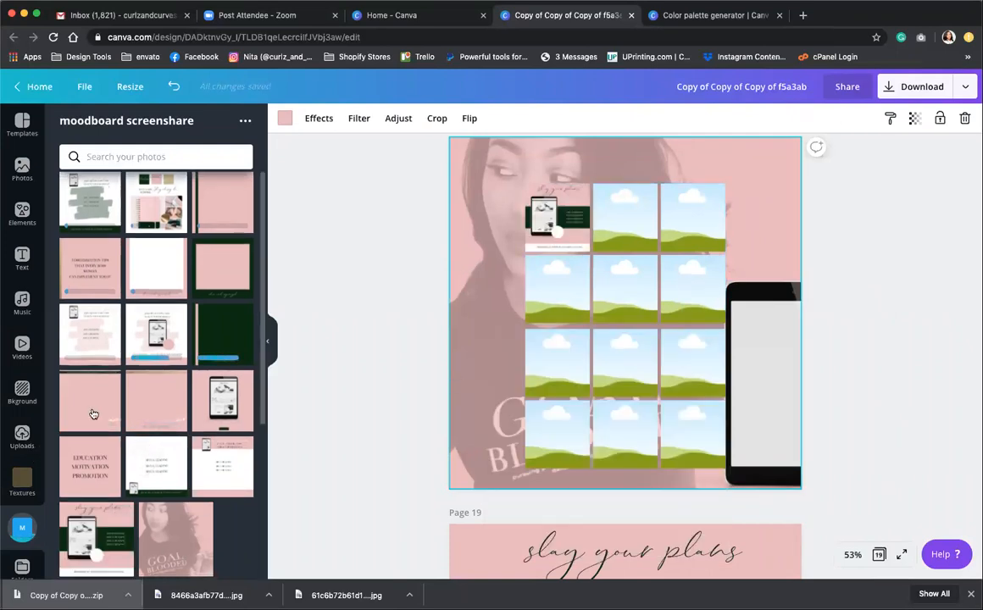
drag(156, 462, 624, 286)
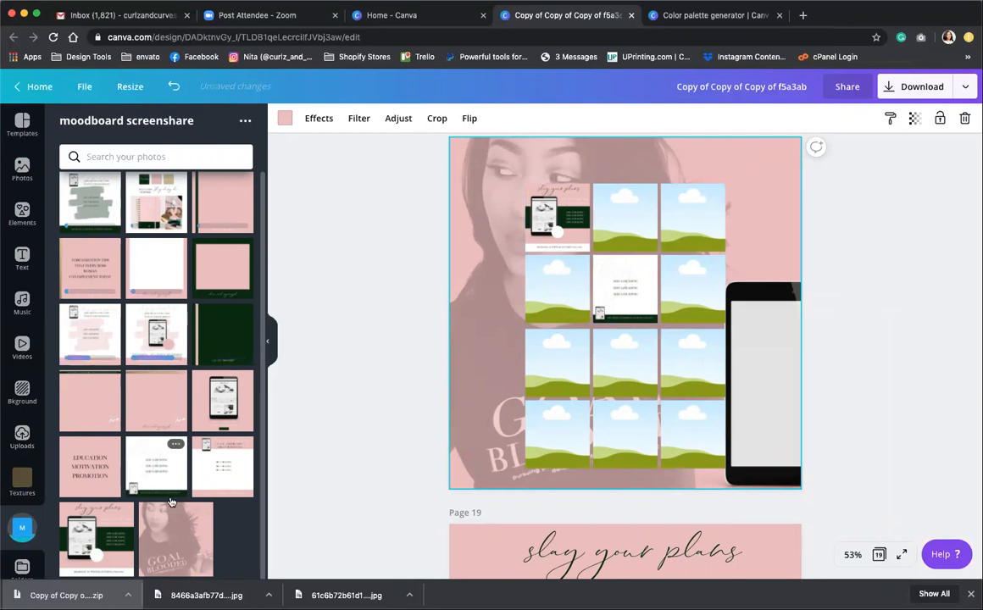
drag(216, 459, 693, 225)
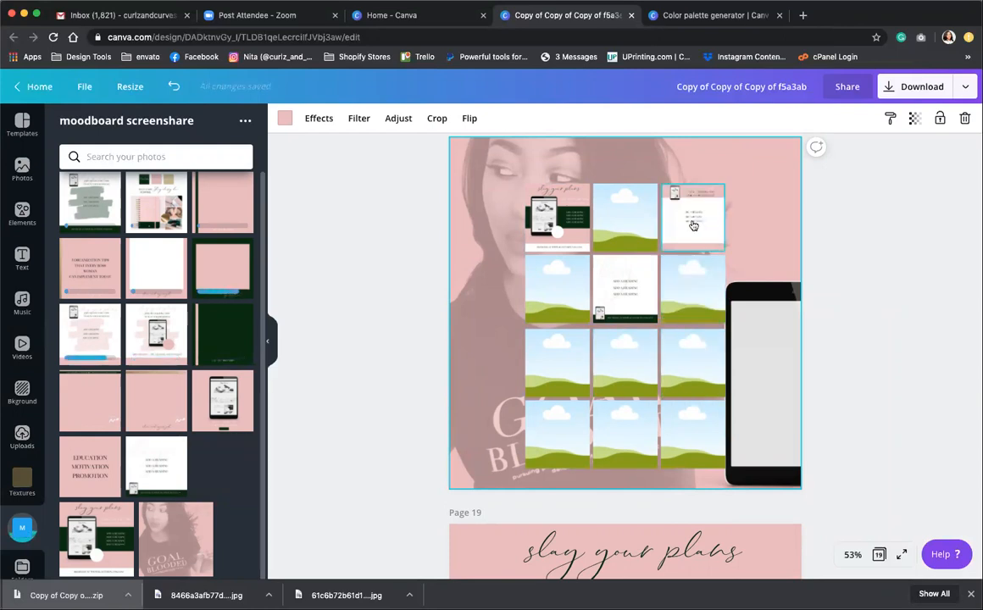
drag(82, 422, 580, 364)
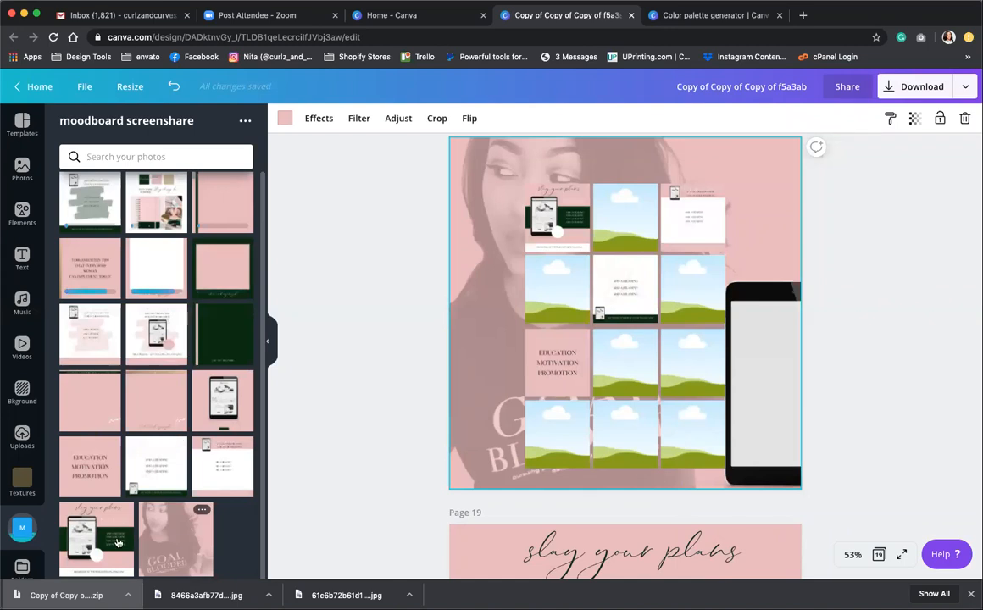
Add the slay your plans, green brush-stroke and tablet mockup templates to the grid's right column, and the blank white template to row two's first cell
drag(117, 543, 693, 438)
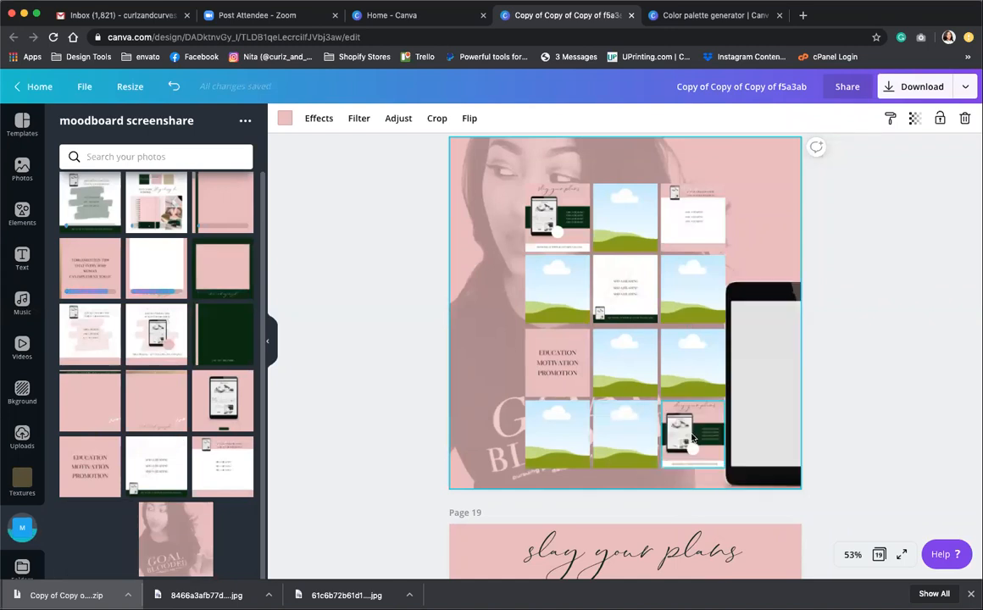
mouse_move(89, 202)
mouse_down()
mouse_move(556, 290)
mouse_move(675, 354)
mouse_up()
drag(365, 337, 692, 282)
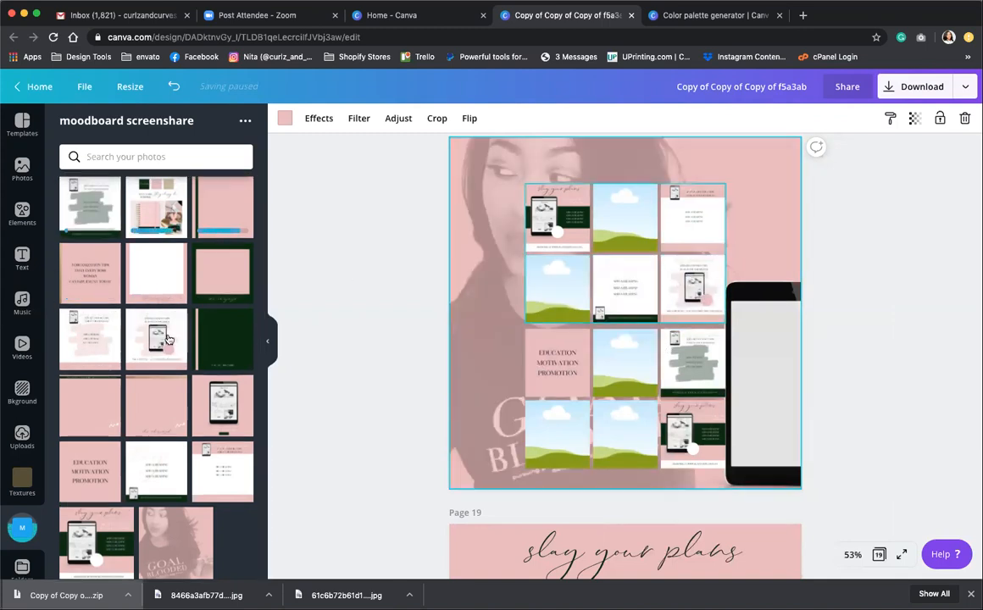
drag(156, 282, 555, 280)
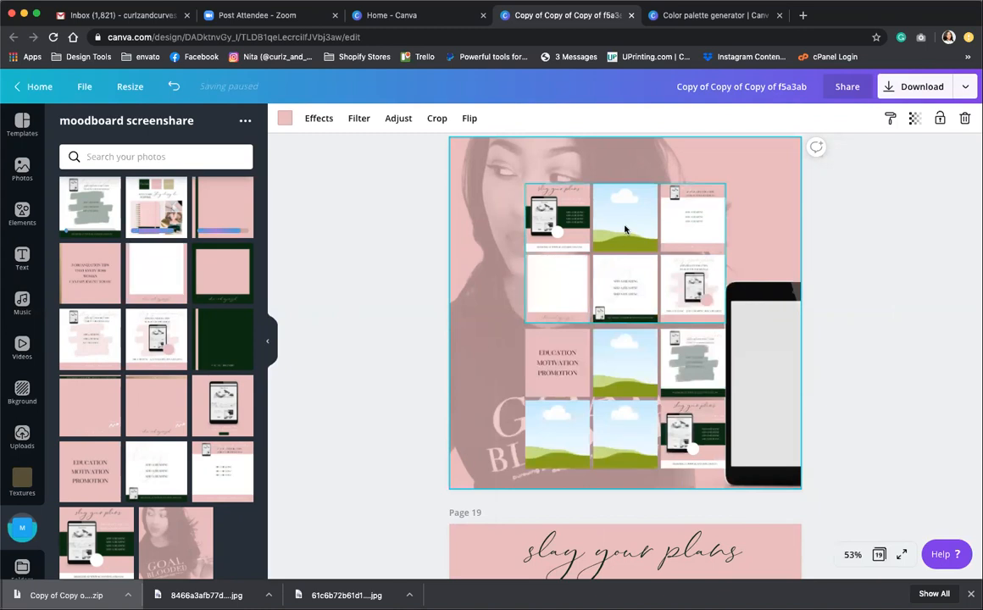
Fill the four remaining grid cells with the uploaded tote bag, coffee cup, woman at desk and hands photos
click(22, 437)
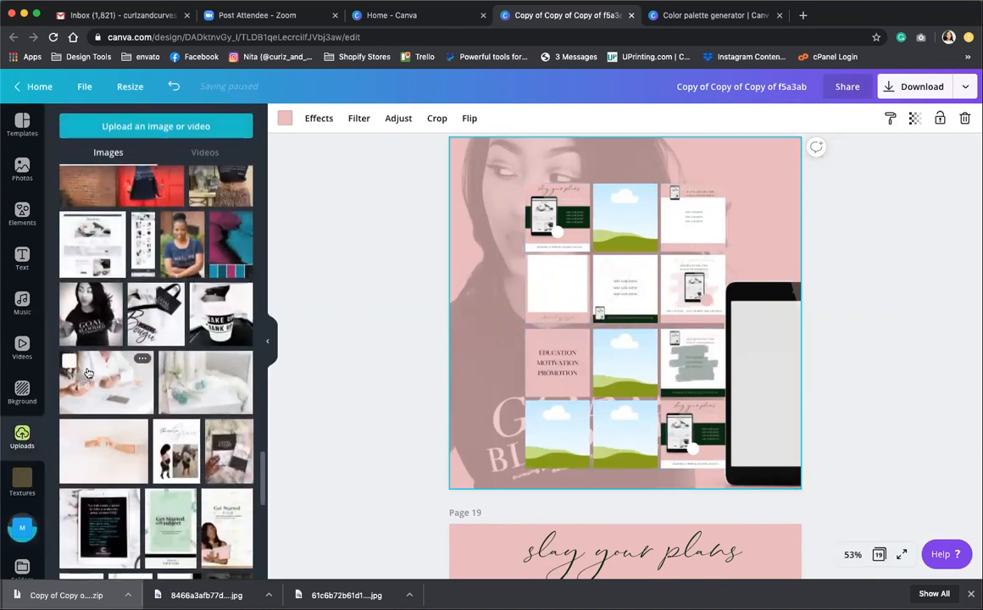
drag(142, 297, 626, 219)
drag(220, 315, 625, 363)
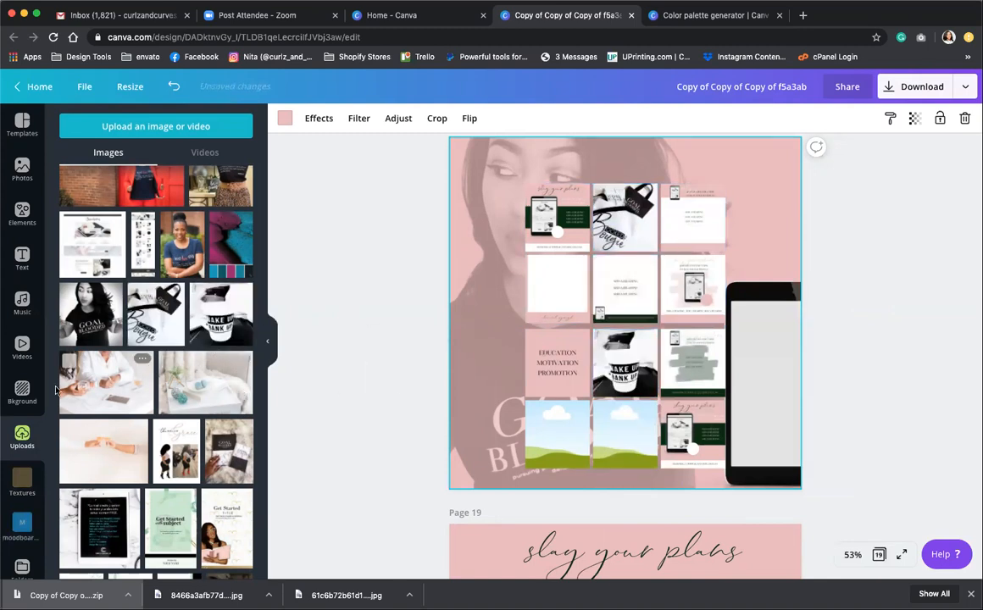
drag(103, 388, 574, 449)
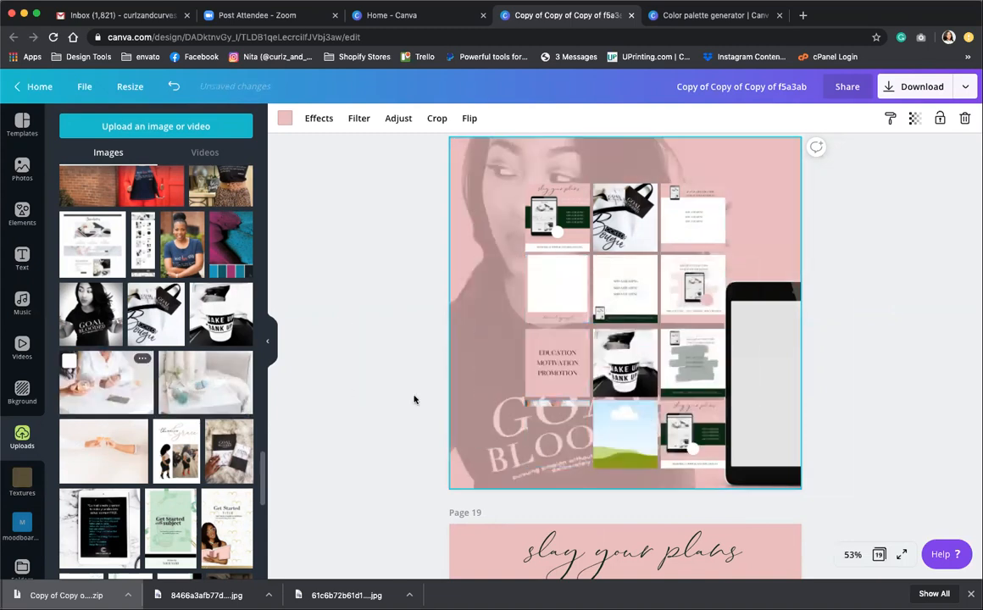
drag(104, 451, 623, 423)
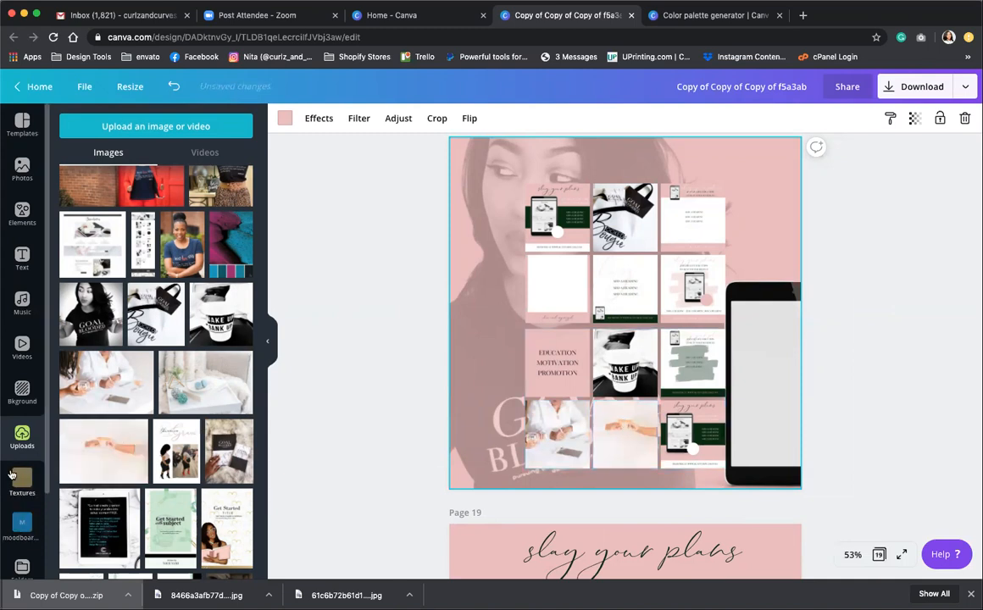
Replace the hands photo in the grid's bottom middle cell with the pink brush-stroke template from the moodboard screenshare folder
click(22, 566)
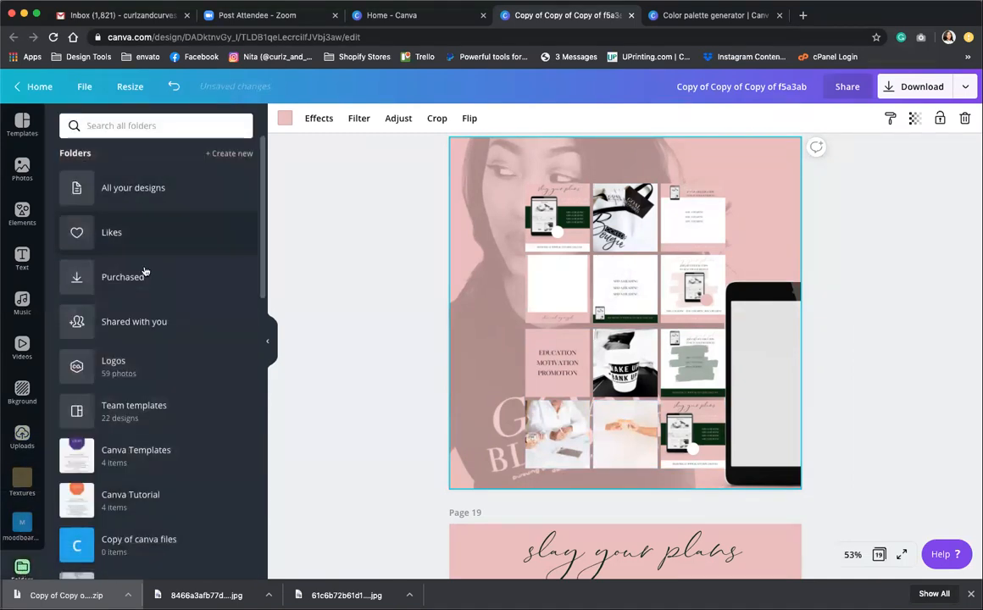
scroll(142, 272, down, 10)
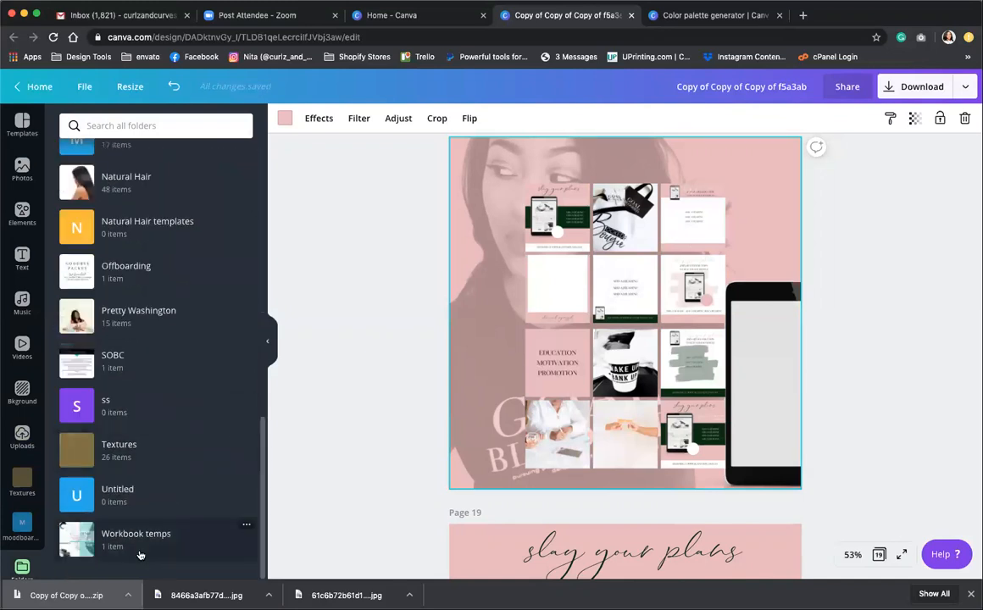
scroll(140, 551, up, 4)
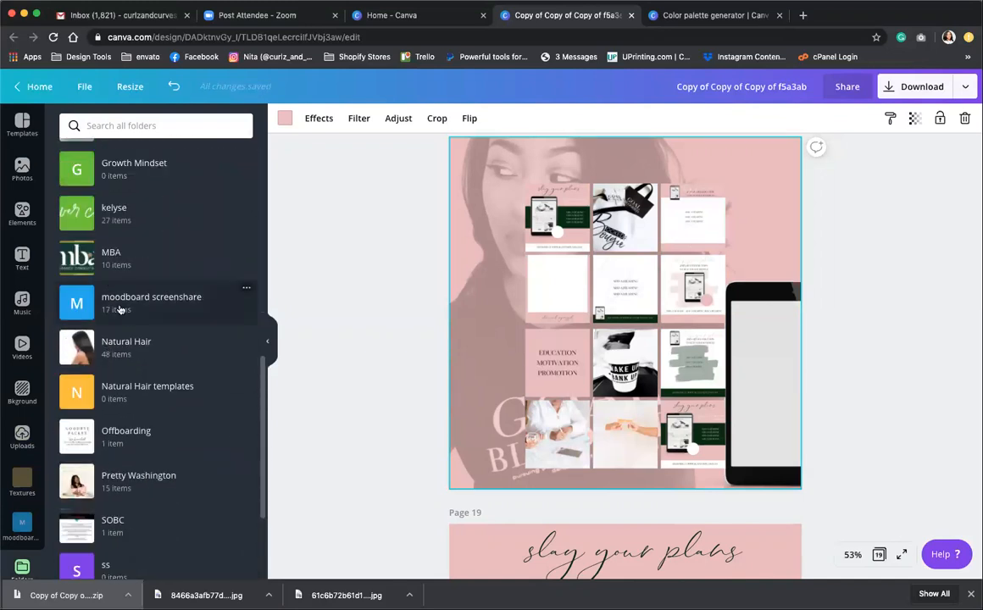
click(112, 298)
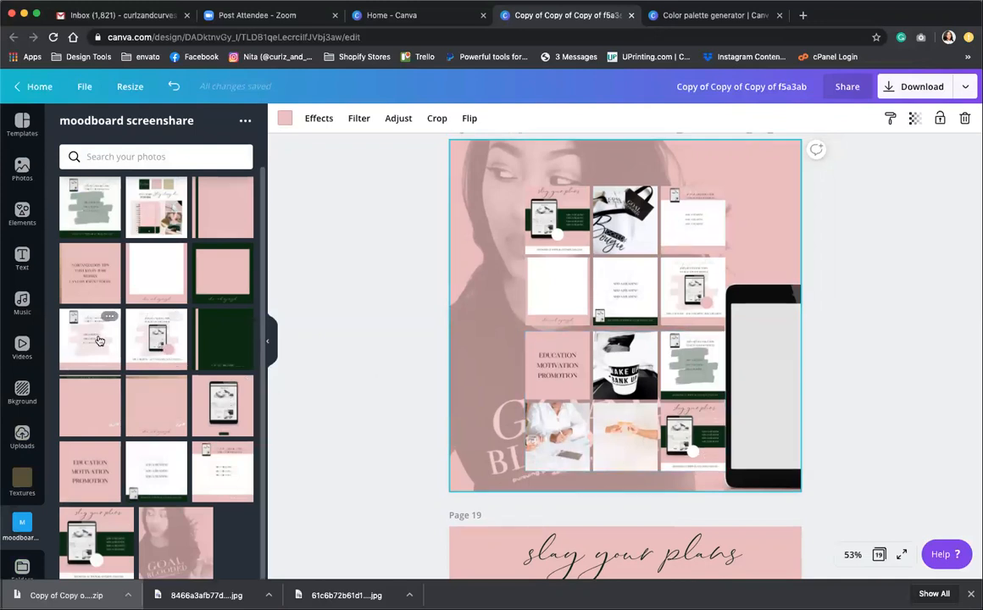
drag(87, 342, 627, 437)
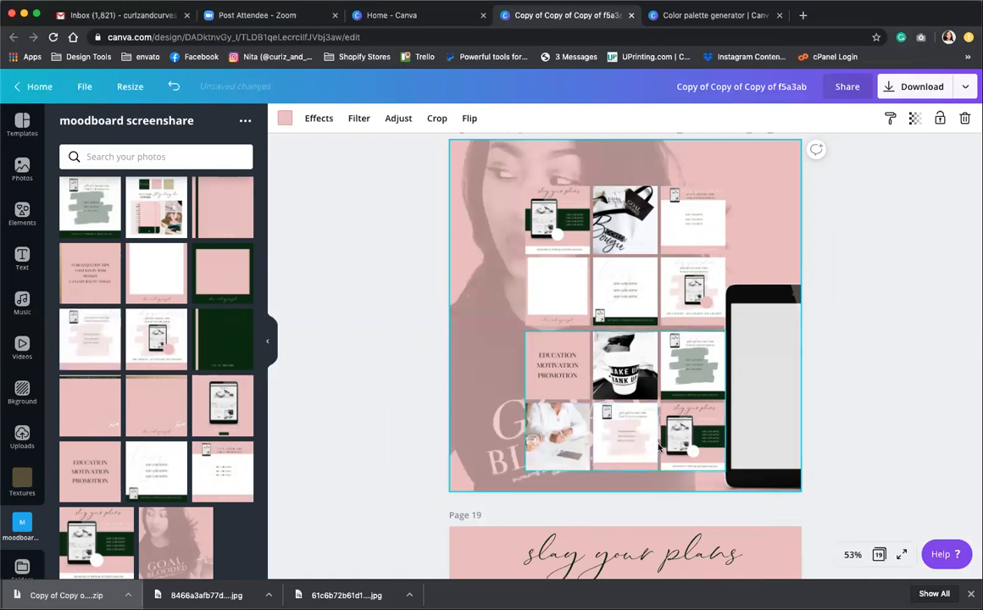
Replace the tote bag photo in the grid's top middle cell with the pink Goal Blooded template
scroll(659, 446, up, 3)
scroll(660, 447, down, 1)
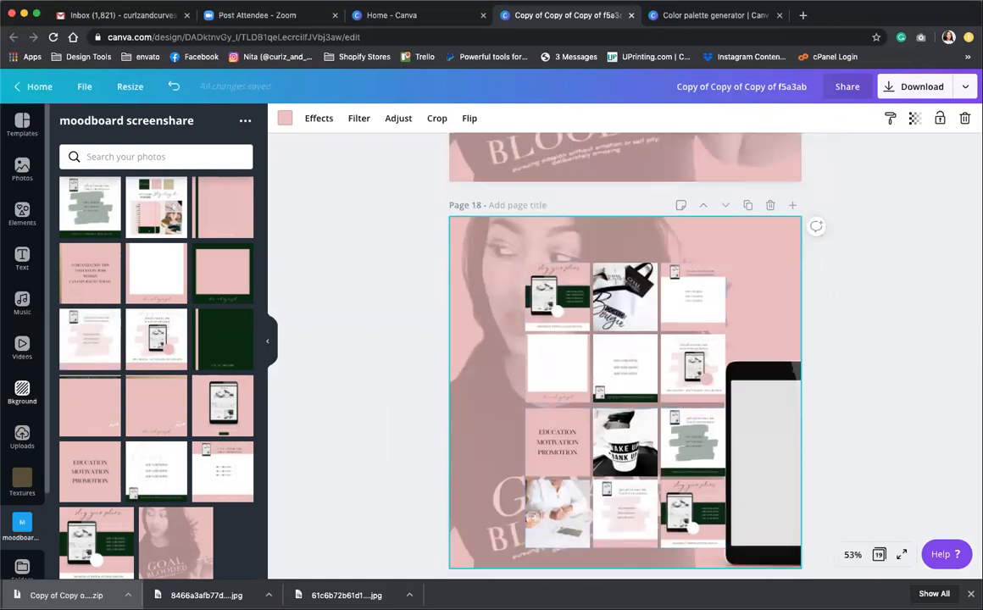
drag(185, 549, 627, 292)
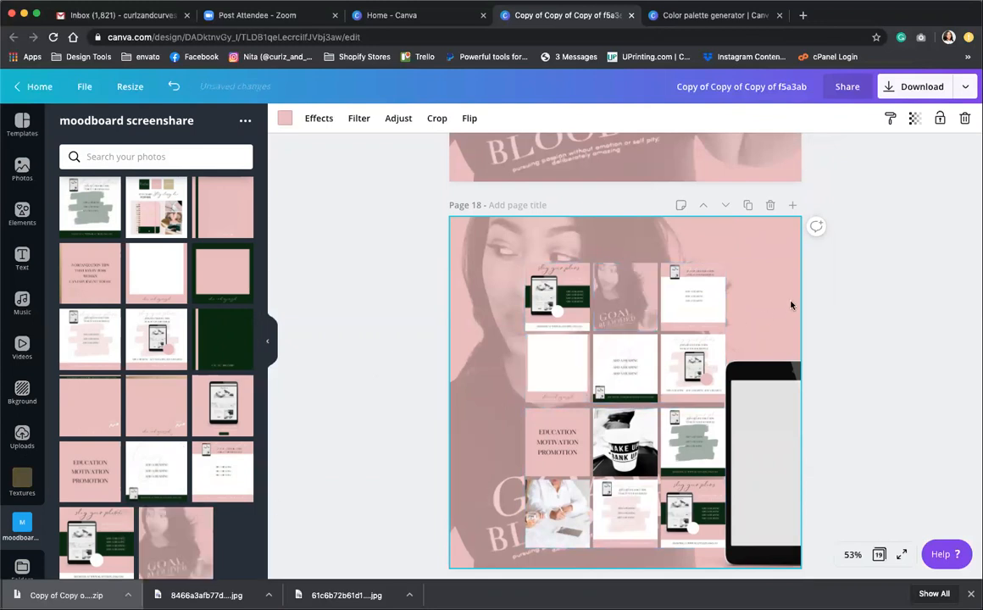
Change the background color of page 18 from the pink tint to white
click(285, 118)
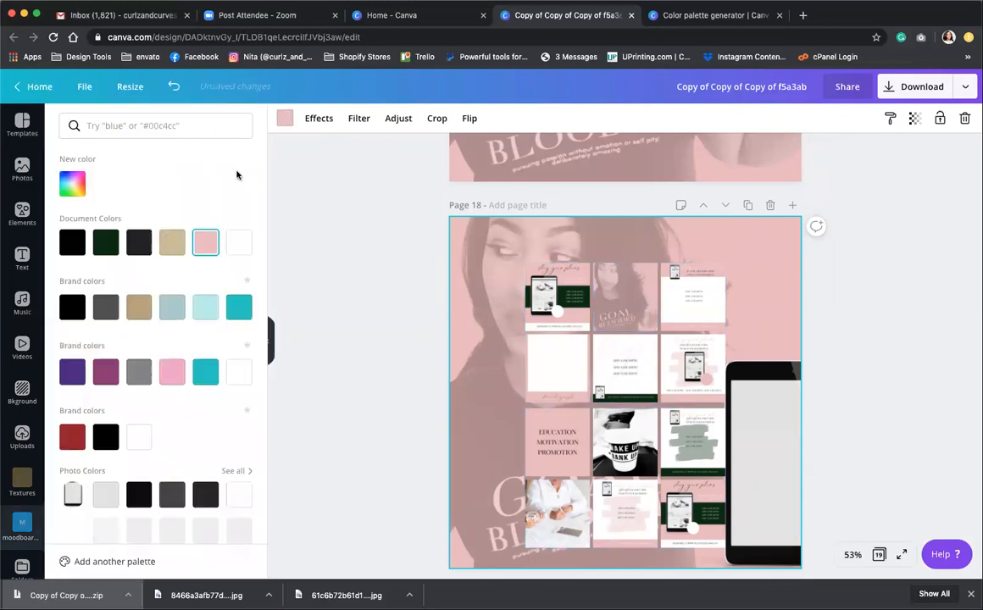
click(238, 242)
click(638, 327)
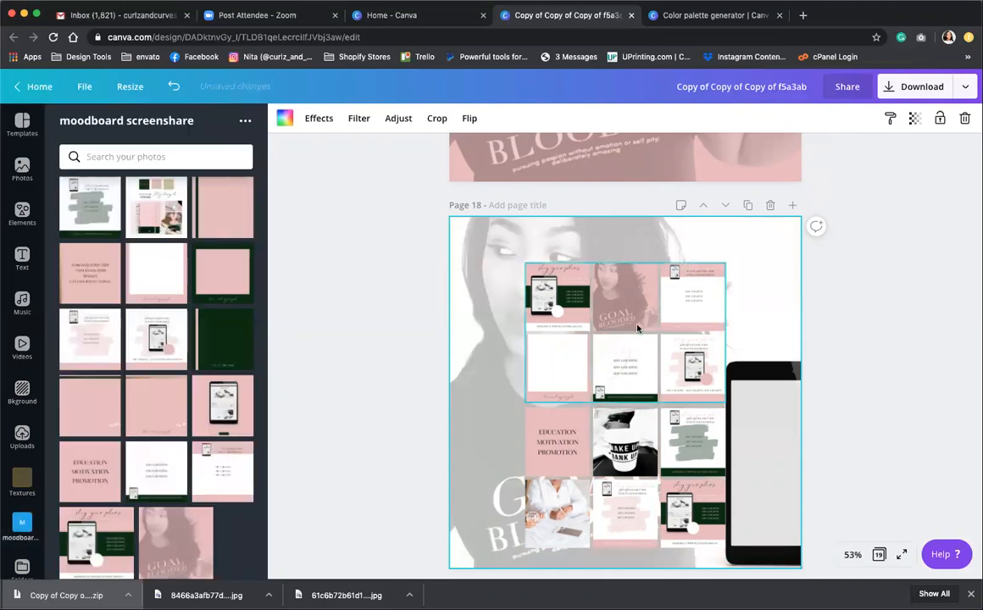
Enlarge the tablet frame on page 18 and position it behind the photo grids so its screen surrounds the cells
click(754, 375)
click(601, 295)
shift+click(584, 440)
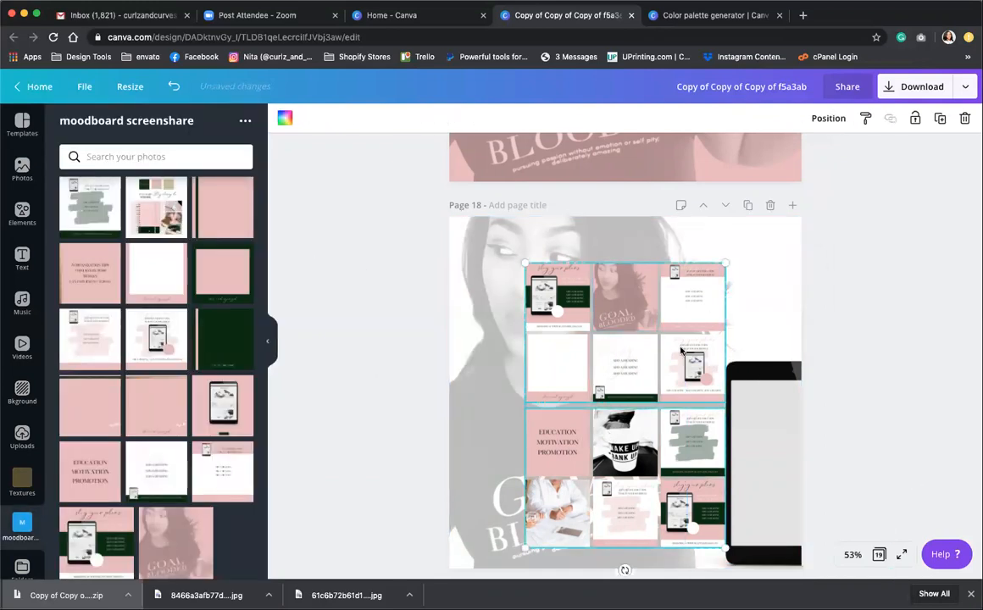
drag(730, 434, 518, 303)
drag(681, 465, 840, 607)
drag(778, 400, 708, 407)
drag(667, 374, 674, 370)
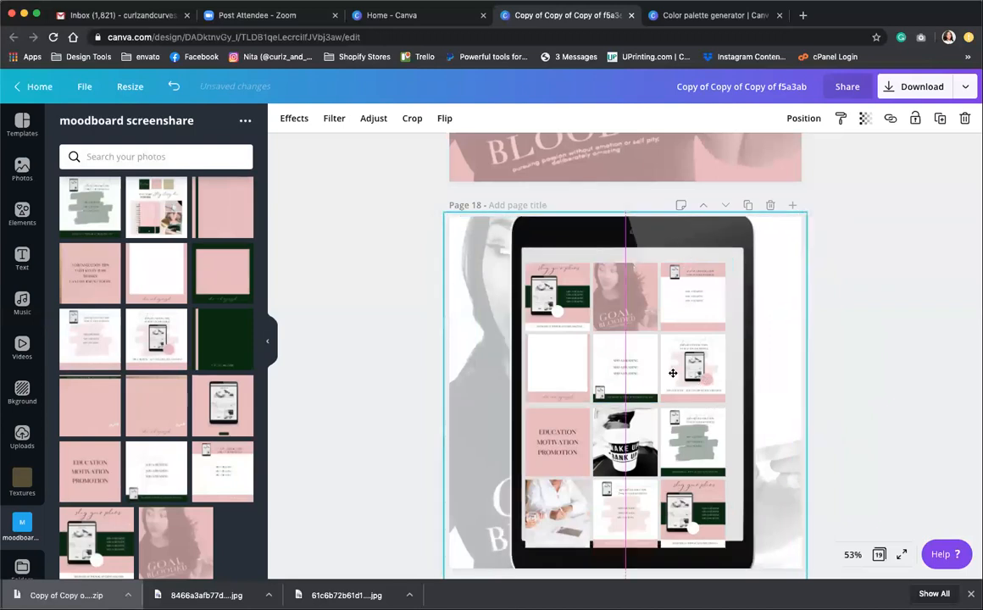
click(634, 300)
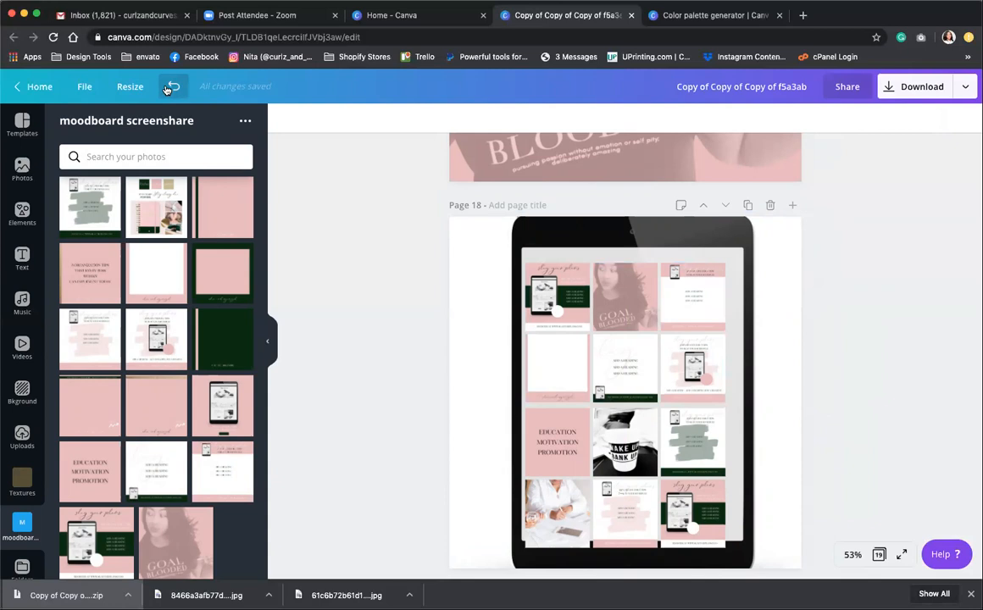
key(ctrl+z)
click(810, 344)
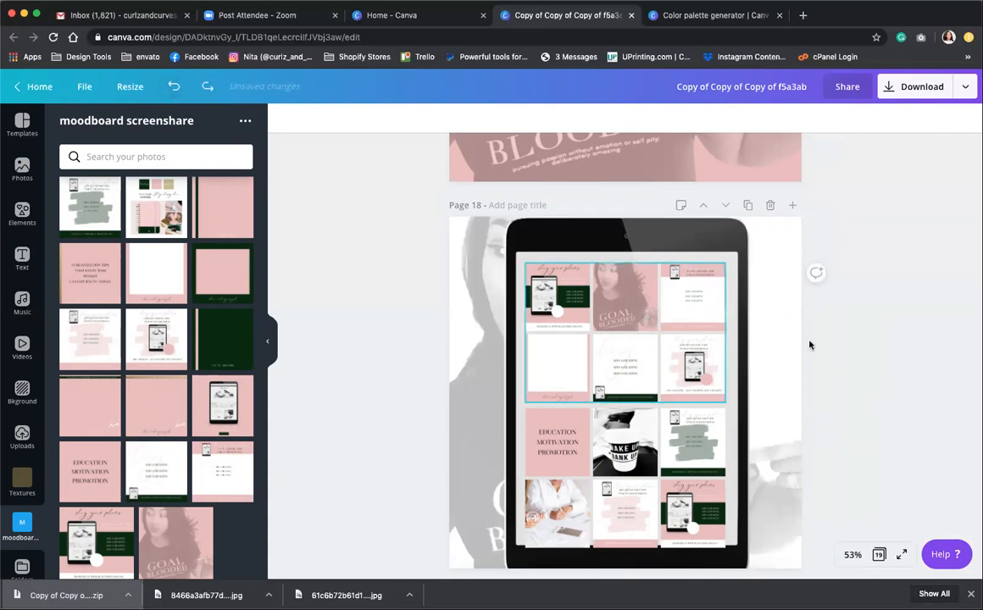
Shift the tablet frame until all grid cells fit inside its screen, and open the thumbnail overview of all pages
drag(680, 355, 663, 331)
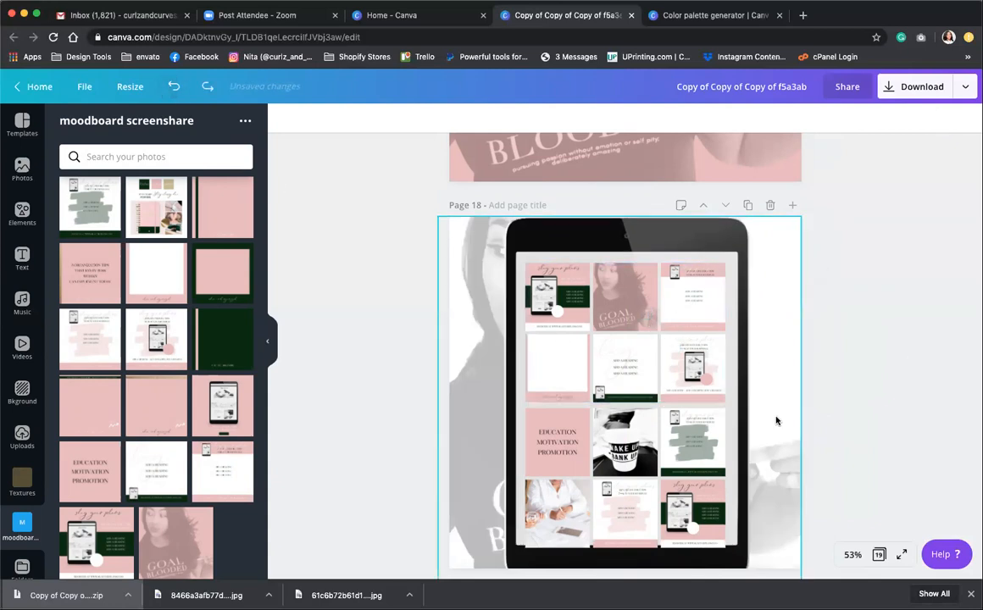
drag(725, 236, 720, 239)
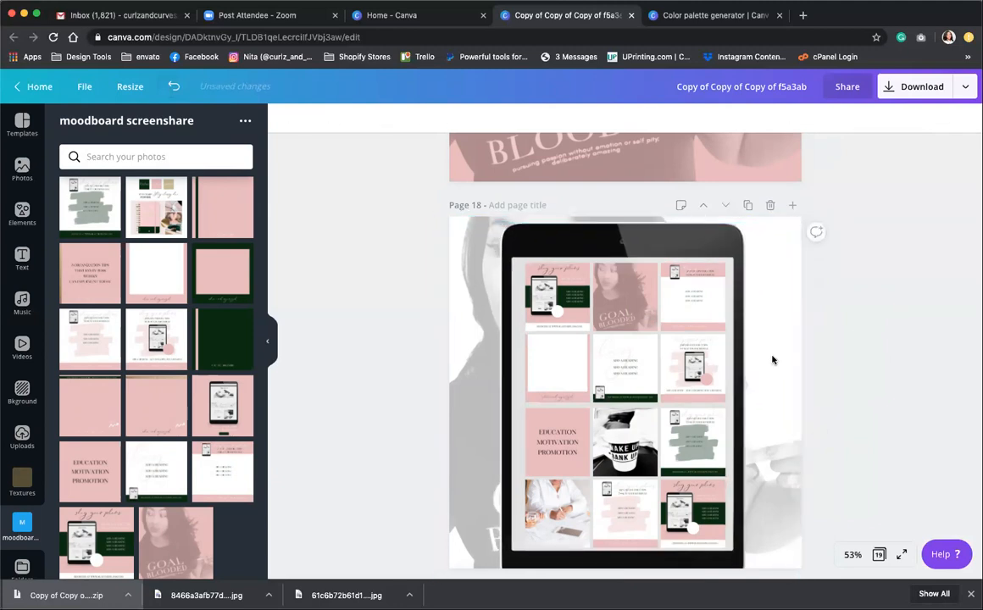
click(879, 554)
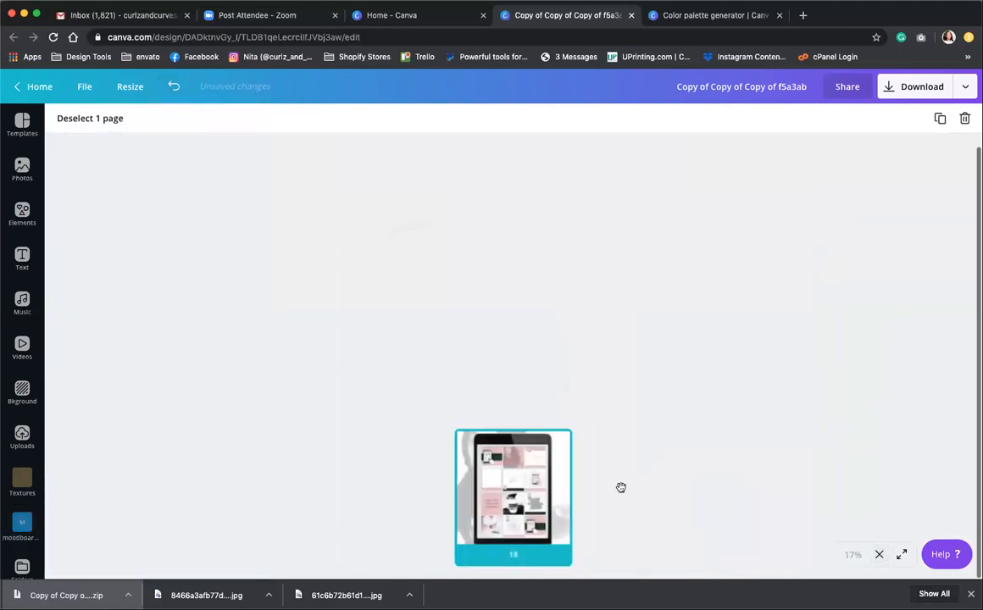